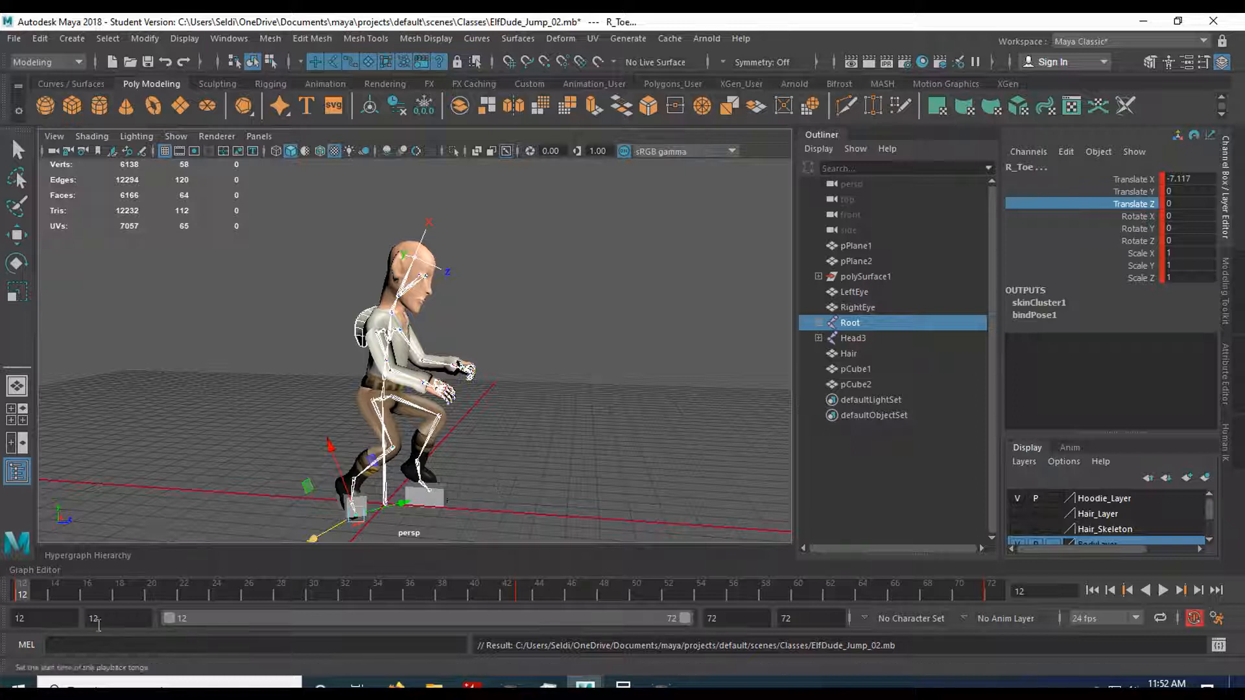
# Set the animation start to frame 1 and scrub the opening poses between frames 1 and 12.
pyautogui.moveTo(73, 622); pyautogui.dragTo(3, 622)
pyautogui.write('1')
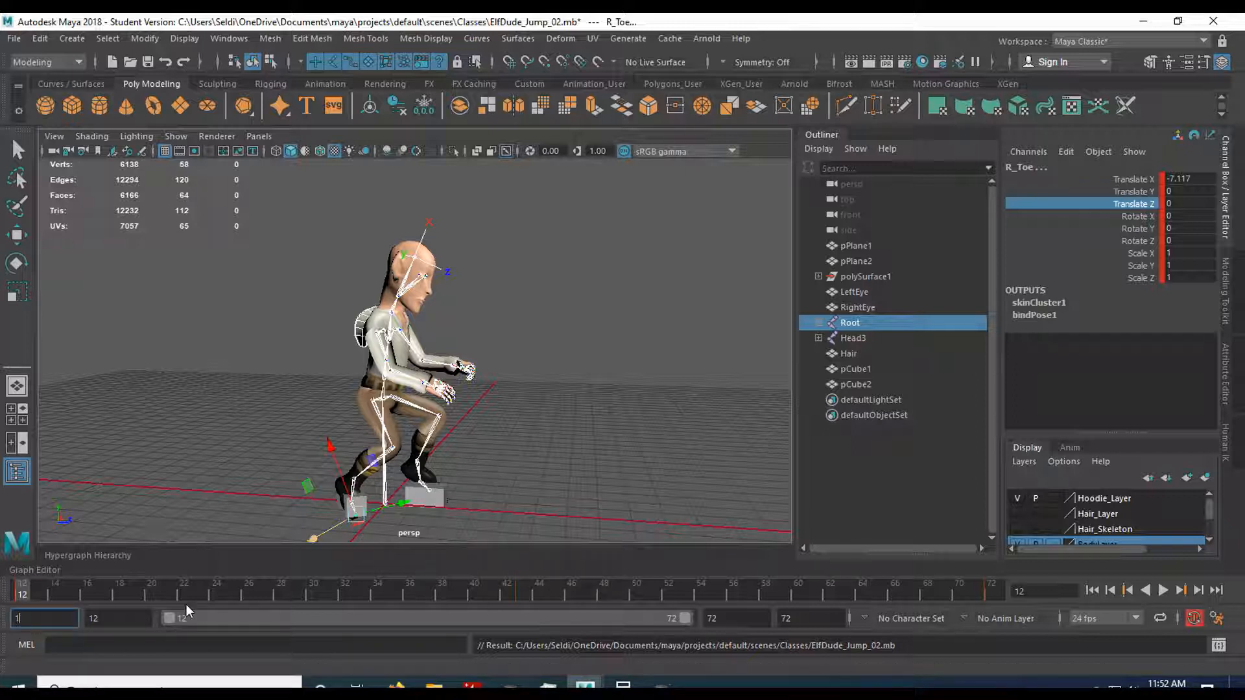
pyautogui.press('Return')
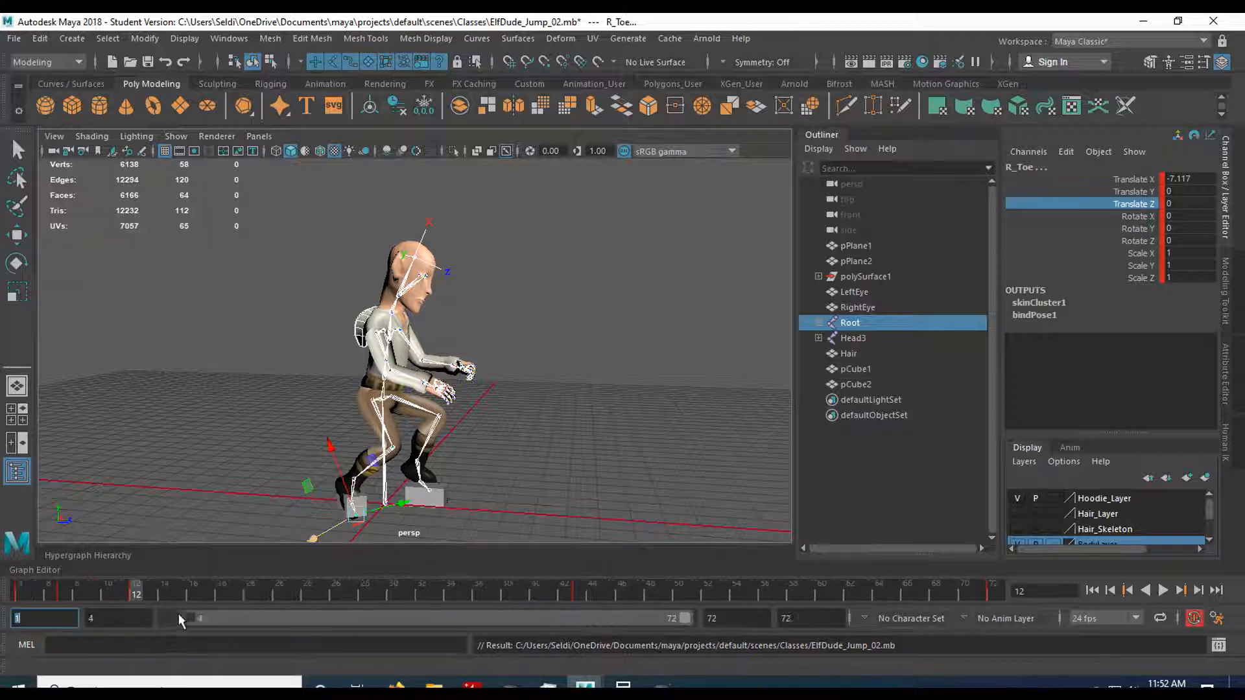
pyautogui.moveTo(30, 586)
pyautogui.mouseDown()
pyautogui.moveTo(3, 589)
pyautogui.moveTo(174, 591)
pyautogui.moveTo(1, 591)
pyautogui.moveTo(165, 595)
pyautogui.mouseUp()
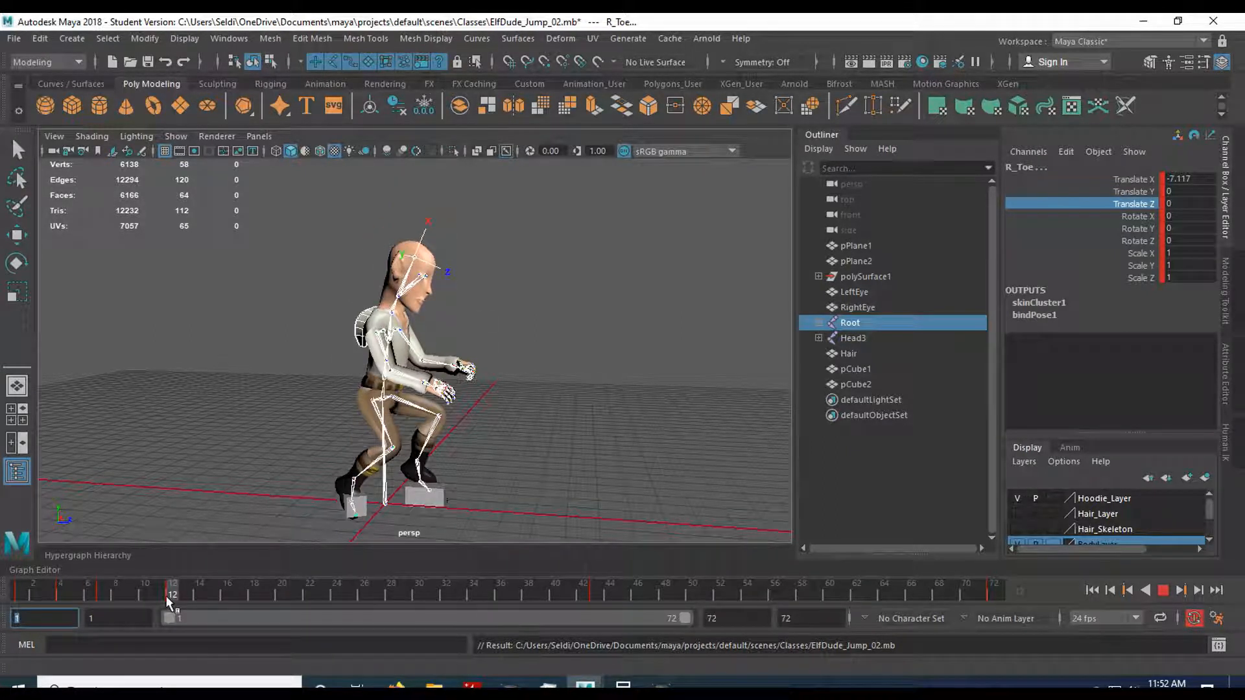
pyautogui.moveTo(167, 602)
pyautogui.mouseDown()
pyautogui.moveTo(13, 596)
pyautogui.moveTo(185, 587)
pyautogui.moveTo(47, 594)
pyautogui.mouseUp()
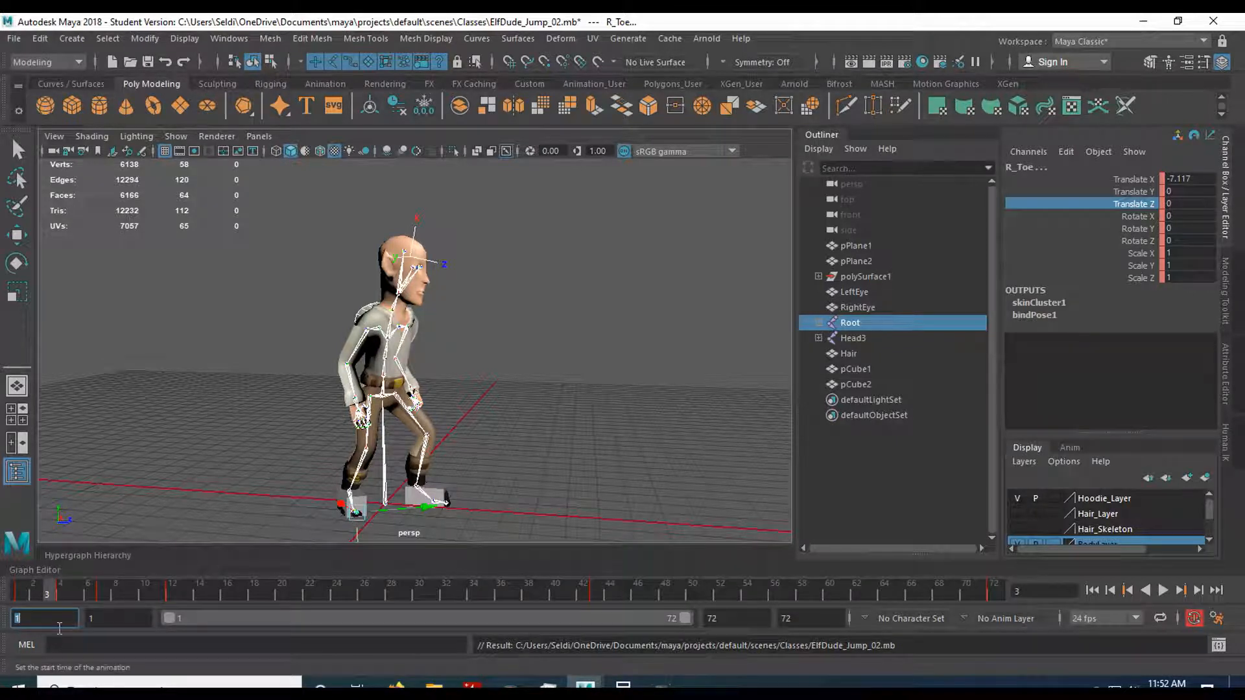
# Set the animation start to frame 12 and play the jump from there to frame 72.
pyautogui.write('12')
pyautogui.press('Return')
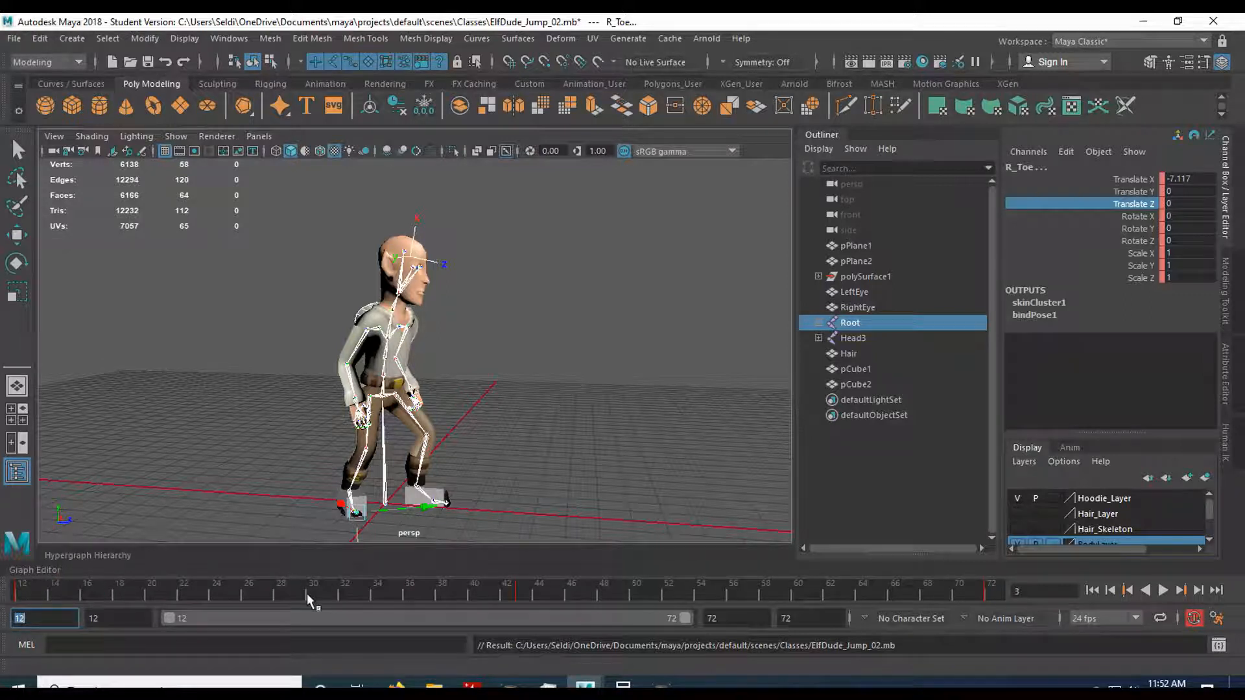
pyautogui.click(20, 589)
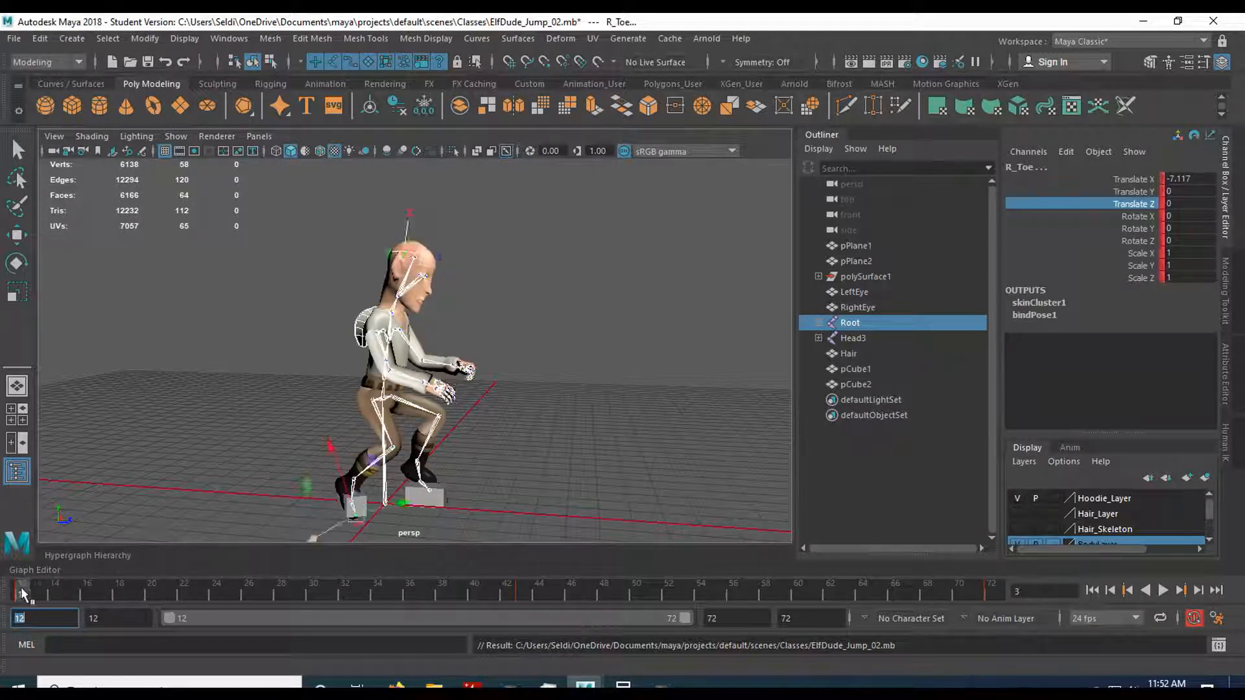
pyautogui.hotkey('alt', 'v')
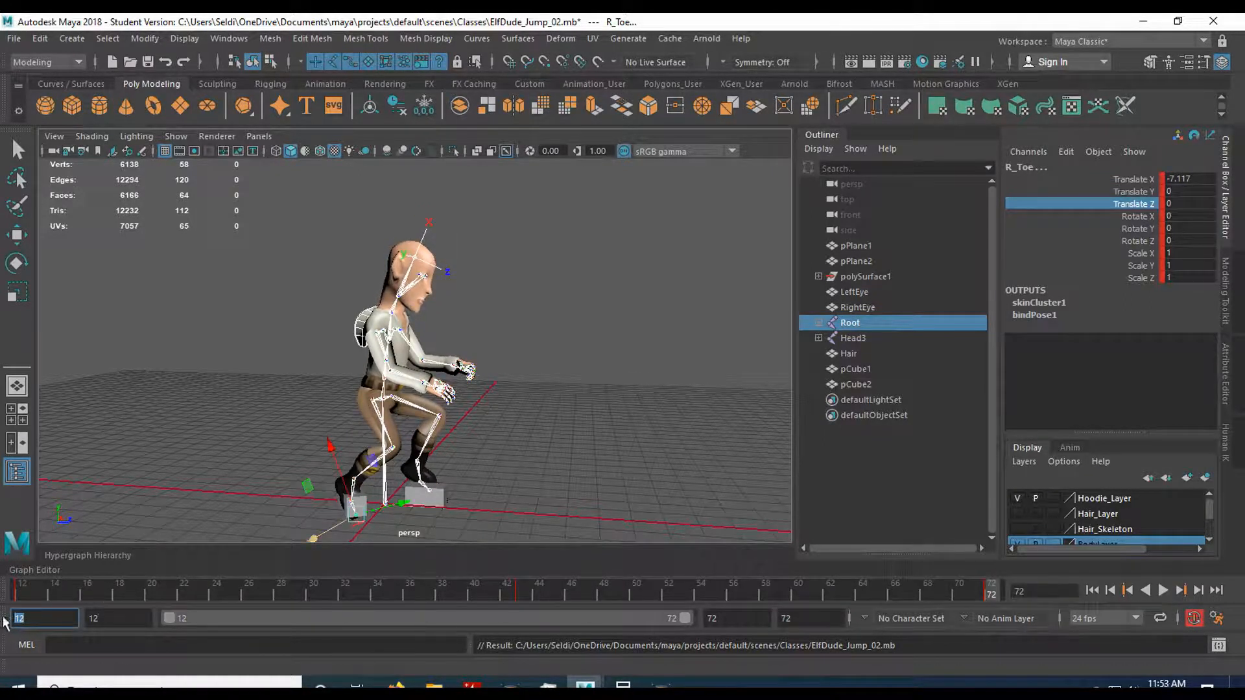
# Set the animation start to frame 72 and the end to 85, extending the playback range to frame 85.
pyautogui.write('1')
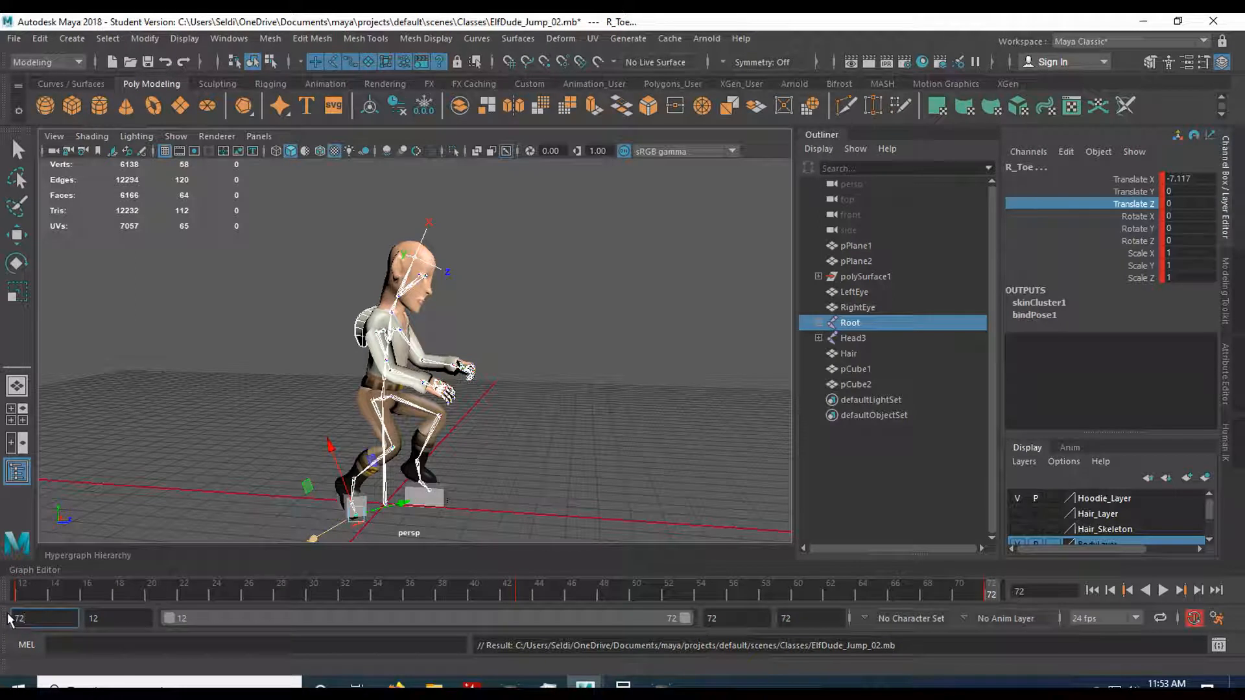
pyautogui.write('2')
pyautogui.press('Return')
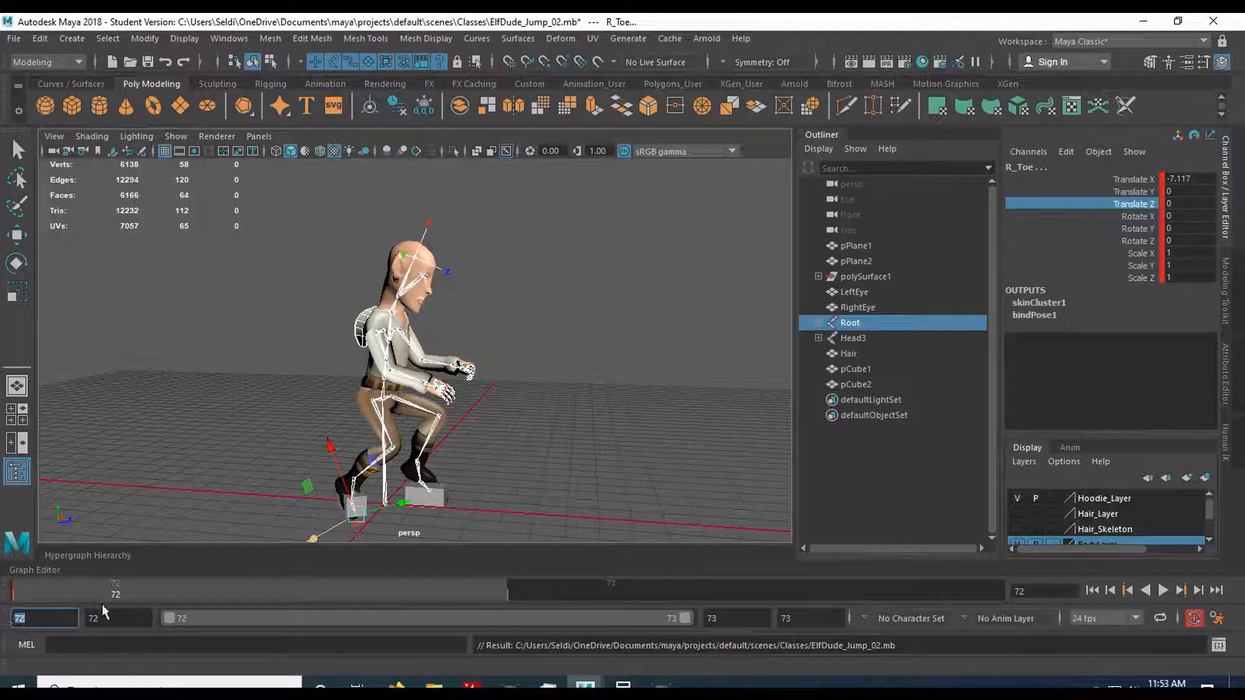
pyautogui.click(109, 618)
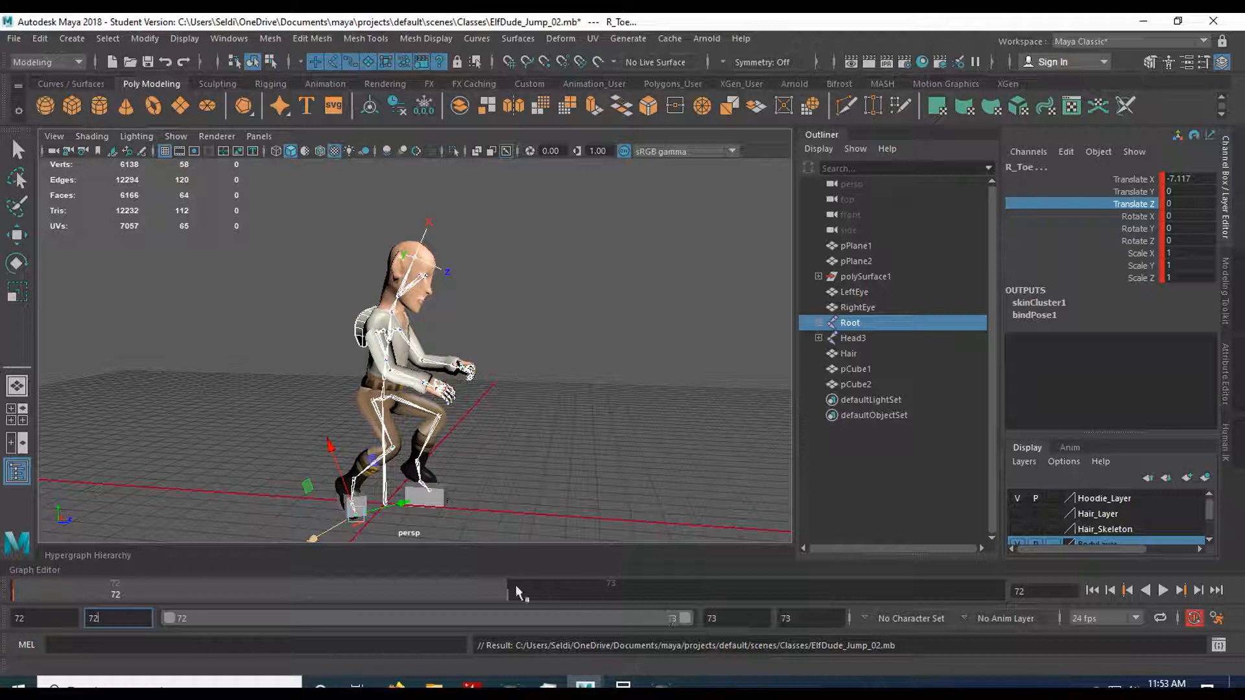
pyautogui.doubleClick(811, 618)
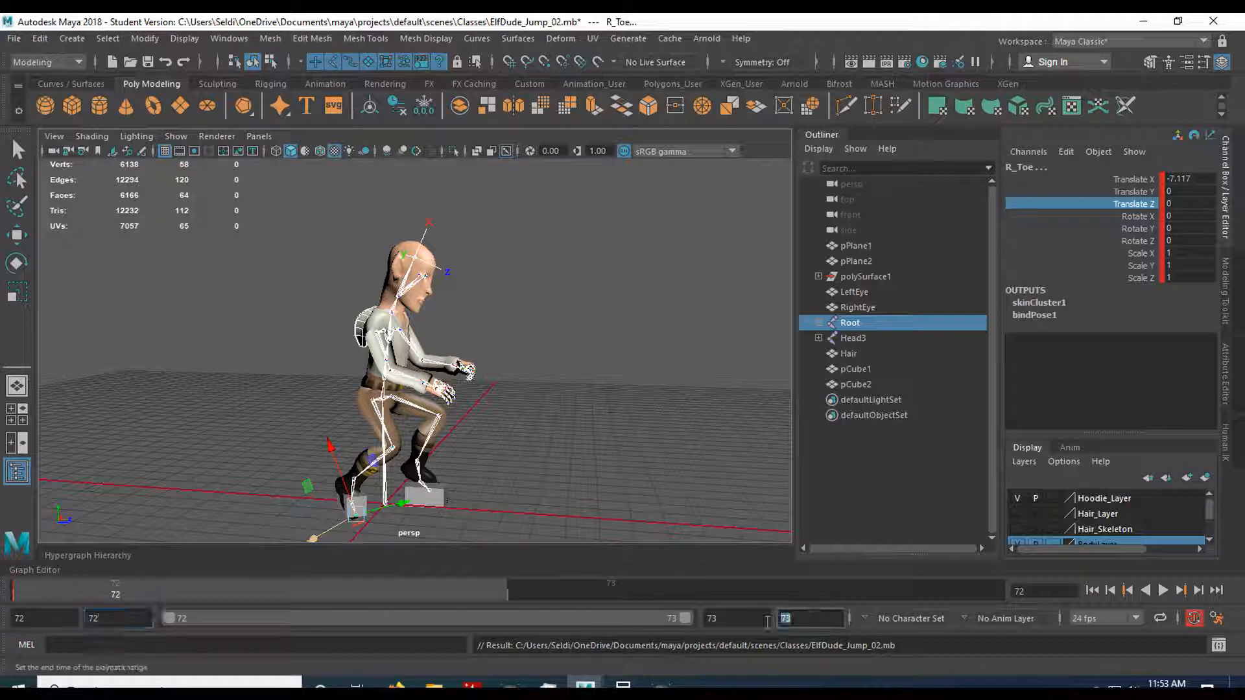
pyautogui.write('85')
pyautogui.press('Return')
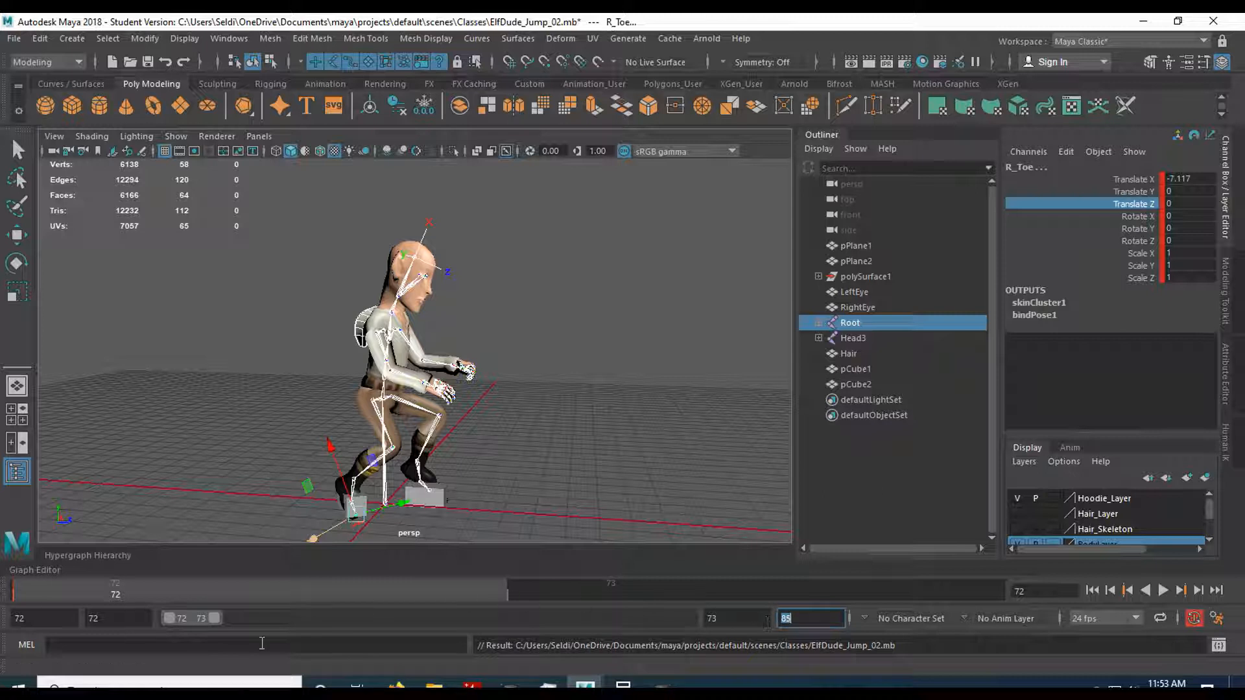
pyautogui.moveTo(212, 616); pyautogui.dragTo(686, 619)
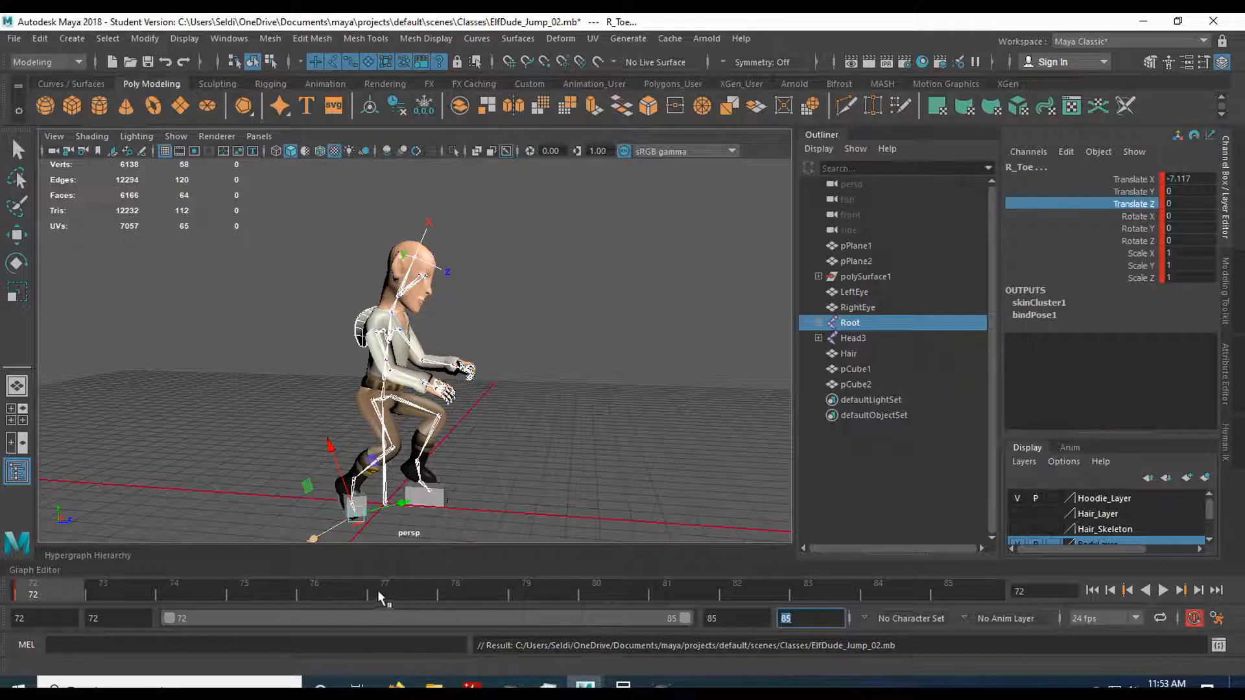
# Go to frame 78 and save the scene under its existing name, accepting the student version notice.
pyautogui.click(471, 589)
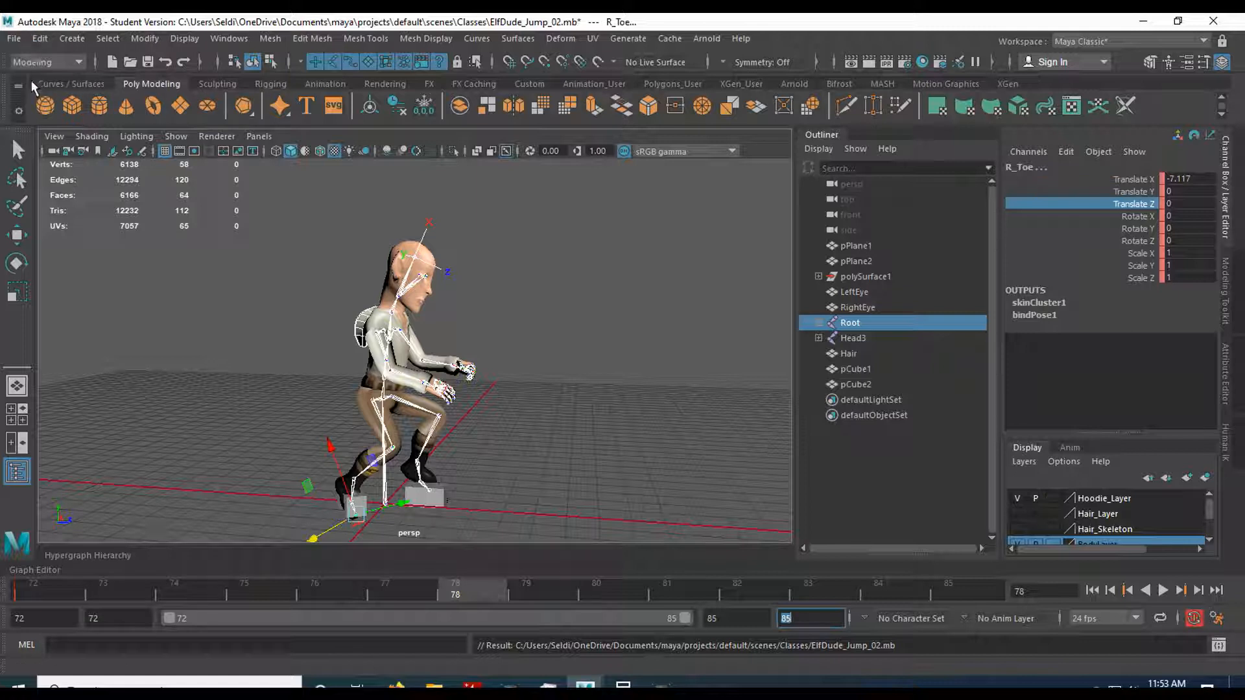
pyautogui.click(13, 40)
pyautogui.click(78, 84)
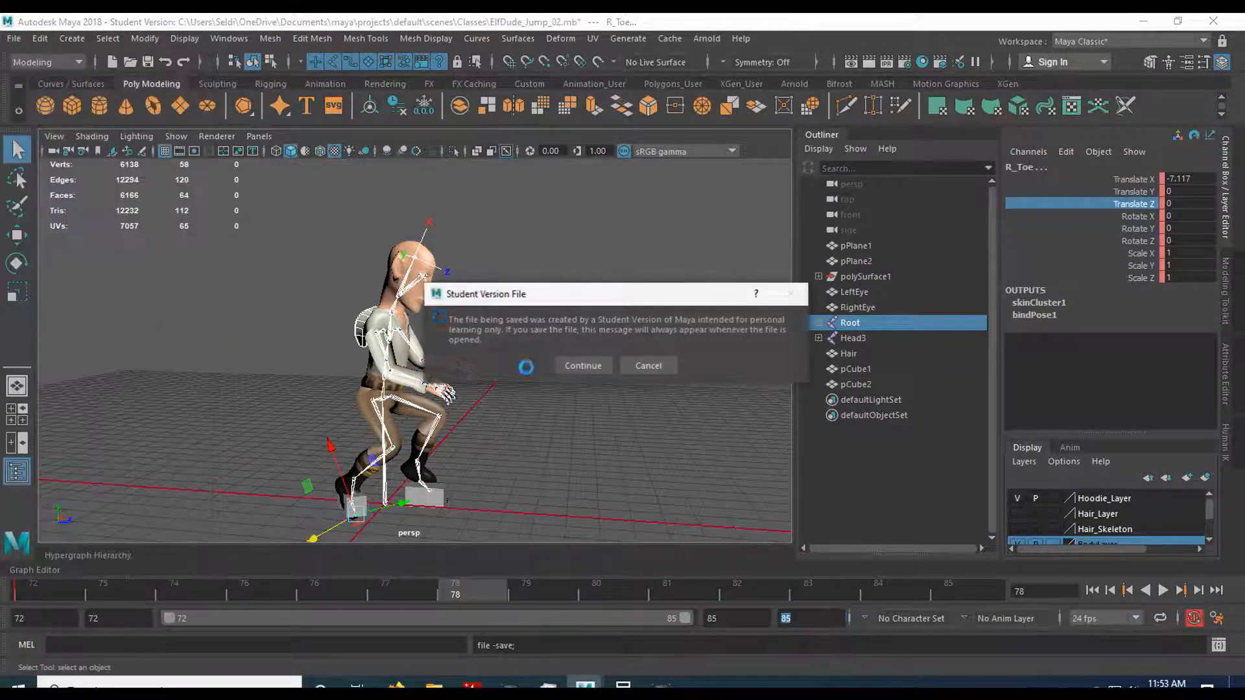
pyautogui.click(570, 365)
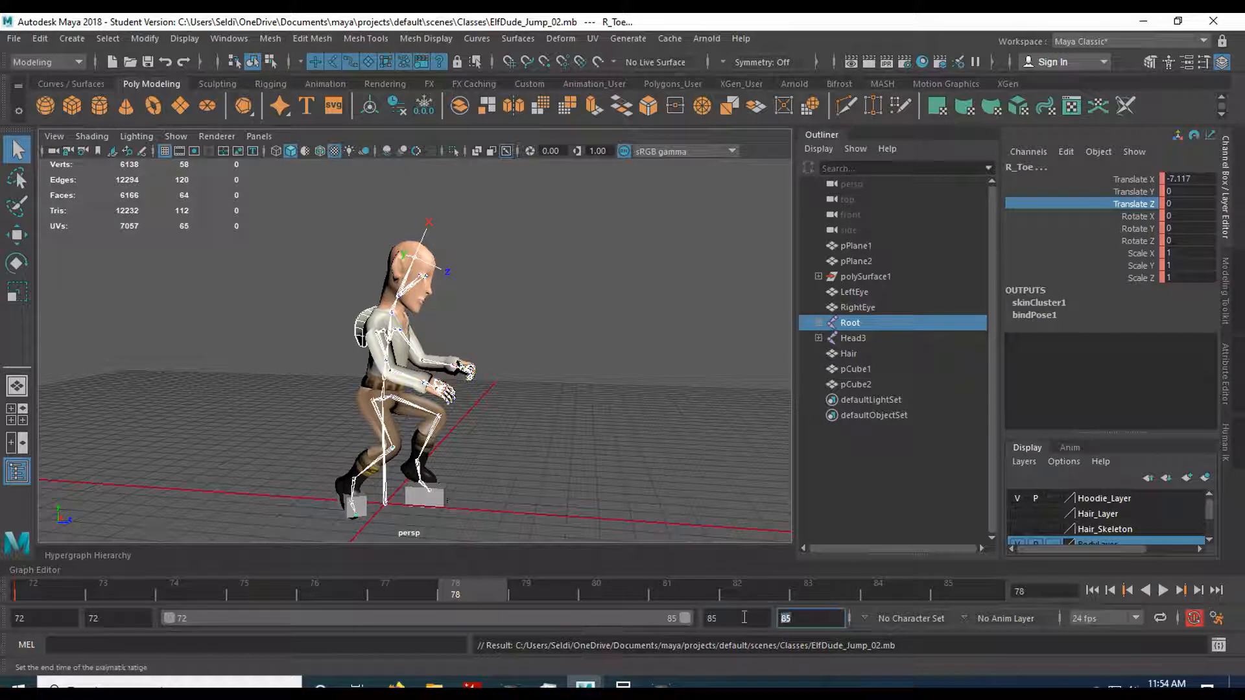
# Set the animation end to frame 80 and the start to 1, extending the playback range back to frame 1.
pyautogui.write('80')
pyautogui.press('Return')
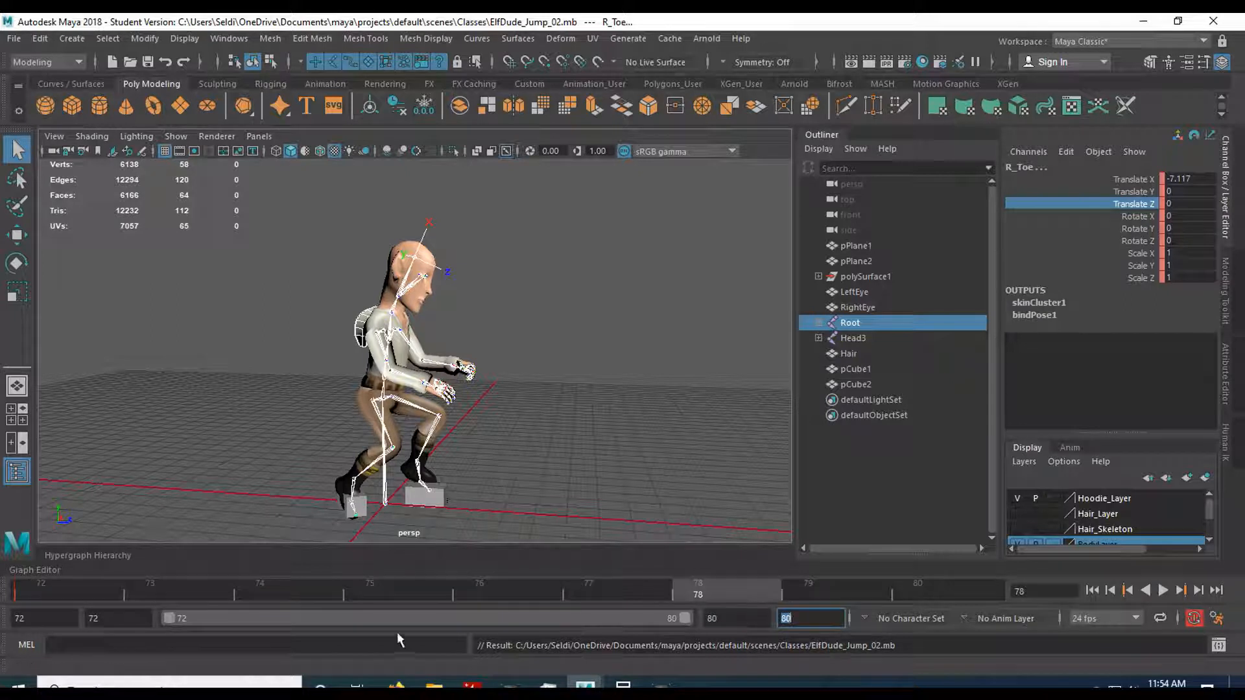
pyautogui.click(14, 618)
pyautogui.write('1')
pyautogui.press('Return')
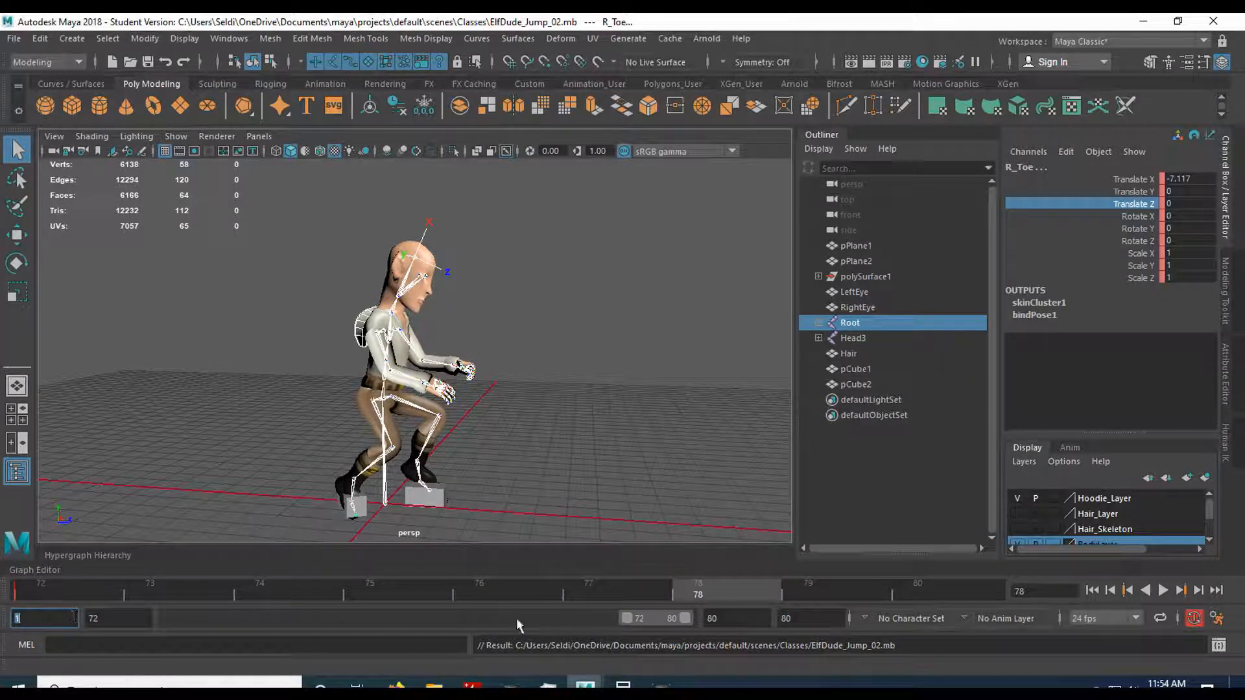
pyautogui.moveTo(627, 618); pyautogui.dragTo(111, 605)
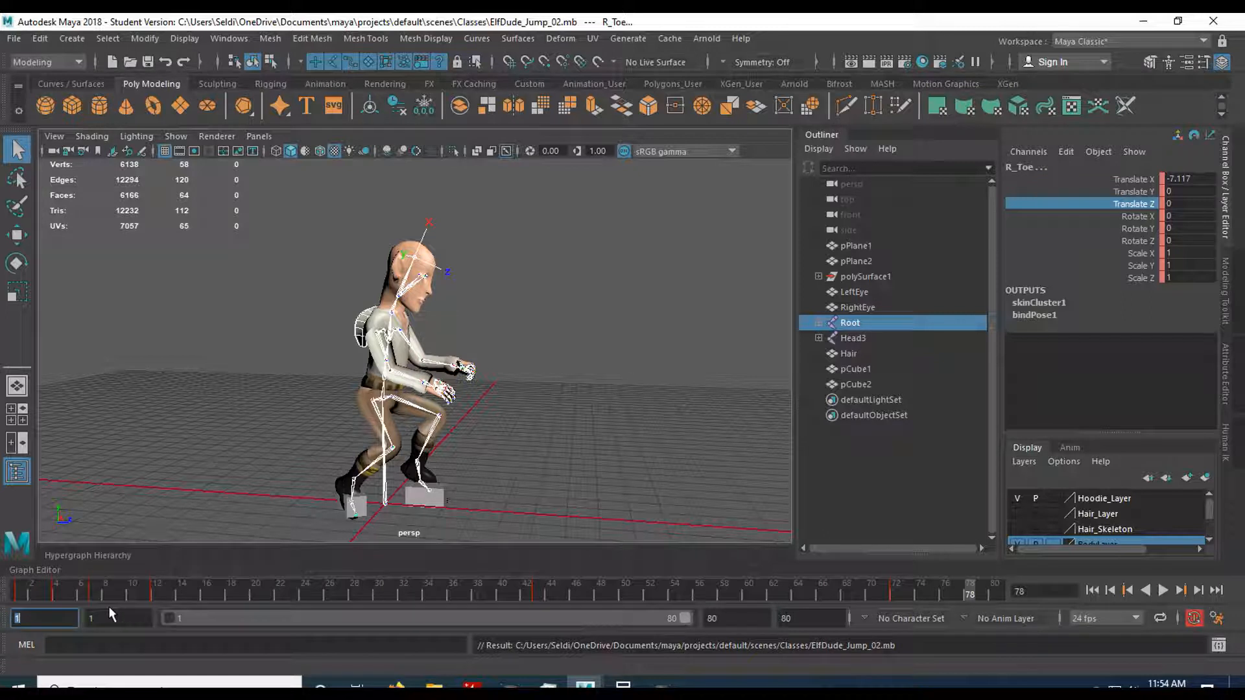
# At frame 1, select the Root joint's whole hierarchy and copy its keys.
pyautogui.click(26, 584)
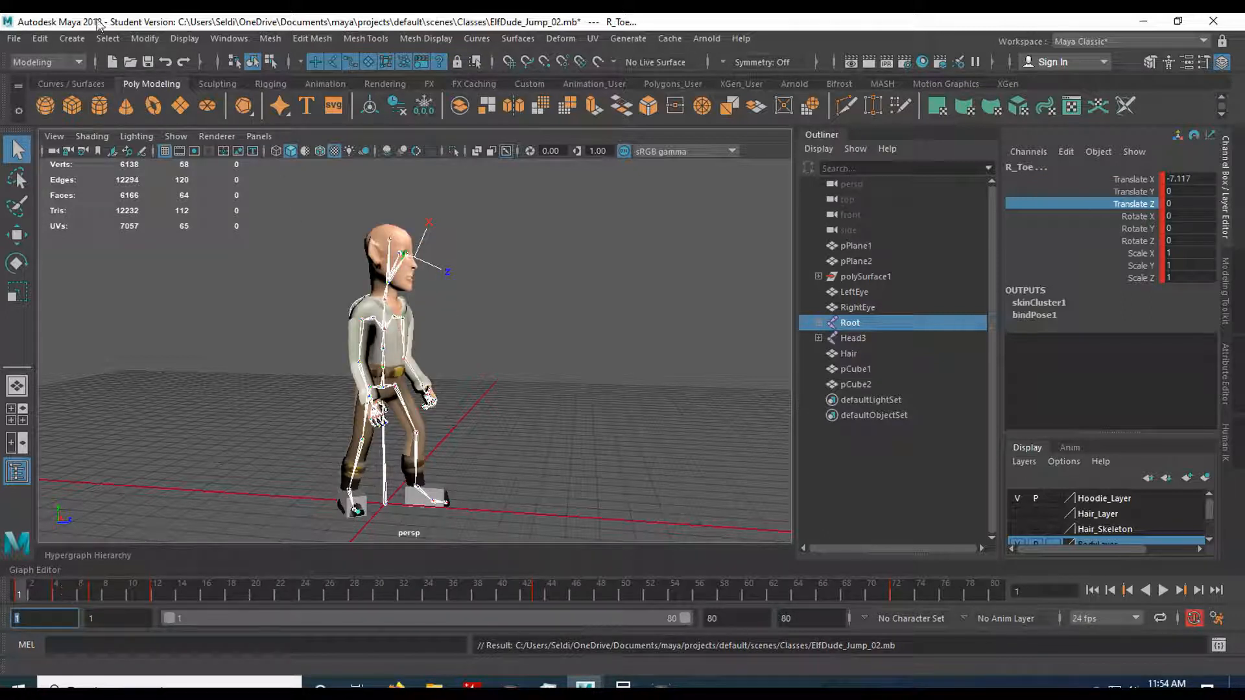
pyautogui.click(386, 467)
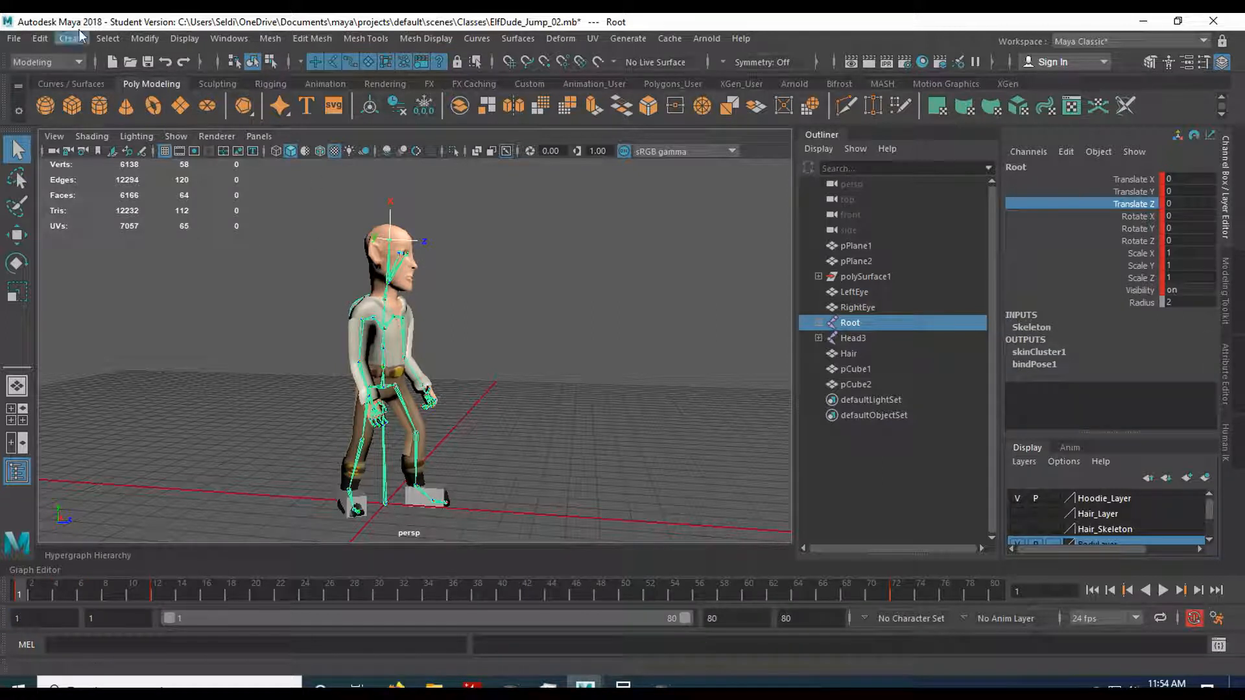
pyautogui.click(108, 39)
pyautogui.click(148, 98)
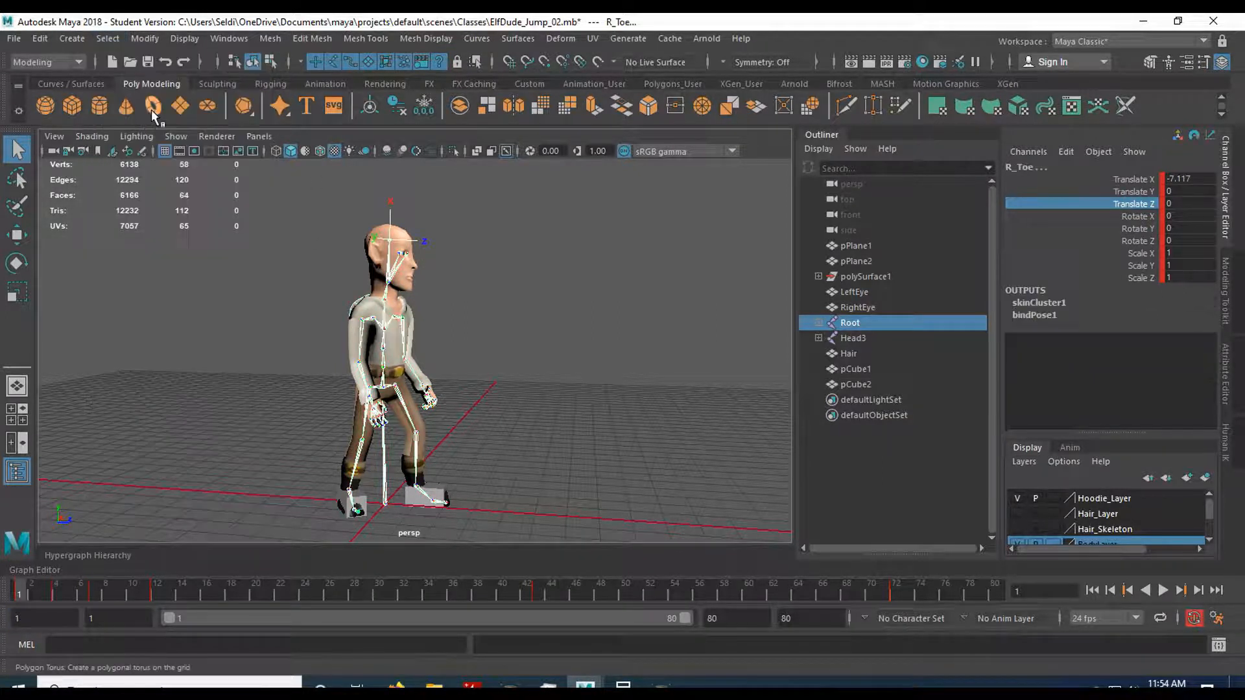
pyautogui.rightClick(17, 593)
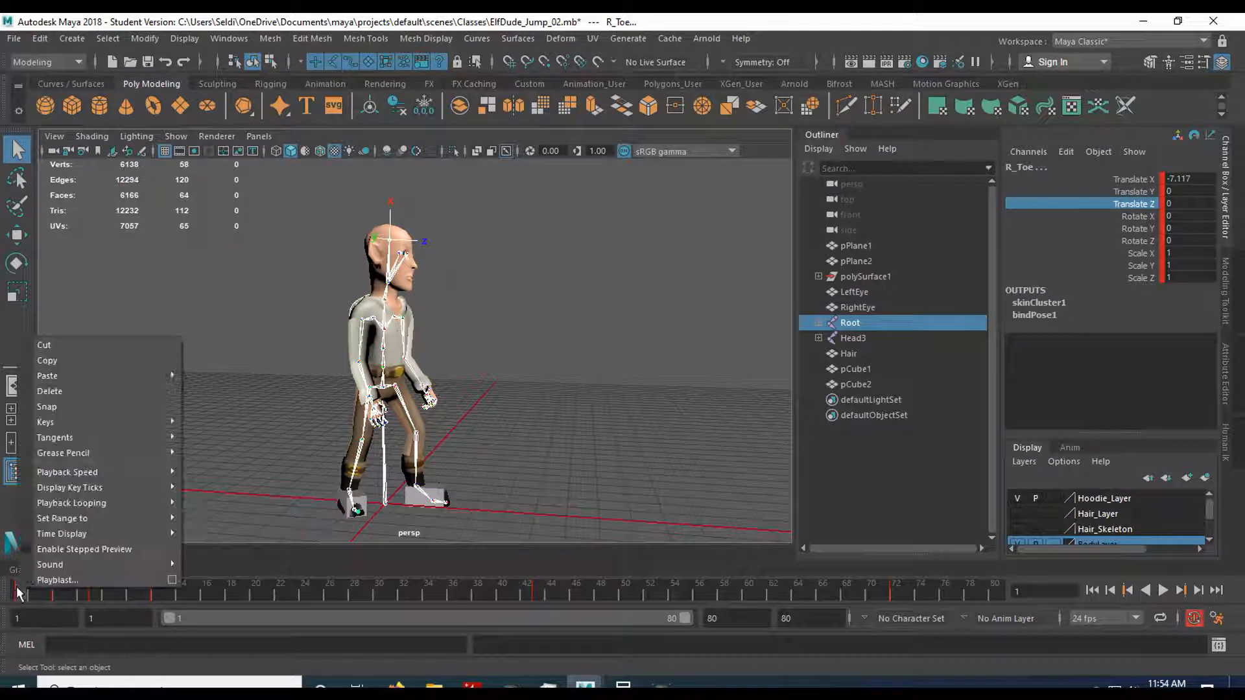
pyautogui.click(54, 362)
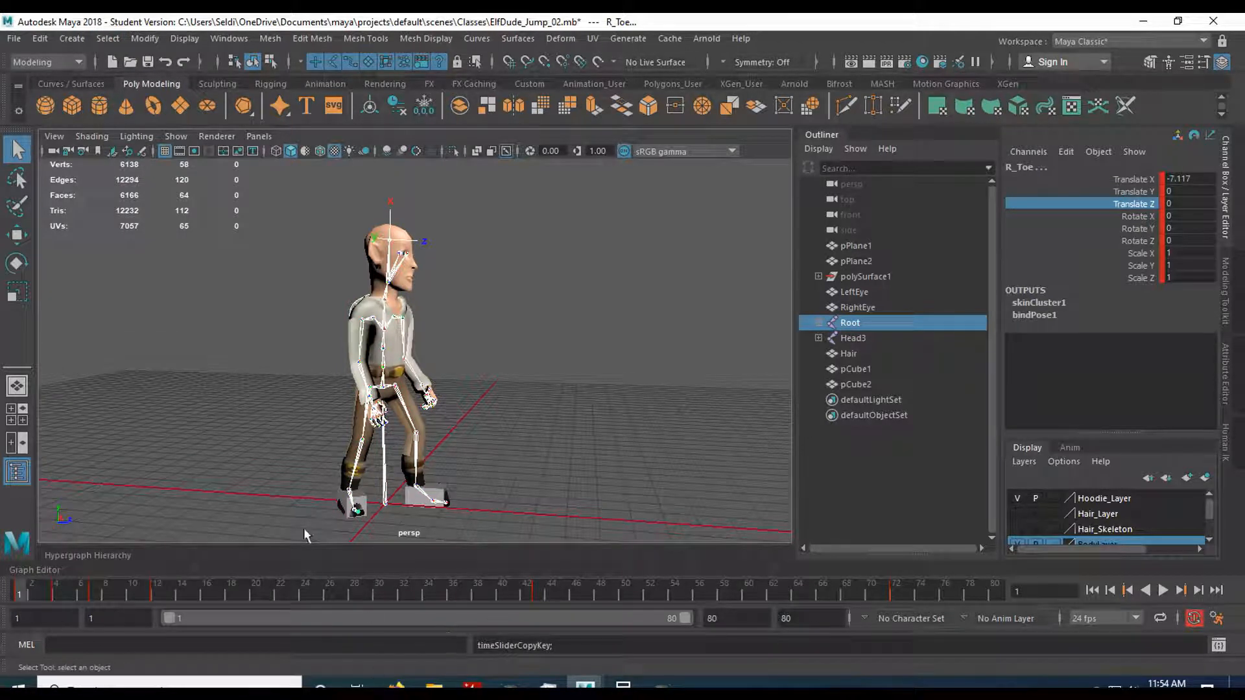
# Paste the copied standing-pose keys onto the skeleton at frame 78.
pyautogui.click(63, 619)
pyautogui.doubleClick(63, 619)
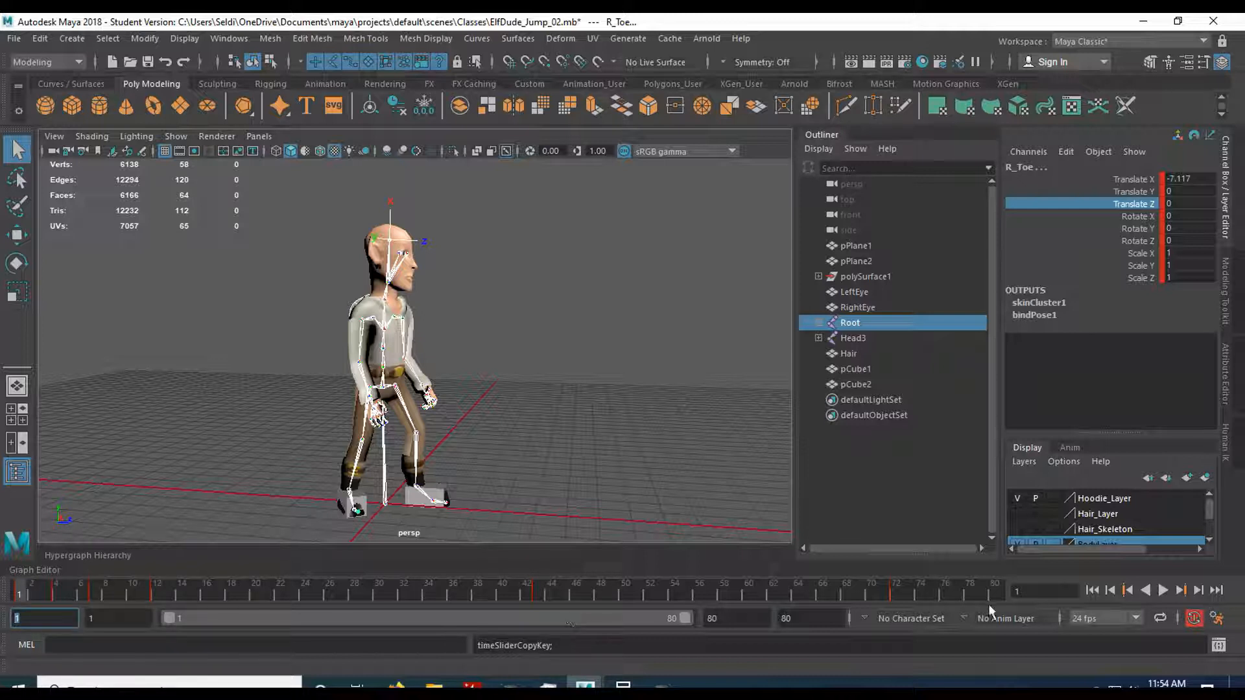
pyautogui.click(972, 595)
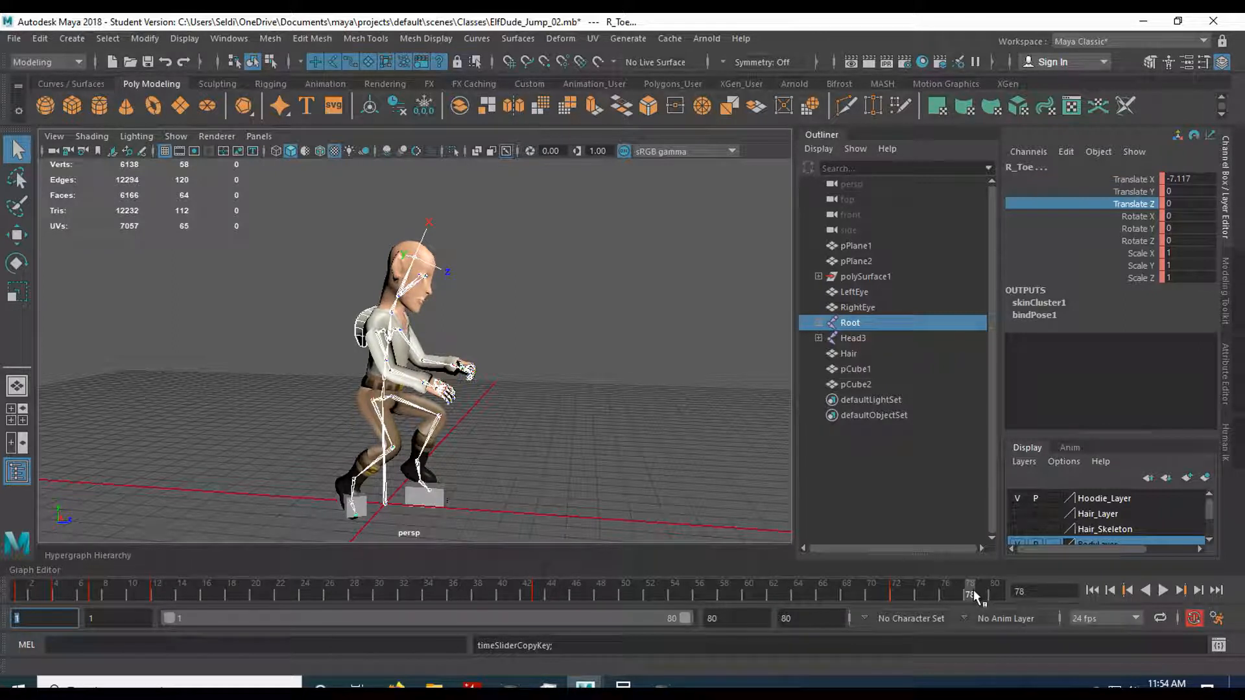
pyautogui.rightClick(973, 593)
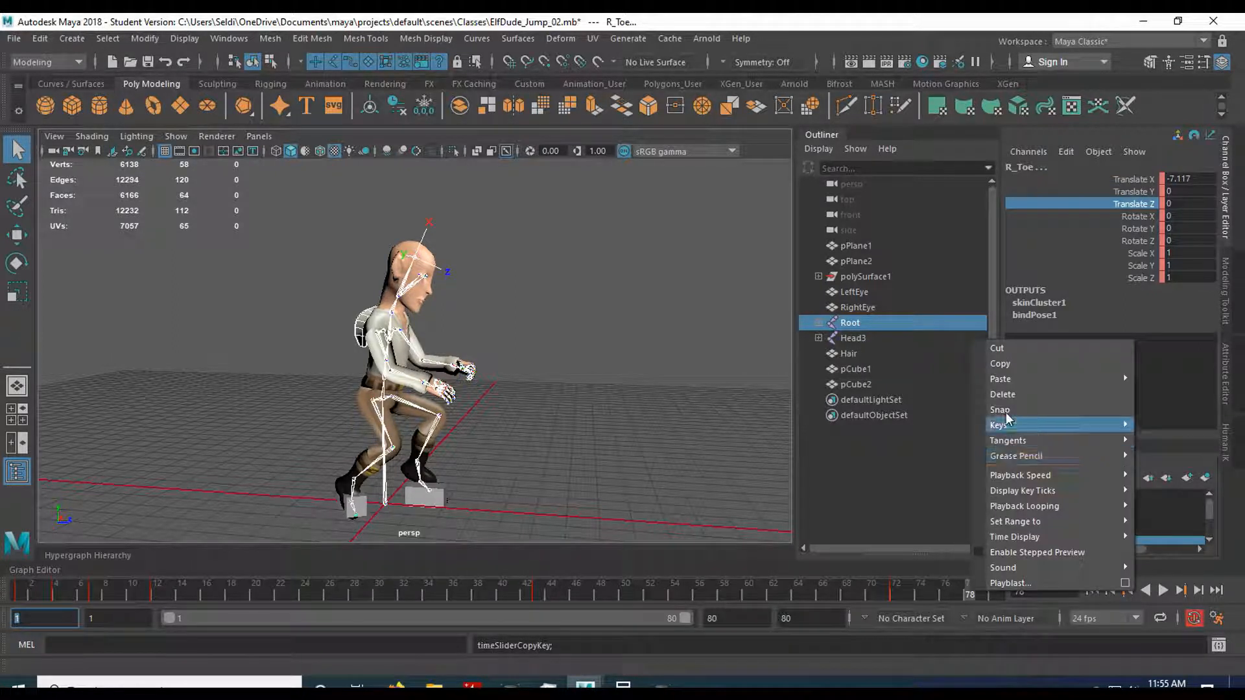
pyautogui.moveTo(1012, 383)
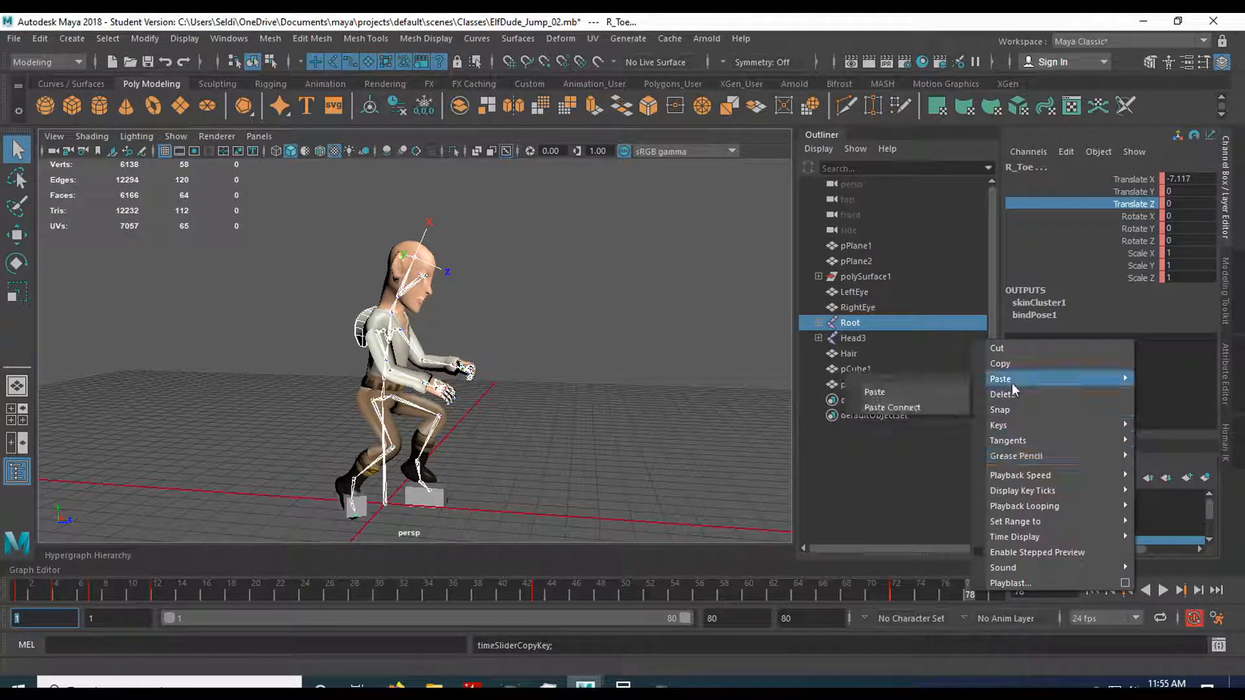
pyautogui.click(968, 387)
# Save the scene as a new version named ElfDude_Jump_03.mb, accepting the student version notice.
pyautogui.click(13, 38)
pyautogui.click(103, 120)
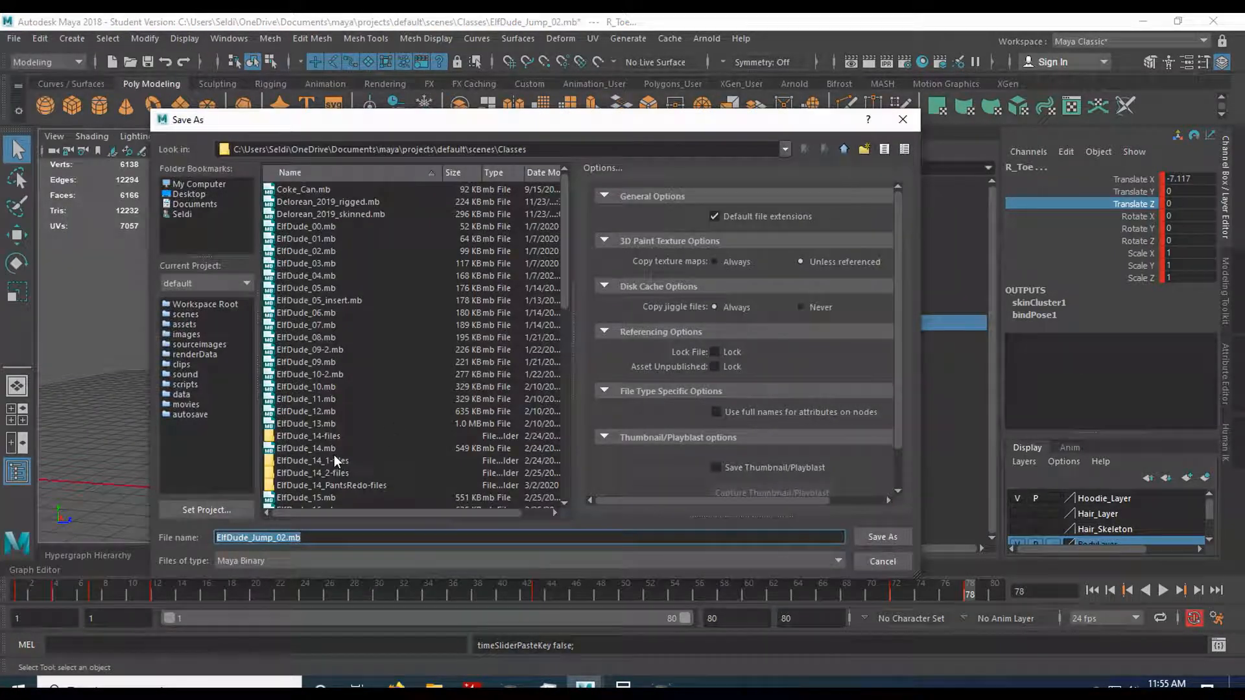
pyautogui.click(406, 543)
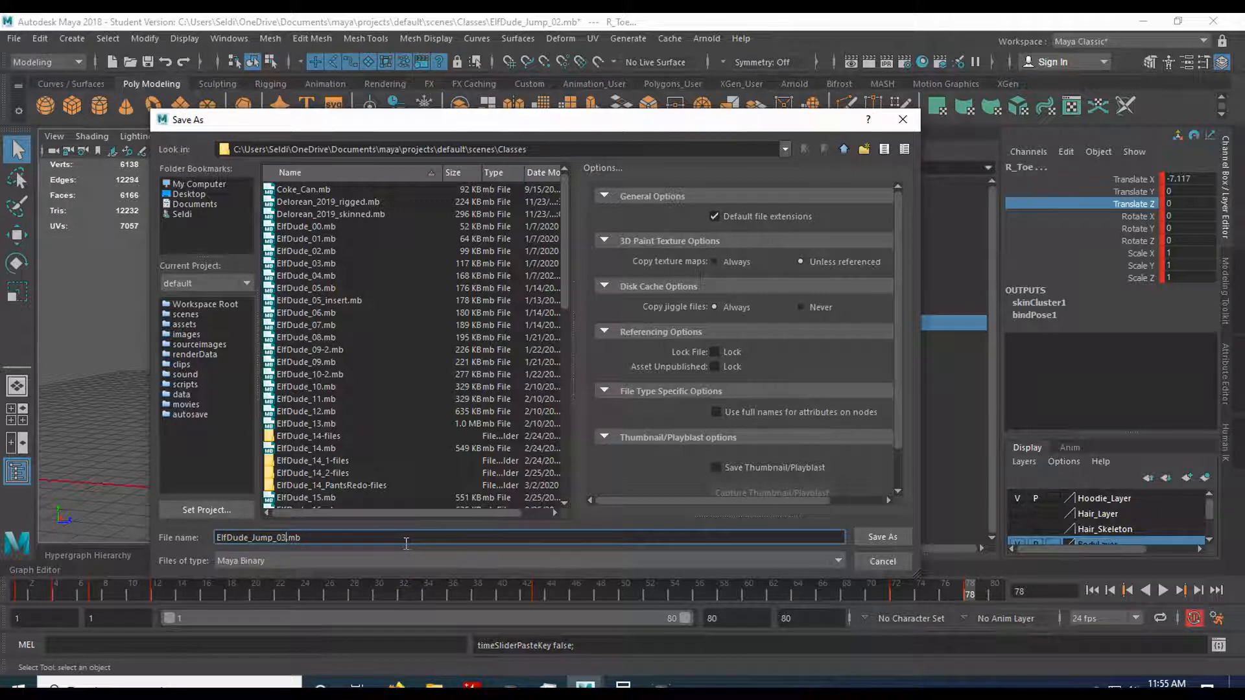
pyautogui.click(876, 537)
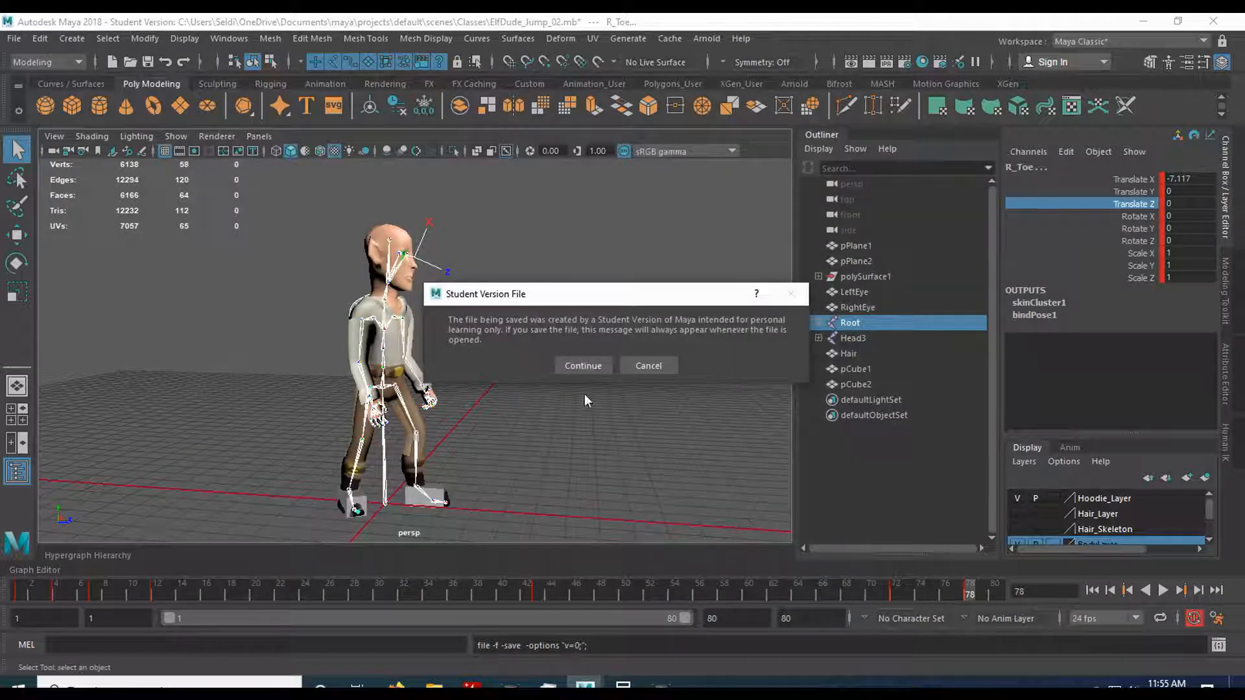
pyautogui.click(575, 361)
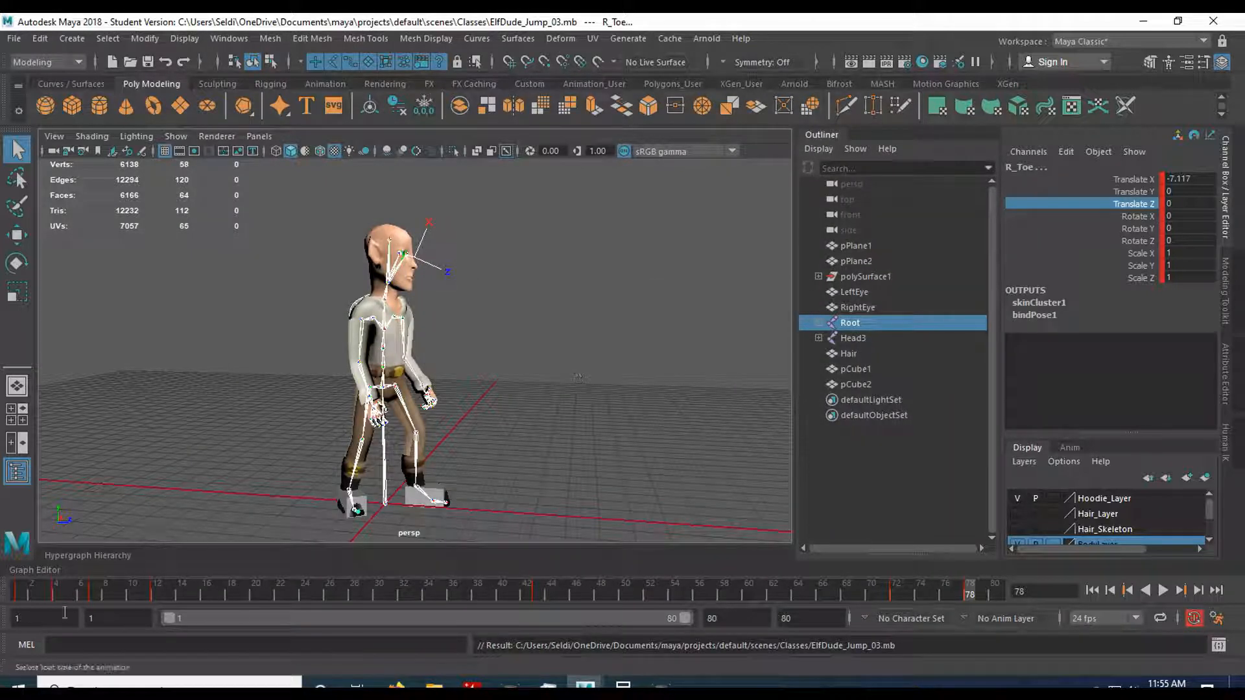
# Set the animation start to frame 72 and play the landing-to-standing transition through frame 80.
pyautogui.moveTo(28, 621); pyautogui.dragTo(0, 623)
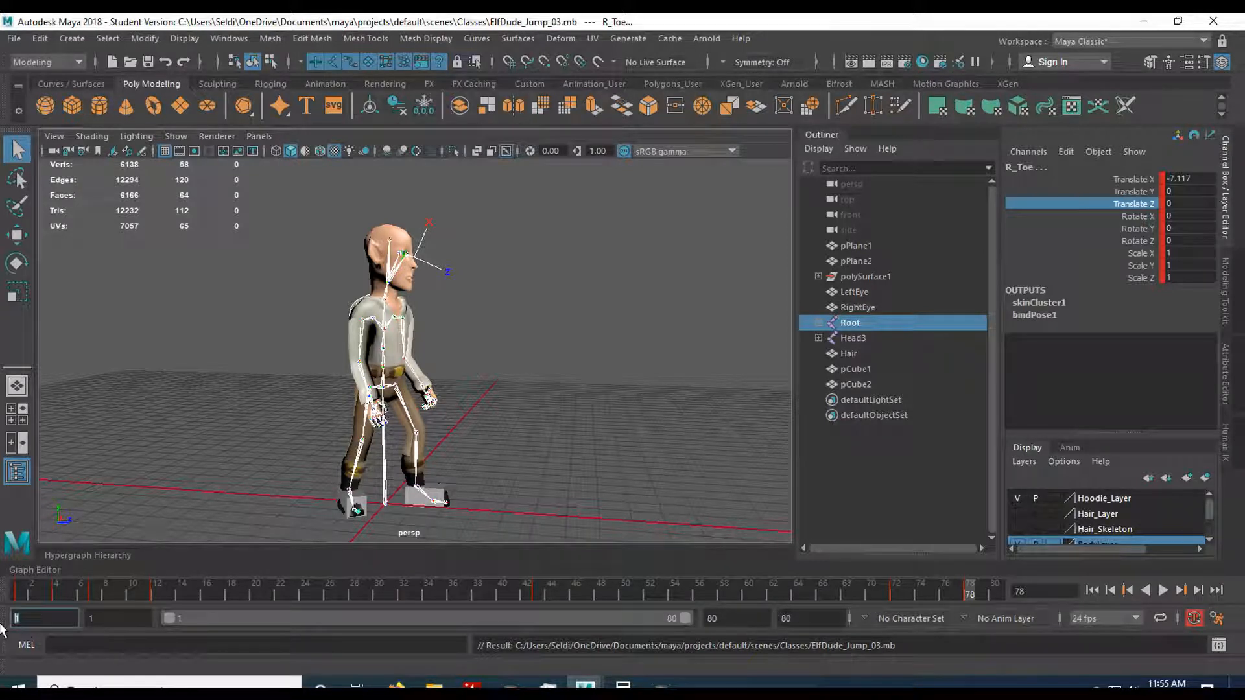
pyautogui.write('72')
pyautogui.press('Return')
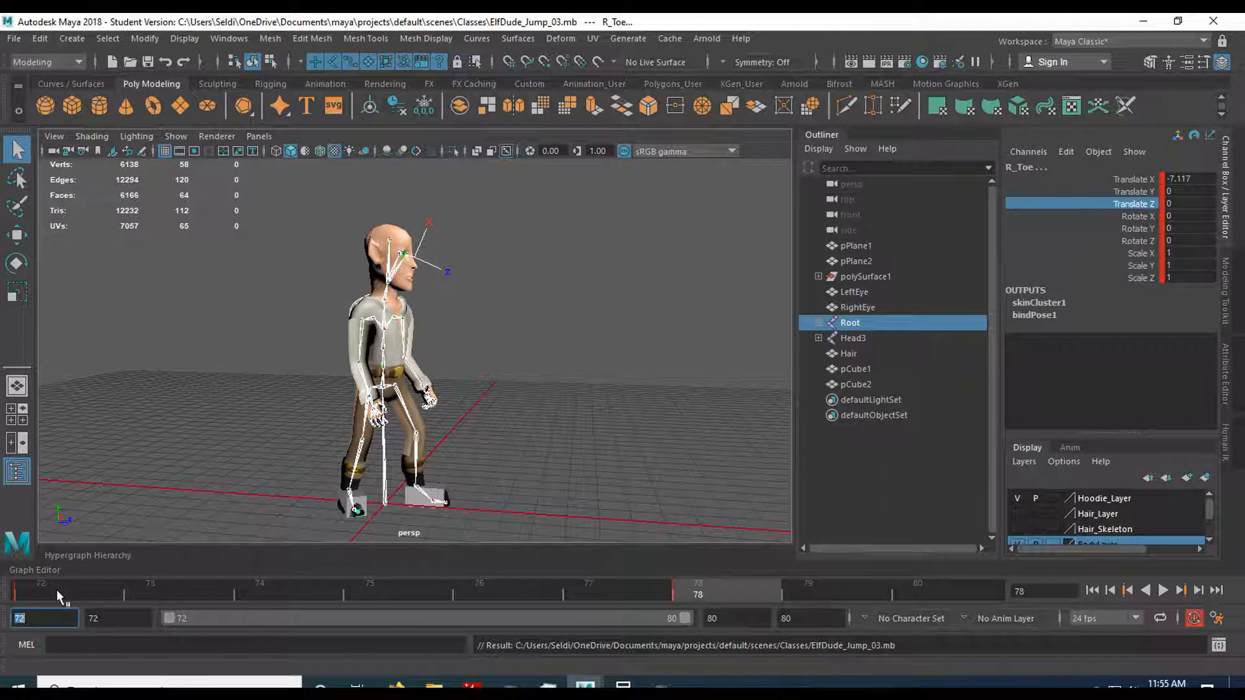
pyautogui.click(56, 592)
pyautogui.hotkey('alt', 'v')
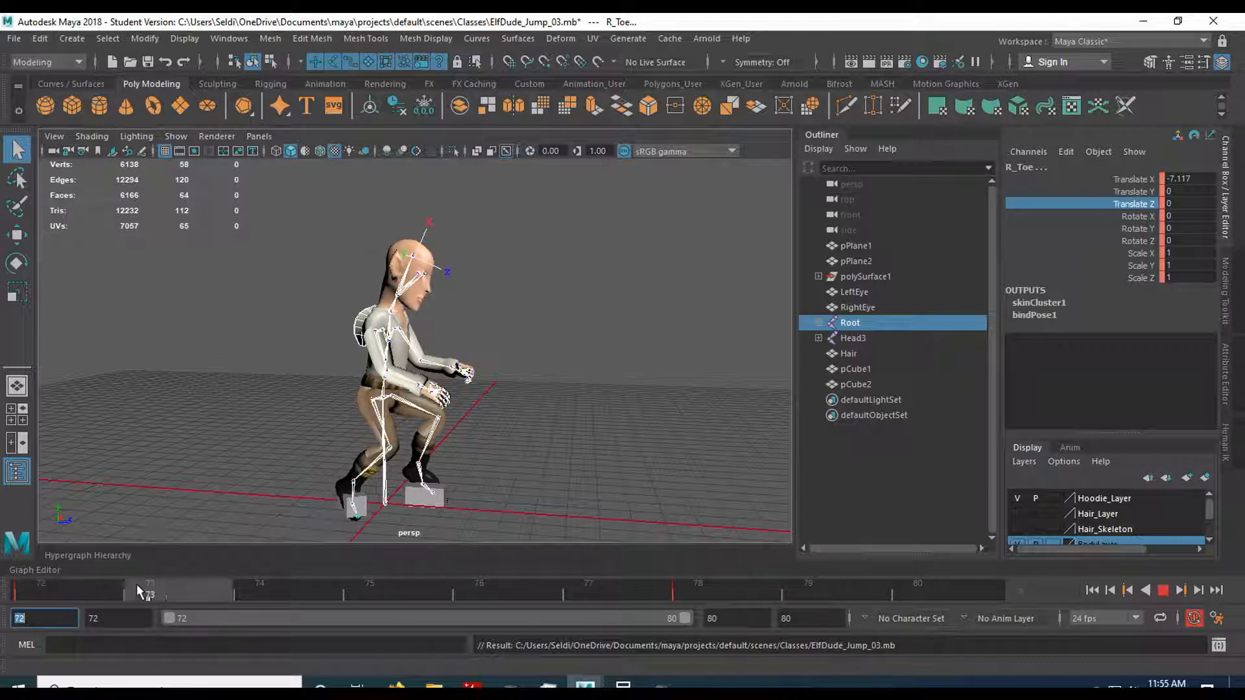
# Slide the skeleton's standing-pose keys at frame 78 back to frame 74 and scrub frames 72 to 74.
pyautogui.moveTo(189, 581)
pyautogui.mouseDown()
pyautogui.moveTo(585, 593)
pyautogui.moveTo(88, 590)
pyautogui.moveTo(587, 591)
pyautogui.moveTo(494, 601)
pyautogui.moveTo(72, 575)
pyautogui.moveTo(608, 570)
pyautogui.moveTo(613, 593)
pyautogui.mouseUp()
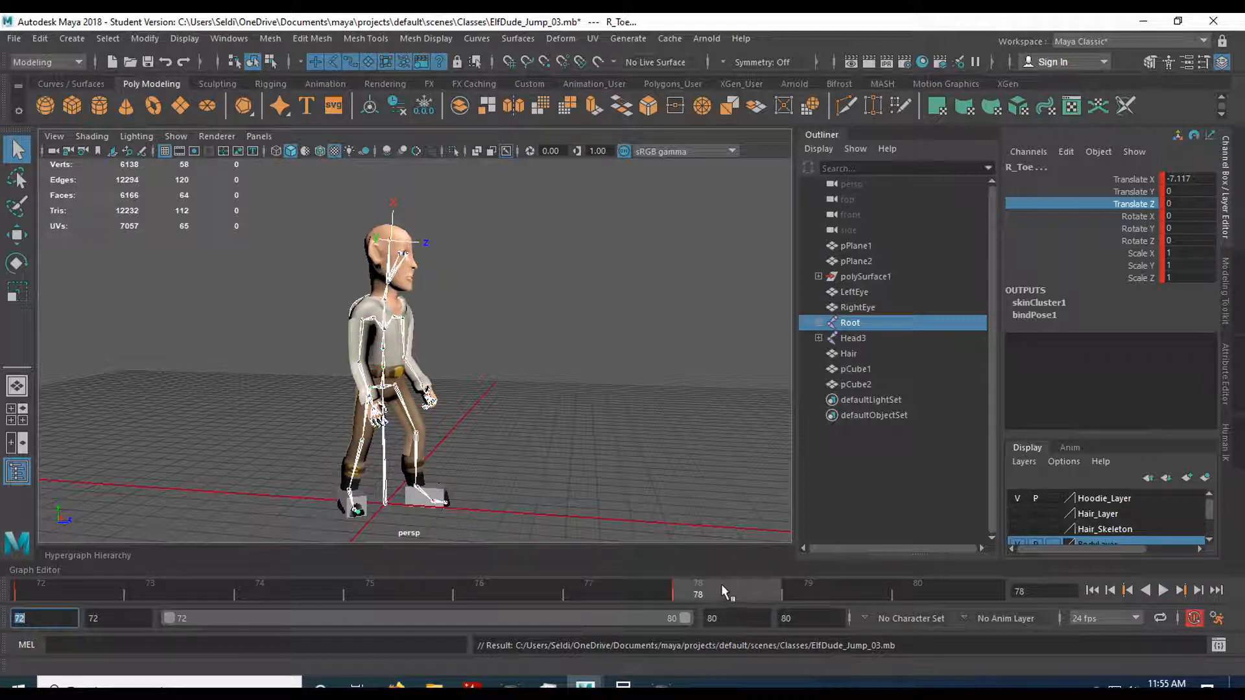
pyautogui.keyDown('shift'); pyautogui.moveTo(722, 584); pyautogui.dragTo(262, 588); pyautogui.keyUp('shift')
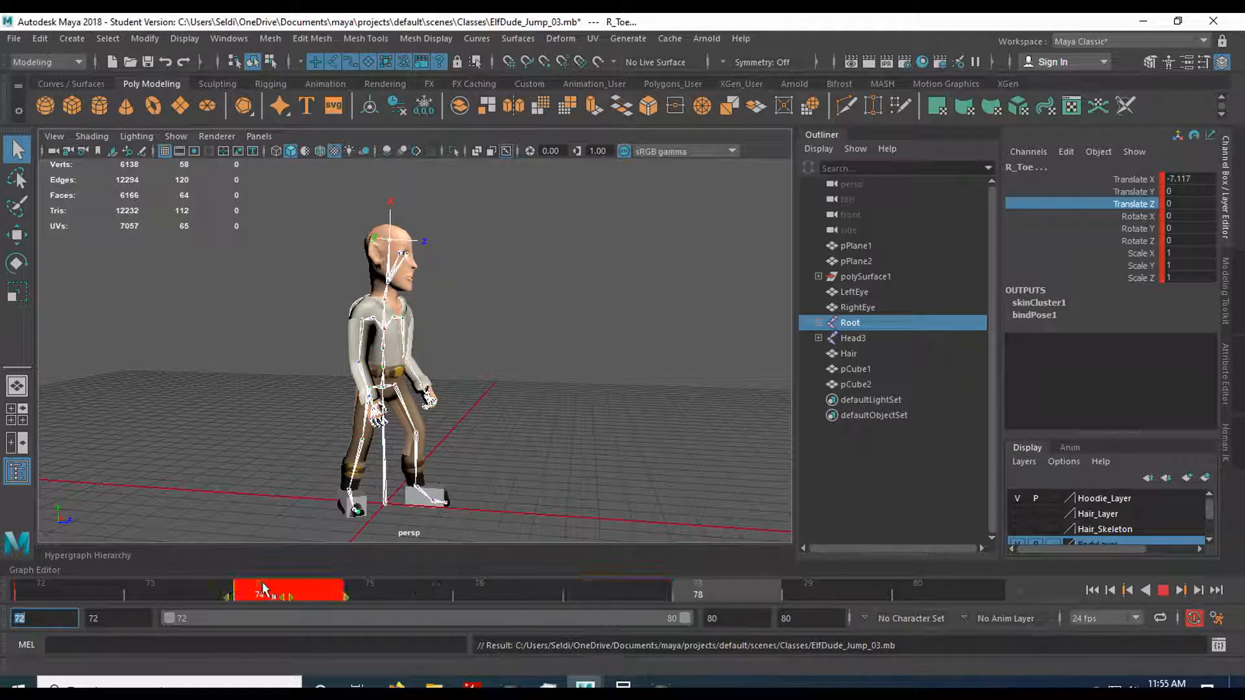
pyautogui.moveTo(263, 588); pyautogui.dragTo(263, 588)
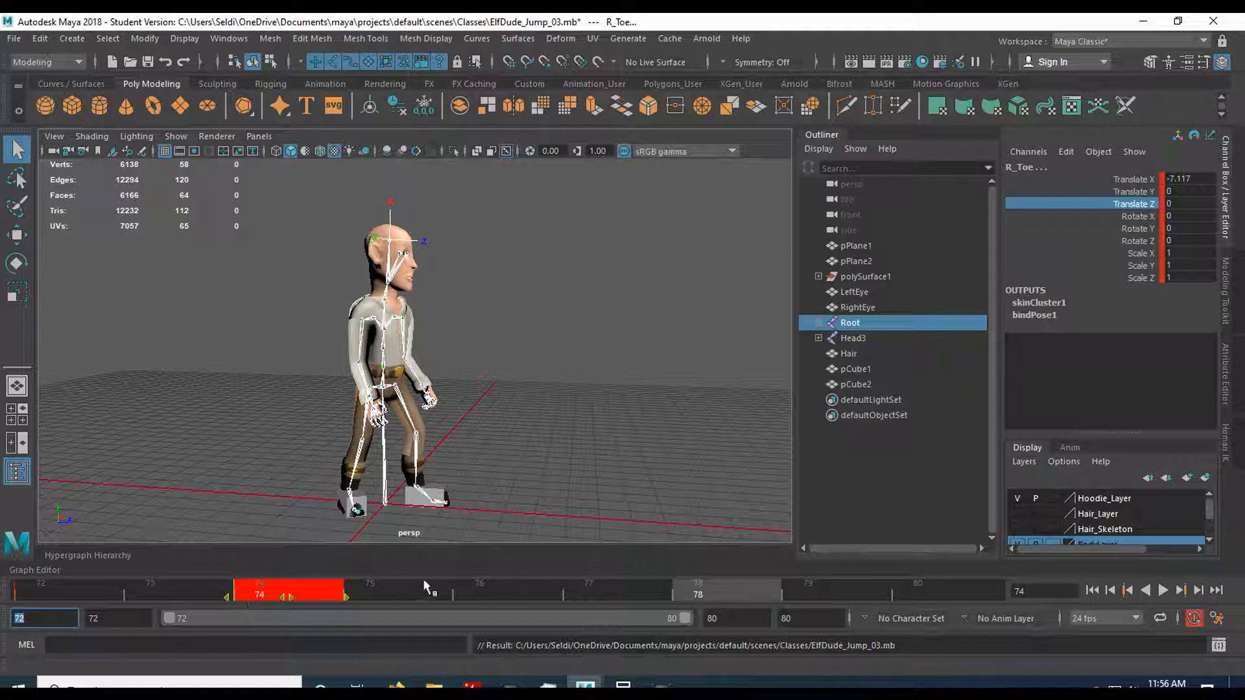
pyautogui.click(385, 463)
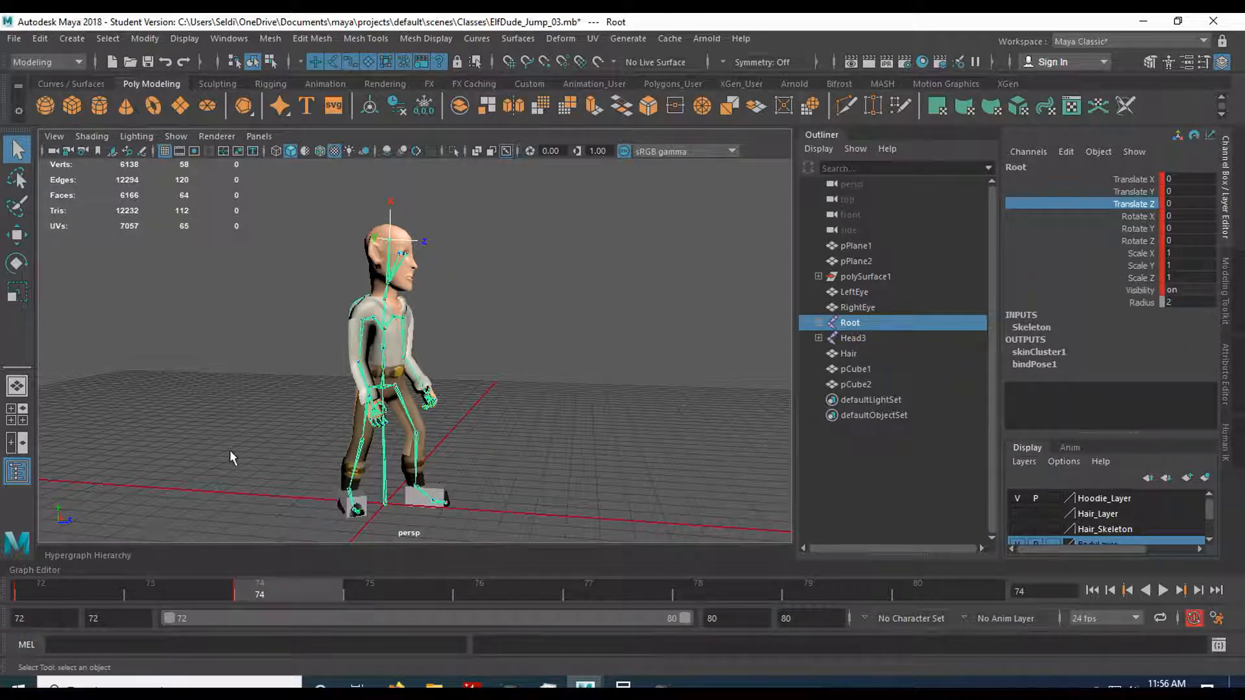
pyautogui.hotkey('ctrl', 'z')
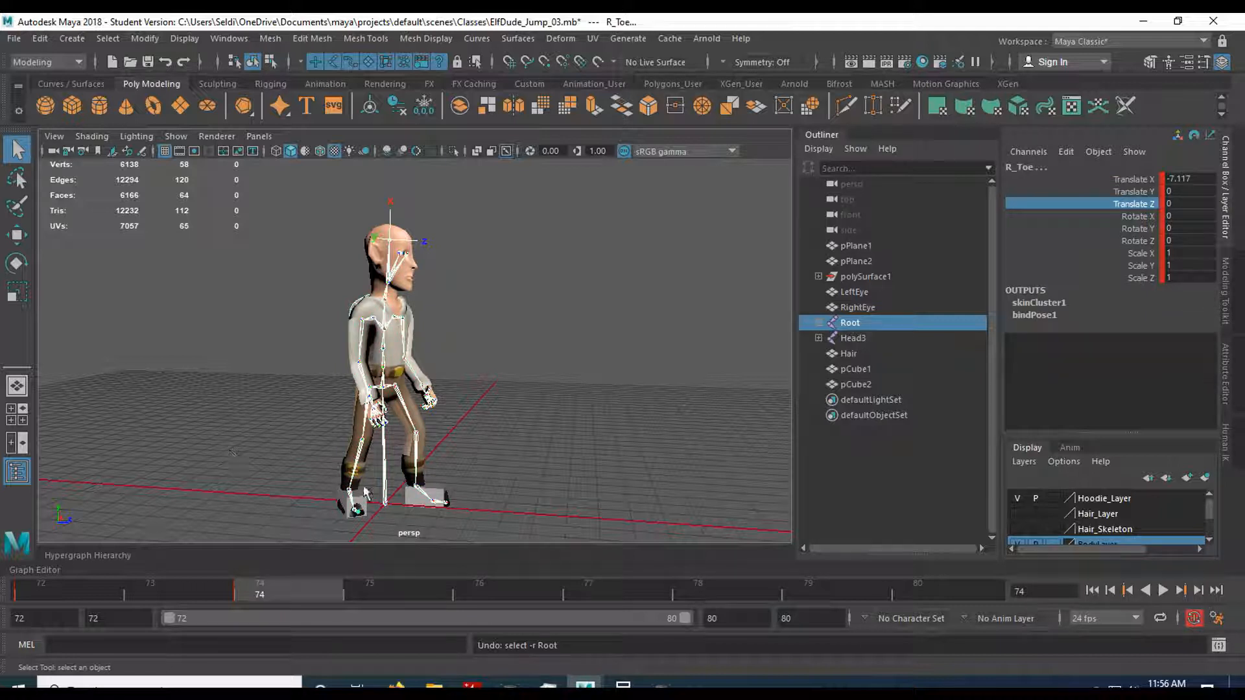
pyautogui.click(71, 594)
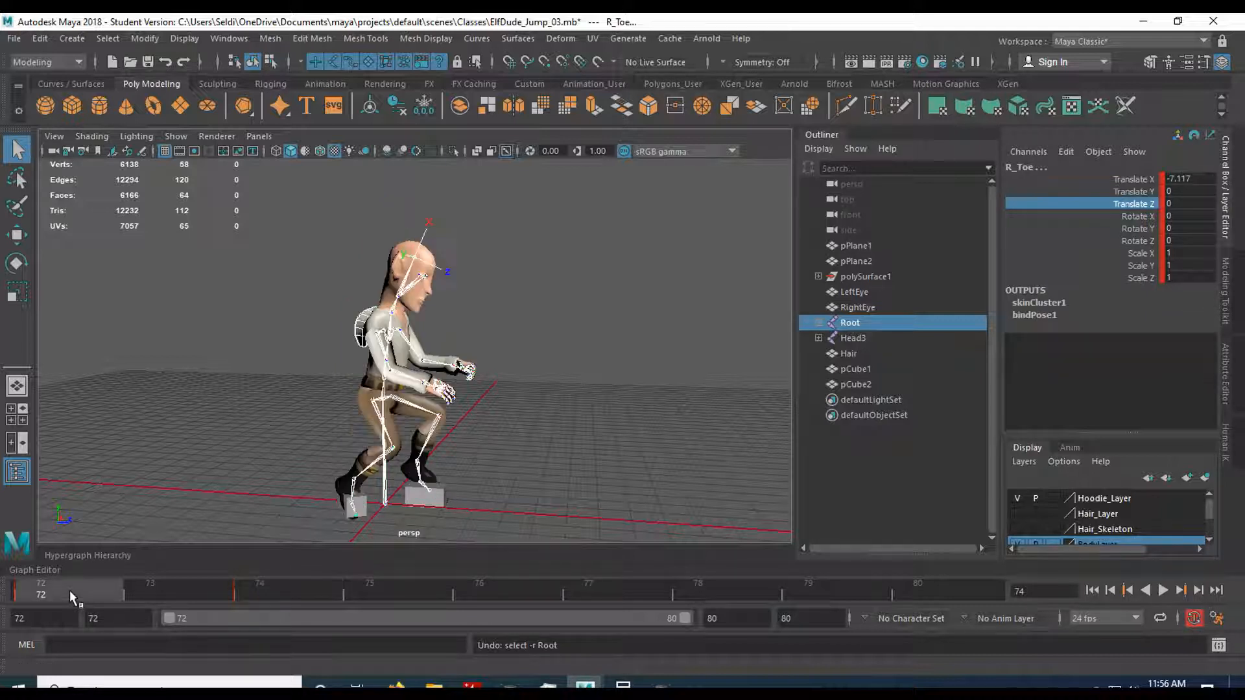
pyautogui.moveTo(71, 594); pyautogui.dragTo(250, 598)
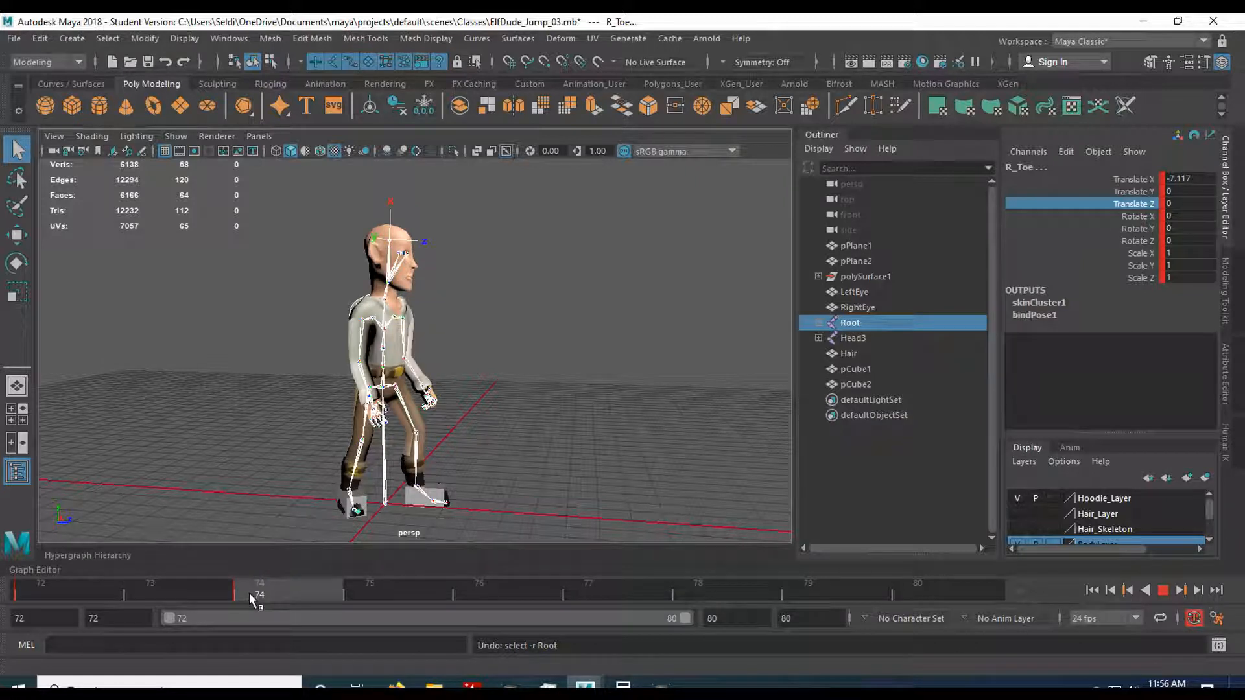
pyautogui.moveTo(268, 596); pyautogui.dragTo(285, 590)
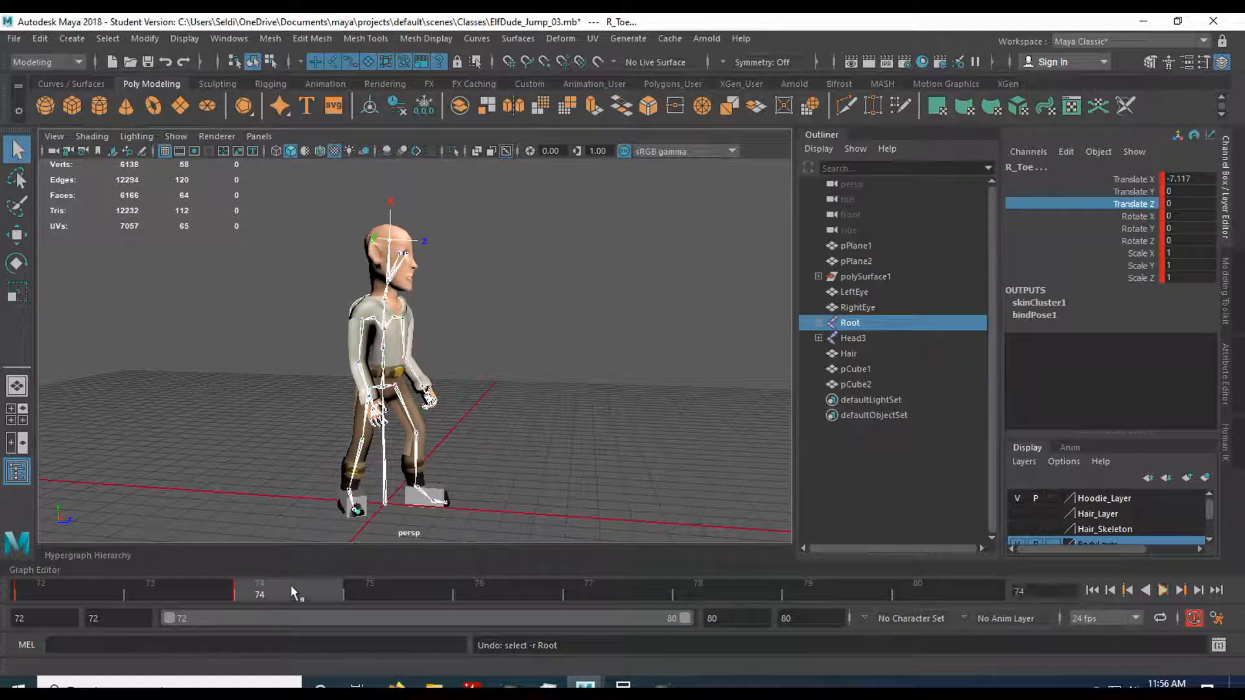
# Paste the copied standing-pose keys at frame 78 as well, and review the poses at frames 72 and 74.
pyautogui.click(915, 595)
pyautogui.moveTo(915, 595); pyautogui.dragTo(750, 590)
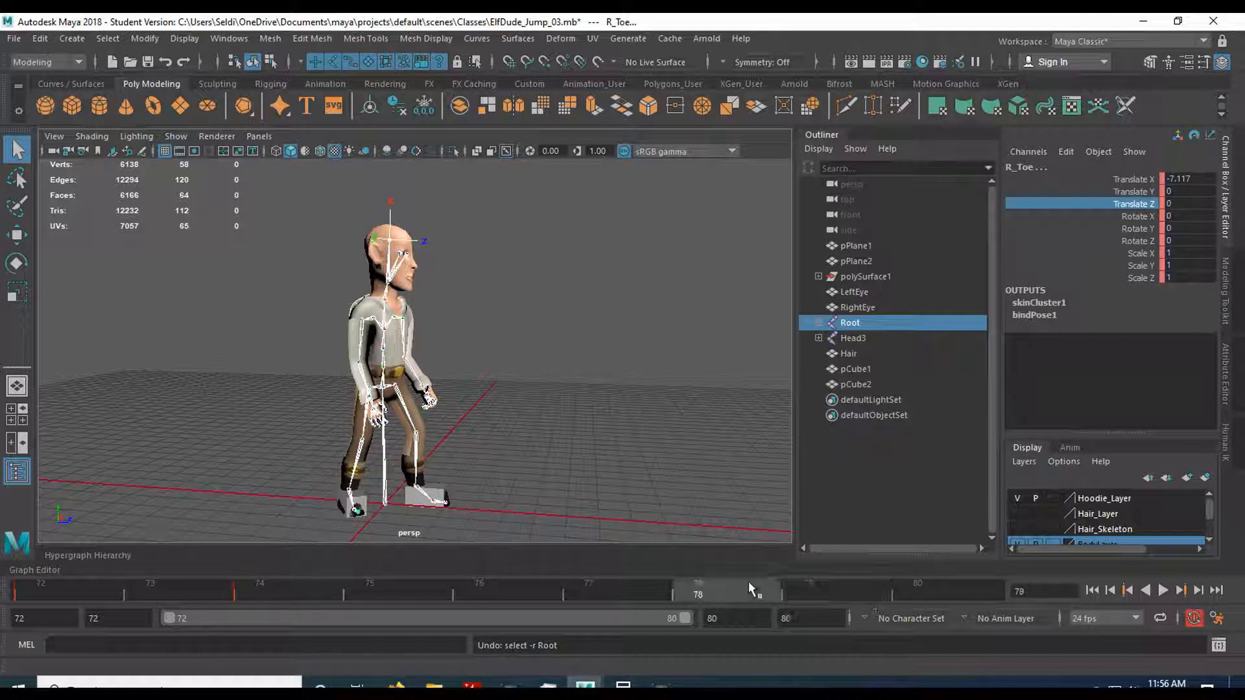
pyautogui.rightClick(745, 587)
pyautogui.moveTo(793, 379)
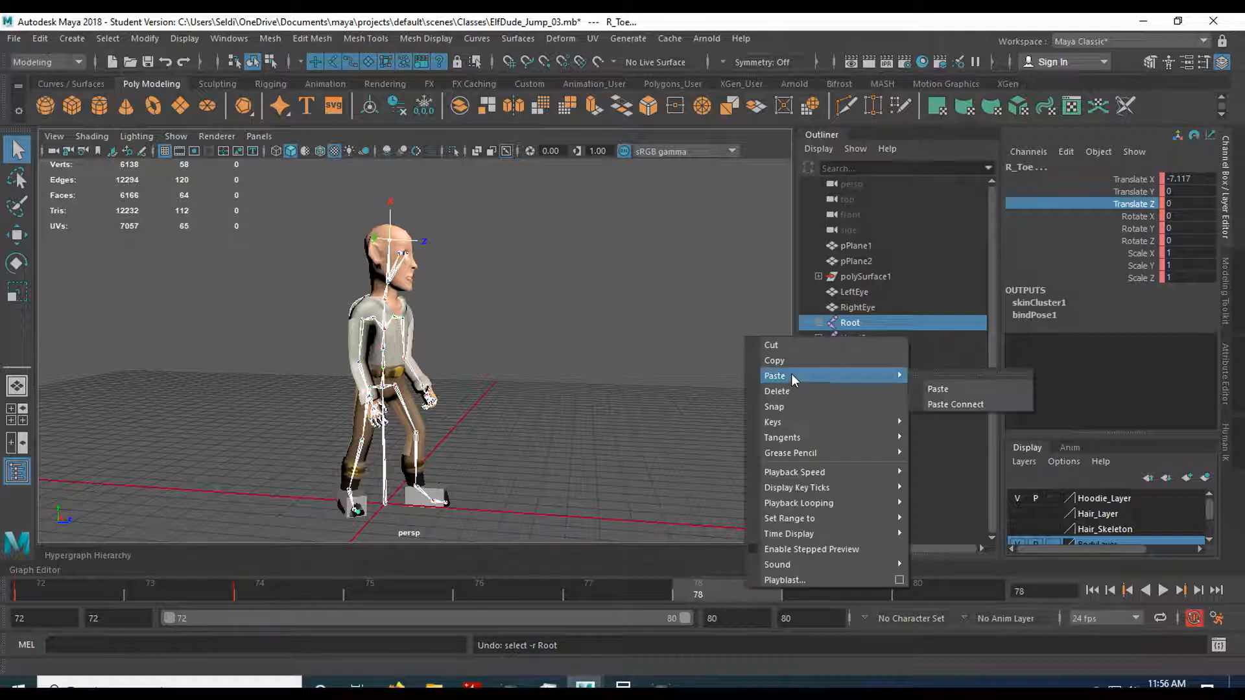
pyautogui.click(939, 389)
pyautogui.click(279, 593)
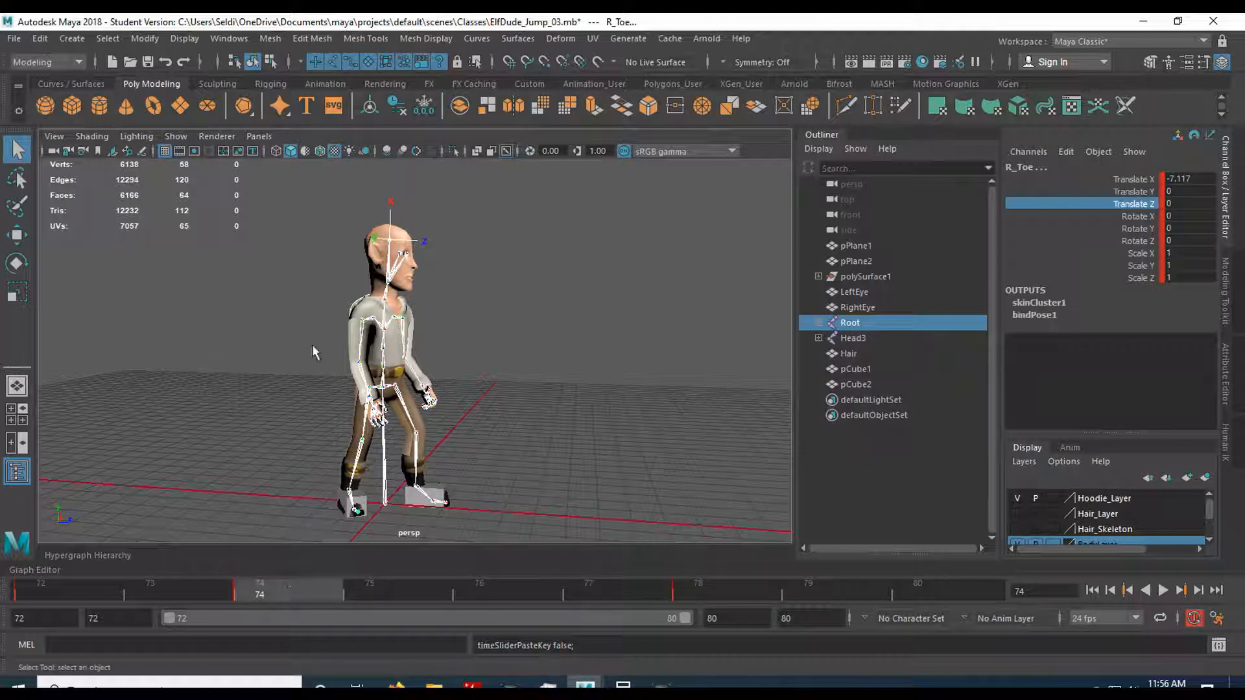
pyautogui.click(64, 588)
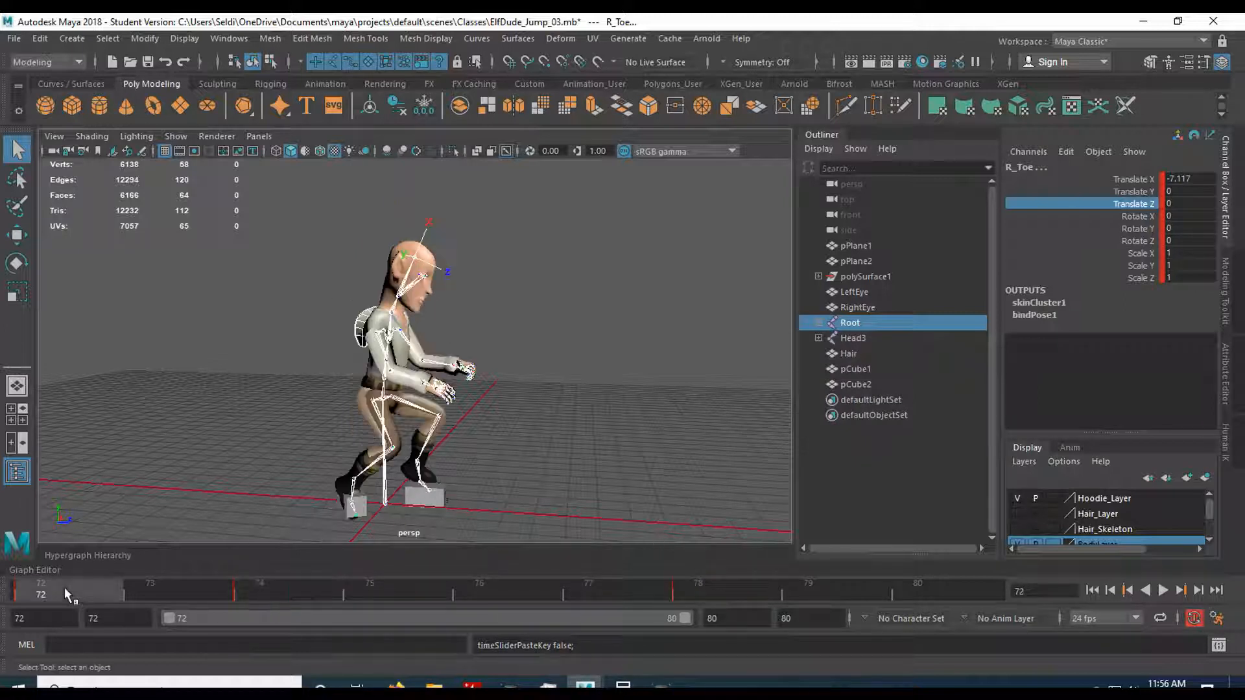
pyautogui.click(262, 594)
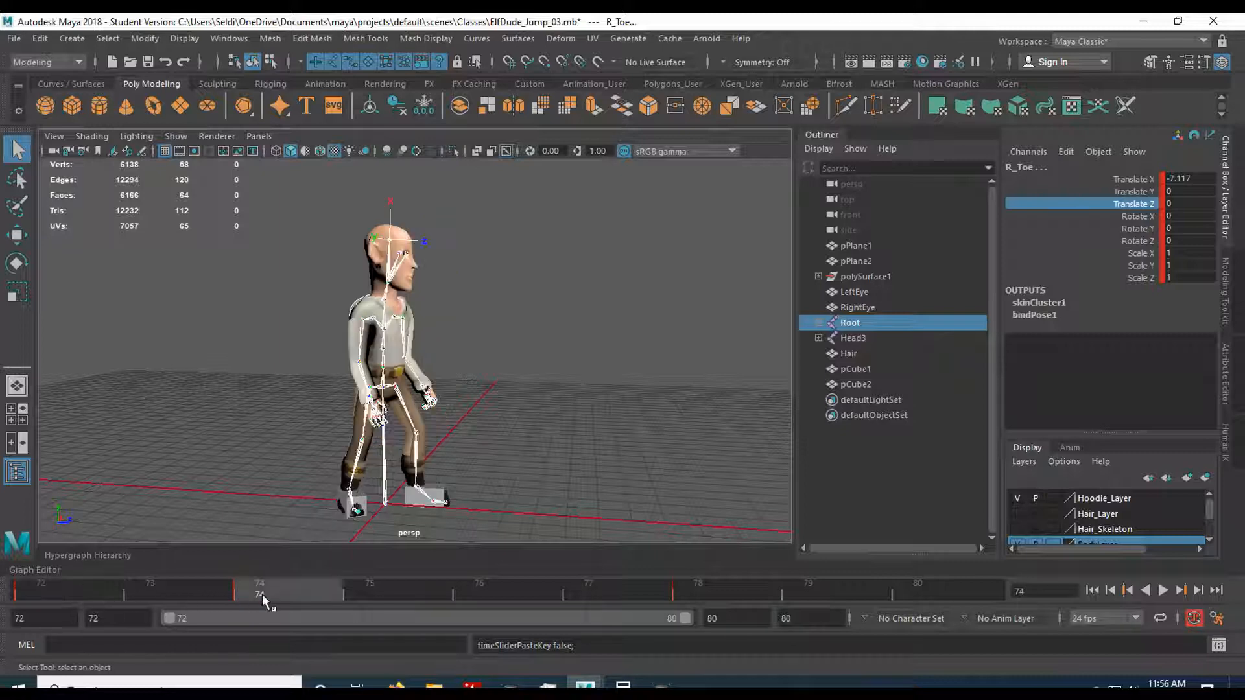
# At frame 75, lower the Pelvis joint in the side view to a Translate X of about 52.66.
pyautogui.click(402, 595)
pyautogui.keyDown('alt'); pyautogui.moveTo(470, 436); pyautogui.dragTo(485, 384); pyautogui.keyUp('alt')
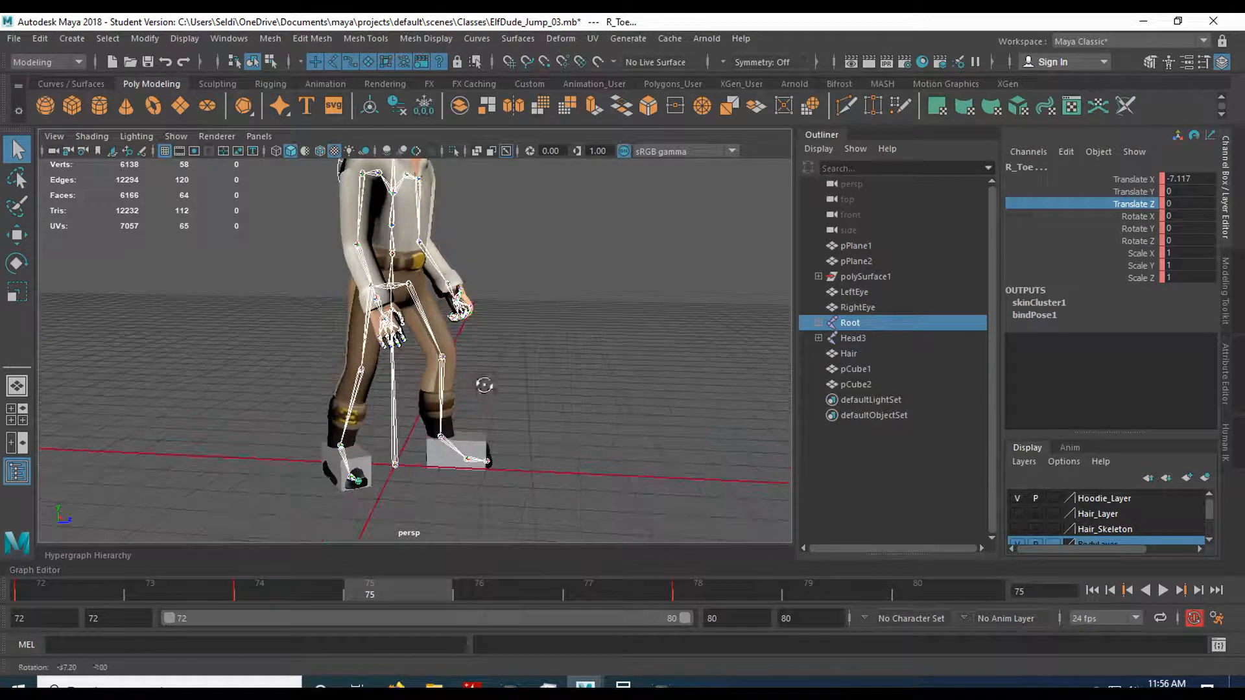
pyautogui.click(394, 293)
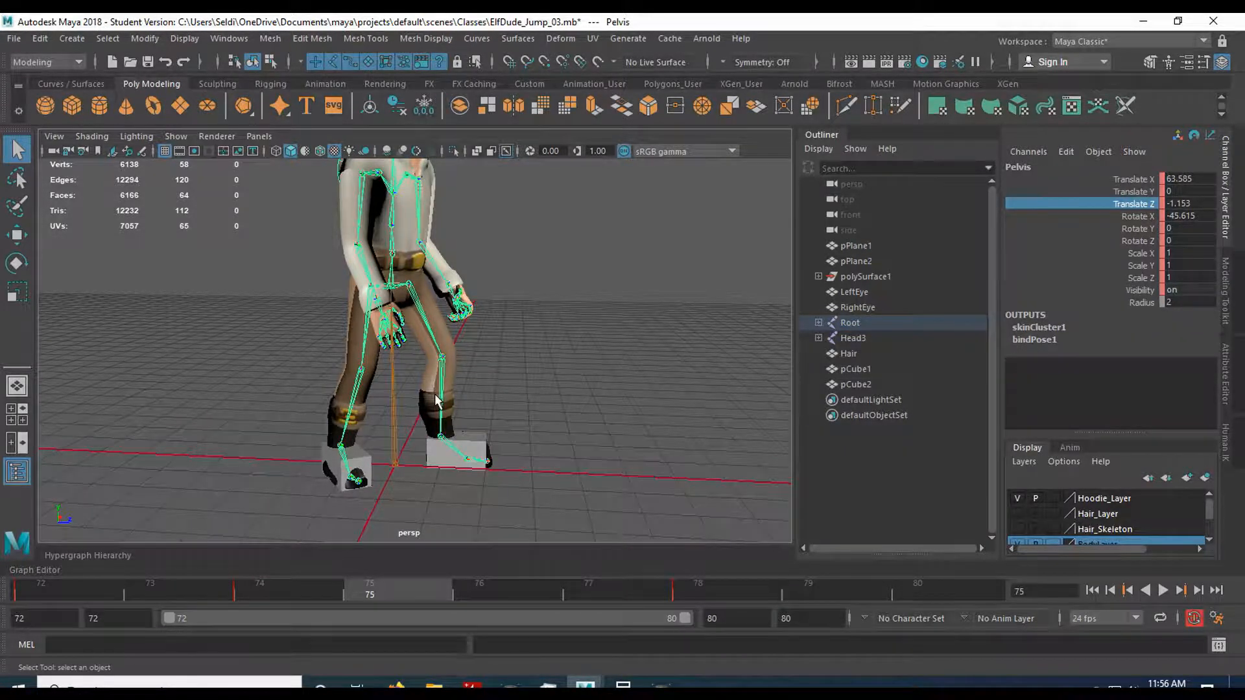
pyautogui.press('w')
pyautogui.press('space')
pyautogui.press('space')
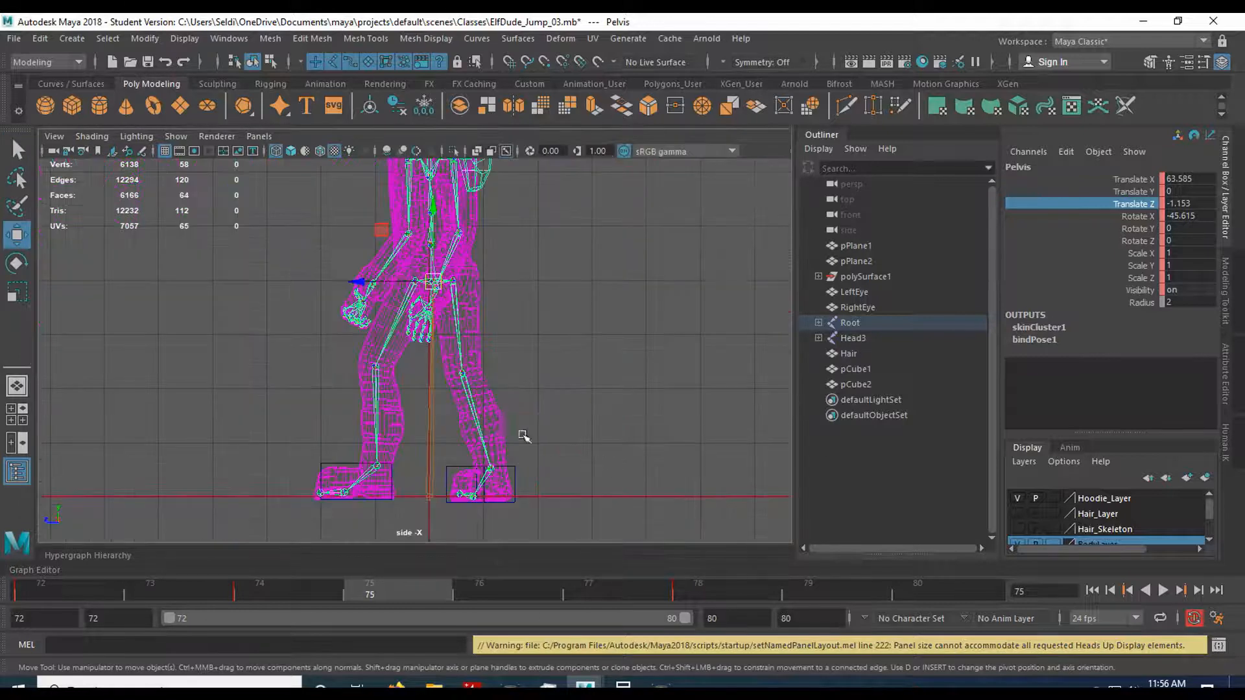
pyautogui.moveTo(428, 223); pyautogui.dragTo(430, 246)
pyautogui.keyDown('alt'); pyautogui.moveTo(519, 428); pyautogui.dragTo(569, 347, button='middle'); pyautogui.keyUp('alt')
pyautogui.press('space')
pyautogui.press('space')
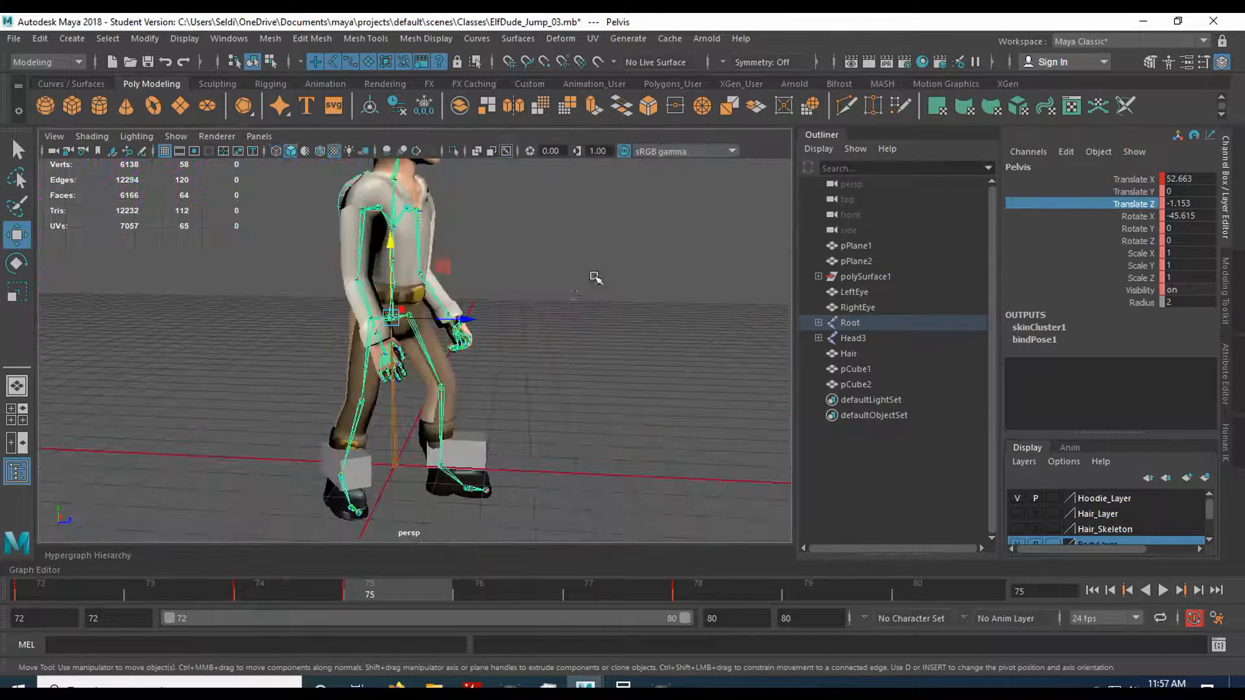
# Rotate the Pelvis slightly to about X -45.74, Y -3.75, Z 3.84 and key its rotation at frame 75.
pyautogui.press('e')
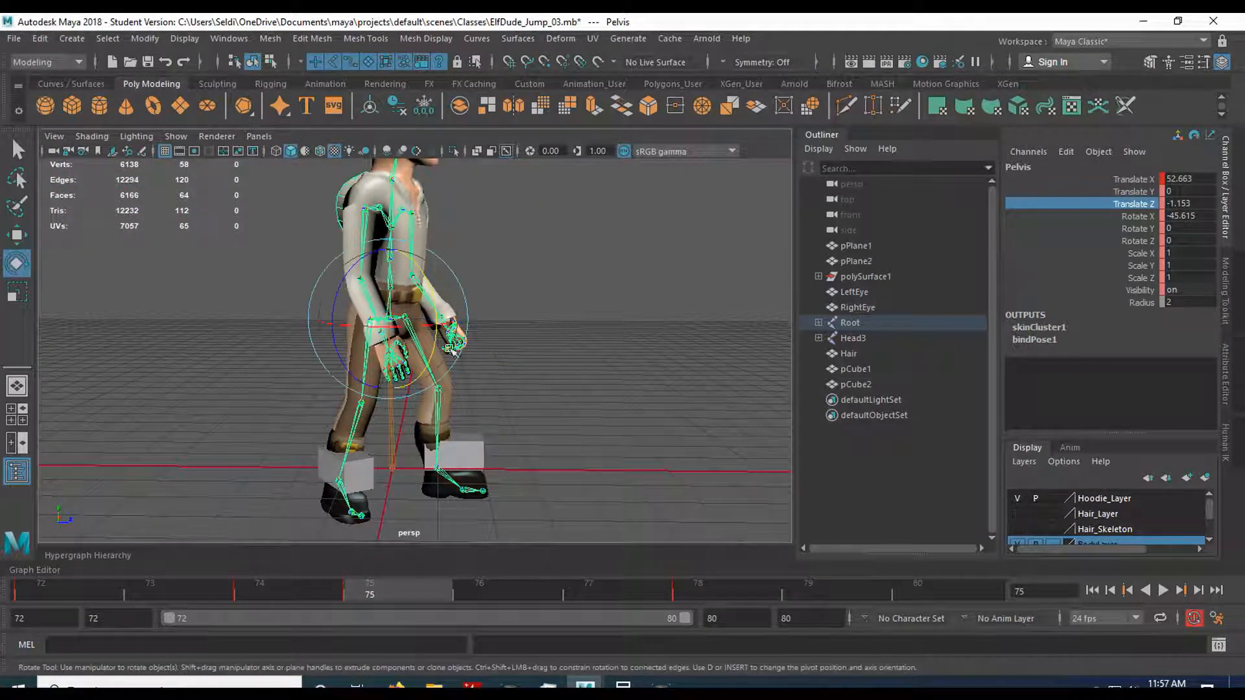
pyautogui.moveTo(428, 285); pyautogui.dragTo(428, 288)
pyautogui.hotkey('shift', 'e')
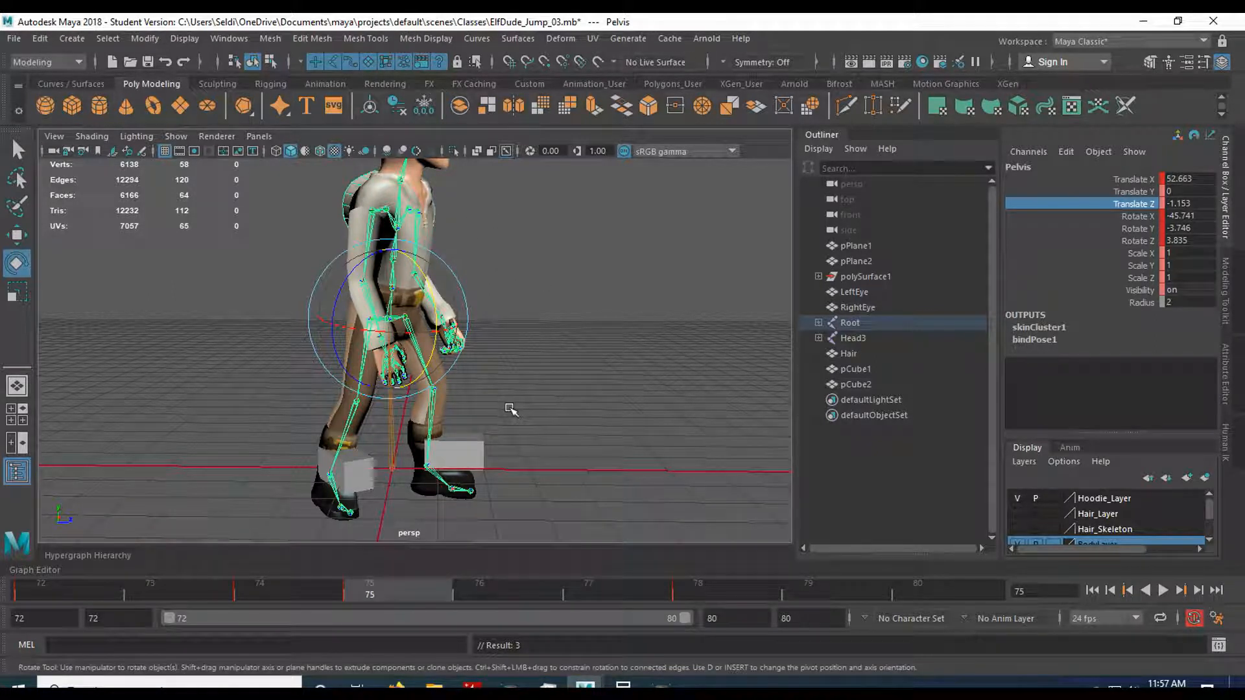
# Swing the left hip forward to about X -52.86, Y -35.04, Z 39.47 and bend the left knee to Rotate Y 52.67.
pyautogui.click(537, 374)
pyautogui.click(426, 364)
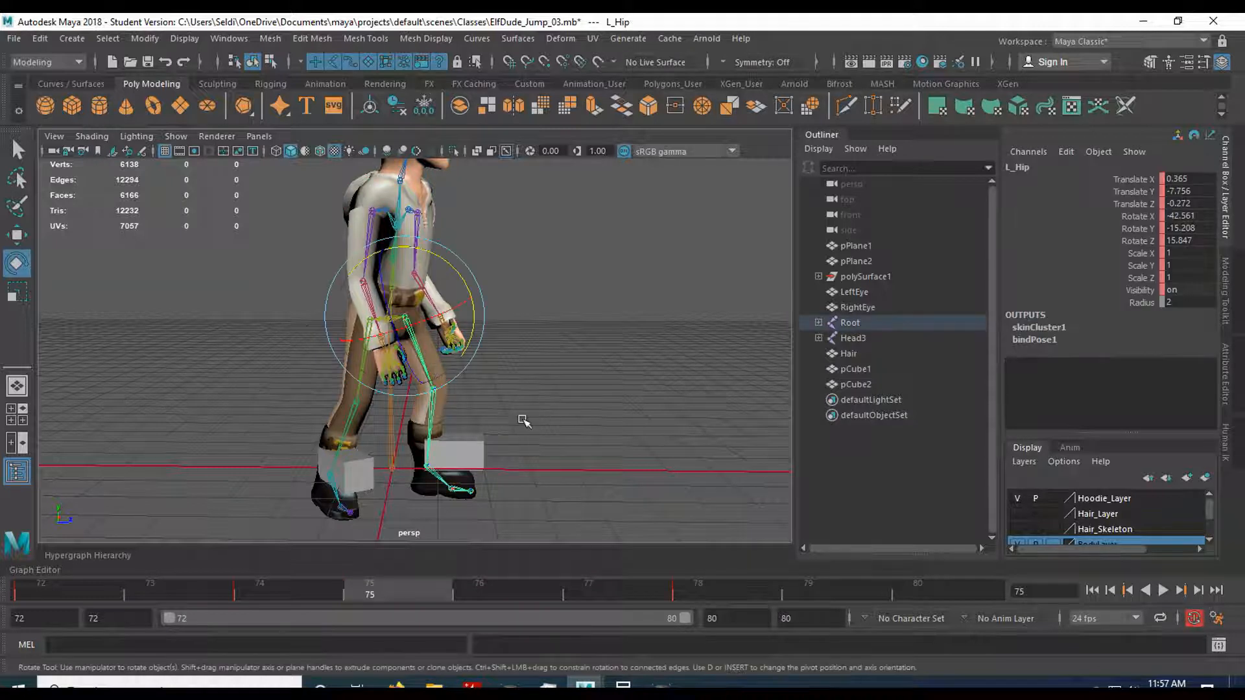
pyautogui.moveTo(458, 277); pyautogui.dragTo(436, 227)
pyautogui.press('w')
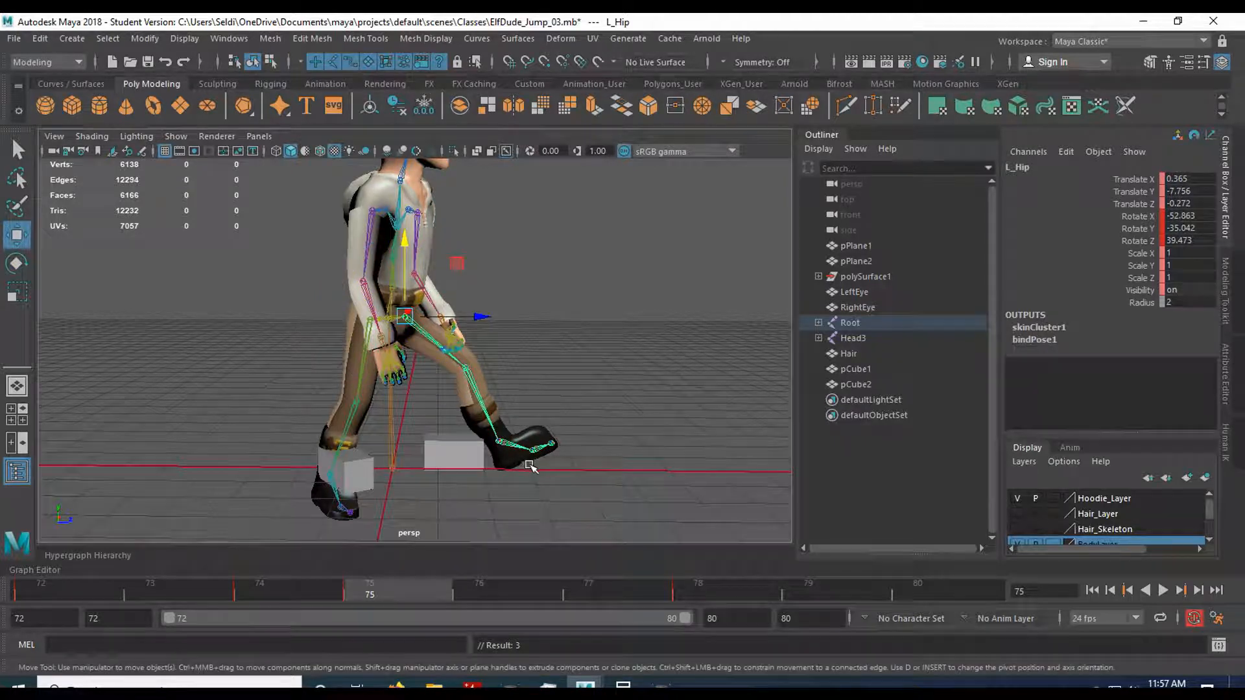
pyautogui.press('Down')
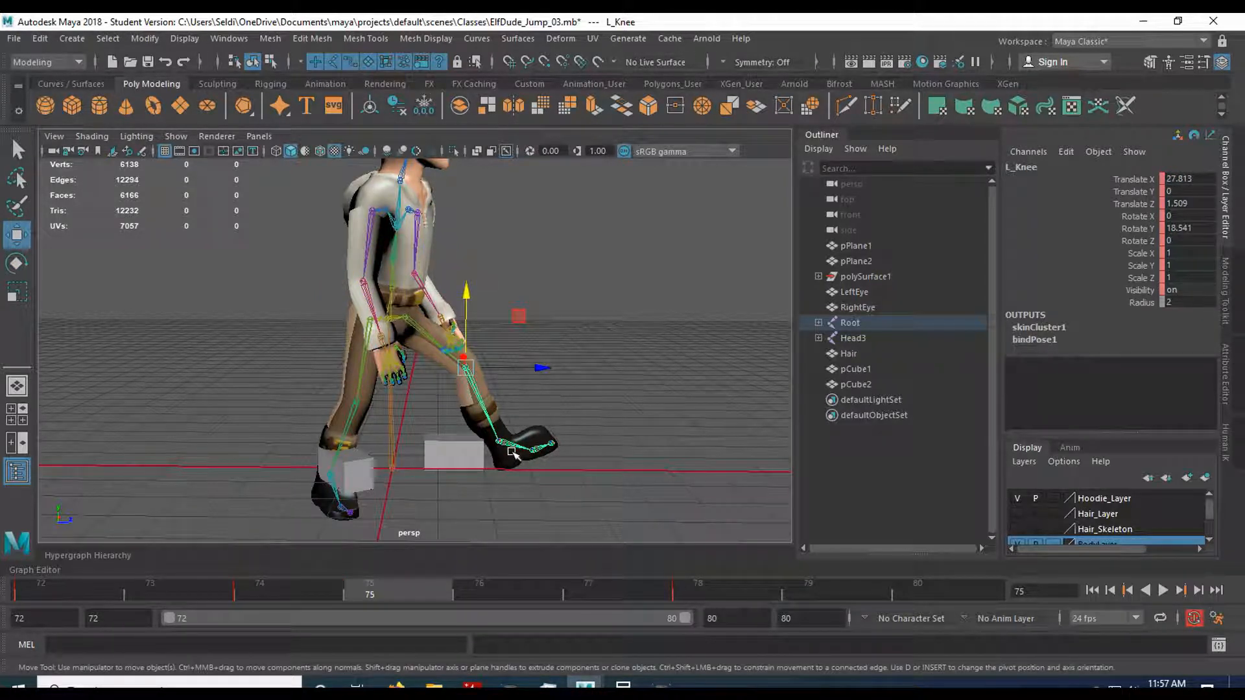
pyautogui.press('e')
pyautogui.moveTo(536, 415)
pyautogui.mouseDown()
pyautogui.moveTo(531, 385)
pyautogui.moveTo(542, 424)
pyautogui.mouseUp()
# In the side view, raise the left hip to about X -60.67, Y -41.53, Z 52.03 and bend the left knee further.
pyautogui.press('space')
pyautogui.press('space')
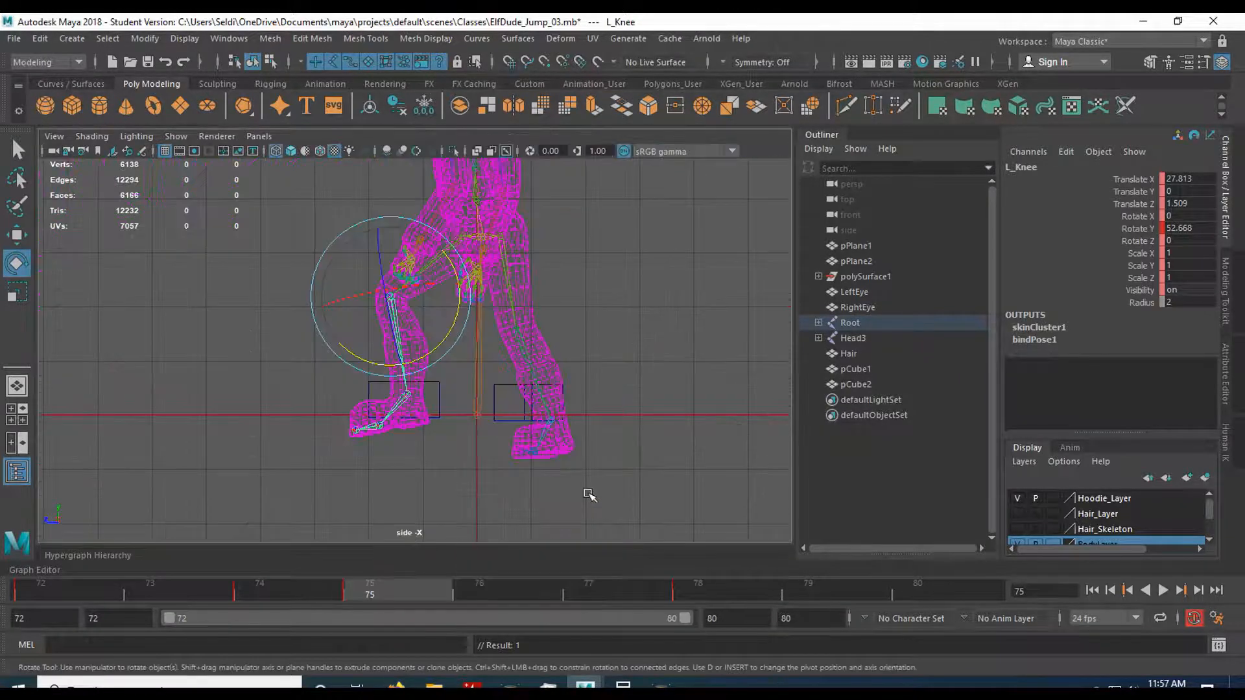
pyautogui.scroll(3, 459, 462)
pyautogui.moveTo(431, 315); pyautogui.dragTo(436, 311)
pyautogui.press('Up')
pyautogui.moveTo(456, 245); pyautogui.dragTo(445, 233)
pyautogui.press('Down')
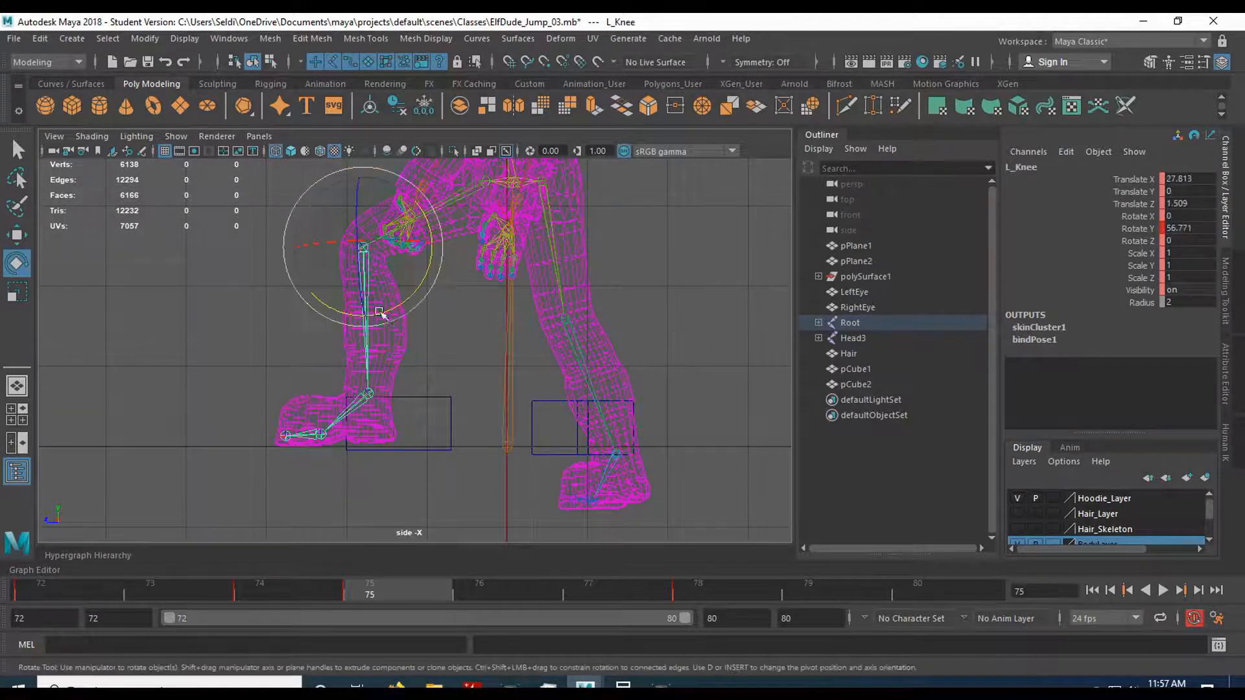
pyautogui.moveTo(382, 316); pyautogui.dragTo(397, 307)
# Fine-tune the left hip and knee rotations alternately to bring the left foot back toward the front block.
pyautogui.press('Up')
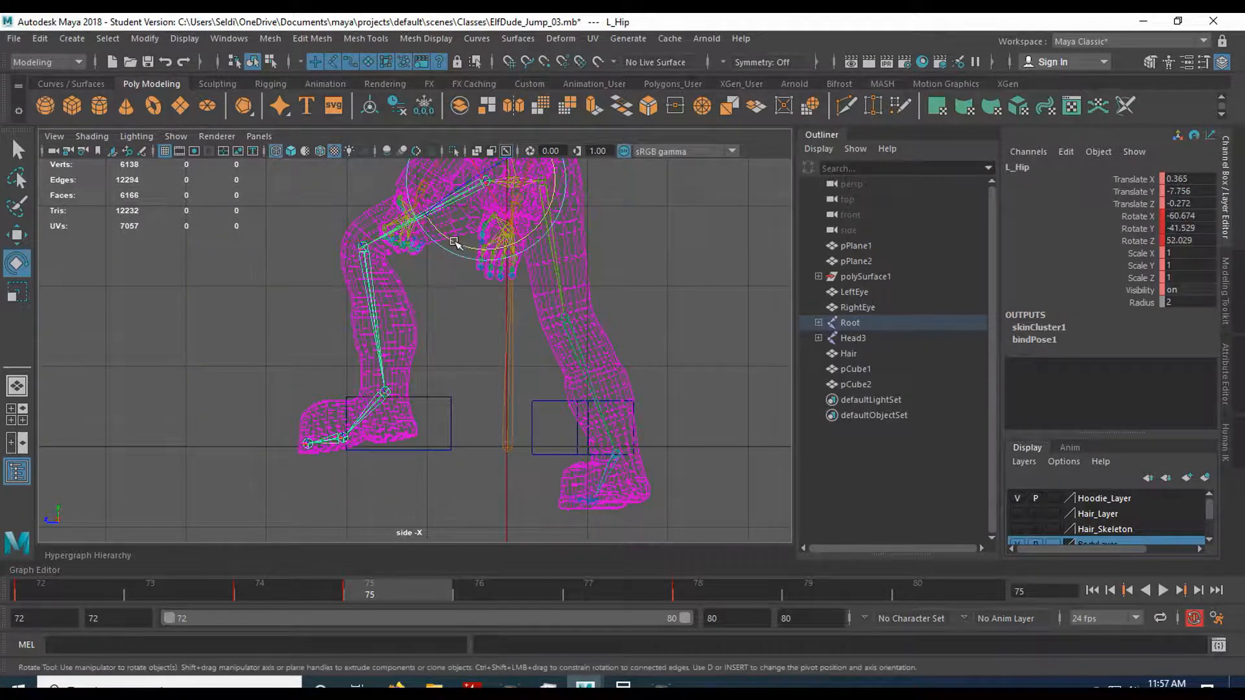
pyautogui.moveTo(453, 245); pyautogui.dragTo(462, 246)
pyautogui.press('Down')
pyautogui.moveTo(417, 311); pyautogui.dragTo(411, 329)
pyautogui.press('Up')
pyautogui.moveTo(461, 244); pyautogui.dragTo(456, 242)
pyautogui.press('Down')
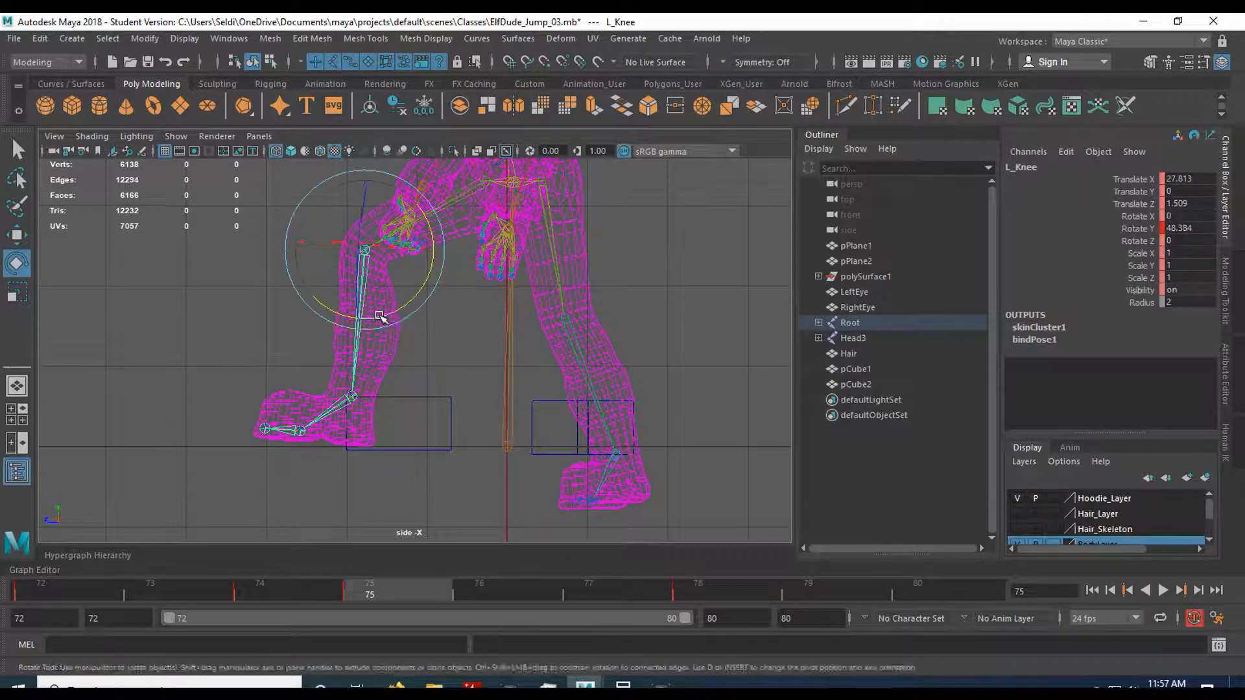
pyautogui.moveTo(381, 318); pyautogui.dragTo(408, 312)
# Level the left foot at the ankle, adjust the left hip, and bend the left knee to Rotate Y 67.06.
pyautogui.press('Down')
pyautogui.moveTo(431, 445); pyautogui.dragTo(415, 446)
pyautogui.press('Up')
pyautogui.press('Up')
pyautogui.moveTo(456, 245); pyautogui.dragTo(453, 249)
pyautogui.press('Down')
pyautogui.moveTo(409, 313); pyautogui.dragTo(407, 319)
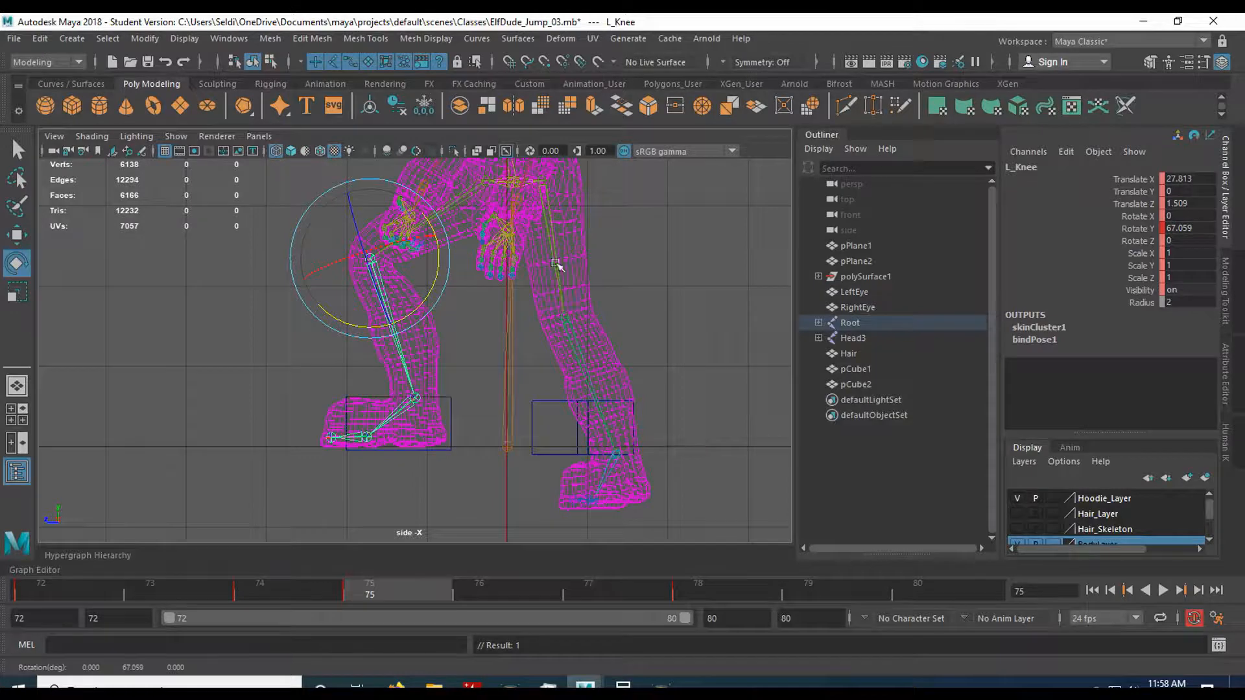
# Select the right hip joint and save the scene.
pyautogui.click(557, 265)
pyautogui.press('space')
# Compare the left foot at frames 74 and 75, adjusting the left hip slightly and the left ankle to Rotate Y -16.81.
pyautogui.press('space')
pyautogui.keyDown('alt'); pyautogui.moveTo(569, 354); pyautogui.dragTo(490, 374); pyautogui.keyUp('alt')
pyautogui.click(14, 38)
pyautogui.click(55, 100)
# Rotate the right hip forward and bend the right knee to about Rotate Y 54.19 at frame 75.
pyautogui.click(571, 366)
pyautogui.keyDown('alt'); pyautogui.moveTo(428, 369); pyautogui.dragTo(344, 364); pyautogui.keyUp('alt')
pyautogui.moveTo(393, 254); pyautogui.dragTo(327, 287)
pyautogui.keyDown('alt'); pyautogui.moveTo(304, 309); pyautogui.dragTo(376, 385); pyautogui.keyUp('alt')
pyautogui.click(397, 361)
pyautogui.keyDown('alt'); pyautogui.moveTo(355, 476); pyautogui.dragTo(418, 439); pyautogui.keyUp('alt')
pyautogui.press('space')
pyautogui.press('space')
pyautogui.keyDown('alt'); pyautogui.moveTo(495, 486); pyautogui.dragTo(395, 484, button='middle'); pyautogui.keyUp('alt')
pyautogui.click(286, 589)
pyautogui.click(354, 586)
pyautogui.click(341, 180)
pyautogui.moveTo(386, 192); pyautogui.dragTo(391, 193)
pyautogui.click(327, 414)
pyautogui.moveTo(393, 448); pyautogui.dragTo(388, 453)
pyautogui.click(370, 592)
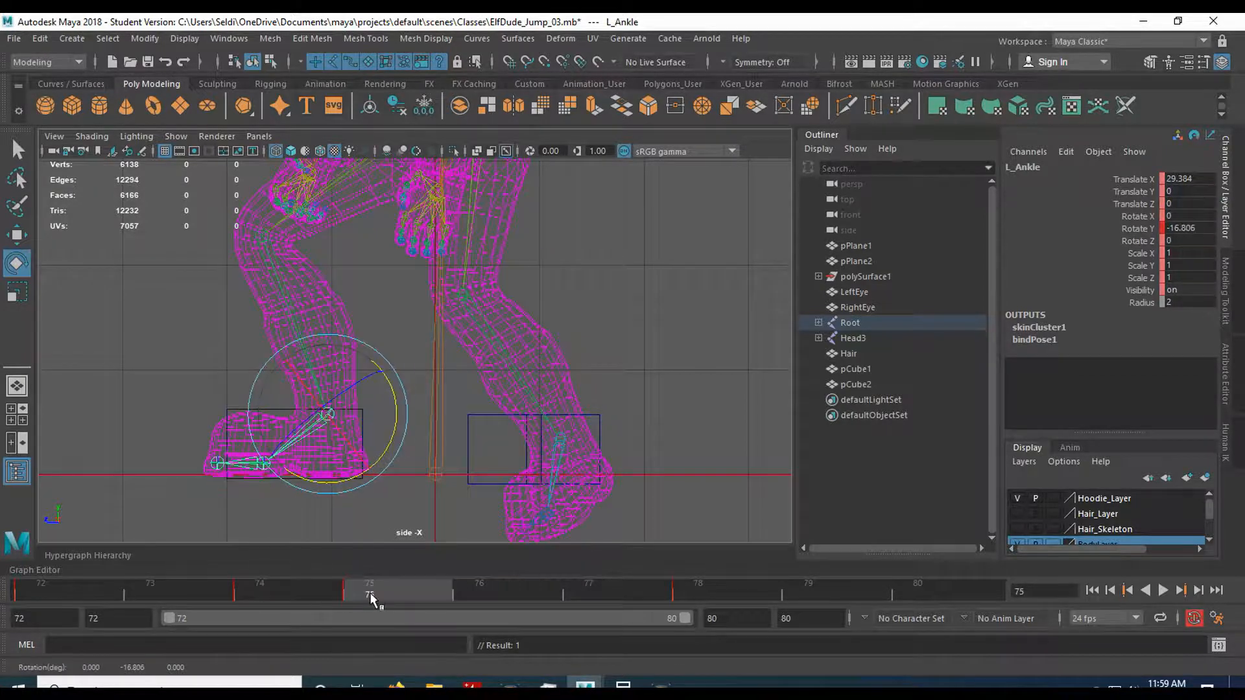
# Bend the right knee further and swing the right hip forward to lift the right foot into the rear block.
pyautogui.click(533, 389)
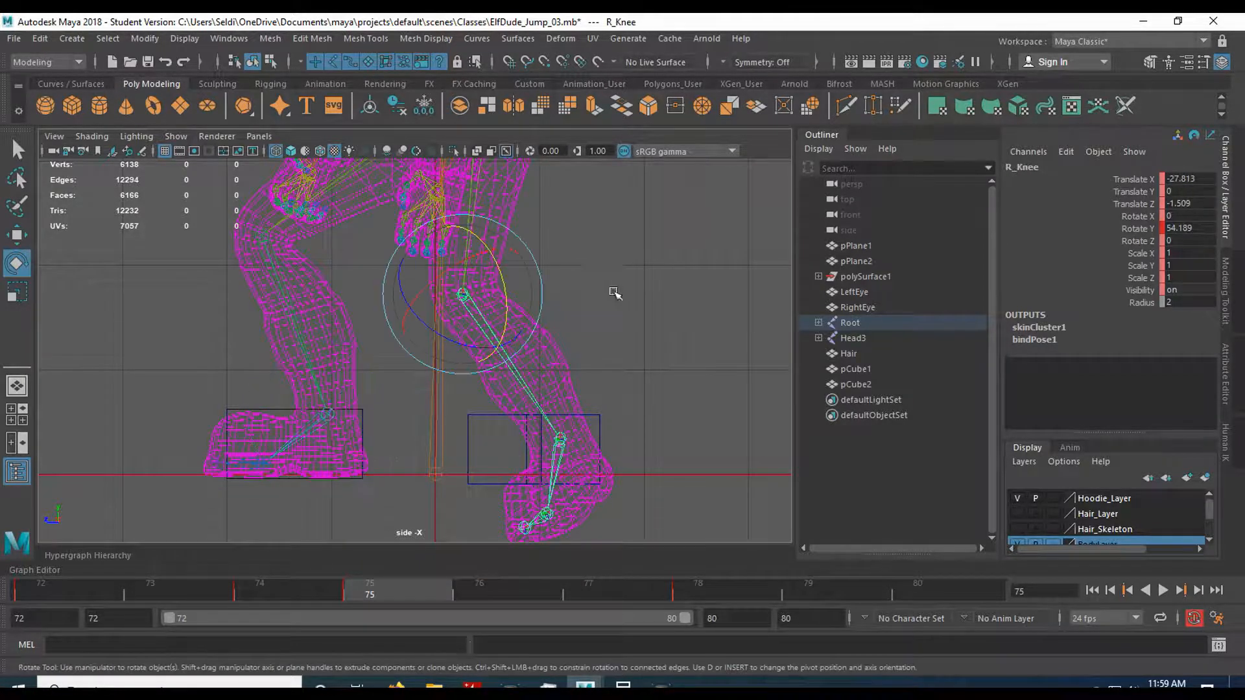
pyautogui.press('space')
pyautogui.click(731, 400)
pyautogui.click(634, 388)
pyautogui.moveTo(676, 393); pyautogui.dragTo(668, 403)
pyautogui.click(630, 247)
pyautogui.click(611, 228)
pyautogui.moveTo(645, 284); pyautogui.dragTo(626, 300)
# Rotate the right ankle to about X -10.42, Y -30.54, Z 0.02 and compare the feet between frames 74 and 75.
pyautogui.click(665, 486)
pyautogui.moveTo(700, 458); pyautogui.dragTo(686, 494)
pyautogui.press('space')
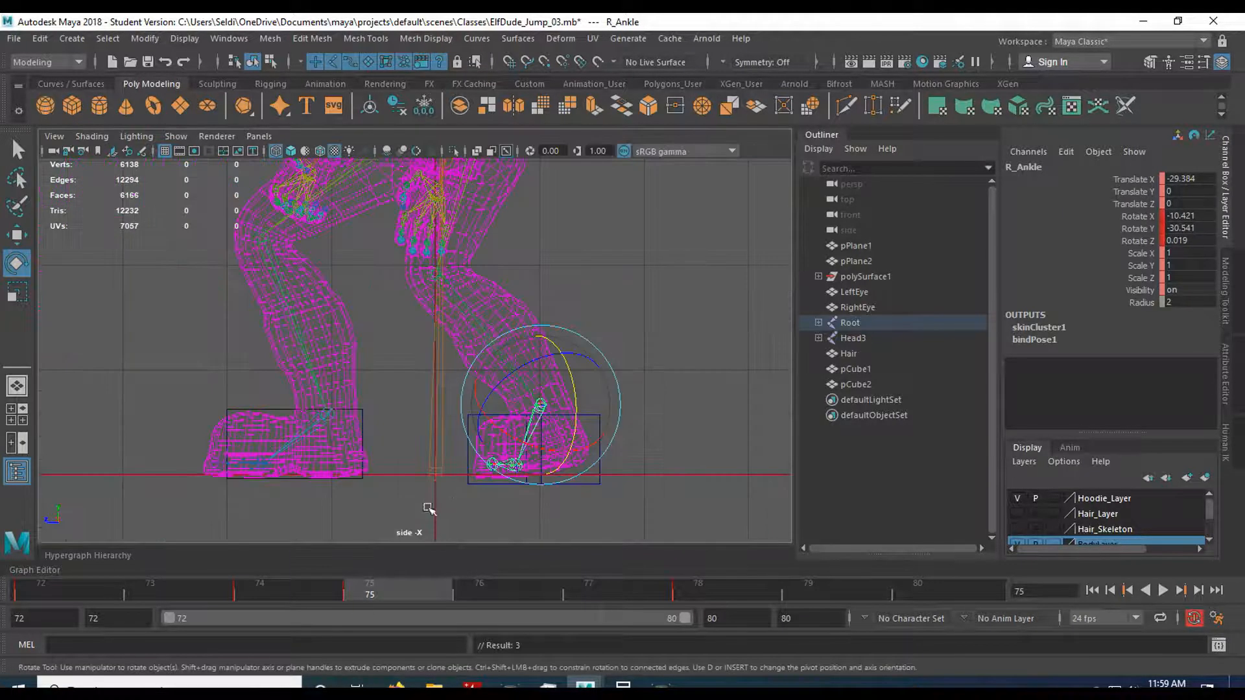
pyautogui.click(304, 589)
pyautogui.click(383, 594)
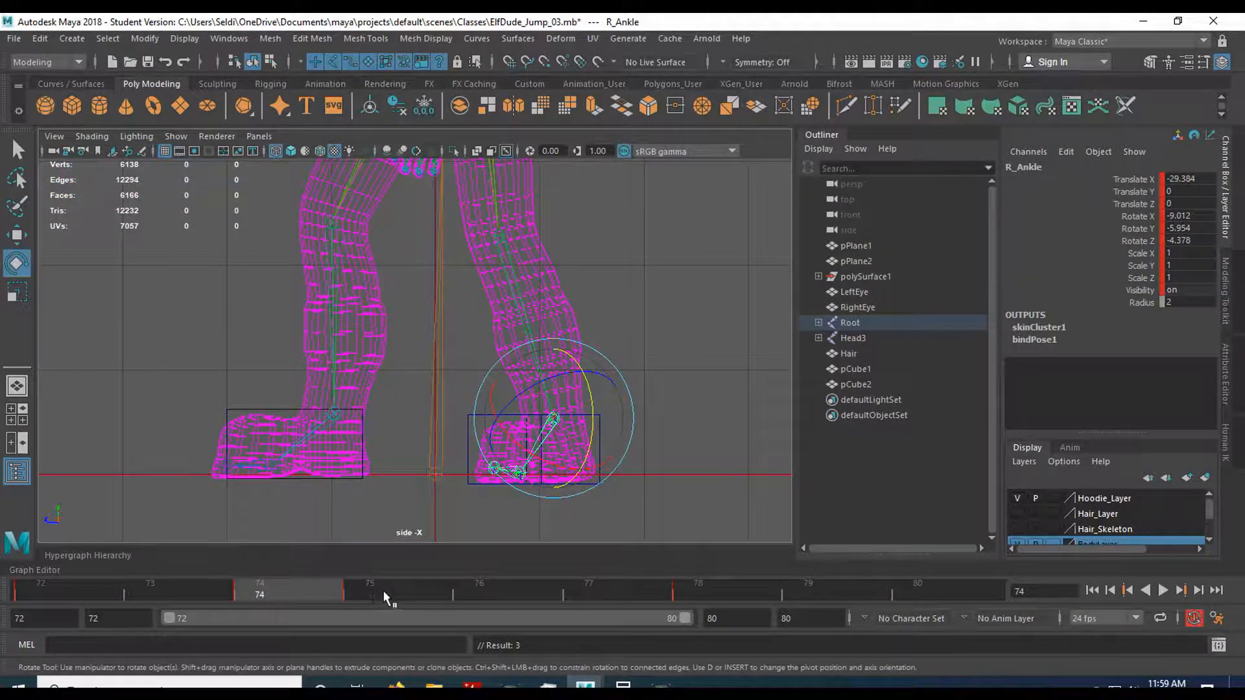
pyautogui.click(285, 590)
pyautogui.click(394, 591)
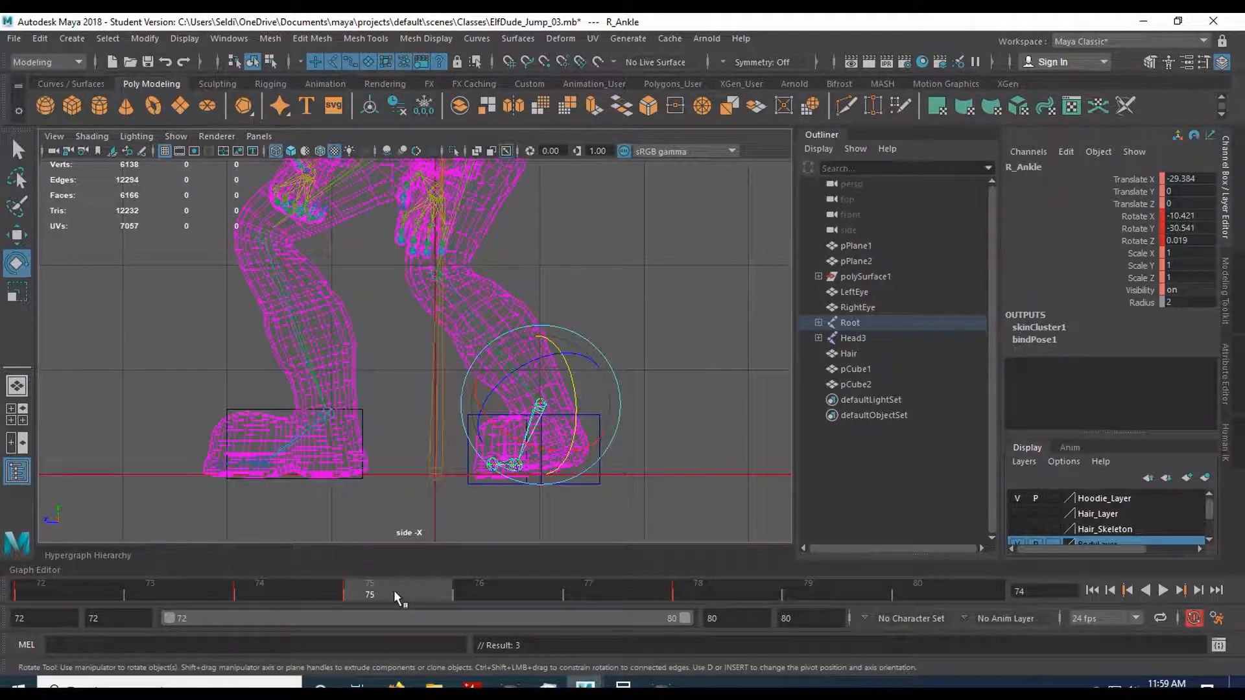
# Refine the right knee to Rotate Y 71.03 and the right hip to about X -7.90, Y -34.18, Z 14.47 against frame 74.
pyautogui.click(456, 302)
pyautogui.moveTo(476, 304); pyautogui.dragTo(477, 281)
pyautogui.moveTo(303, 591); pyautogui.dragTo(370, 587)
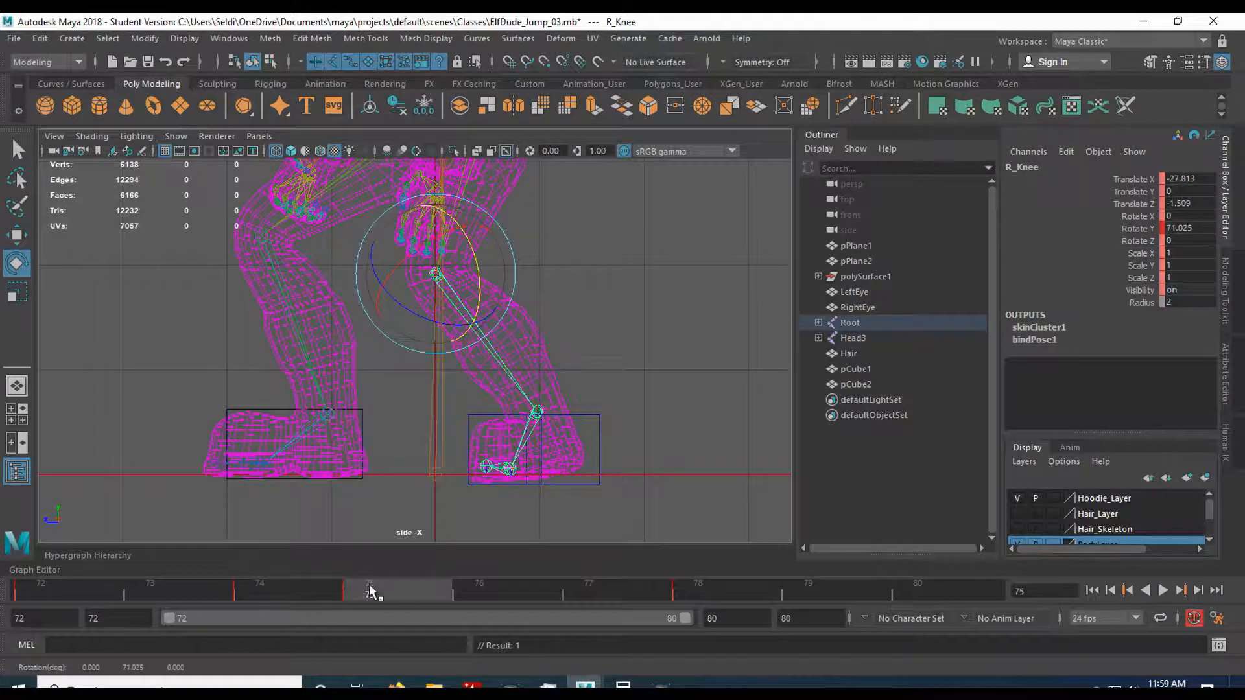
pyautogui.click(467, 178)
pyautogui.moveTo(503, 191); pyautogui.dragTo(499, 191)
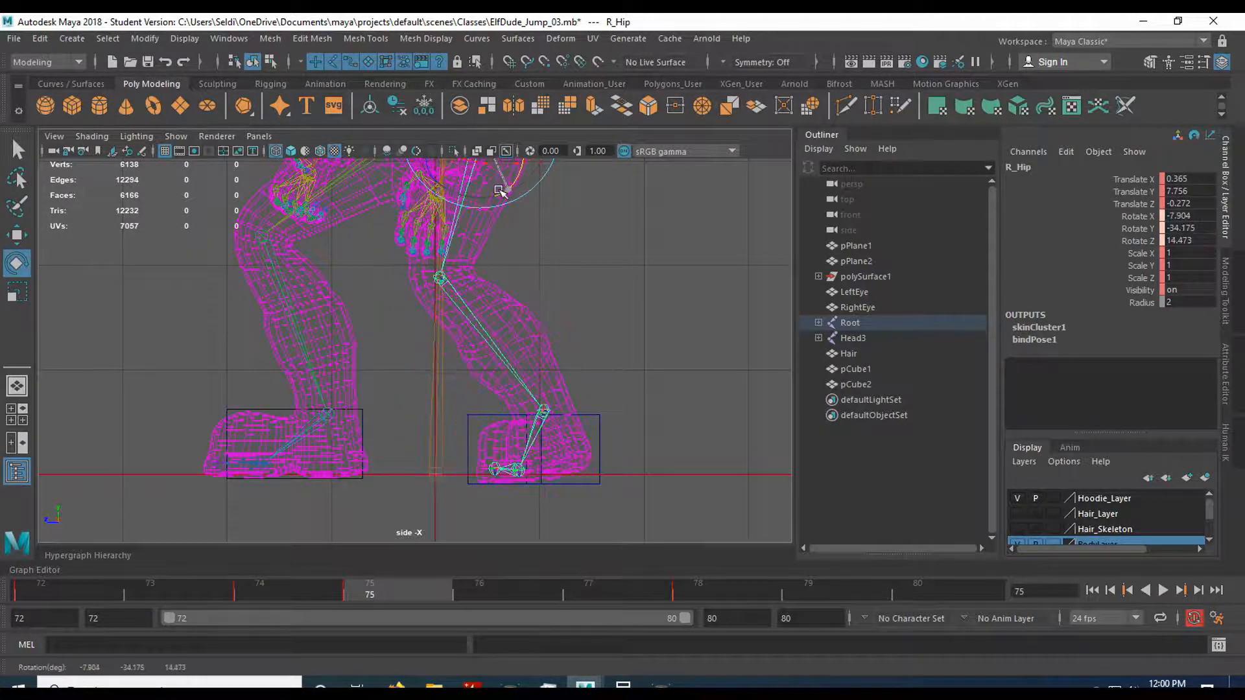
pyautogui.moveTo(306, 600); pyautogui.dragTo(398, 597)
pyautogui.press('space')
pyautogui.press('space')
pyautogui.keyDown('alt'); pyautogui.moveTo(580, 407); pyautogui.dragTo(477, 441); pyautogui.keyUp('alt')
pyautogui.scroll(-4, 478, 442)
pyautogui.keyDown('alt'); pyautogui.moveTo(559, 311); pyautogui.dragTo(539, 427, button='middle'); pyautogui.keyUp('alt')
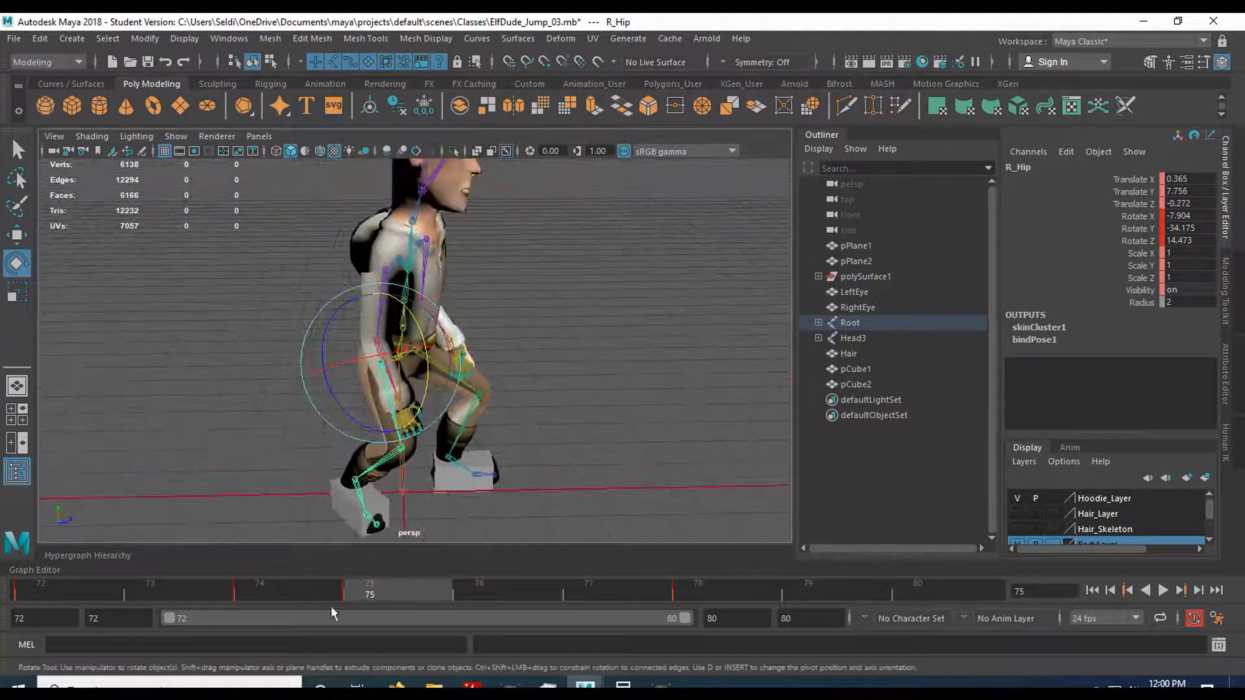
# Save the scene and compare the elf's full pose and feet between frames 74 and 75.
pyautogui.click(272, 595)
pyautogui.hotkey('ctrl', 's')
pyautogui.moveTo(272, 594); pyautogui.dragTo(379, 600)
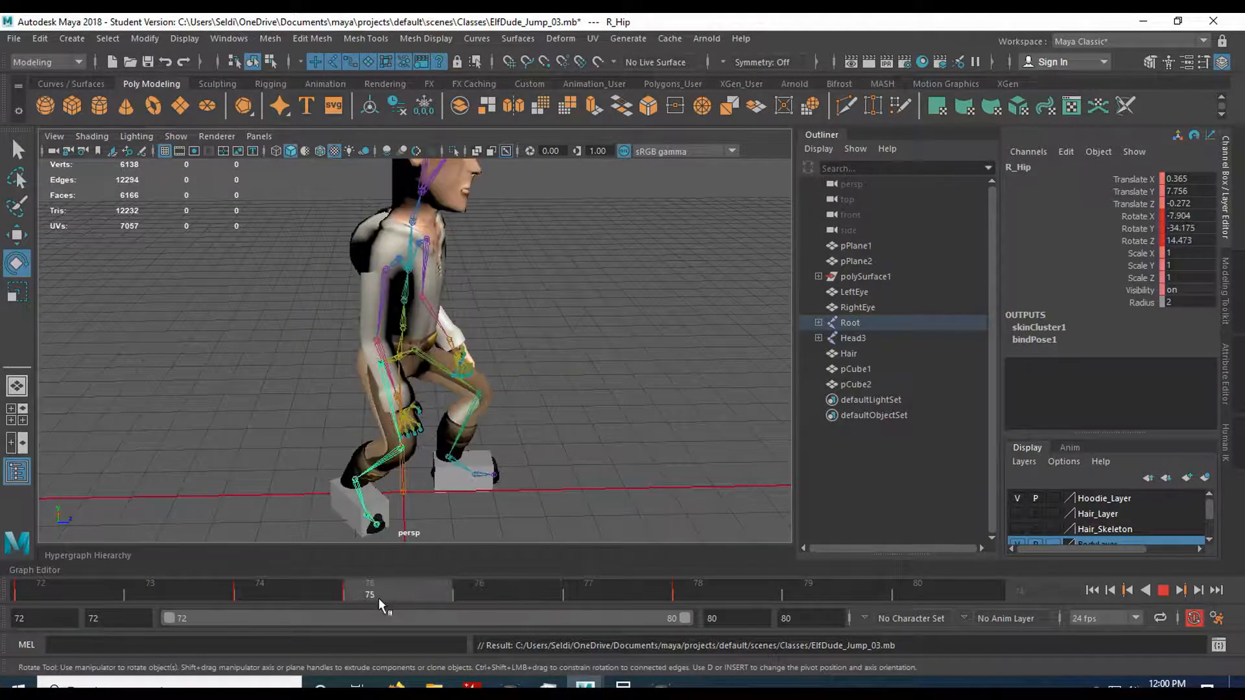
pyautogui.keyDown('alt'); pyautogui.moveTo(571, 425); pyautogui.dragTo(538, 430); pyautogui.keyUp('alt')
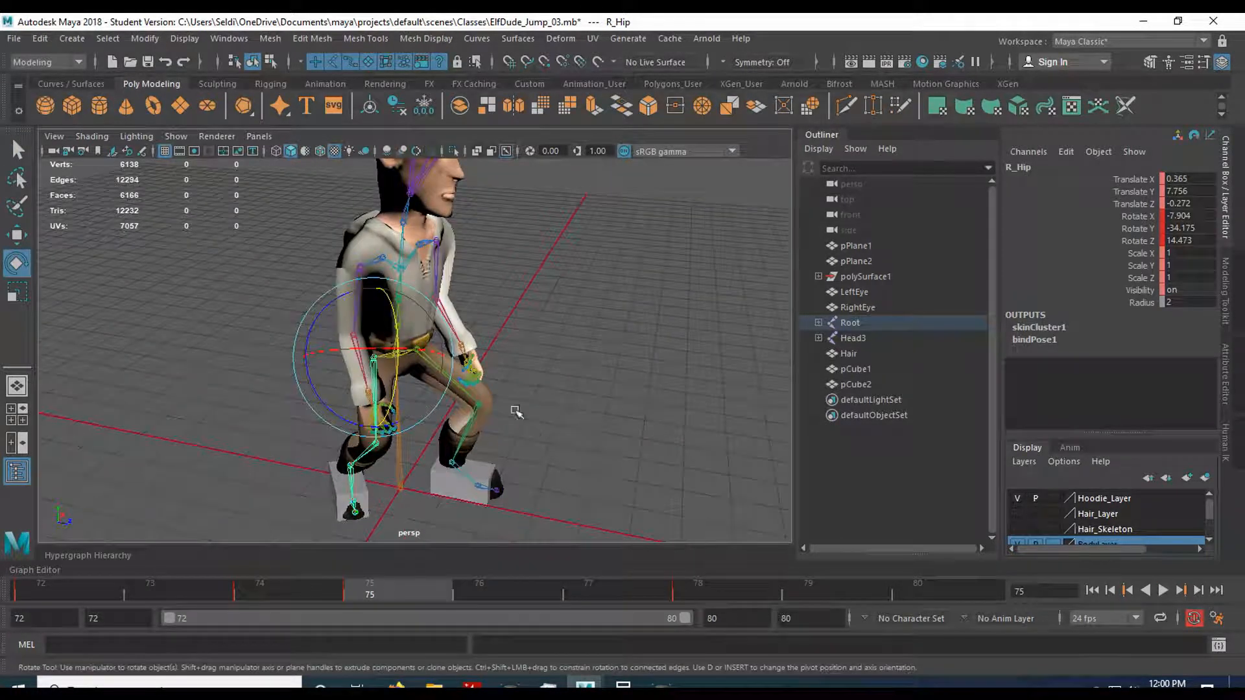
pyautogui.keyDown('alt'); pyautogui.moveTo(531, 382); pyautogui.dragTo(547, 414, button='middle'); pyautogui.keyUp('alt')
pyautogui.click(540, 379)
pyautogui.moveTo(330, 592); pyautogui.dragTo(387, 591)
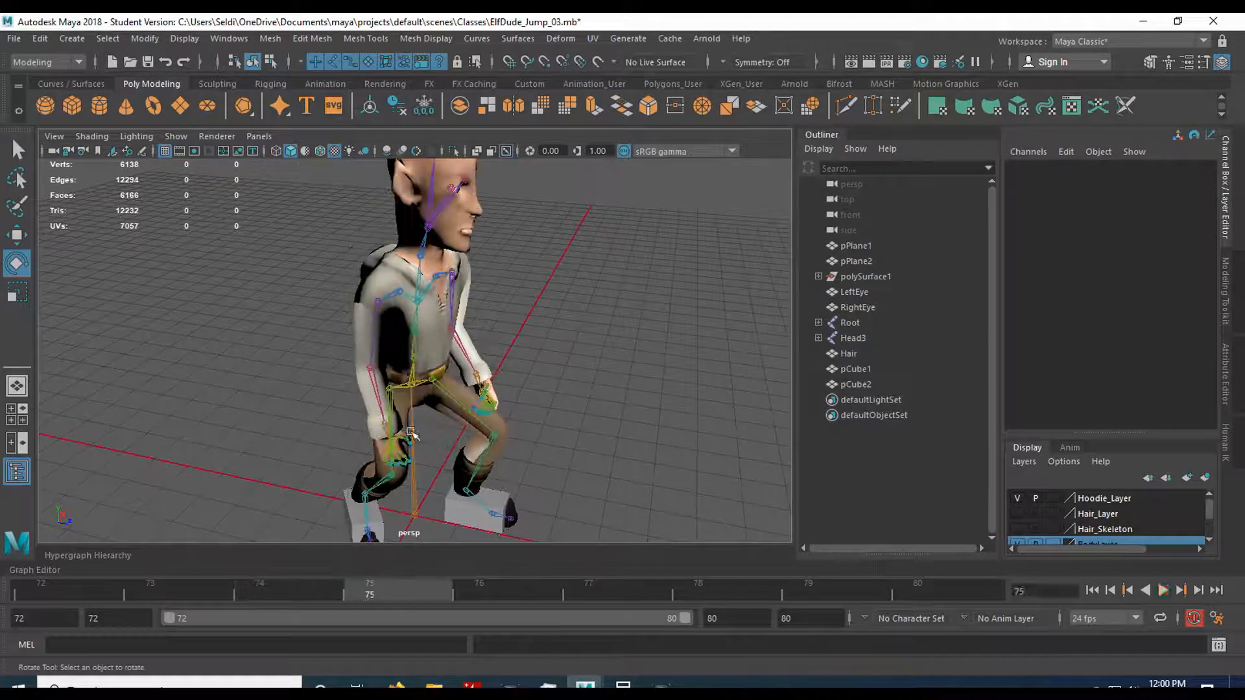
pyautogui.moveTo(279, 593); pyautogui.dragTo(371, 596)
# Rotate the right and left collar joints together at frame 75 to about Rotate X 14.64, swinging both arms back.
pyautogui.click(374, 334)
pyautogui.scroll(2, 441, 433)
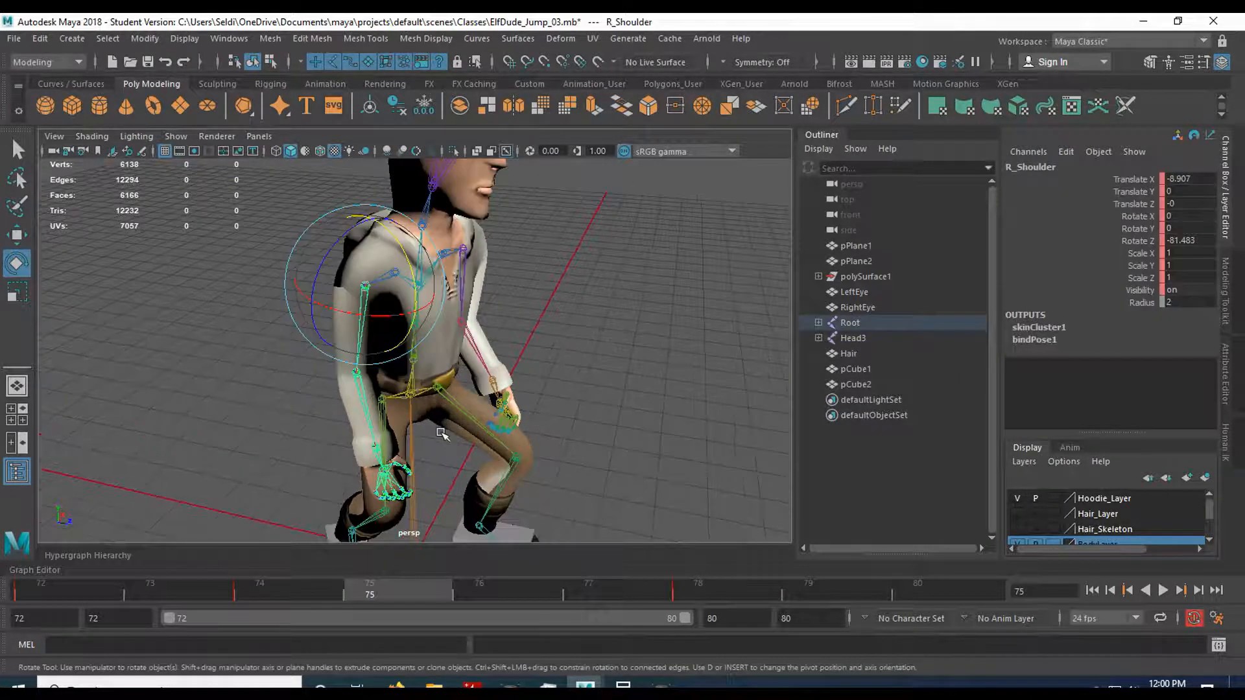
pyautogui.press('q')
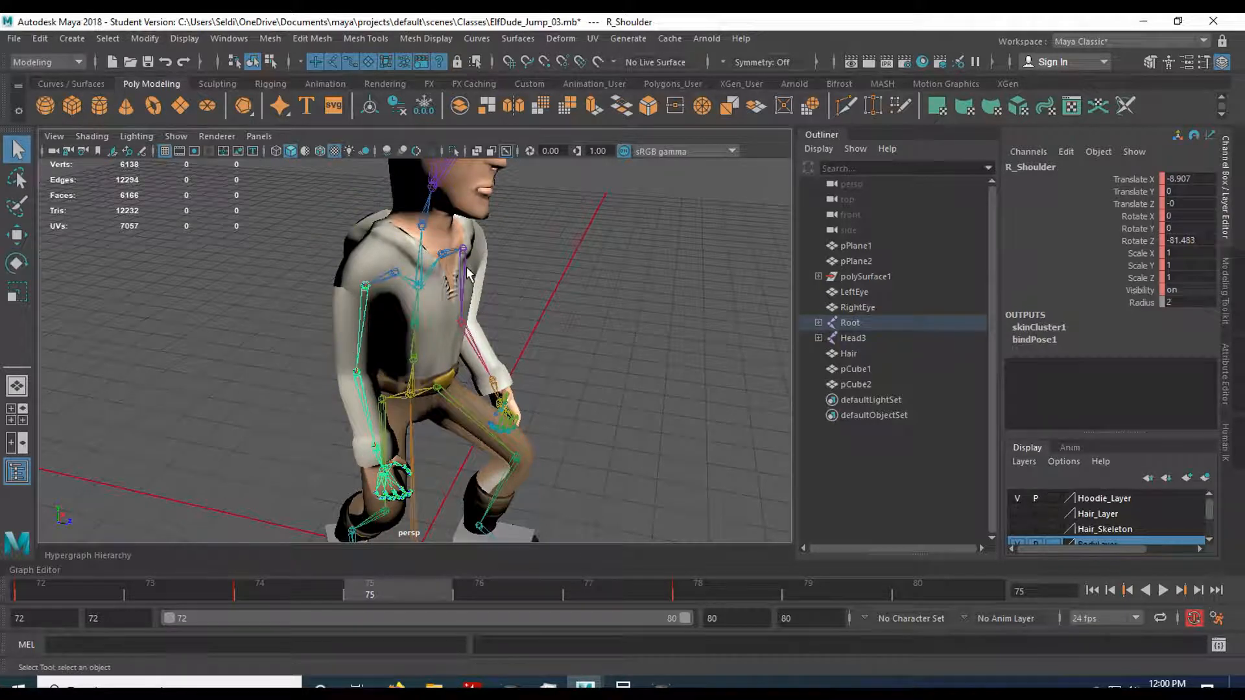
pyautogui.click(365, 286)
pyautogui.click(393, 276)
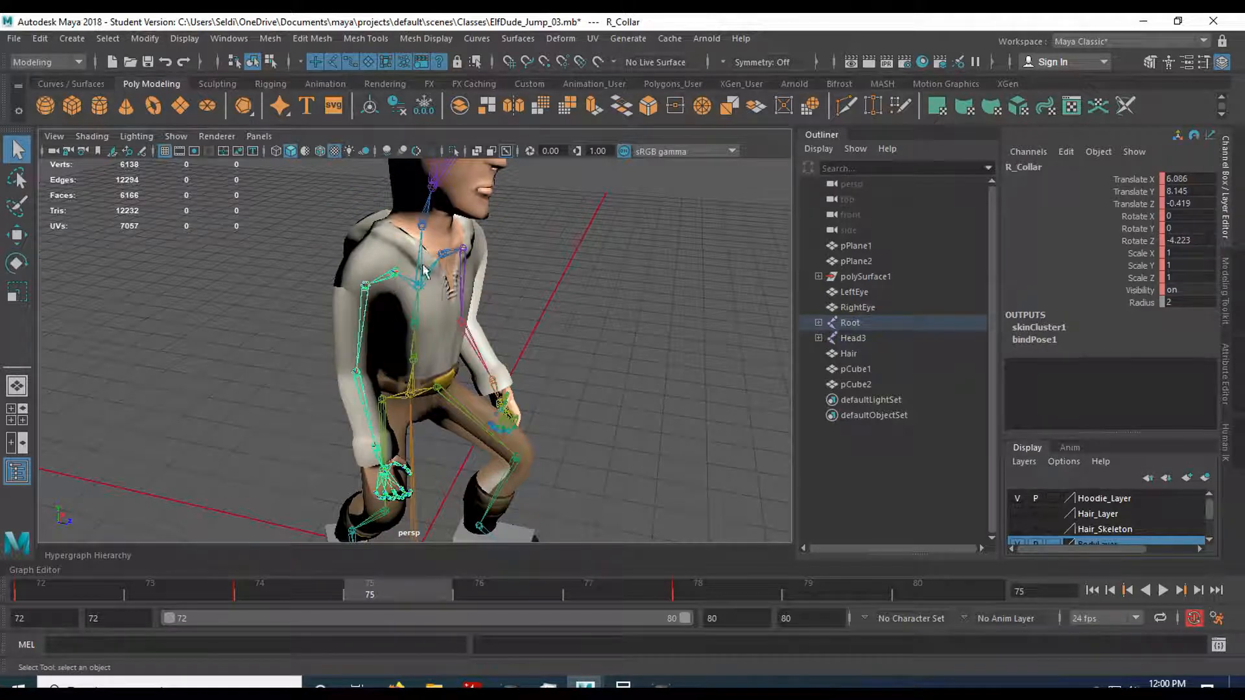
pyautogui.keyDown('shift'); pyautogui.click(445, 267); pyautogui.keyUp('shift')
pyautogui.press('e')
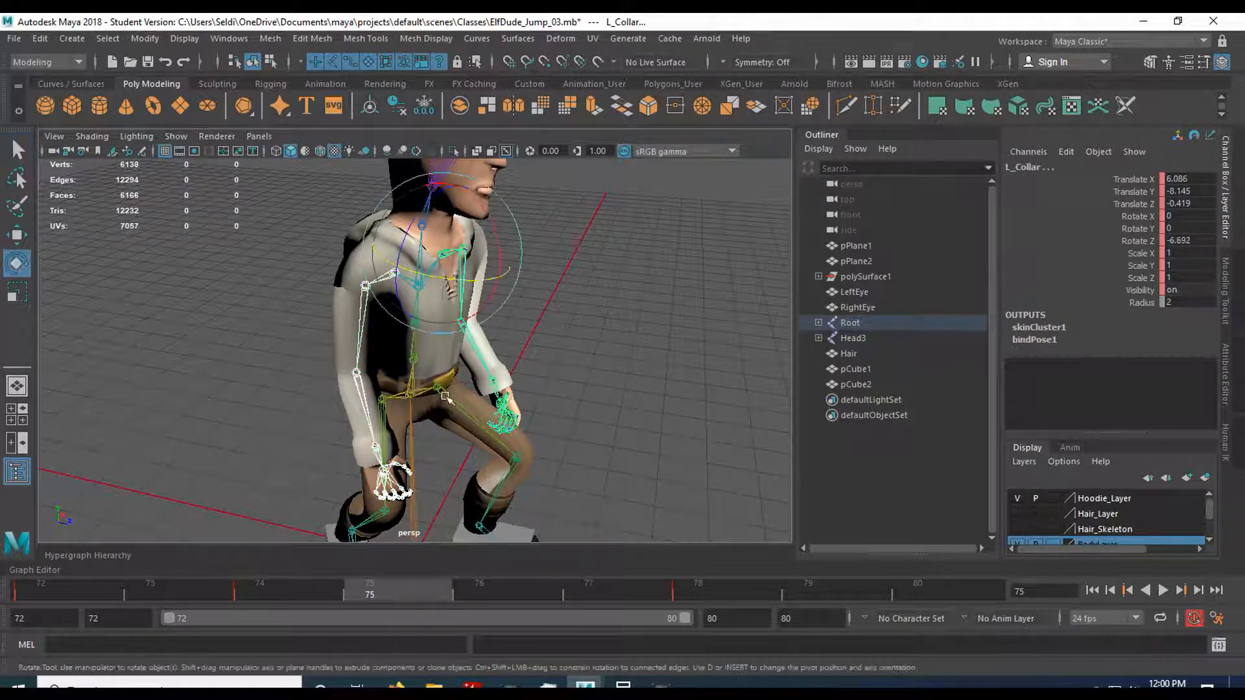
pyautogui.moveTo(494, 300); pyautogui.dragTo(486, 311)
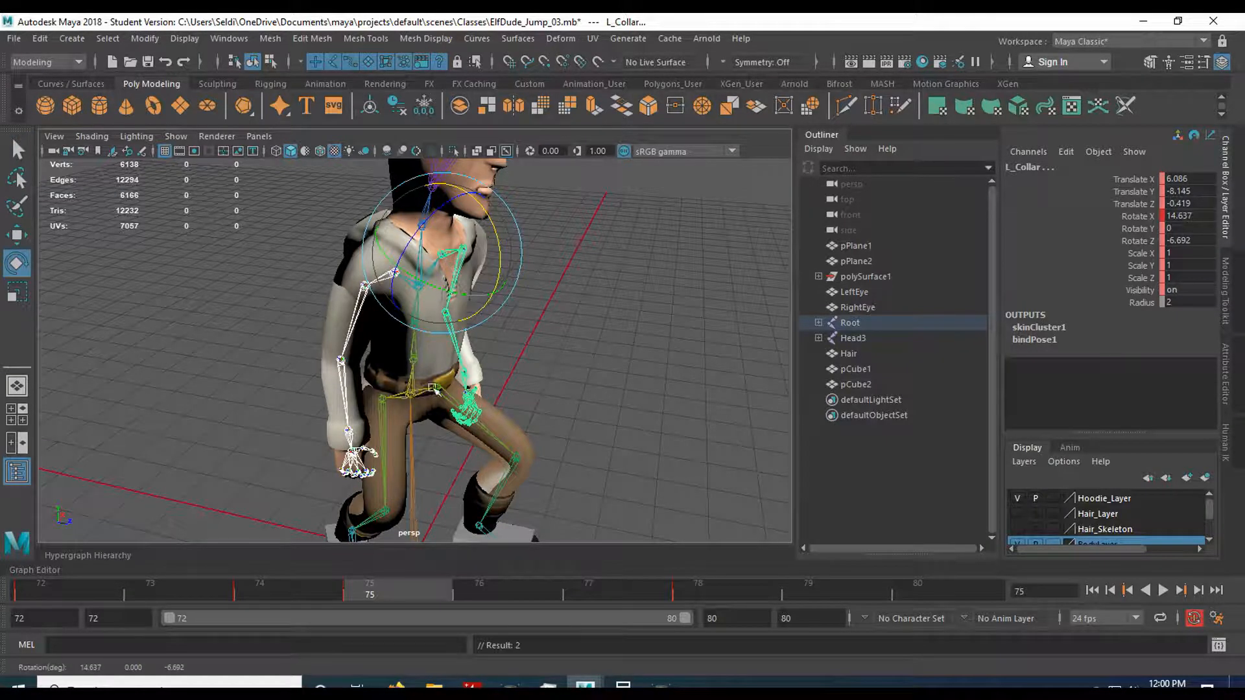
# Bend the torso forward at the Spine2 joint on frame 75 and turn automatic keyframing back on.
pyautogui.keyDown('alt'); pyautogui.moveTo(381, 378); pyautogui.dragTo(351, 282); pyautogui.keyUp('alt')
pyautogui.click(307, 366)
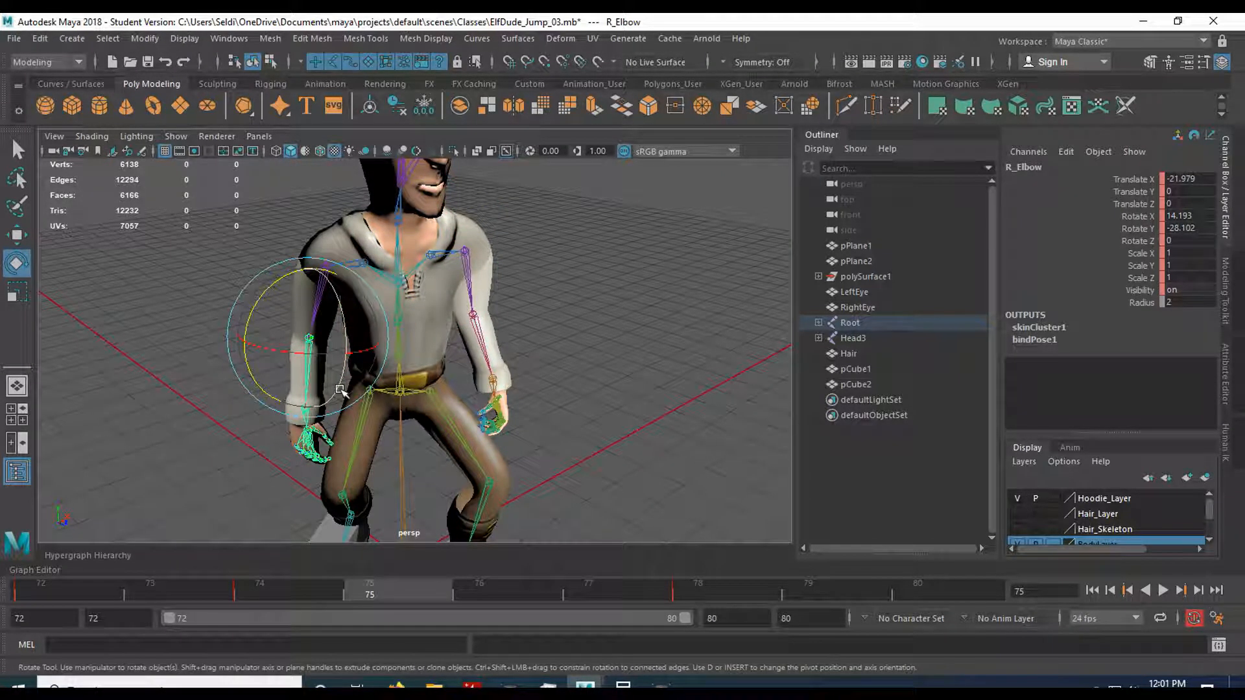
pyautogui.click(403, 280)
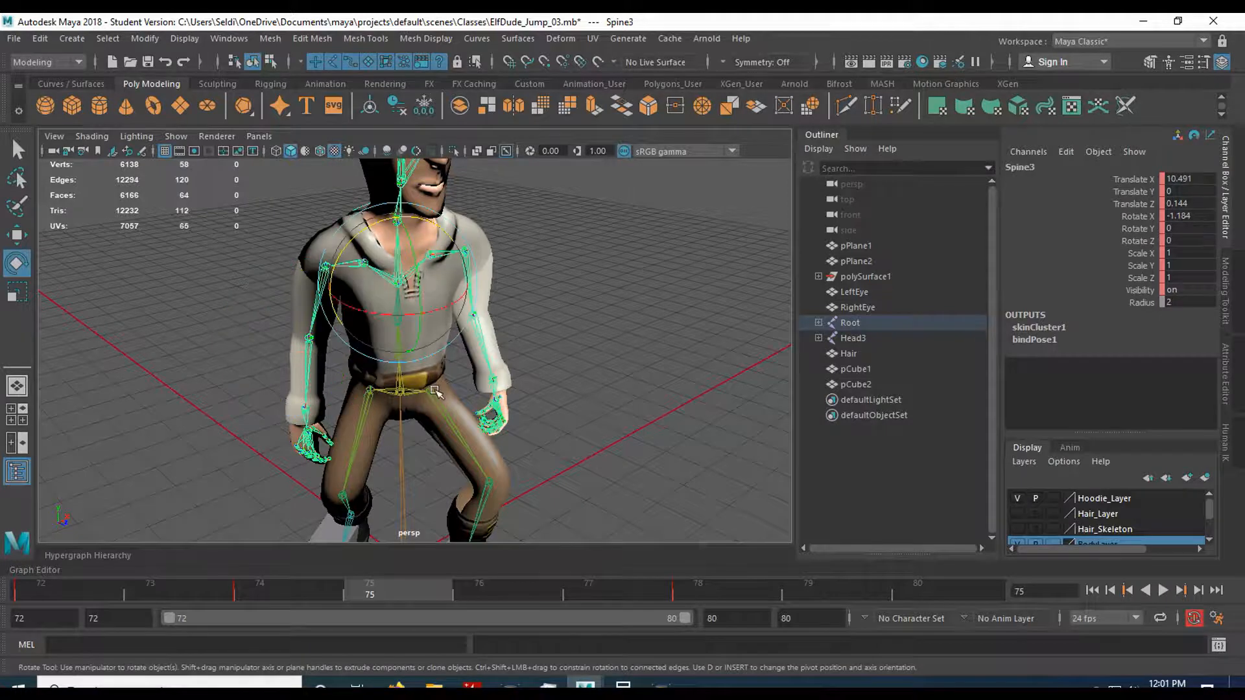
pyautogui.keyDown('alt'); pyautogui.moveTo(432, 387); pyautogui.dragTo(517, 382); pyautogui.keyUp('alt')
pyautogui.press('q')
pyautogui.click(419, 347)
pyautogui.press('r')
pyautogui.press('e')
pyautogui.moveTo(496, 354); pyautogui.dragTo(559, 366)
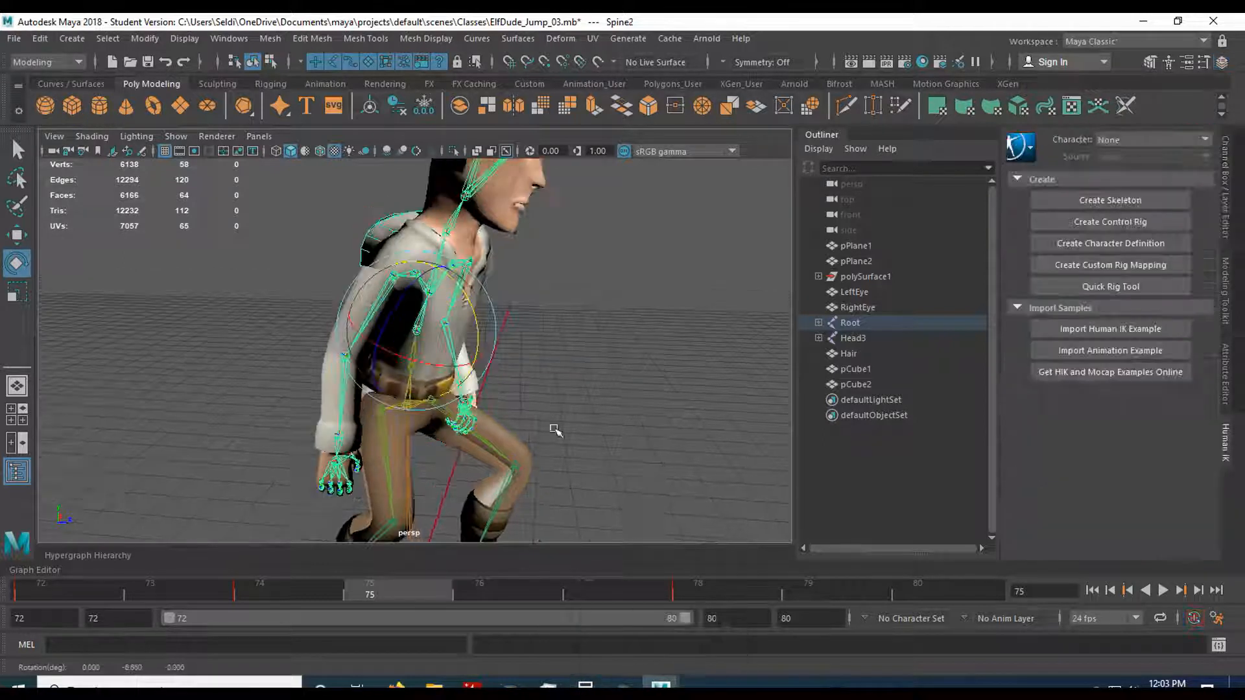
pyautogui.click(1194, 618)
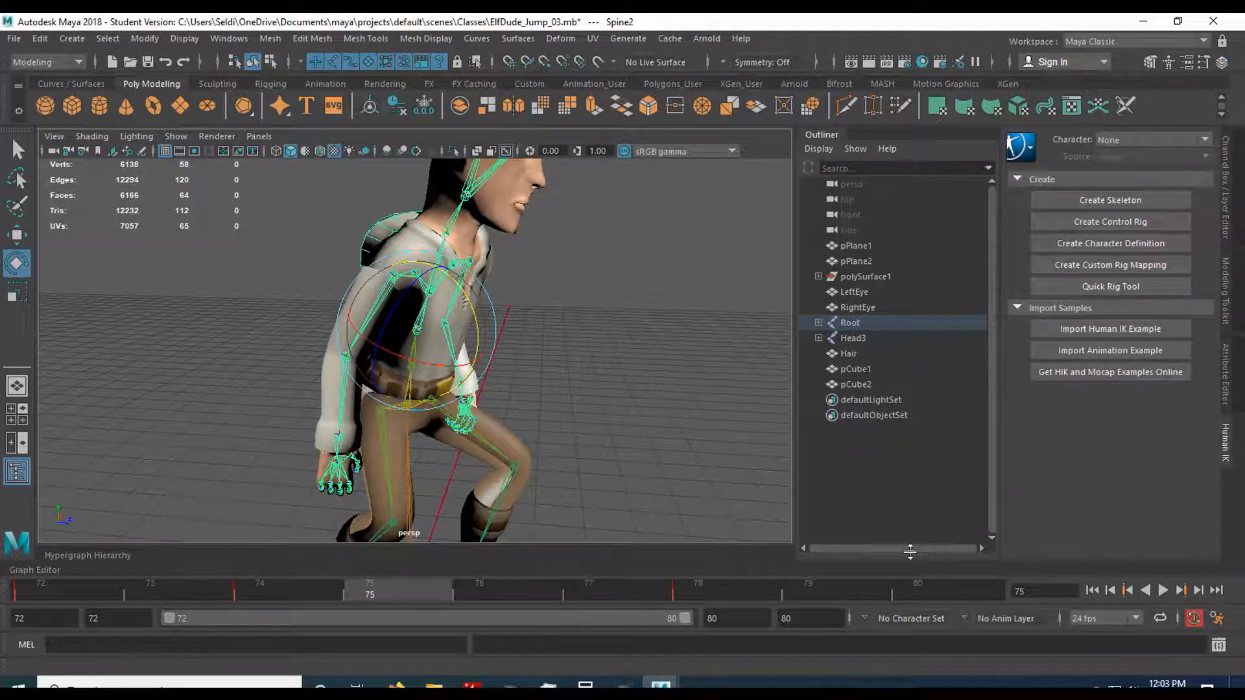
# Rotate the neck slightly back and tilt the head up so the elf looks forward at frame 75, and save the scene.
pyautogui.press('q')
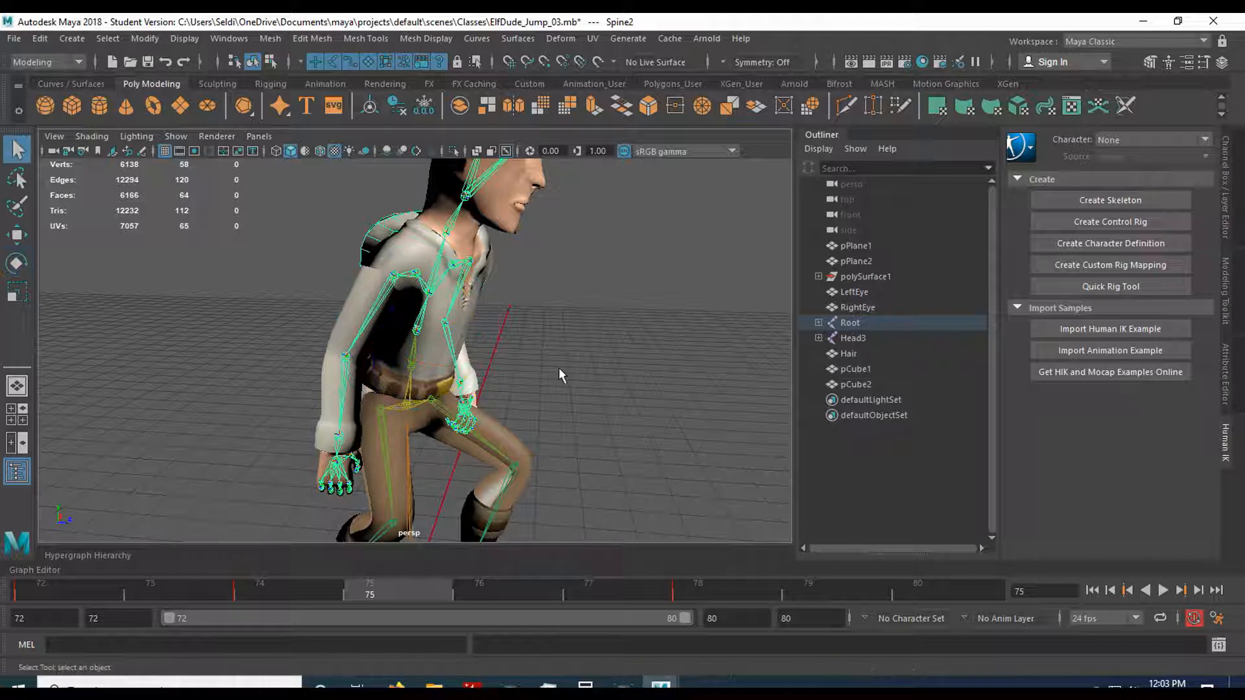
pyautogui.click(409, 284)
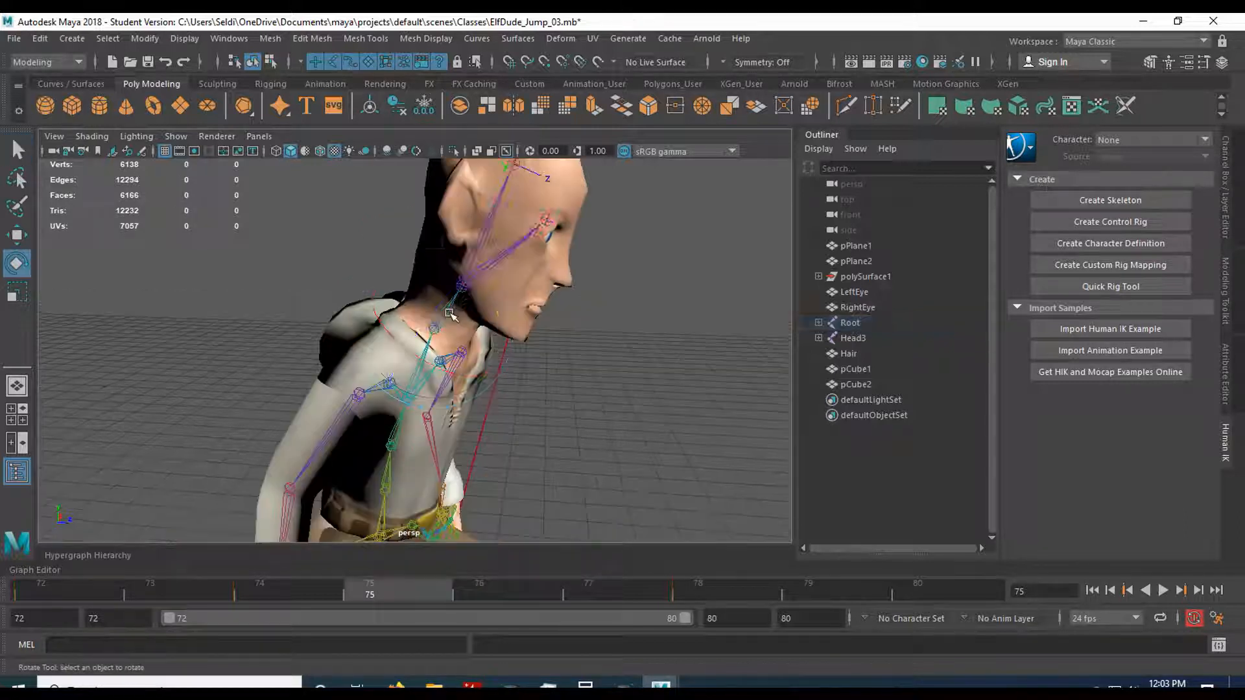
pyautogui.click(453, 302)
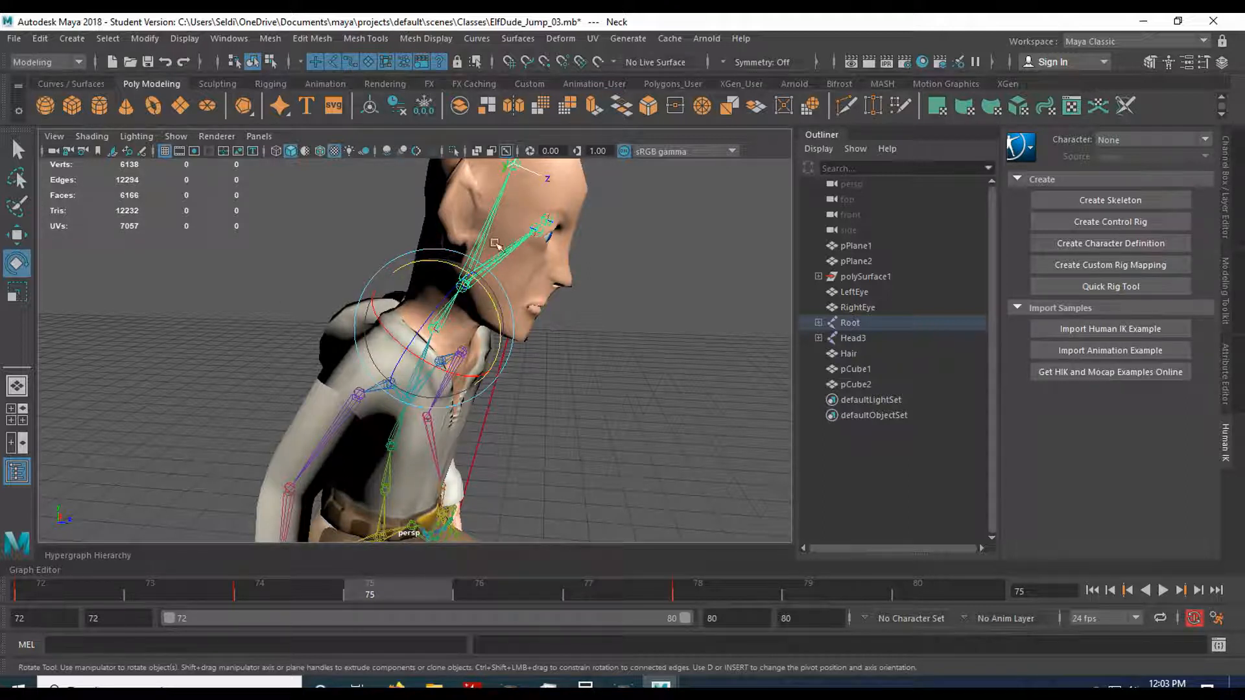
pyautogui.moveTo(496, 308); pyautogui.dragTo(583, 342)
pyautogui.click(582, 340)
pyautogui.click(463, 272)
pyautogui.moveTo(520, 271); pyautogui.dragTo(517, 266)
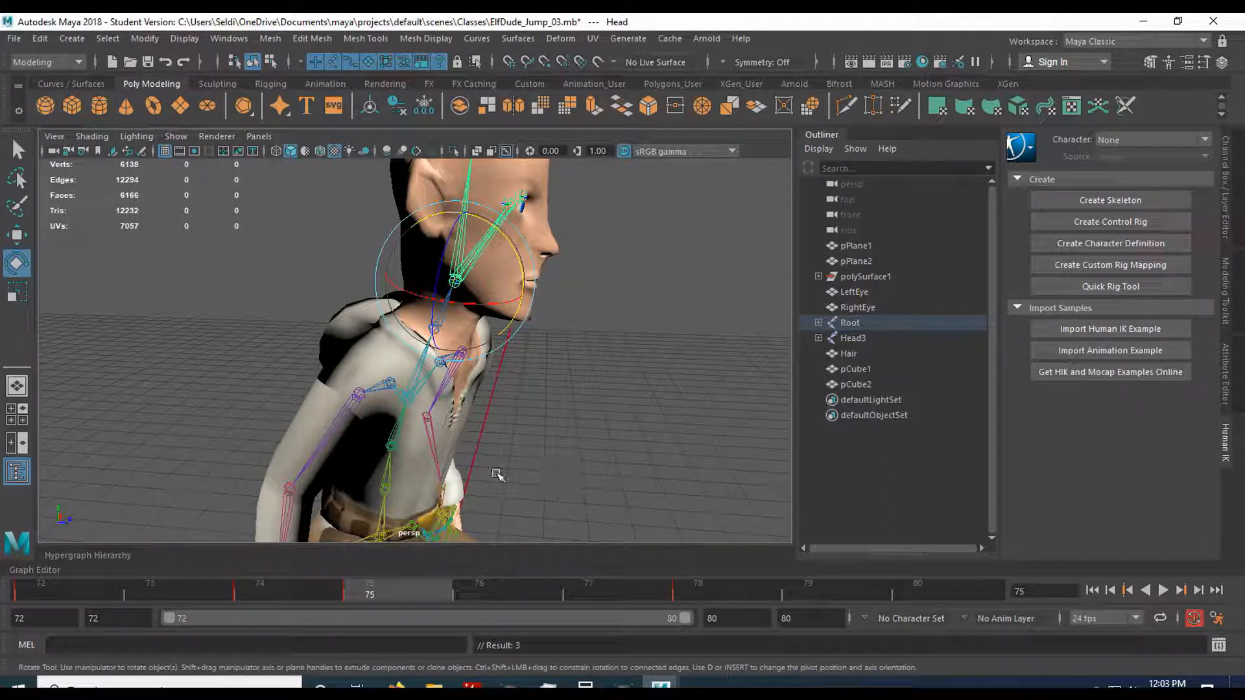
pyautogui.hotkey('ctrl', 's')
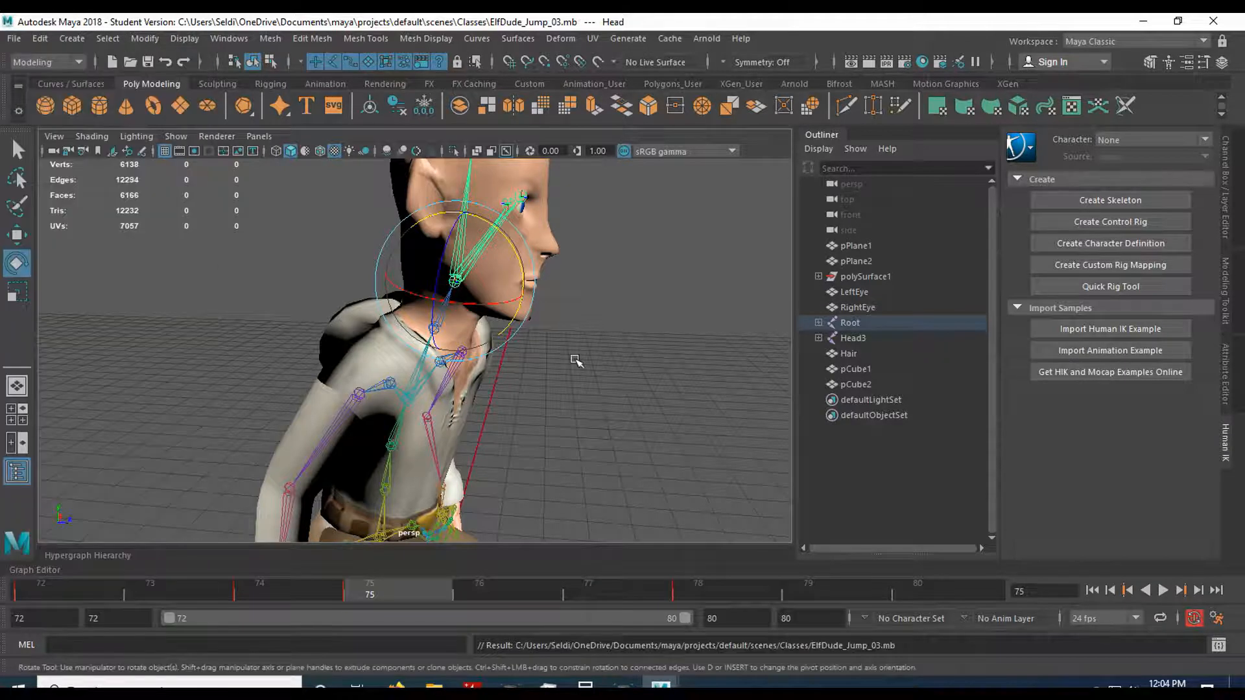
# Scrub frames 72 to 75 and play the animation to review the landing, standing and crouch timing.
pyautogui.click(551, 411)
pyautogui.scroll(-6, 523, 334)
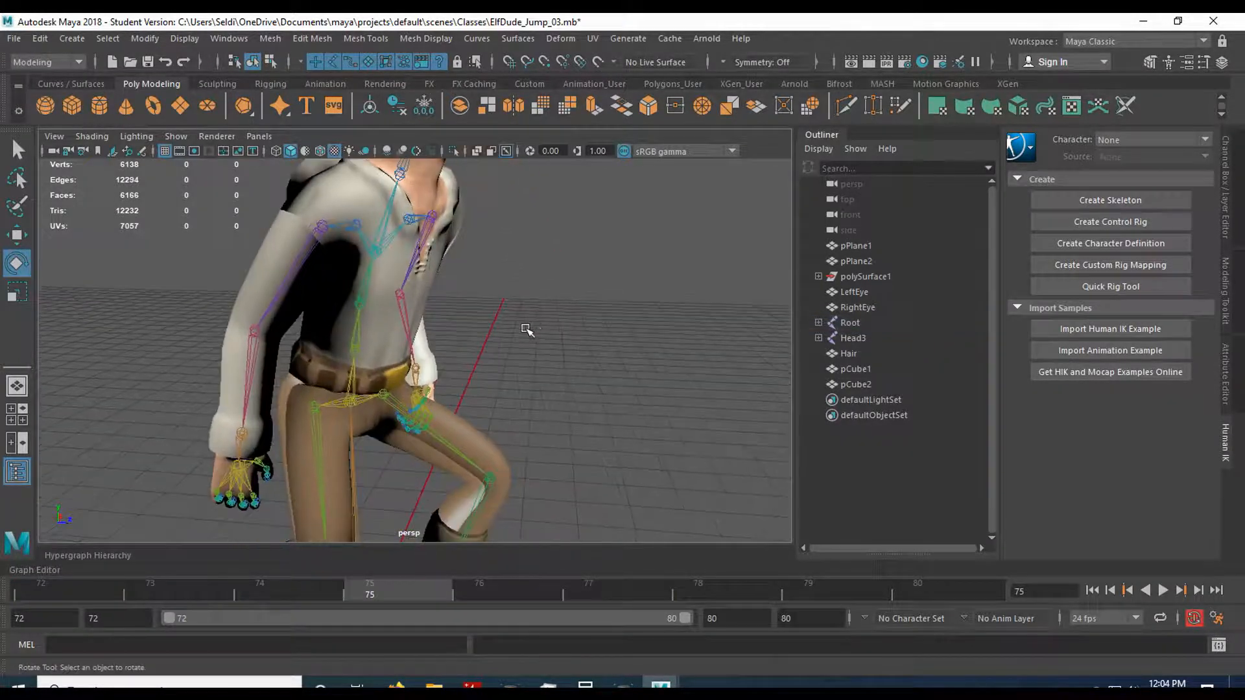
pyautogui.moveTo(528, 391)
pyautogui.keyDown('alt'); pyautogui.mouseDown(button='middle')
pyautogui.moveTo(539, 361)
pyautogui.moveTo(536, 374)
pyautogui.mouseUp(button='middle'); pyautogui.keyUp('alt')
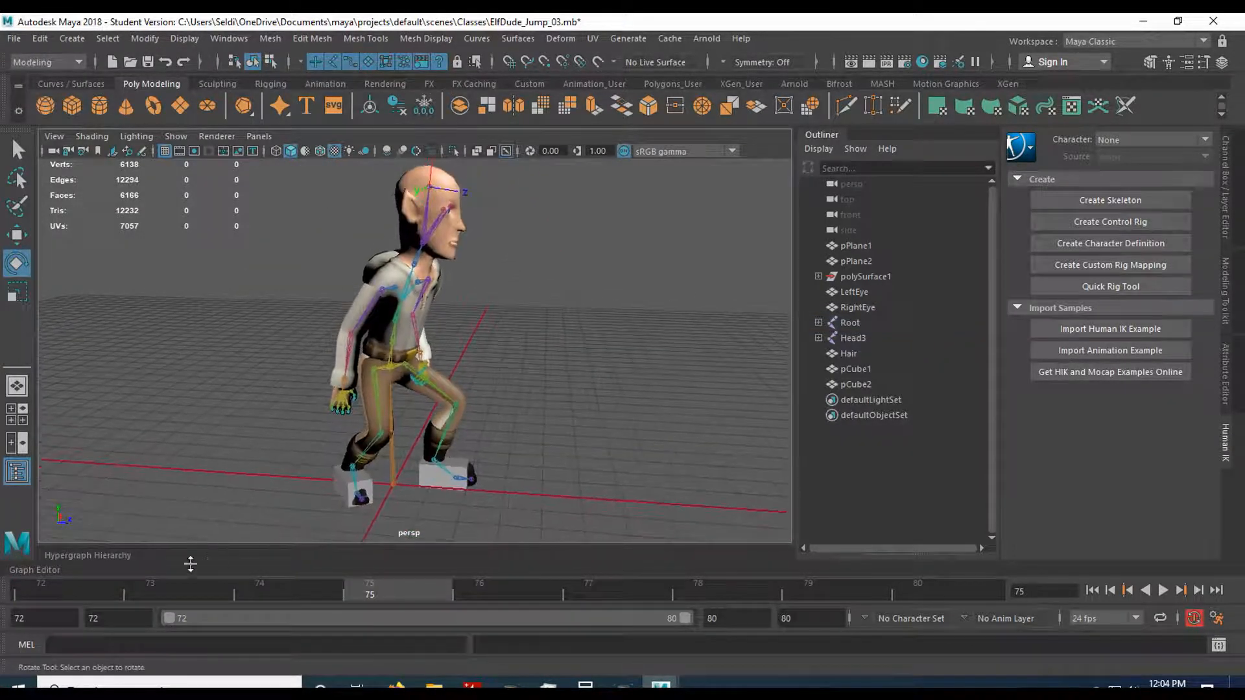
pyautogui.click(57, 585)
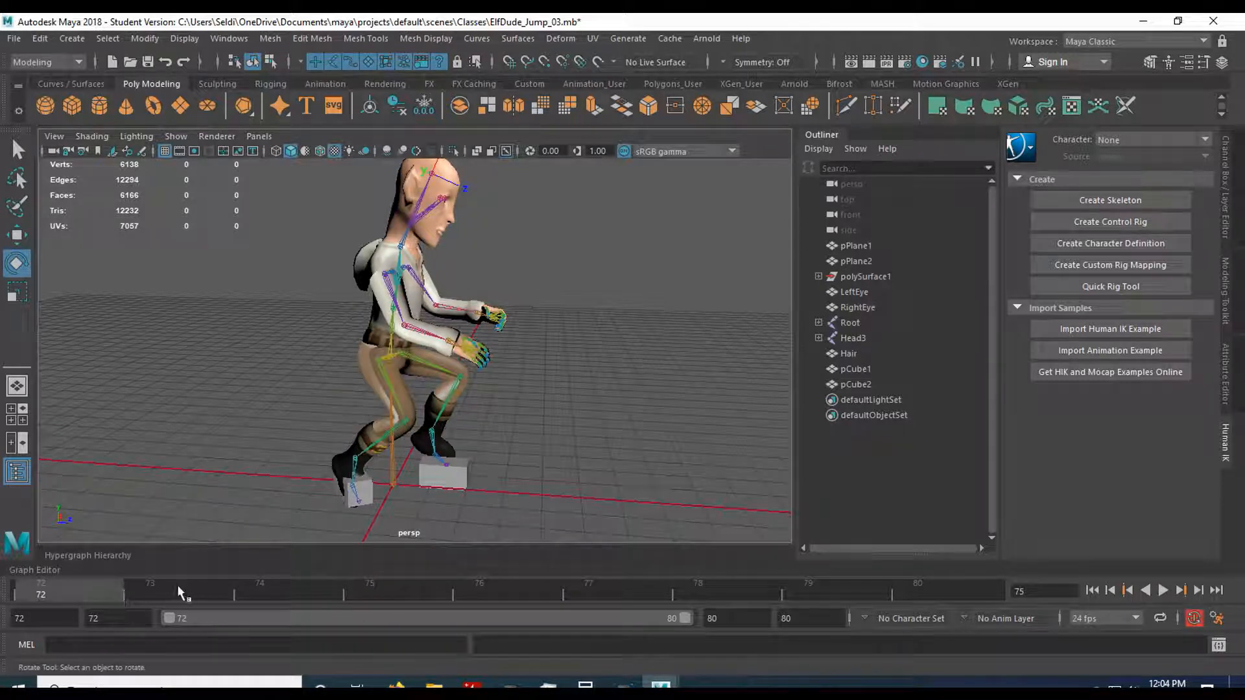
pyautogui.hotkey('alt', 'v')
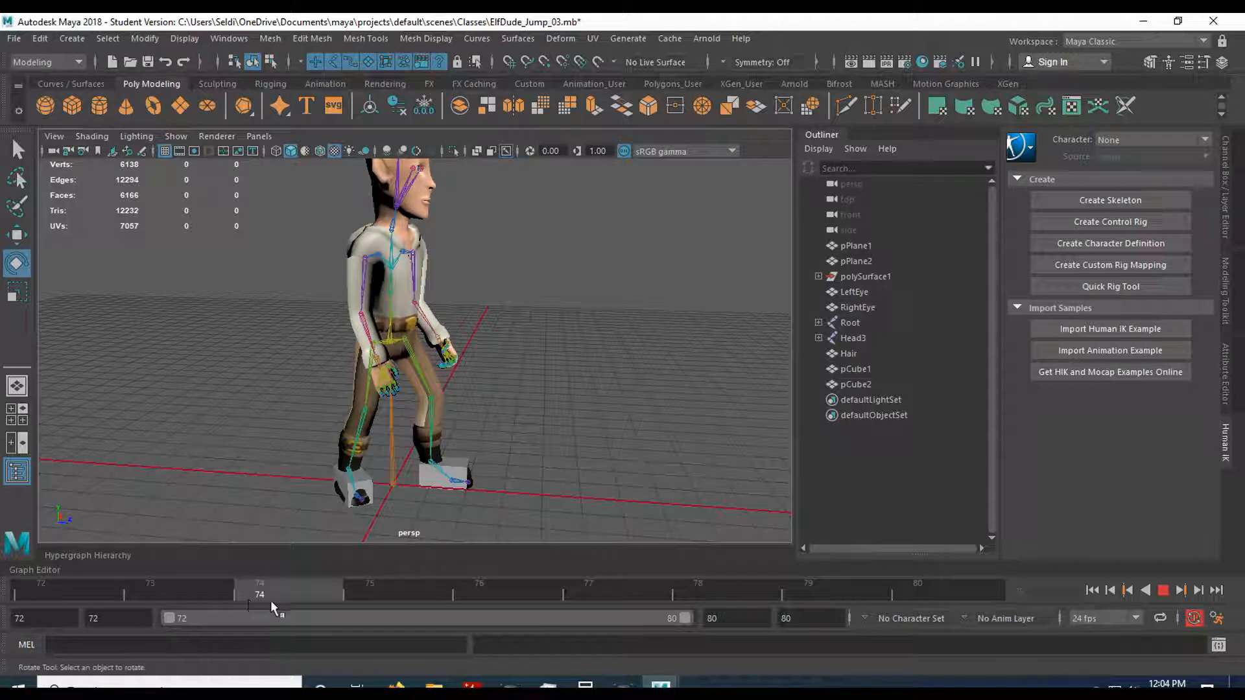
pyautogui.hotkey('alt', 'v')
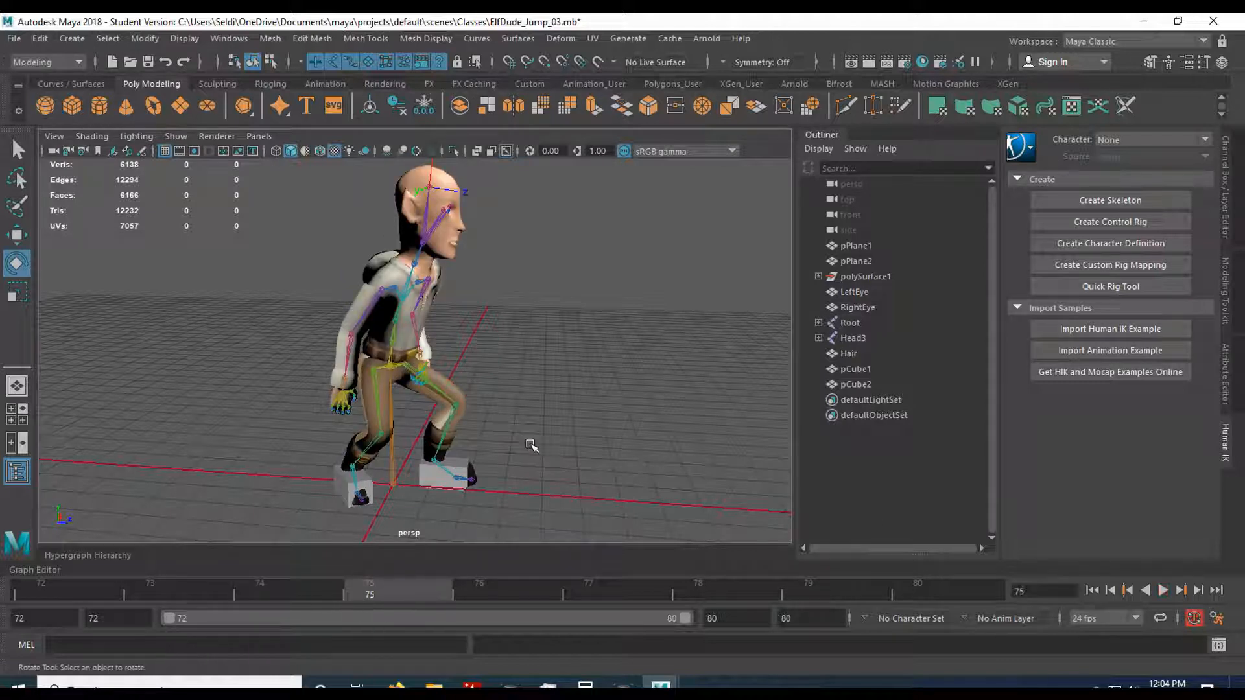
pyautogui.click(286, 592)
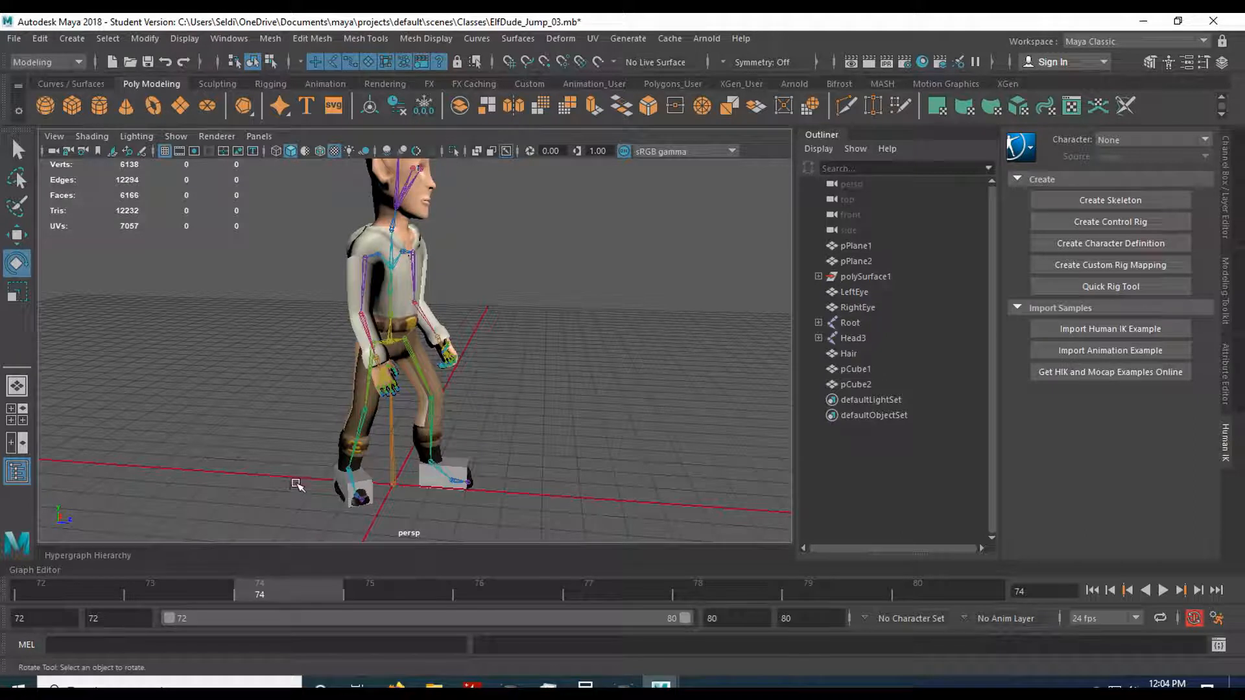
pyautogui.moveTo(358, 594)
pyautogui.mouseDown()
pyautogui.moveTo(281, 587)
pyautogui.moveTo(372, 592)
pyautogui.mouseUp()
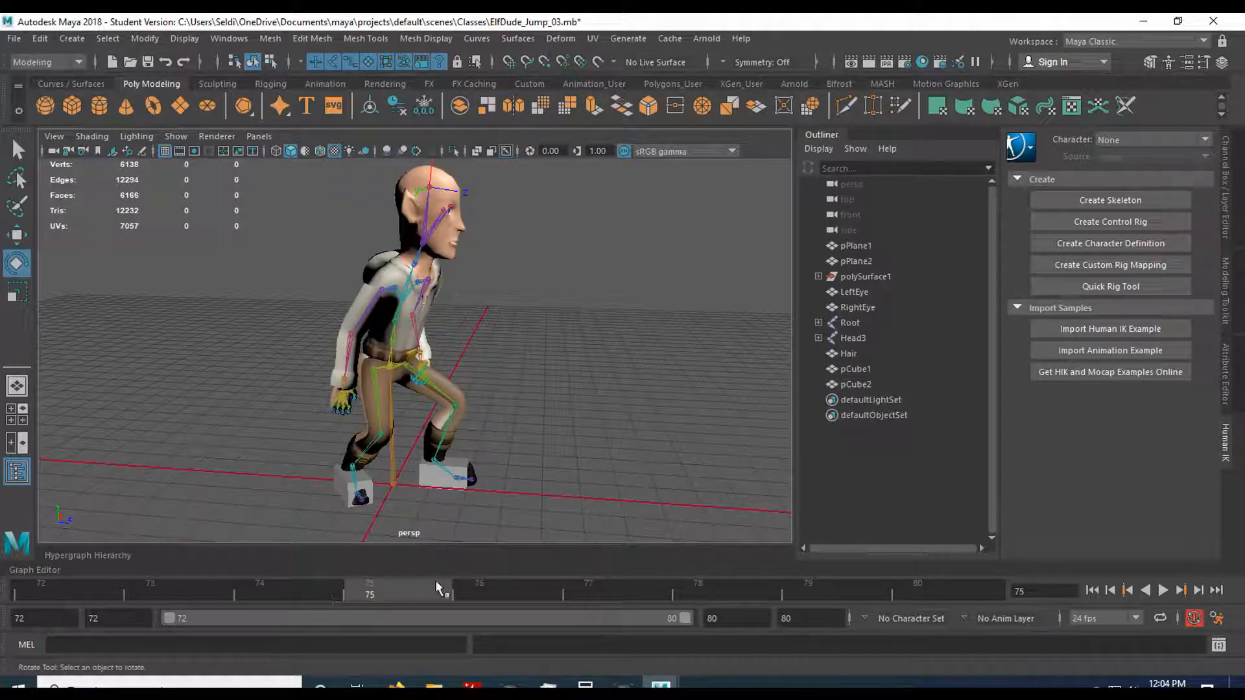
pyautogui.click(1163, 591)
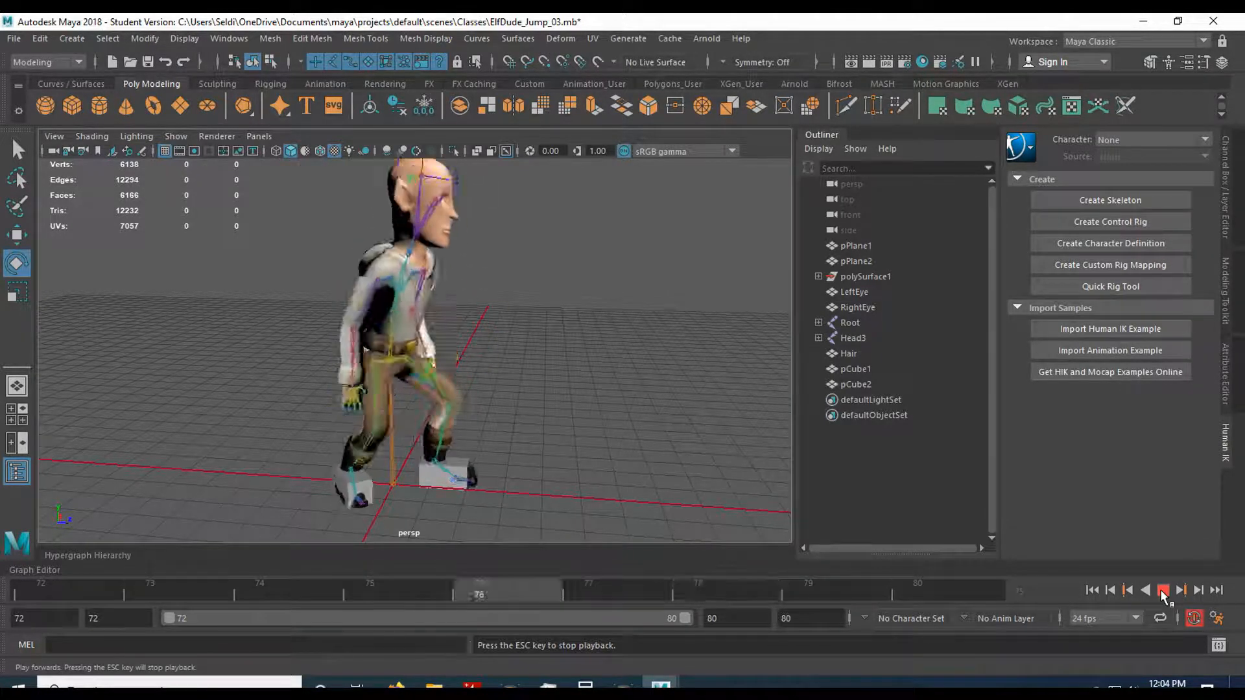
pyautogui.click(1162, 592)
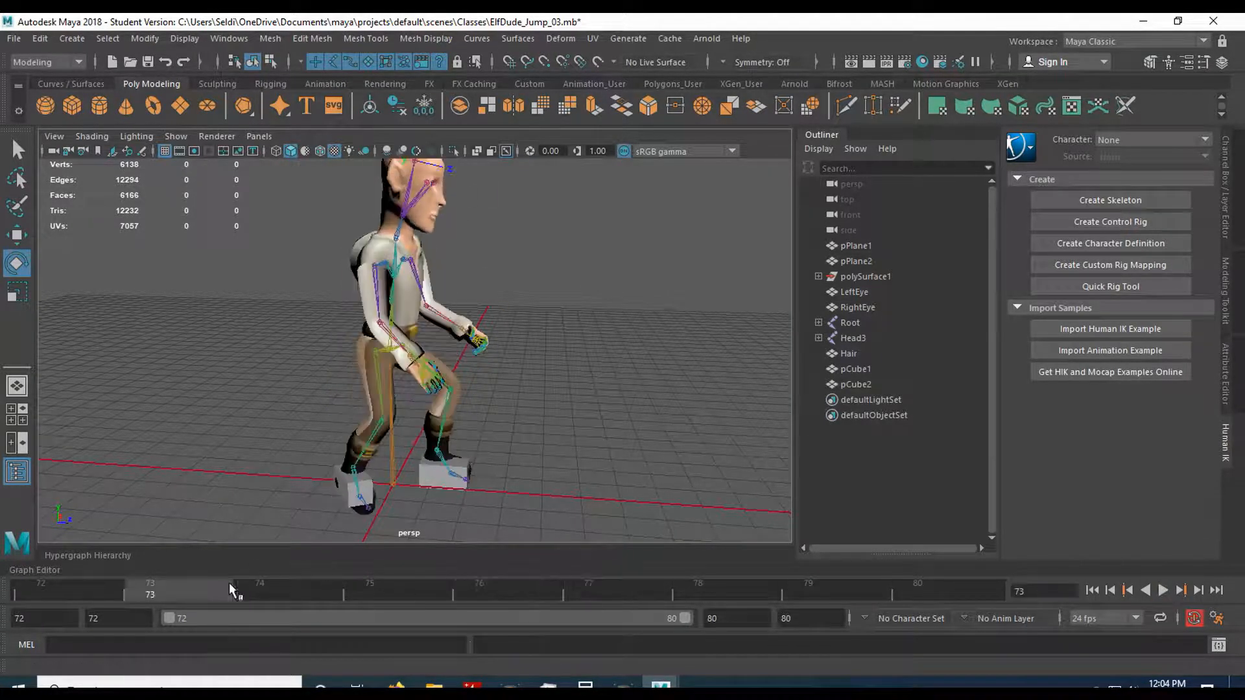
# Select the entire Root joint hierarchy and delete its standing-pose key at frame 74.
pyautogui.click(251, 582)
pyautogui.click(393, 454)
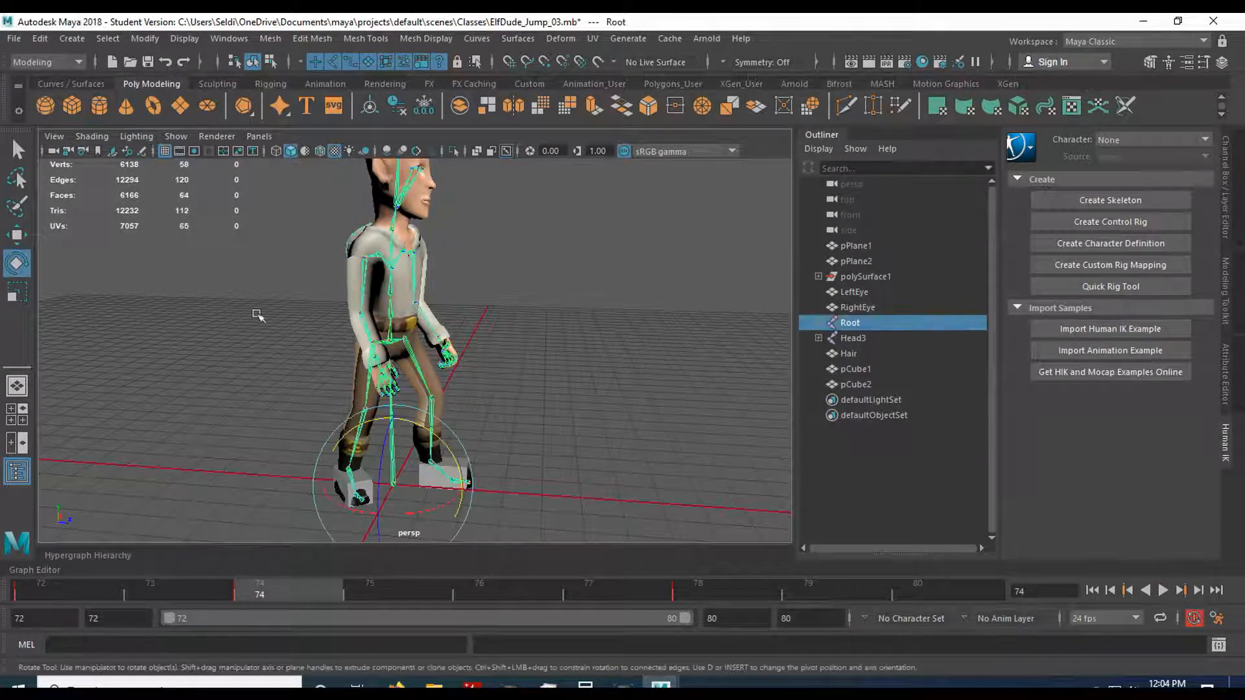
pyautogui.click(106, 39)
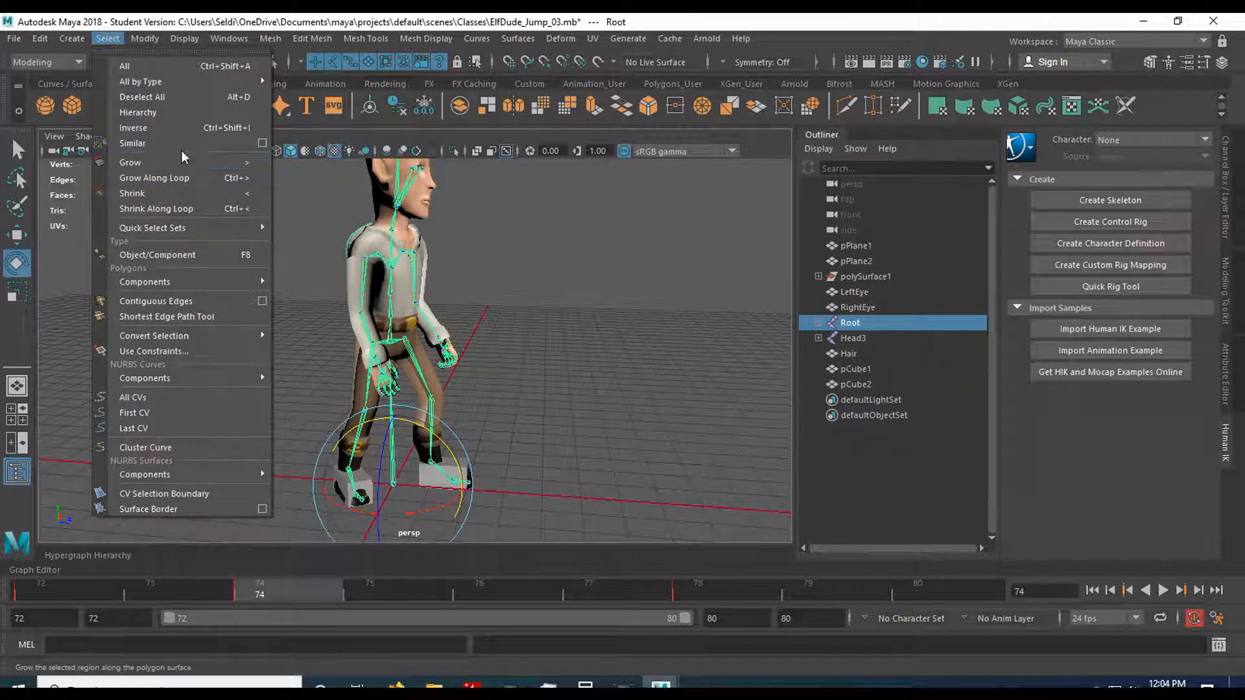
pyautogui.click(155, 111)
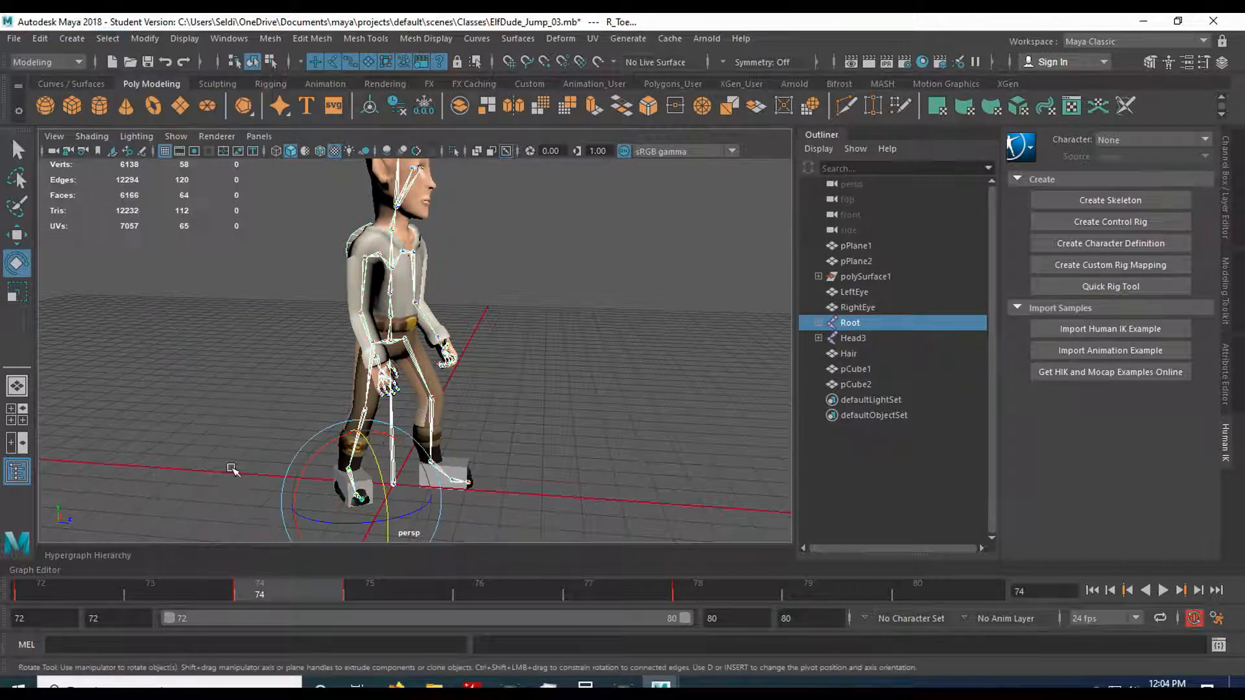
pyautogui.rightClick(267, 585)
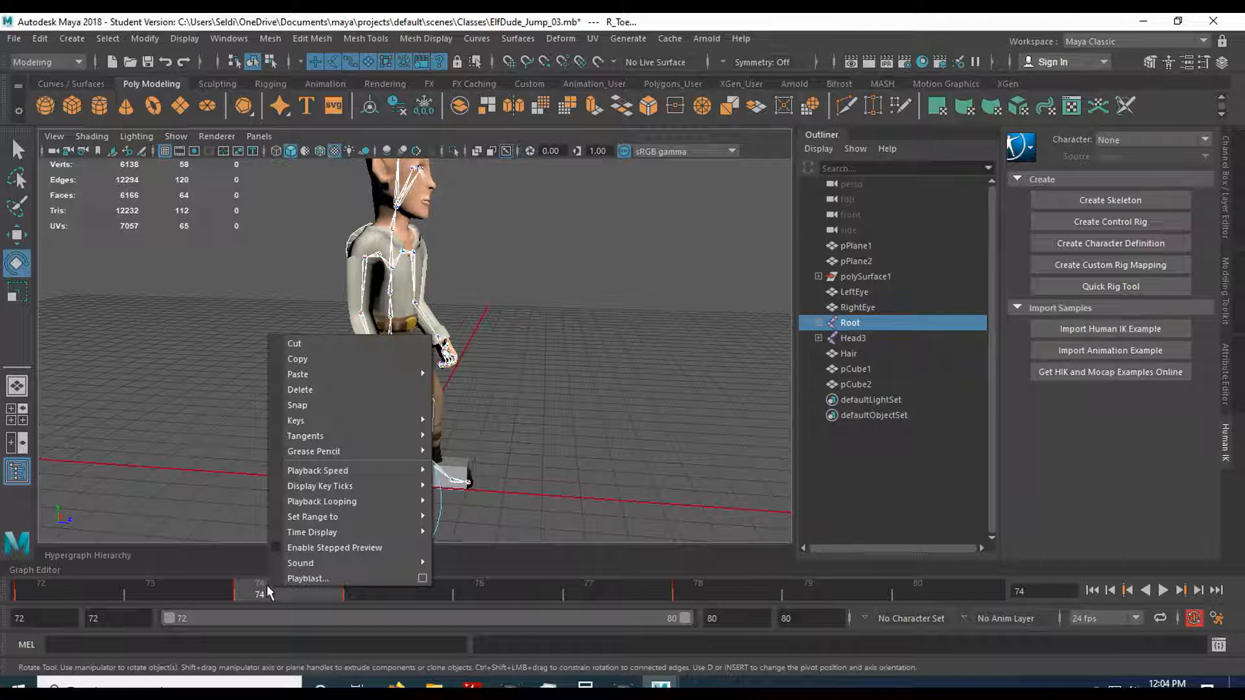
pyautogui.click(297, 391)
# Scrub from frame 72 to 75 and inspect the feet against the blocks from both sides.
pyautogui.click(79, 581)
pyautogui.moveTo(79, 581); pyautogui.dragTo(378, 589)
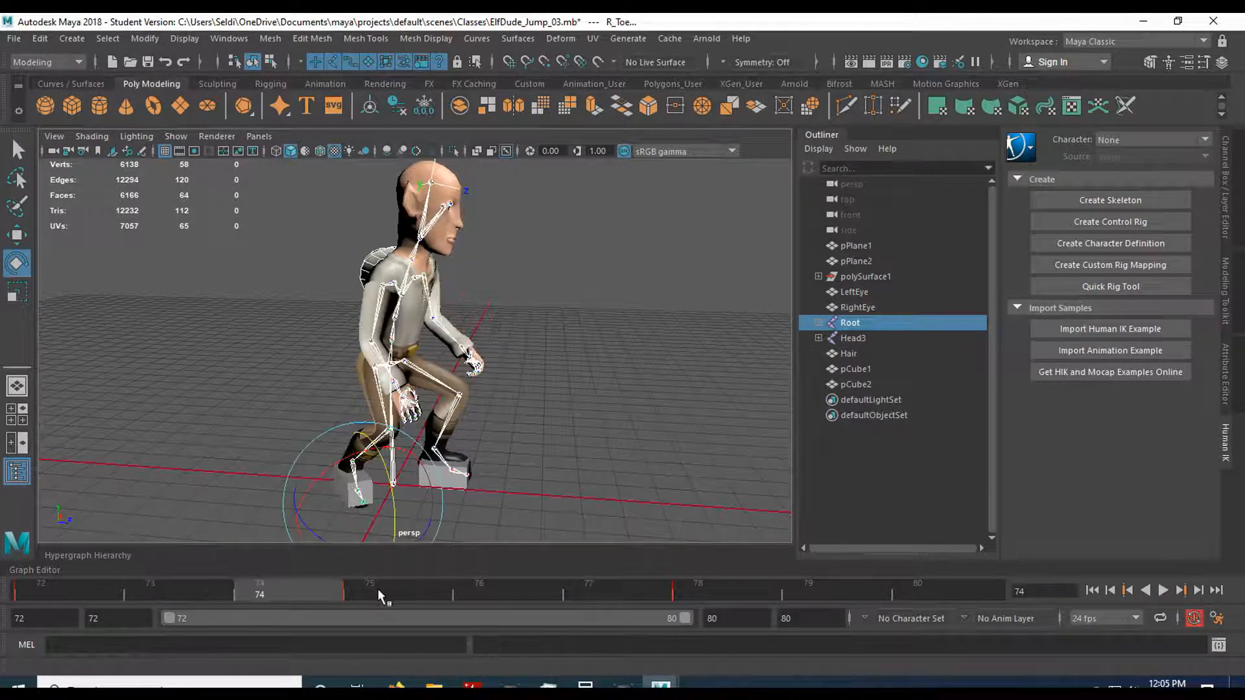
pyautogui.scroll(2, 557, 451)
pyautogui.keyDown('alt'); pyautogui.moveTo(556, 451); pyautogui.dragTo(264, 450); pyautogui.keyUp('alt')
pyautogui.scroll(3, 264, 450)
pyautogui.keyDown('alt'); pyautogui.moveTo(264, 450); pyautogui.dragTo(266, 376, button='middle'); pyautogui.keyUp('alt')
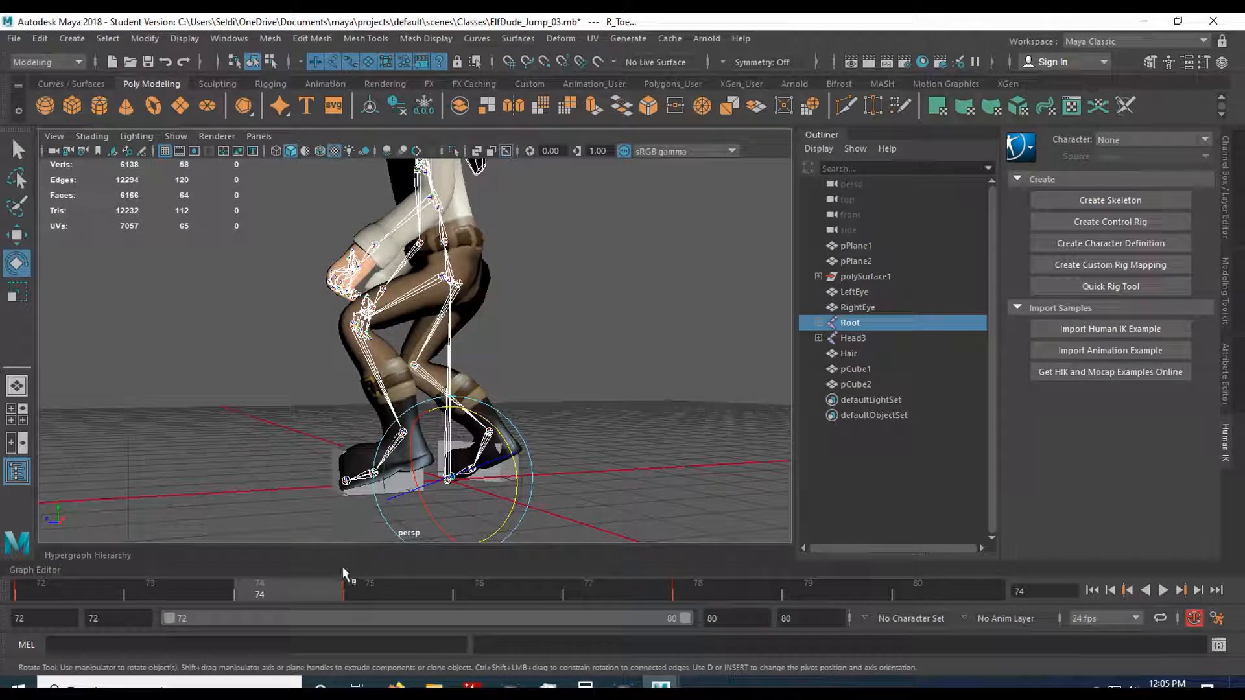
pyautogui.click(359, 589)
pyautogui.moveTo(359, 589)
pyautogui.mouseDown()
pyautogui.moveTo(270, 585)
pyautogui.moveTo(341, 578)
pyautogui.mouseUp()
pyautogui.click(397, 596)
pyautogui.keyDown('alt'); pyautogui.moveTo(278, 467); pyautogui.dragTo(545, 486); pyautogui.keyUp('alt')
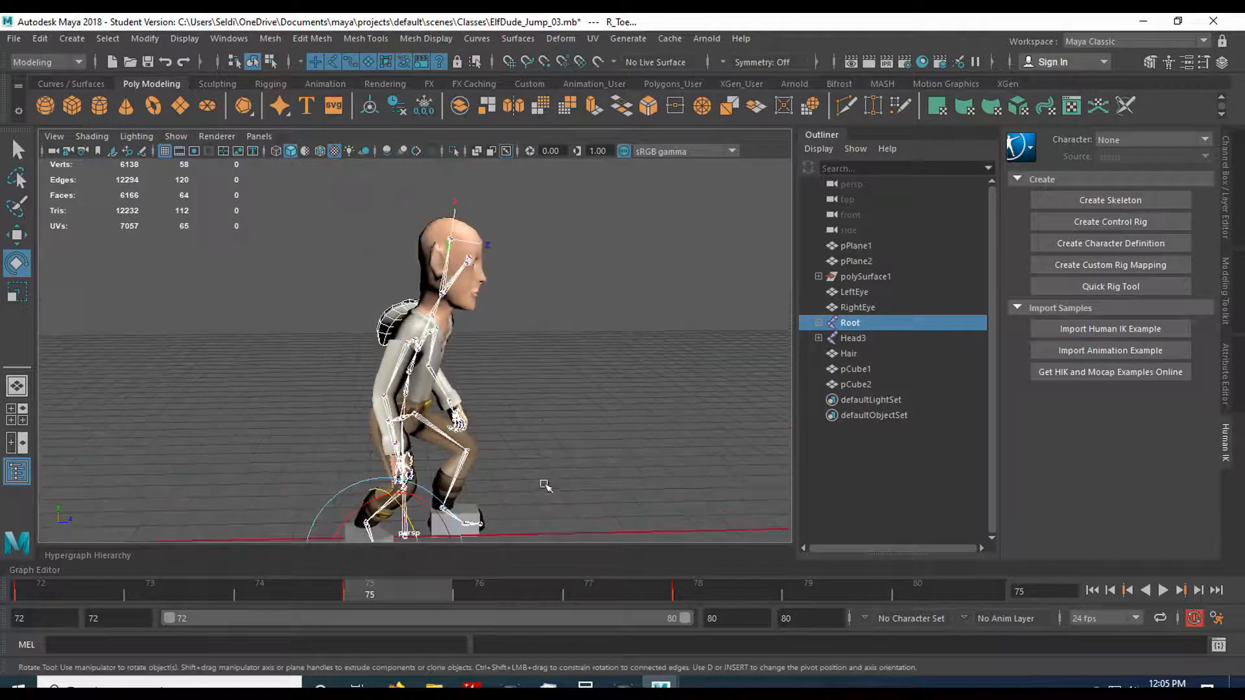
# Move the Root hierarchy's standing-pose key at frame 78 to frame 80 and save an incremented scene version, ElfDude_Jump_04.mb.
pyautogui.click(695, 584)
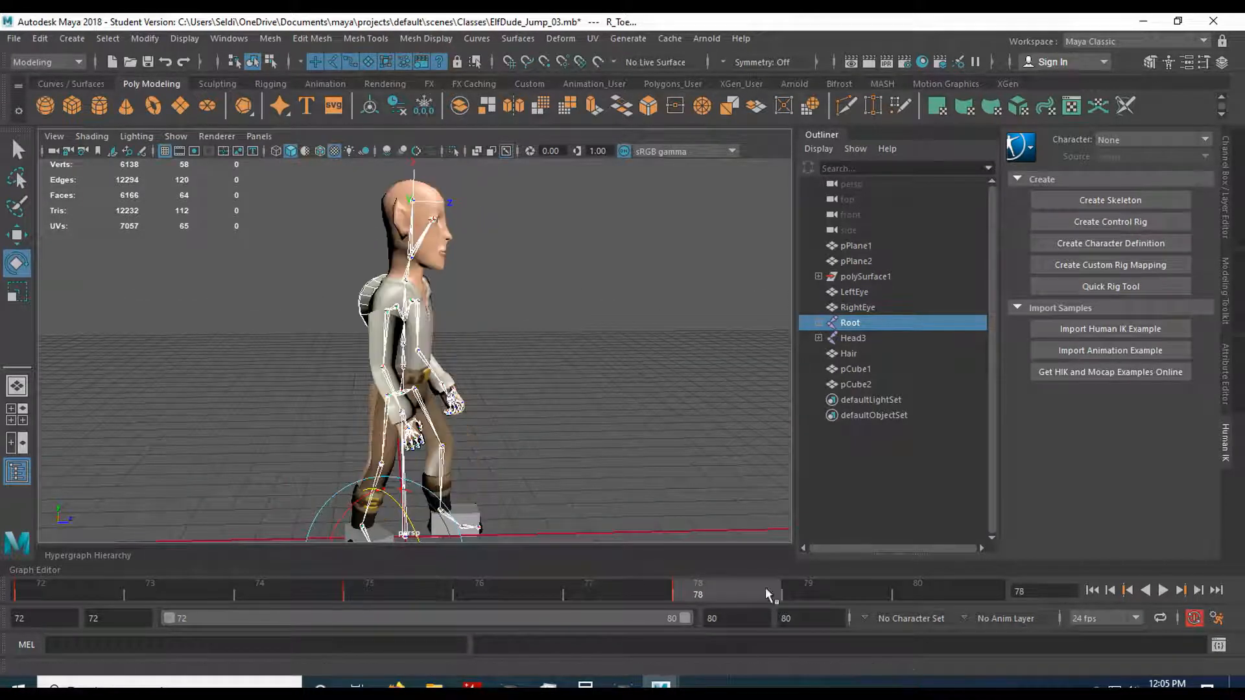
pyautogui.keyDown('shift'); pyautogui.click(718, 585); pyautogui.keyUp('shift')
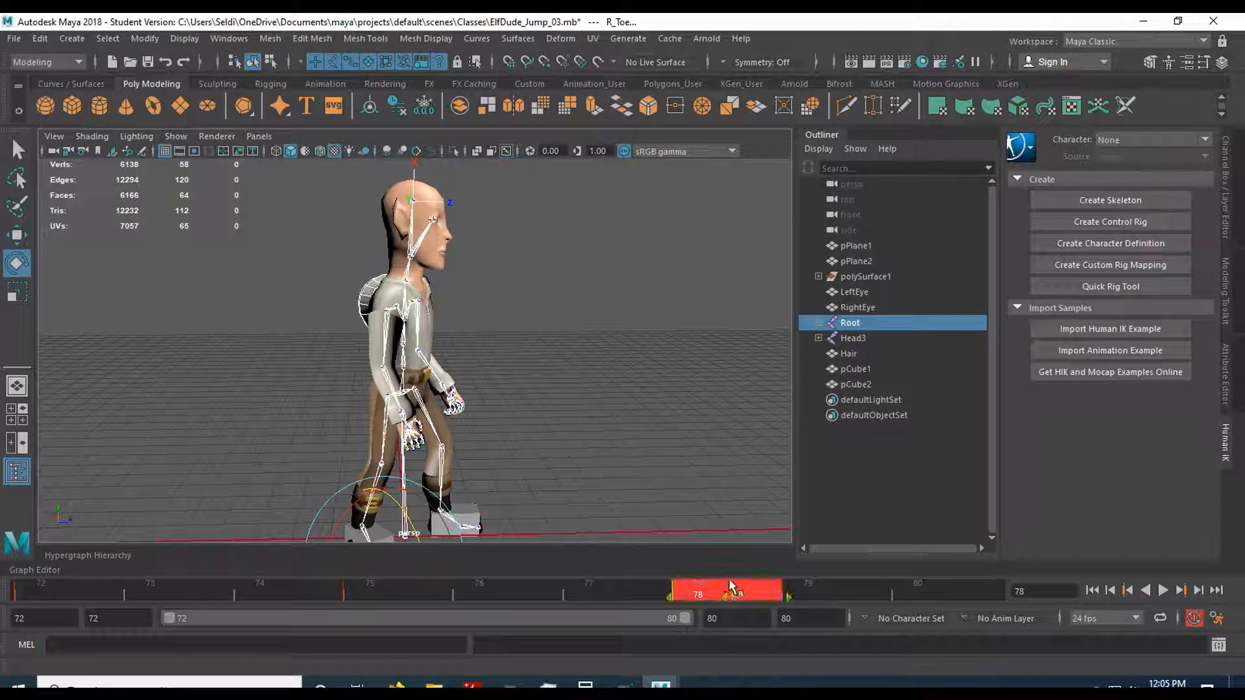
pyautogui.moveTo(746, 592); pyautogui.dragTo(960, 591)
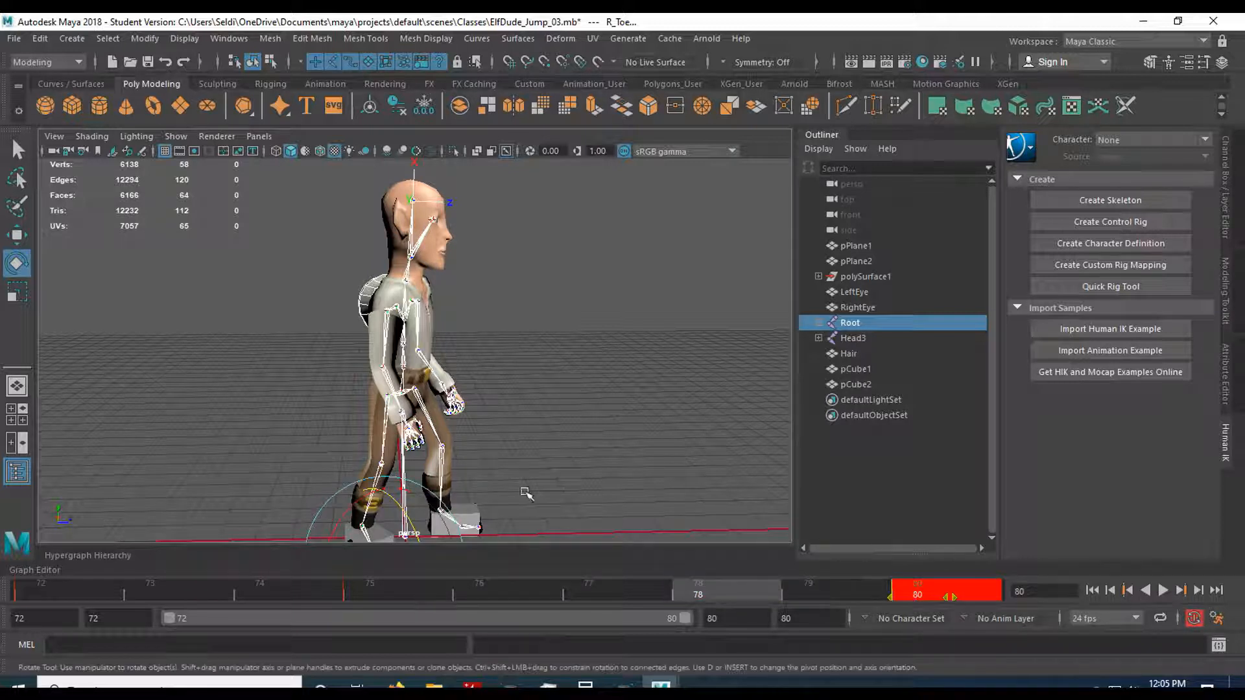
pyautogui.click(570, 464)
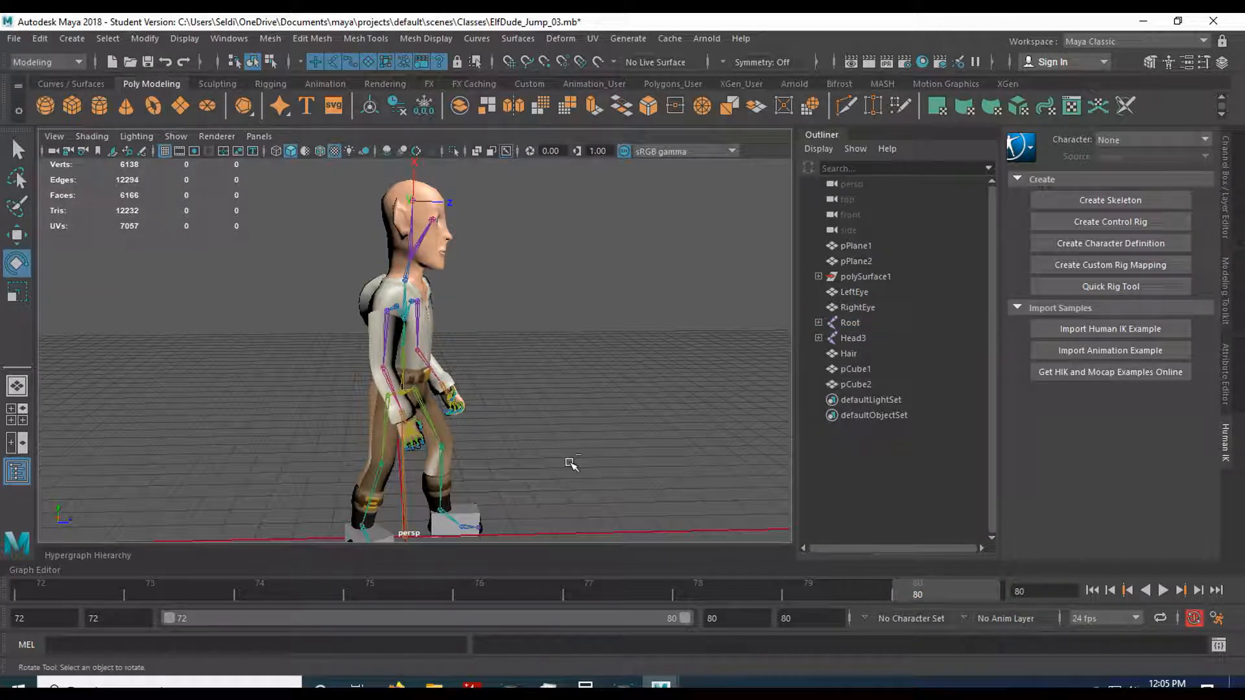
pyautogui.hotkey('ctrl', 'z')
pyautogui.hotkey('ctrl', 'alt', 's')
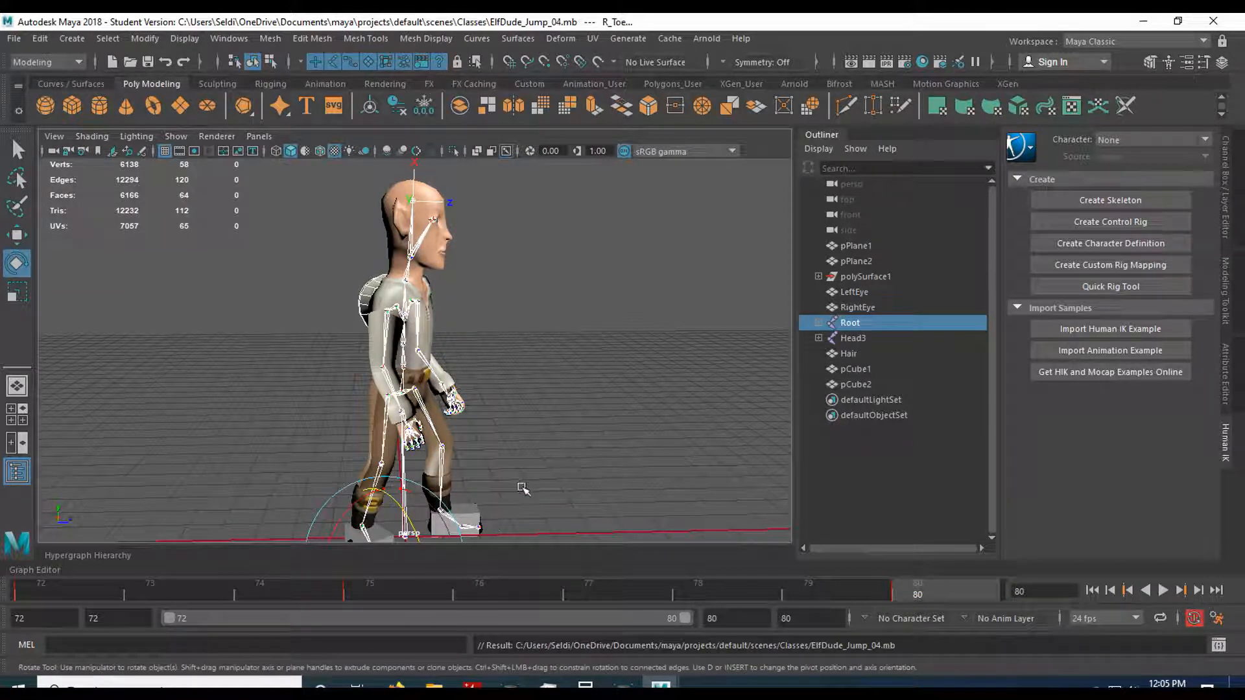
# Copy the Root hierarchy's crouch key at frame 75 and paste it at frame 78.
pyautogui.keyDown('alt'); pyautogui.moveTo(492, 433); pyautogui.dragTo(486, 404, button='middle'); pyautogui.keyUp('alt')
pyautogui.press('f')
pyautogui.click(391, 593)
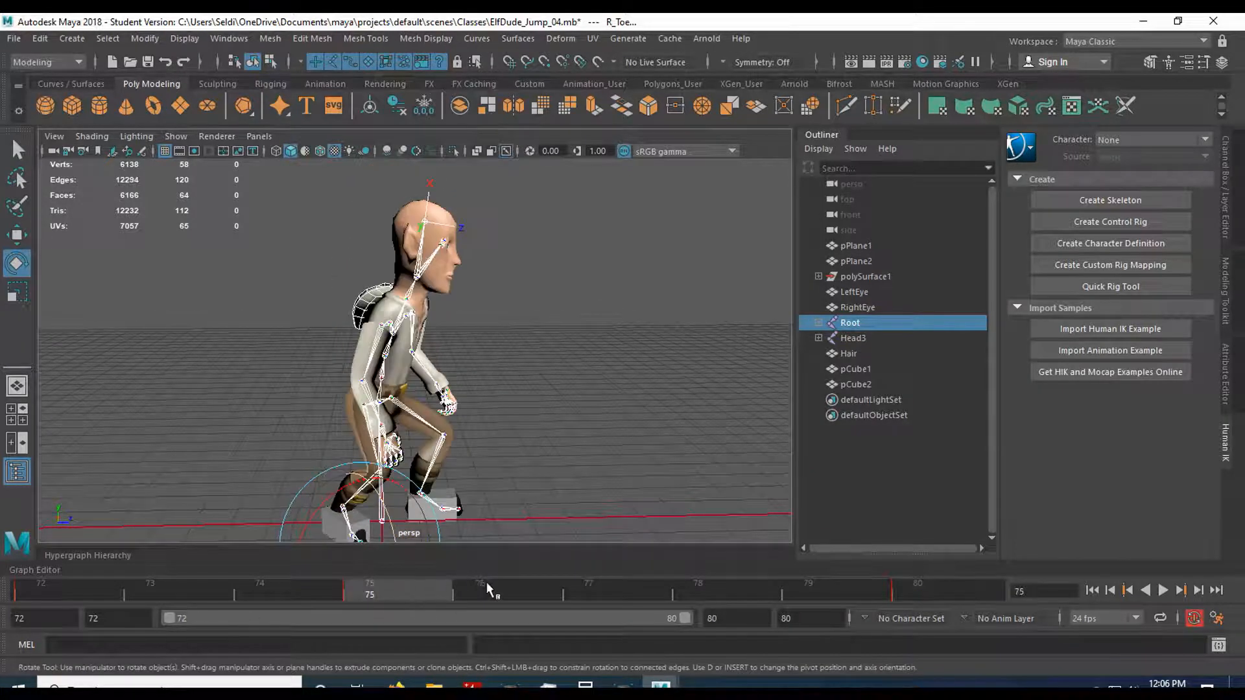
pyautogui.click(586, 589)
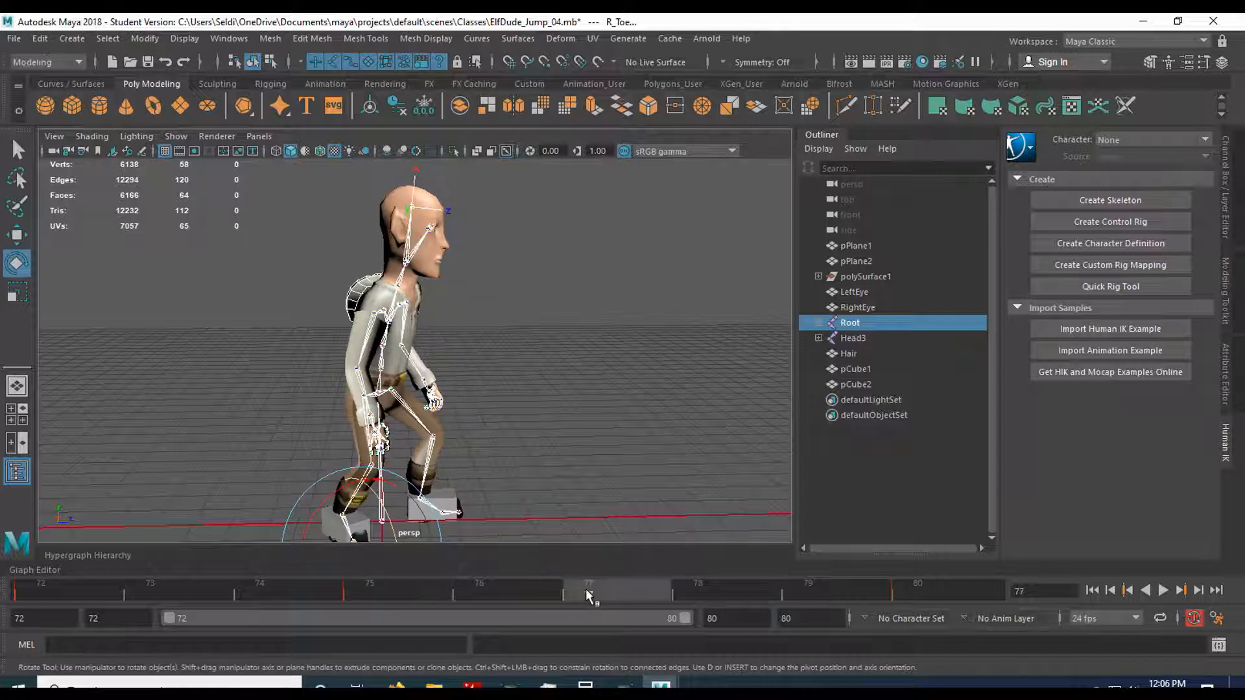
pyautogui.click(508, 586)
pyautogui.click(404, 593)
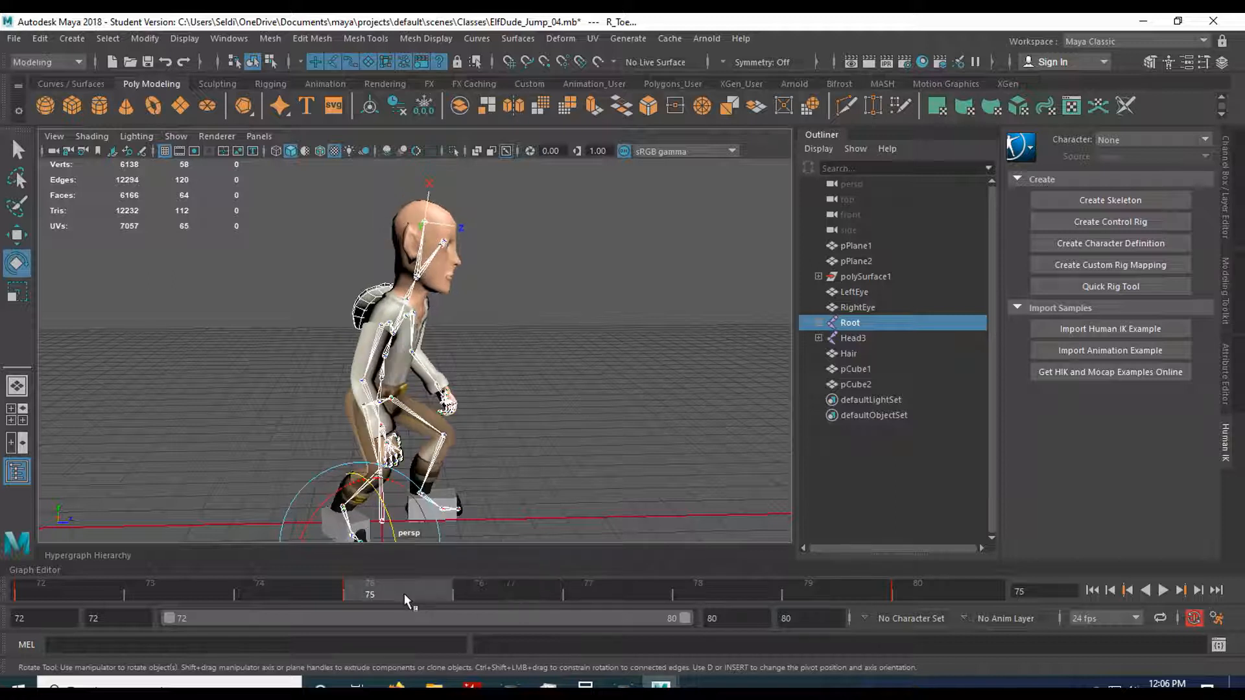
pyautogui.rightClick(406, 593)
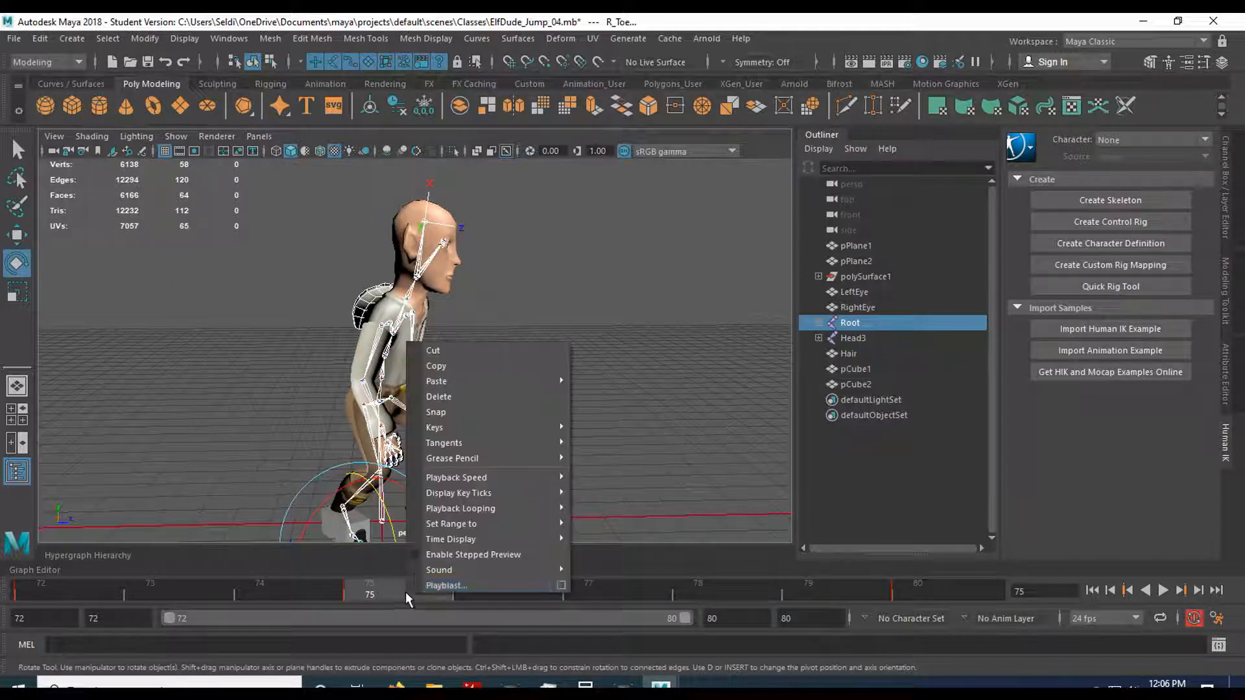
pyautogui.click(445, 366)
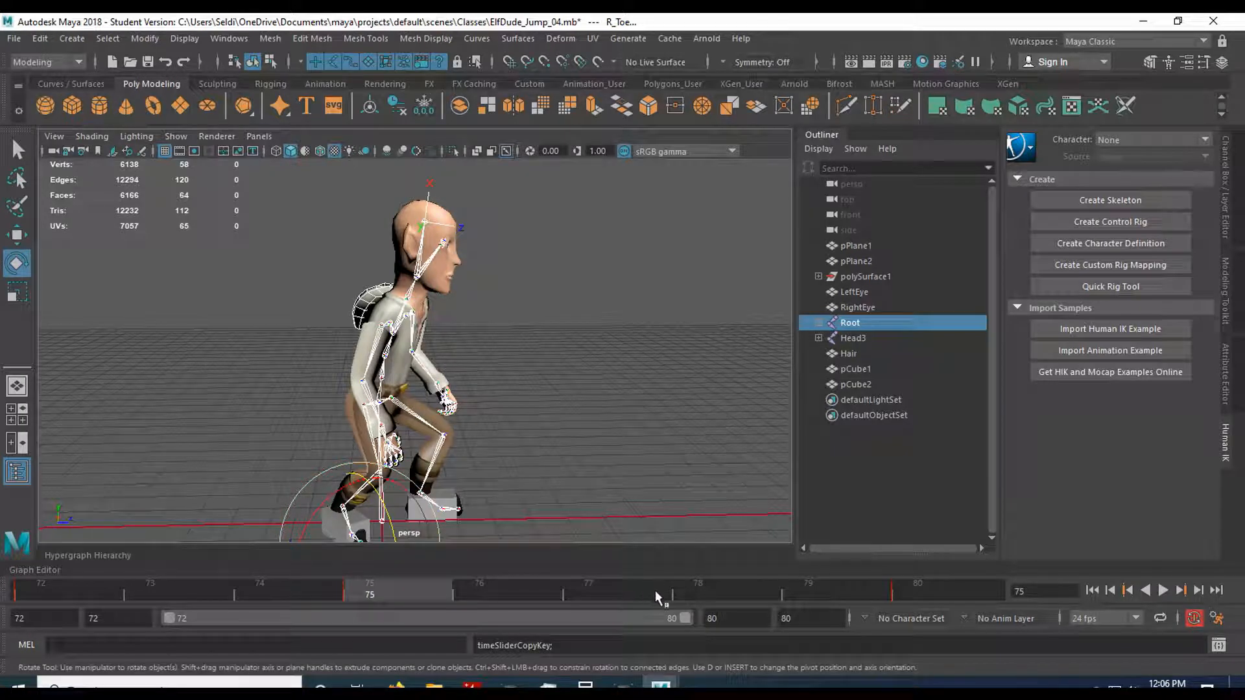
pyautogui.click(682, 591)
pyautogui.rightClick(687, 591)
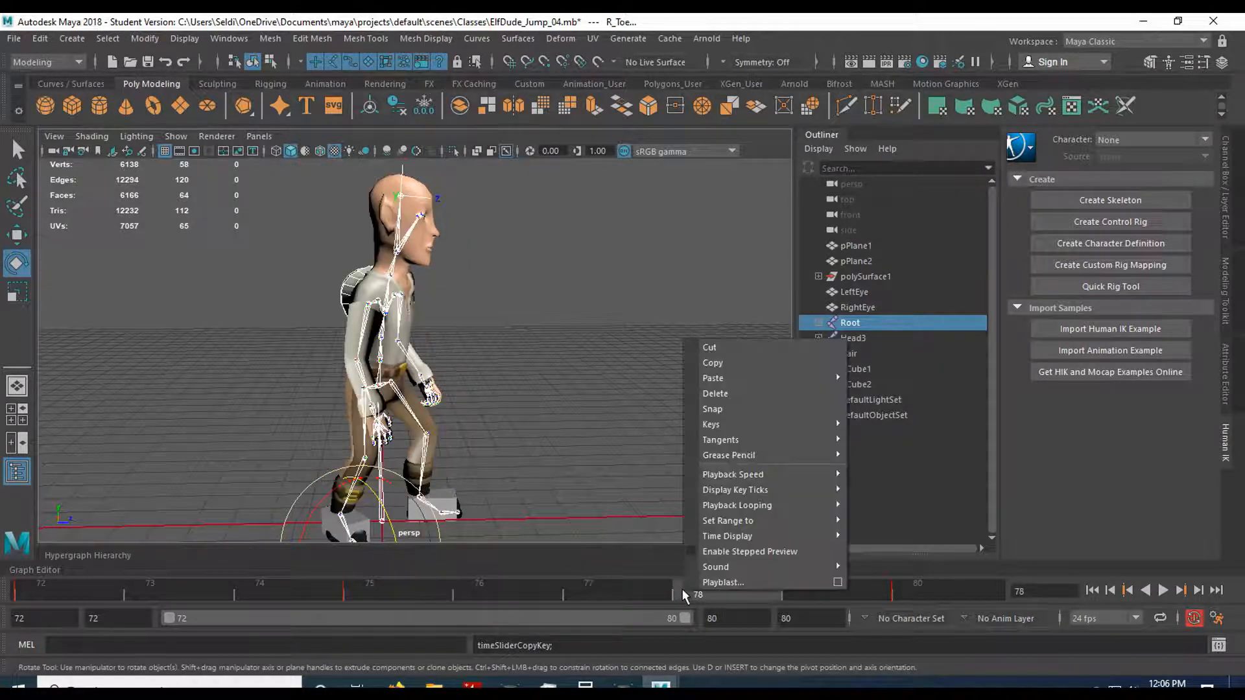
pyautogui.moveTo(760, 379)
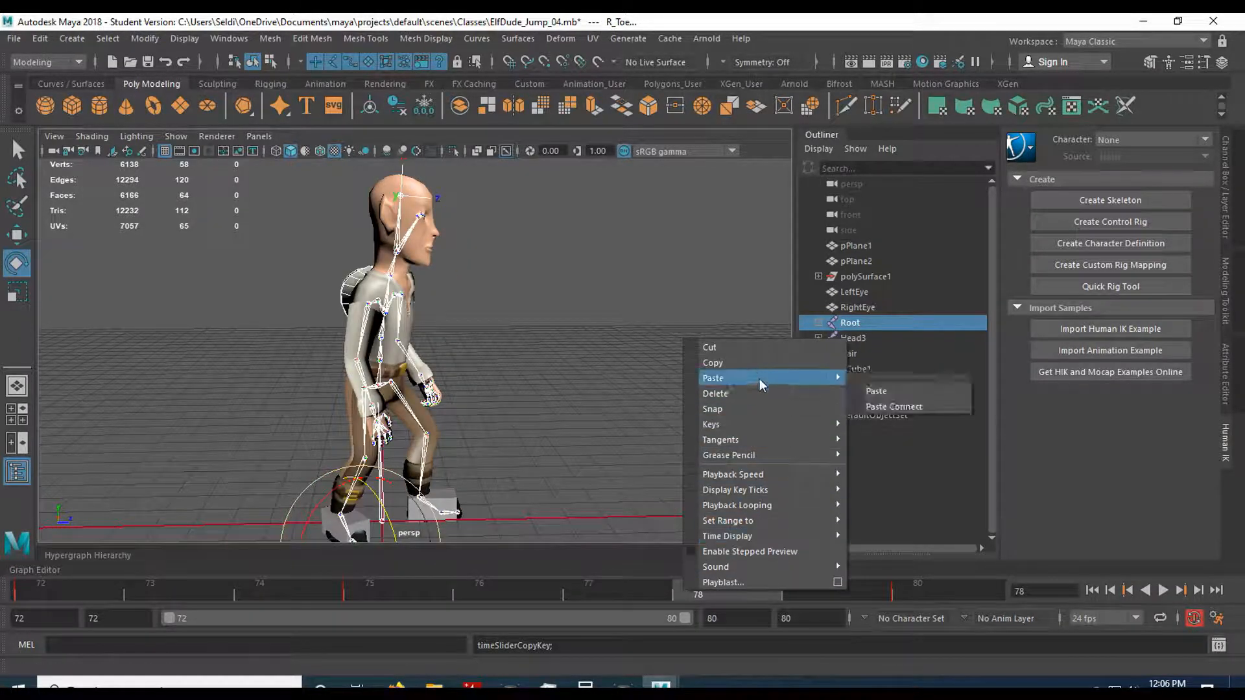
pyautogui.click(872, 391)
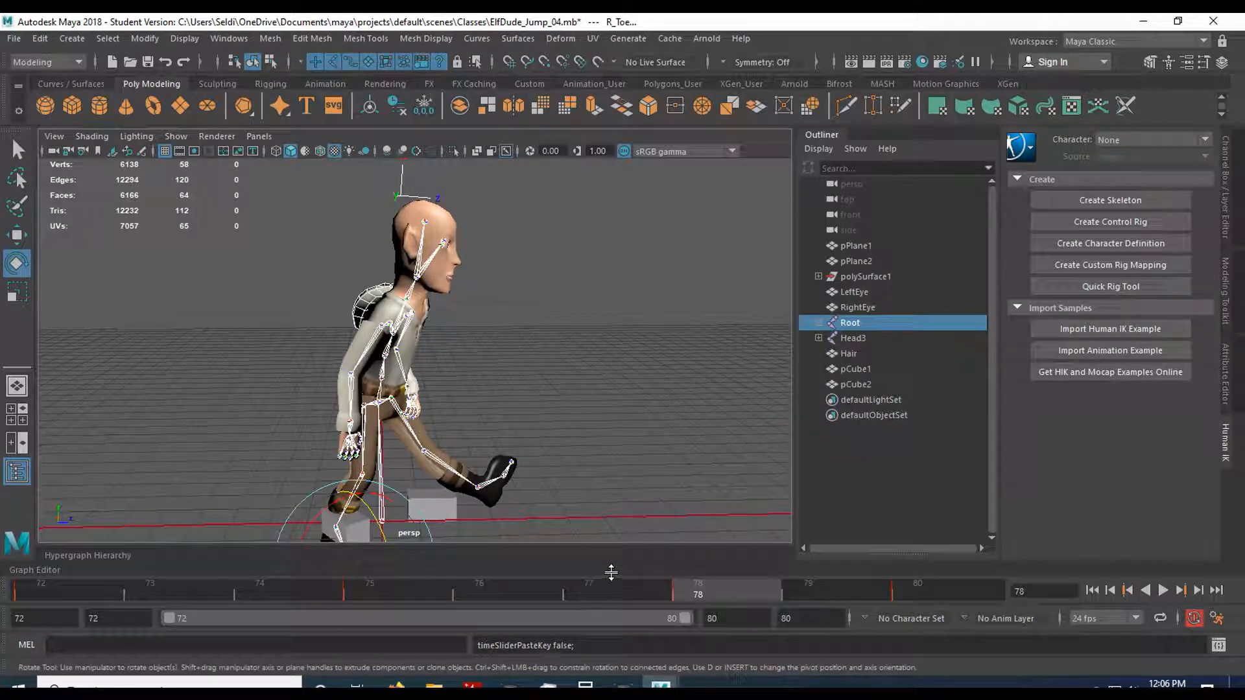
# Compare the leg and foot poses at frames 75 and 78, and delete the pasted key at frame 78.
pyautogui.keyDown('alt'); pyautogui.moveTo(587, 503); pyautogui.dragTo(550, 500); pyautogui.keyUp('alt')
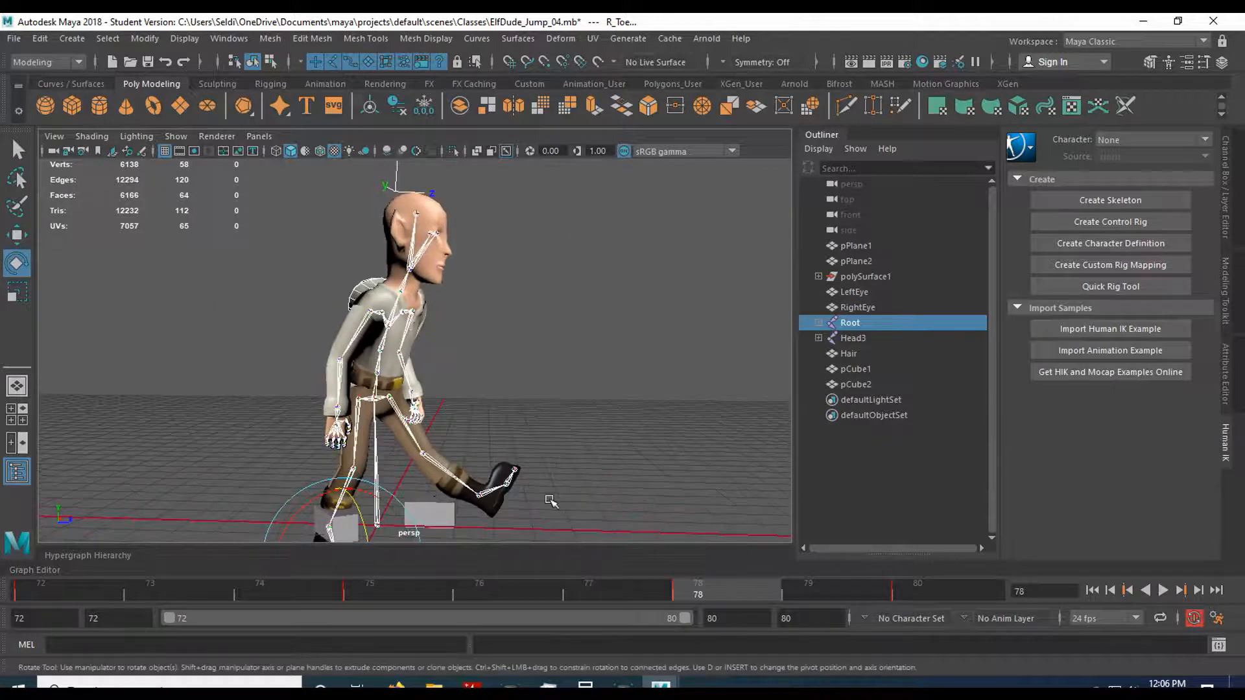
pyautogui.scroll(-2, 550, 501)
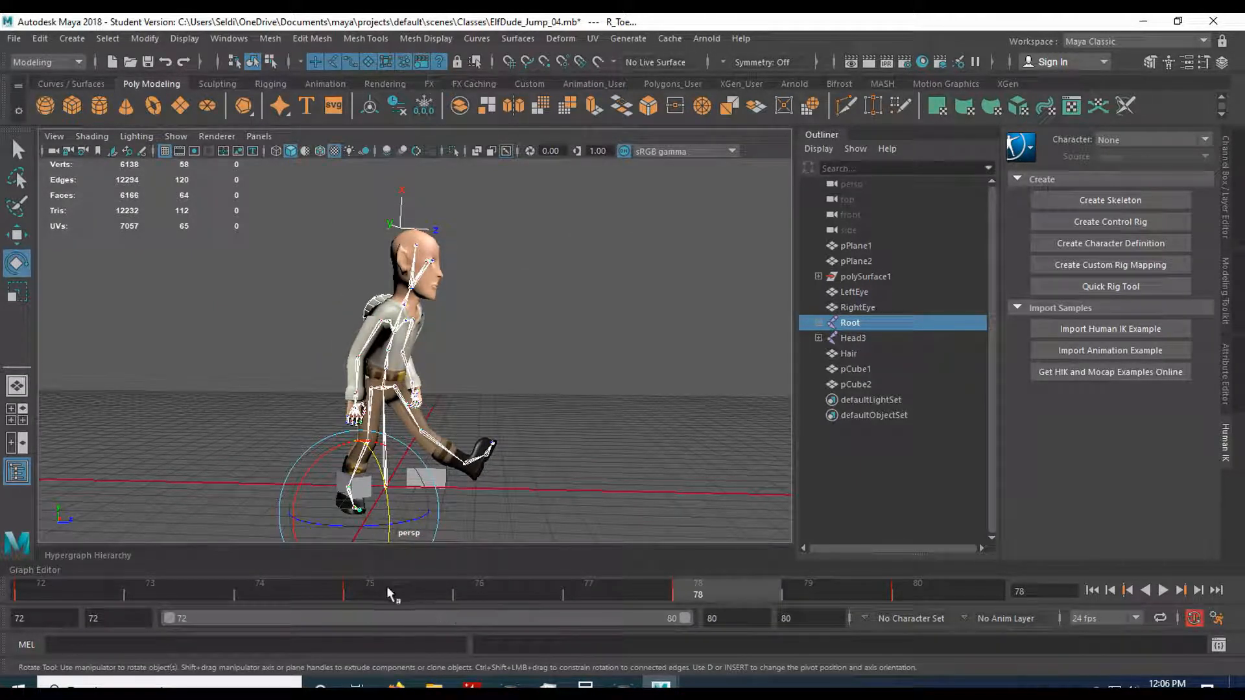
pyautogui.click(425, 589)
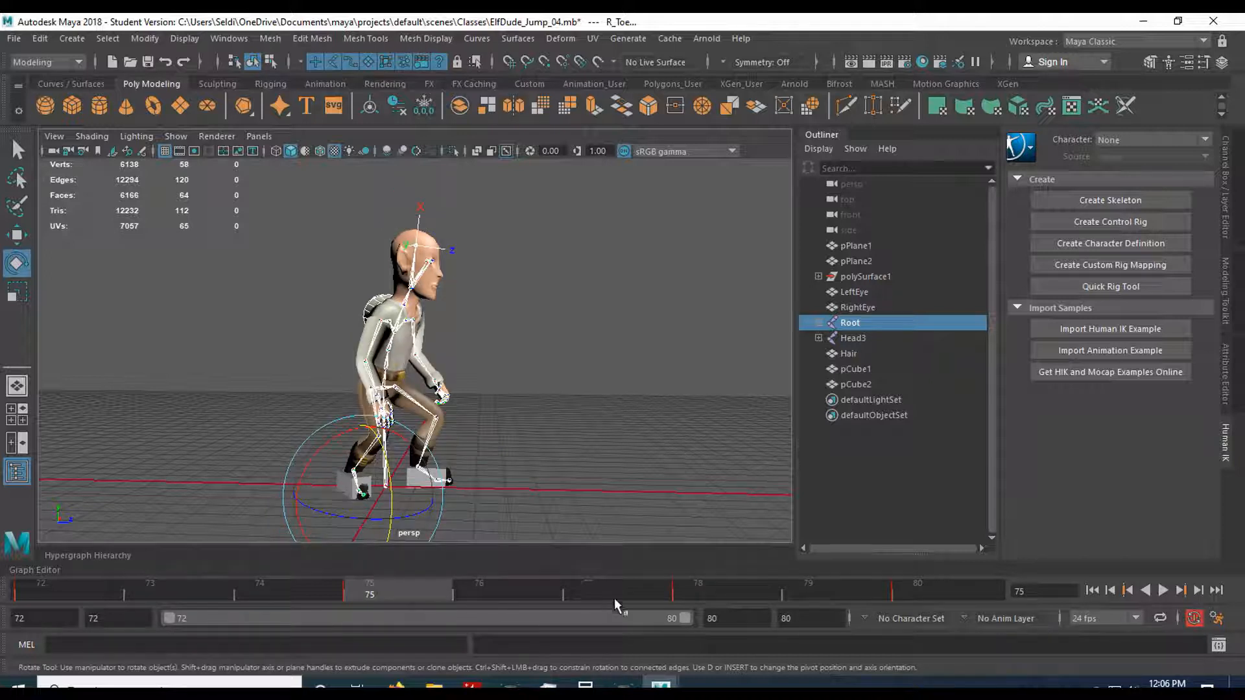
pyautogui.click(697, 591)
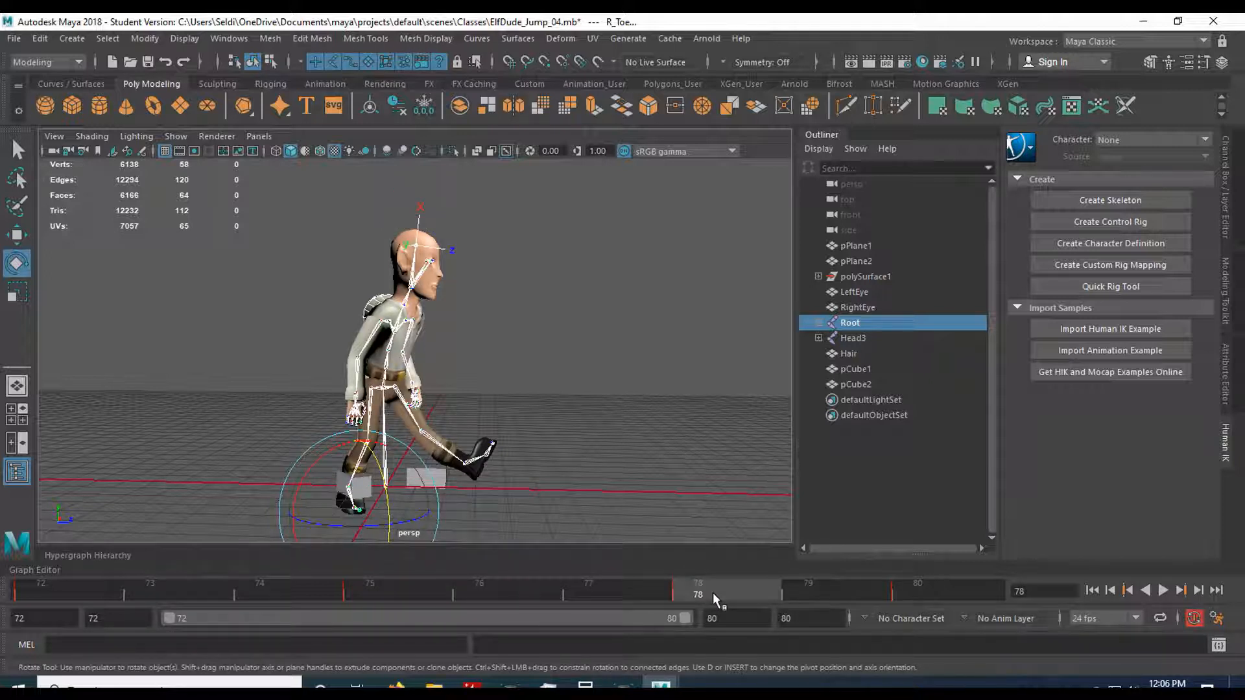
pyautogui.click(399, 586)
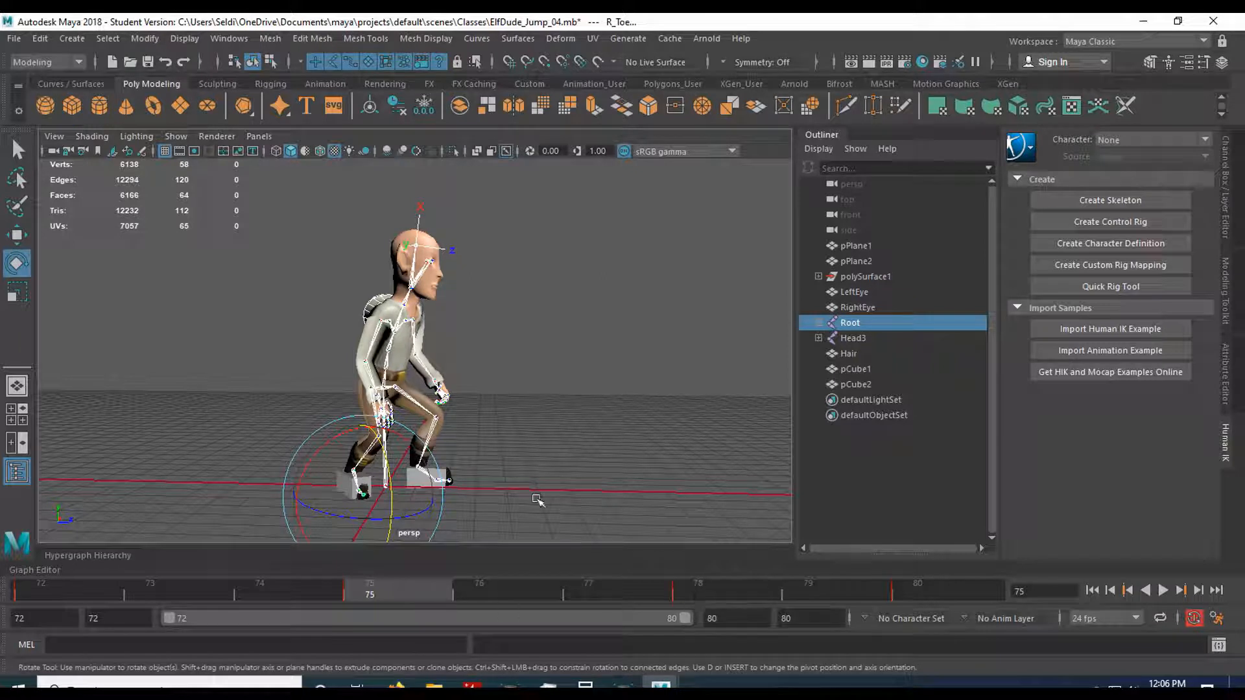
pyautogui.click(711, 594)
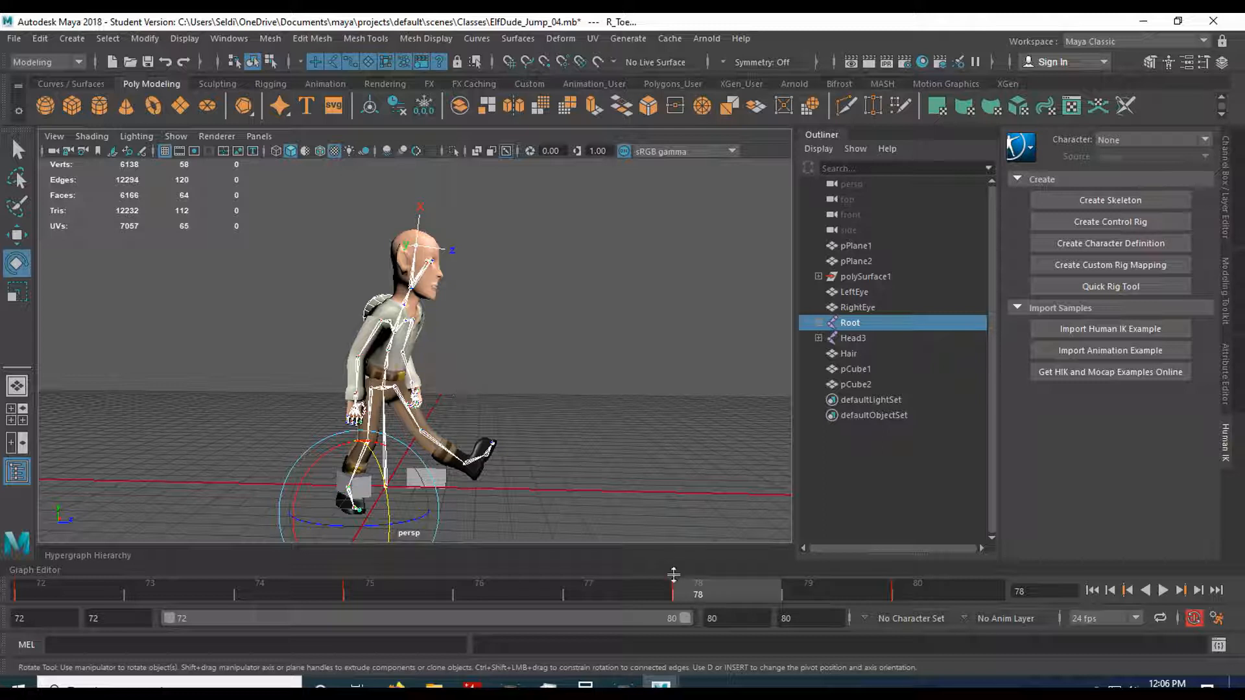
pyautogui.click(416, 583)
pyautogui.click(694, 589)
pyautogui.scroll(2, 483, 410)
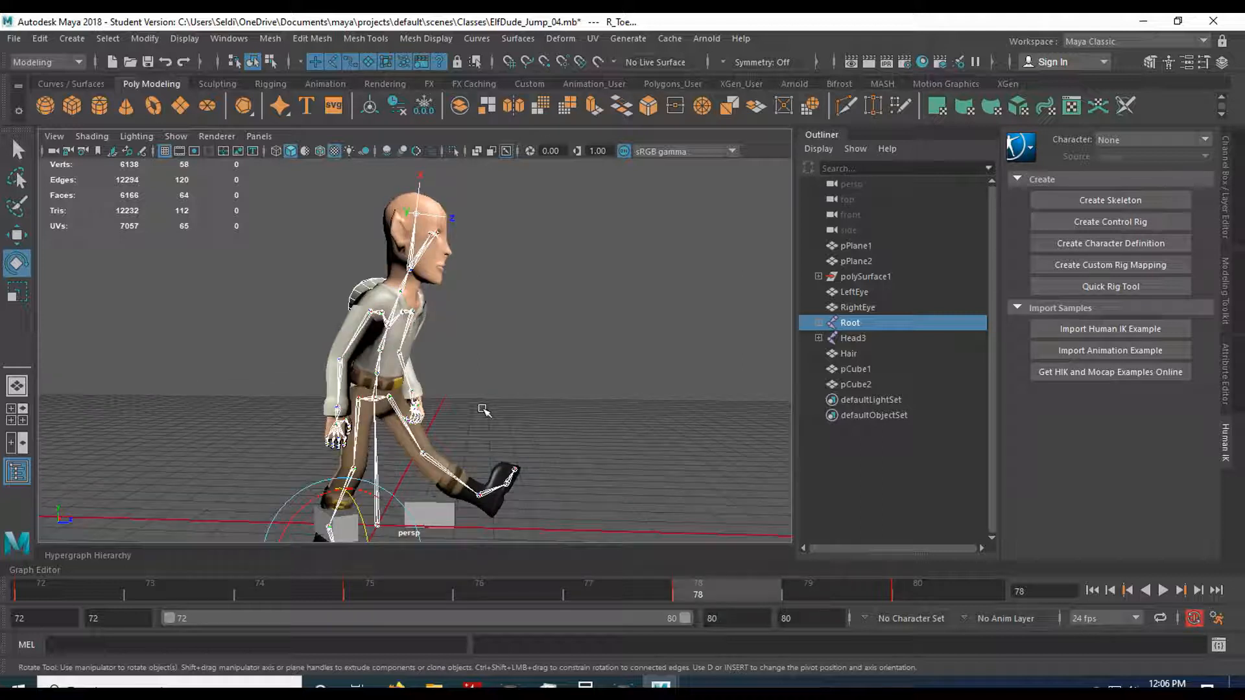
pyautogui.rightClick(718, 589)
pyautogui.click(757, 395)
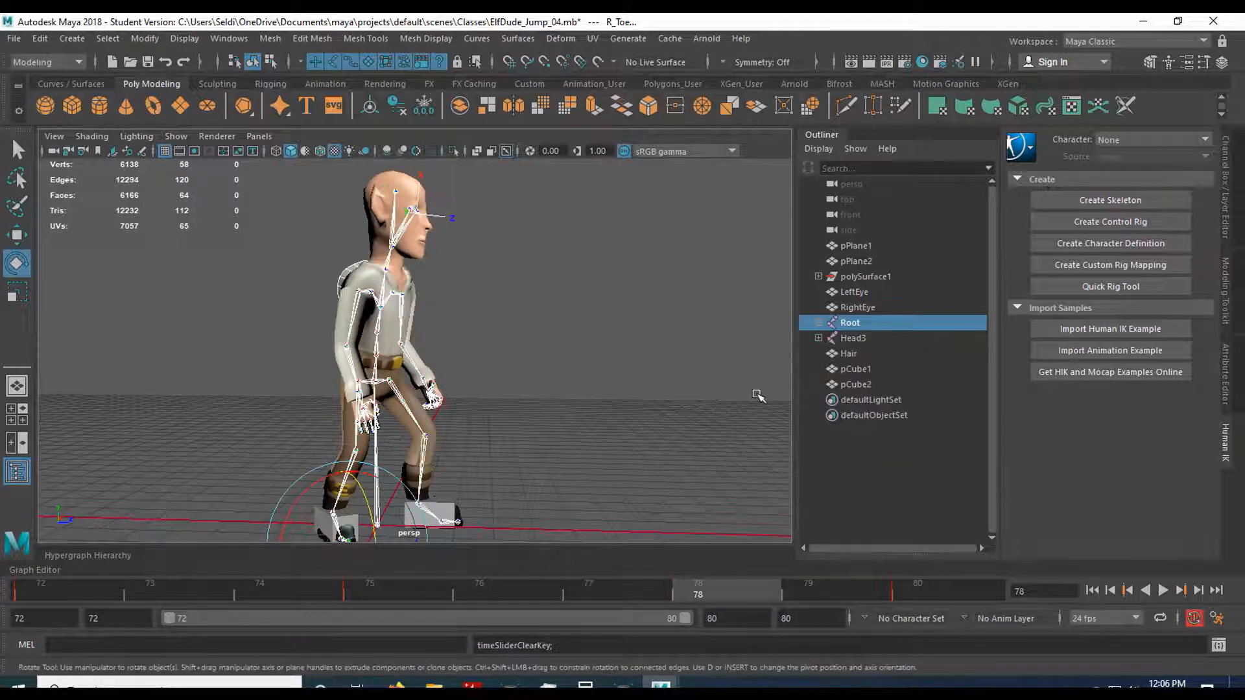
# Key the Root hierarchy's in-between pose at frame 76 and shift that key to frame 77.
pyautogui.click(395, 594)
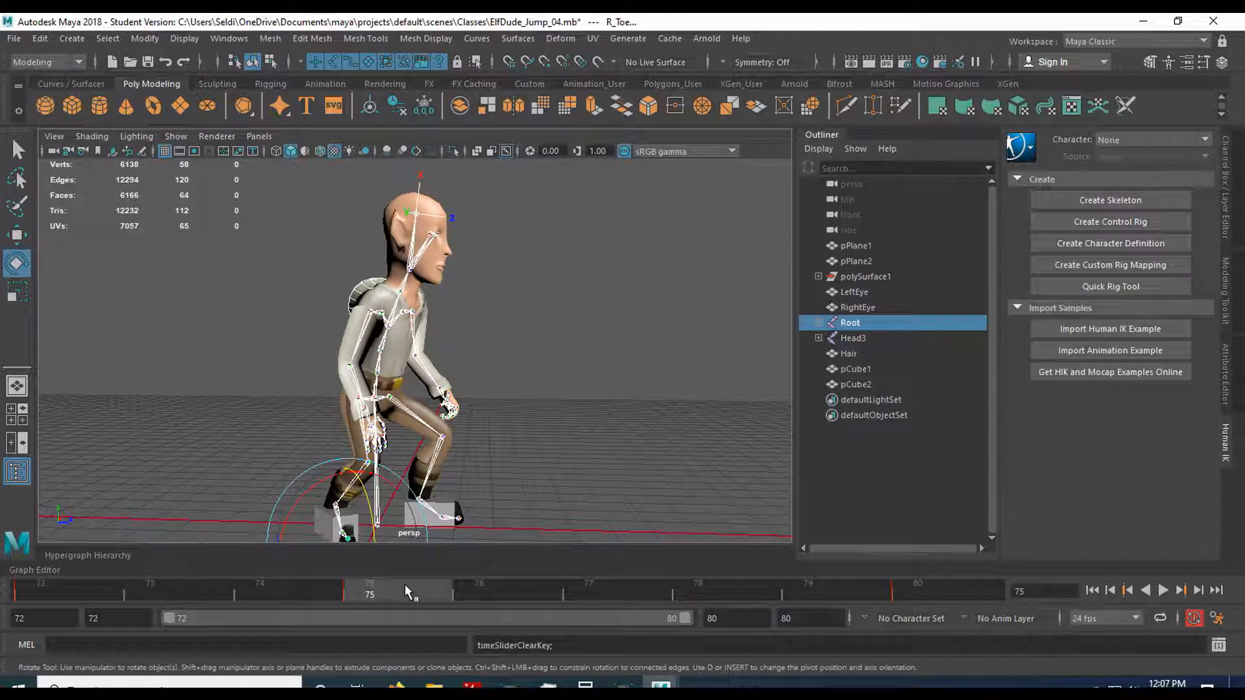
pyautogui.click(498, 591)
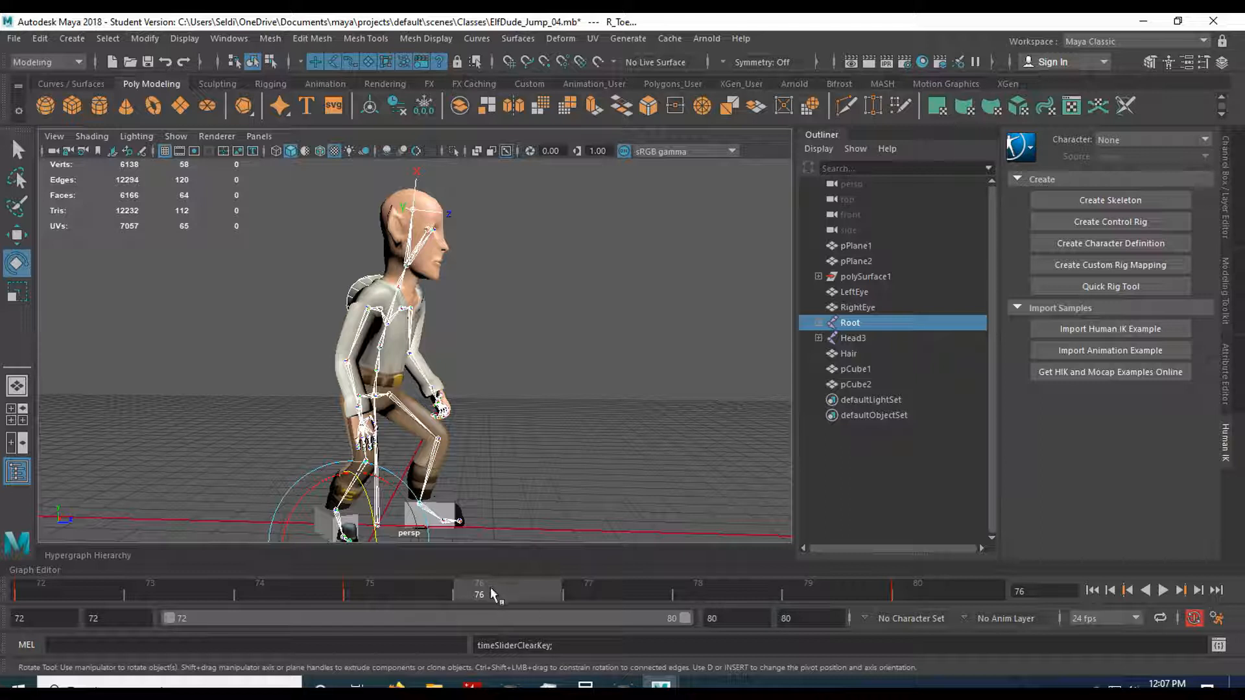
pyautogui.press('s')
pyautogui.keyDown('shift'); pyautogui.click(515, 587); pyautogui.keyUp('shift')
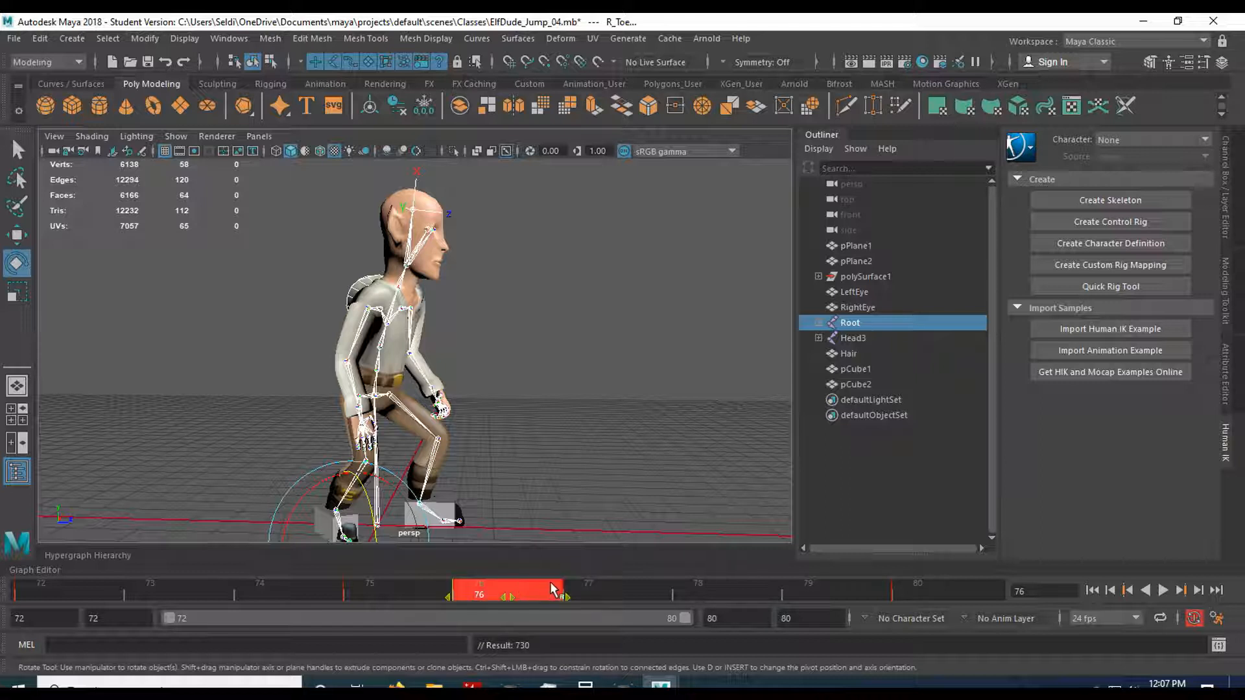
pyautogui.moveTo(519, 589); pyautogui.dragTo(628, 589)
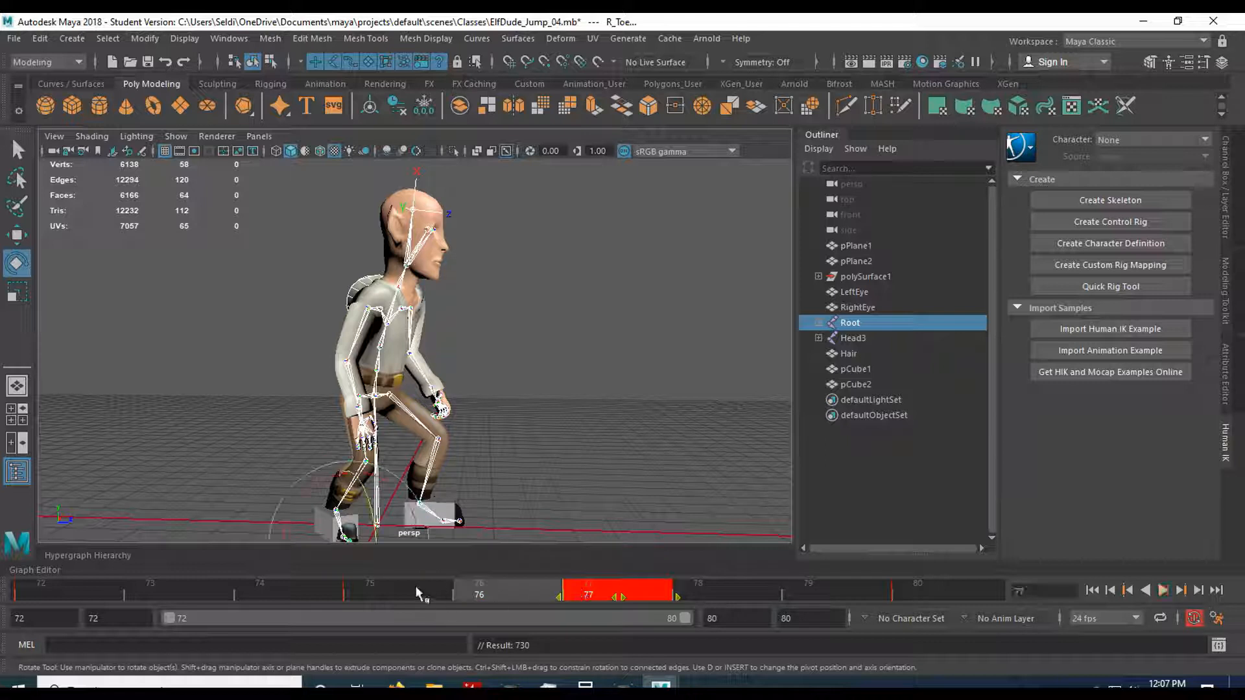
pyautogui.click(563, 475)
pyautogui.hotkey('ctrl', 'z')
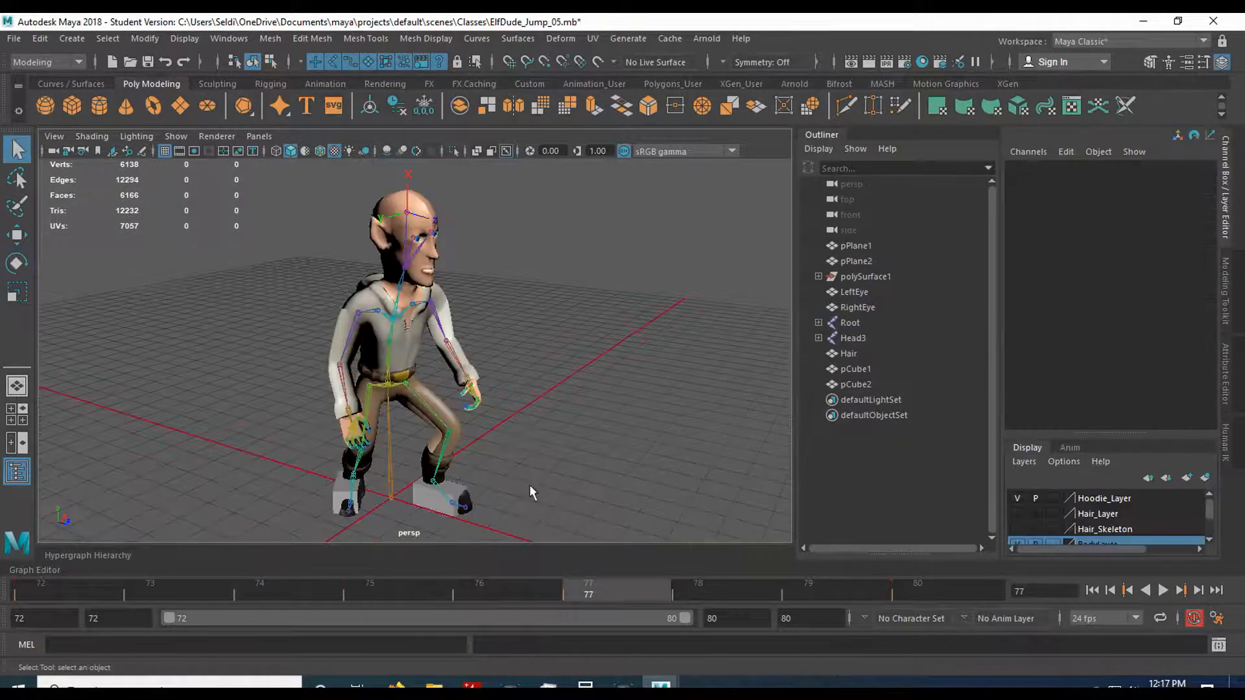
# Scrub repeatedly between frames 75 and 77 to examine the subtle settling movement of the crouch and the planted feet.
pyautogui.click(436, 592)
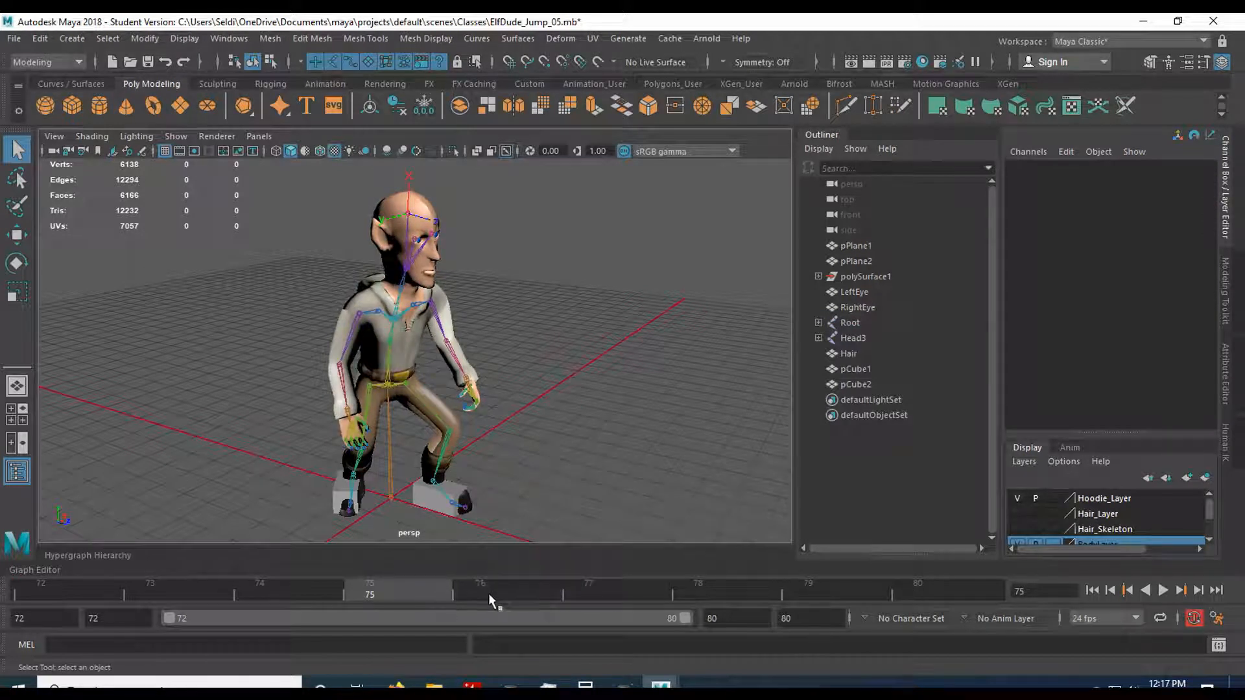
pyautogui.click(603, 599)
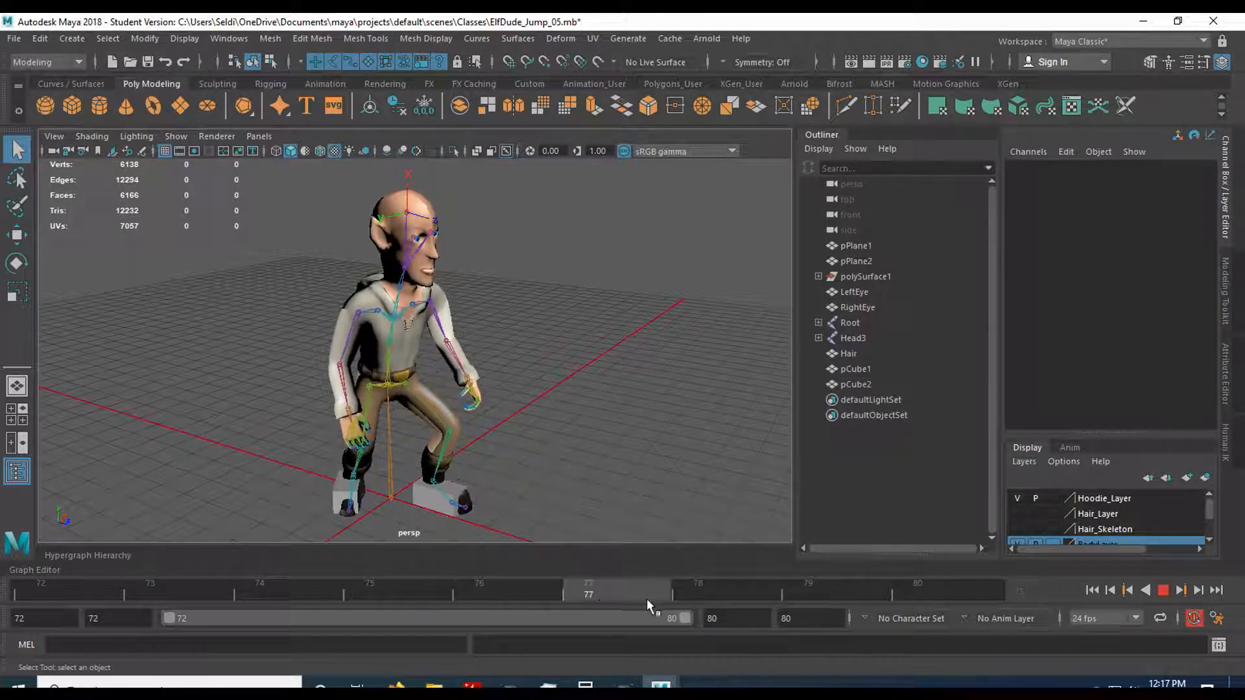
pyautogui.click(442, 590)
pyautogui.click(587, 596)
pyautogui.moveTo(580, 591); pyautogui.dragTo(426, 585)
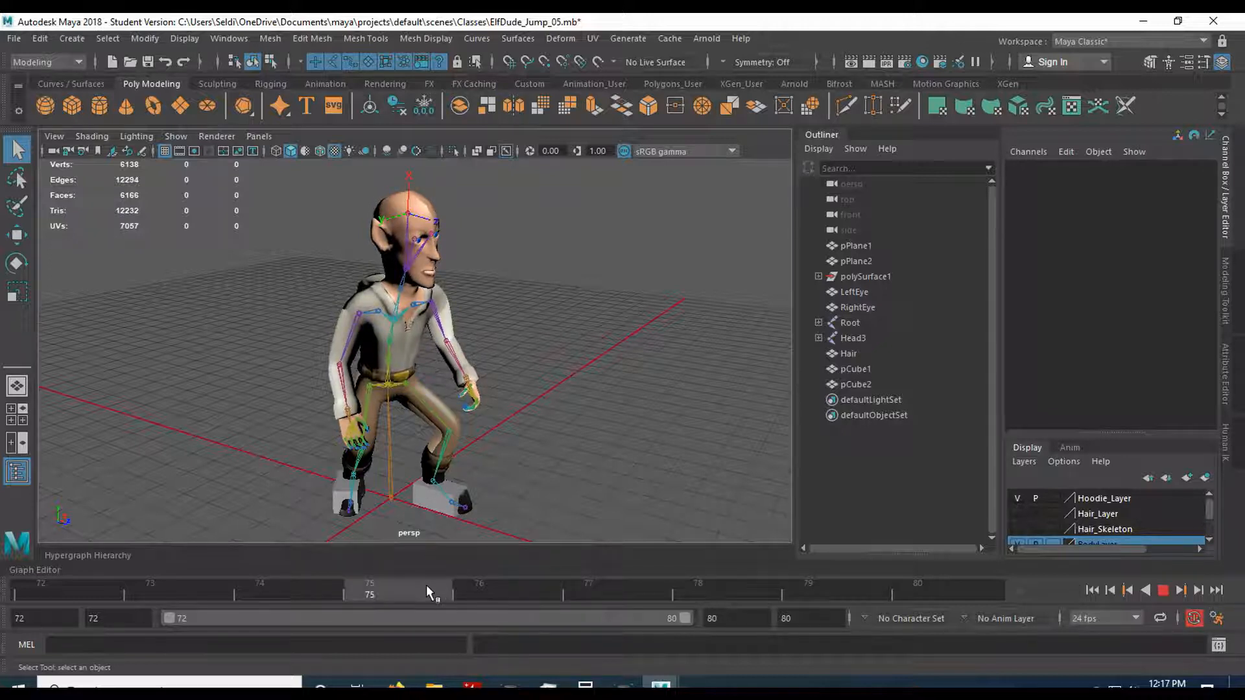
pyautogui.click(608, 590)
pyautogui.click(423, 586)
pyautogui.click(576, 590)
pyautogui.click(414, 591)
pyautogui.click(584, 594)
pyautogui.click(512, 594)
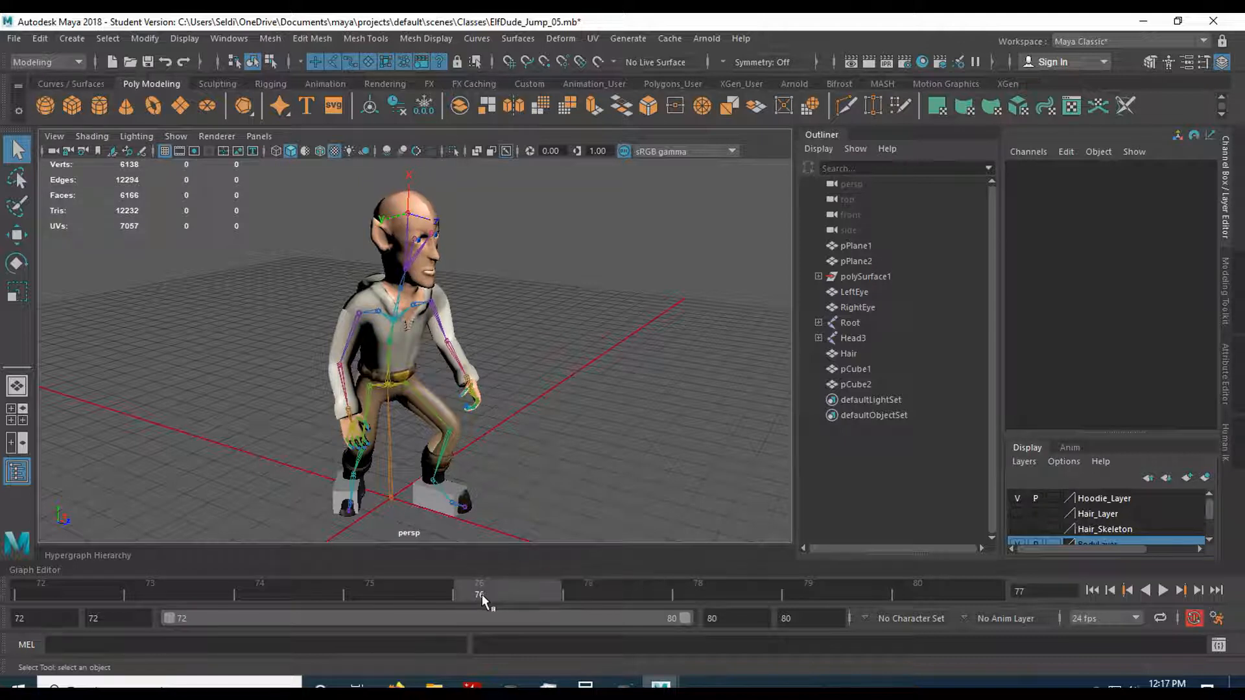
pyautogui.moveTo(581, 594)
pyautogui.mouseDown()
pyautogui.moveTo(521, 596)
pyautogui.moveTo(570, 593)
pyautogui.mouseUp()
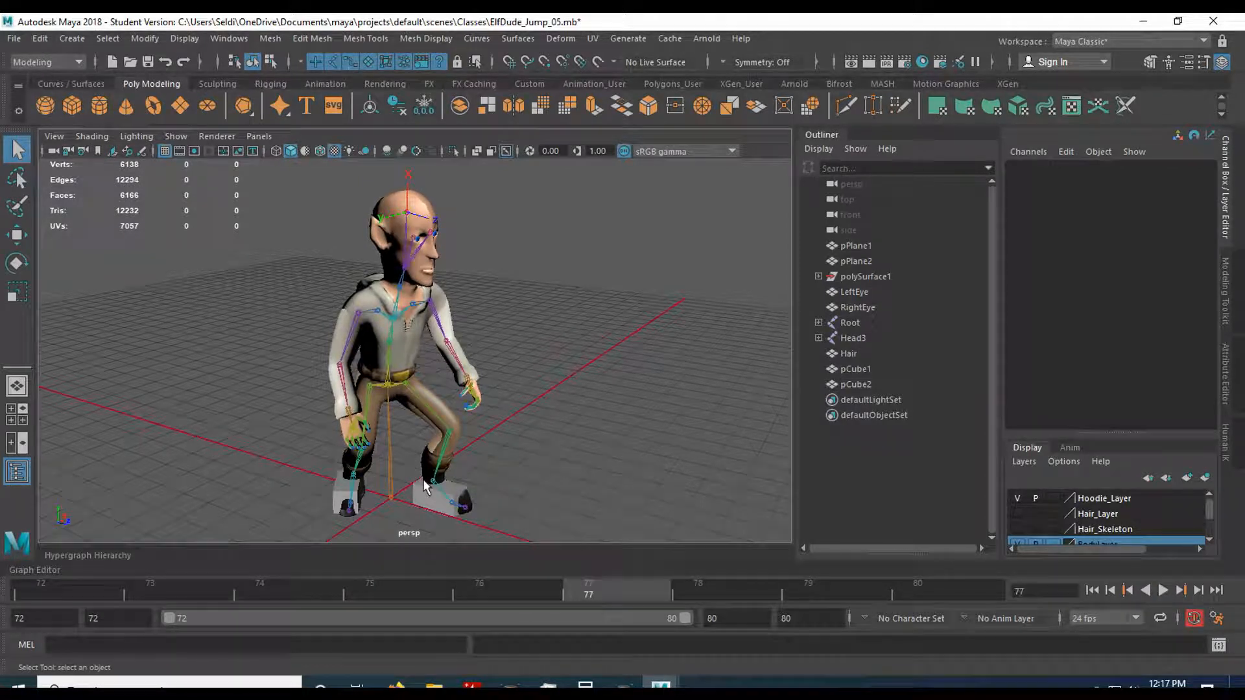
# Select the entire Root joint hierarchy and delete its standing-pose key at frame 80.
pyautogui.click(391, 458)
pyautogui.click(108, 39)
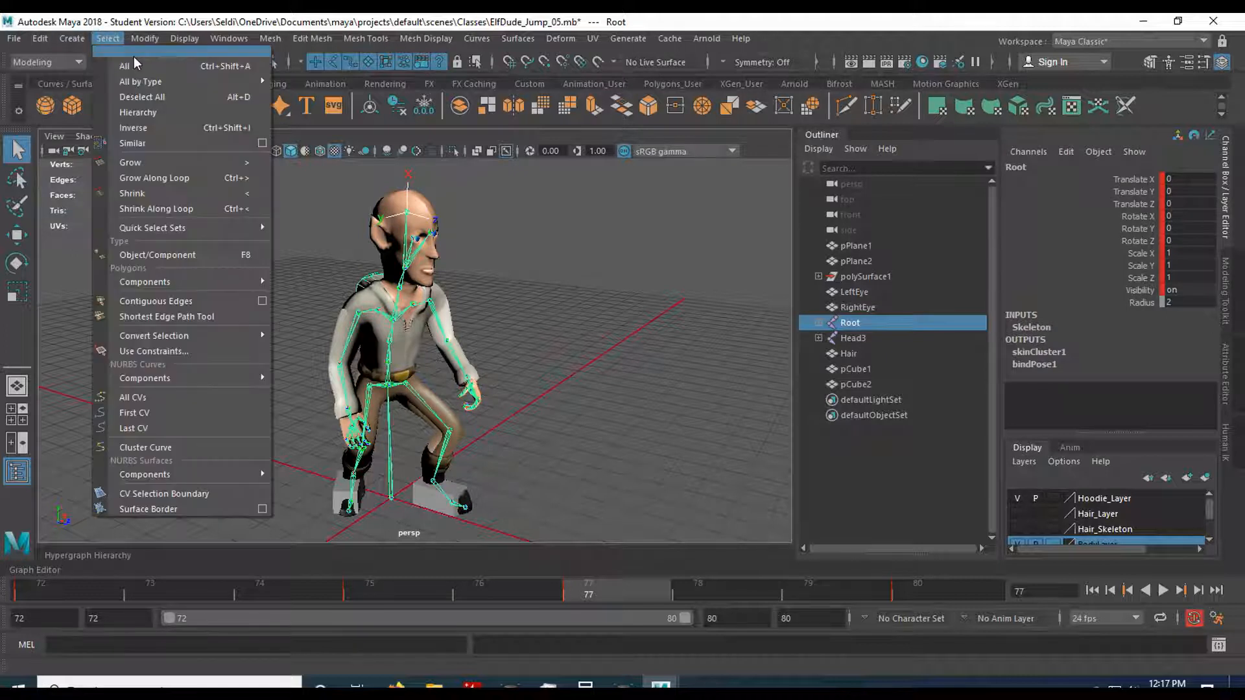
pyautogui.click(165, 115)
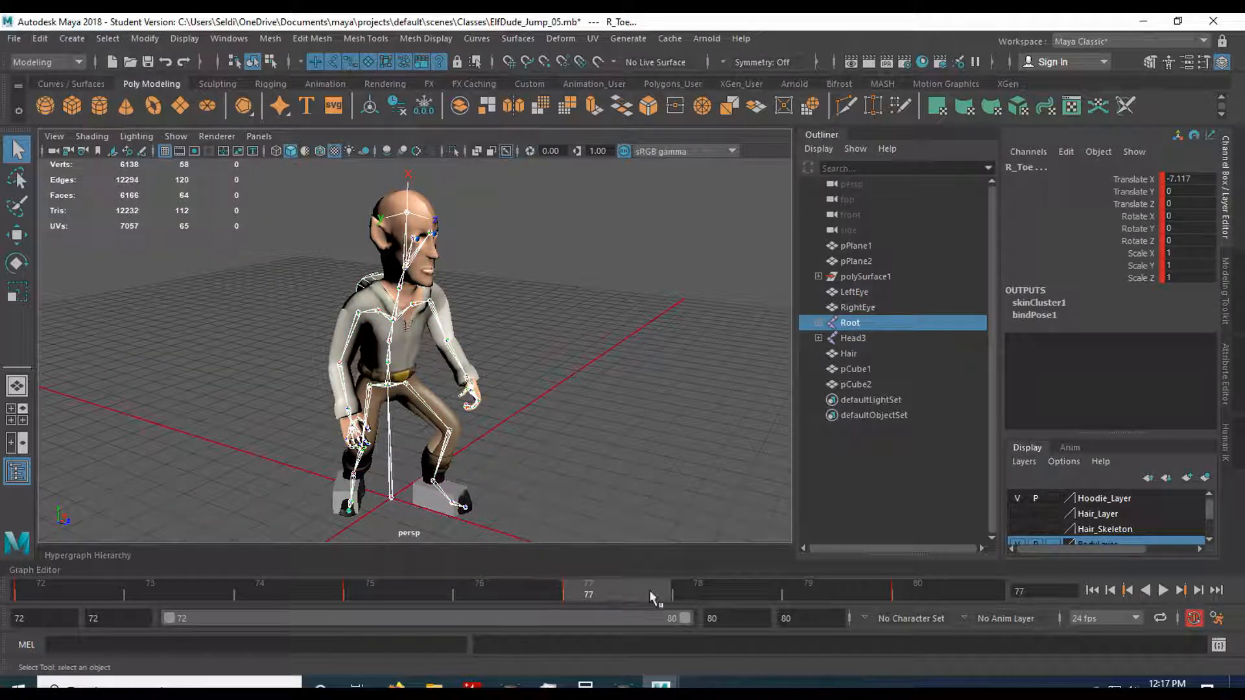
pyautogui.click(933, 586)
pyautogui.rightClick(934, 586)
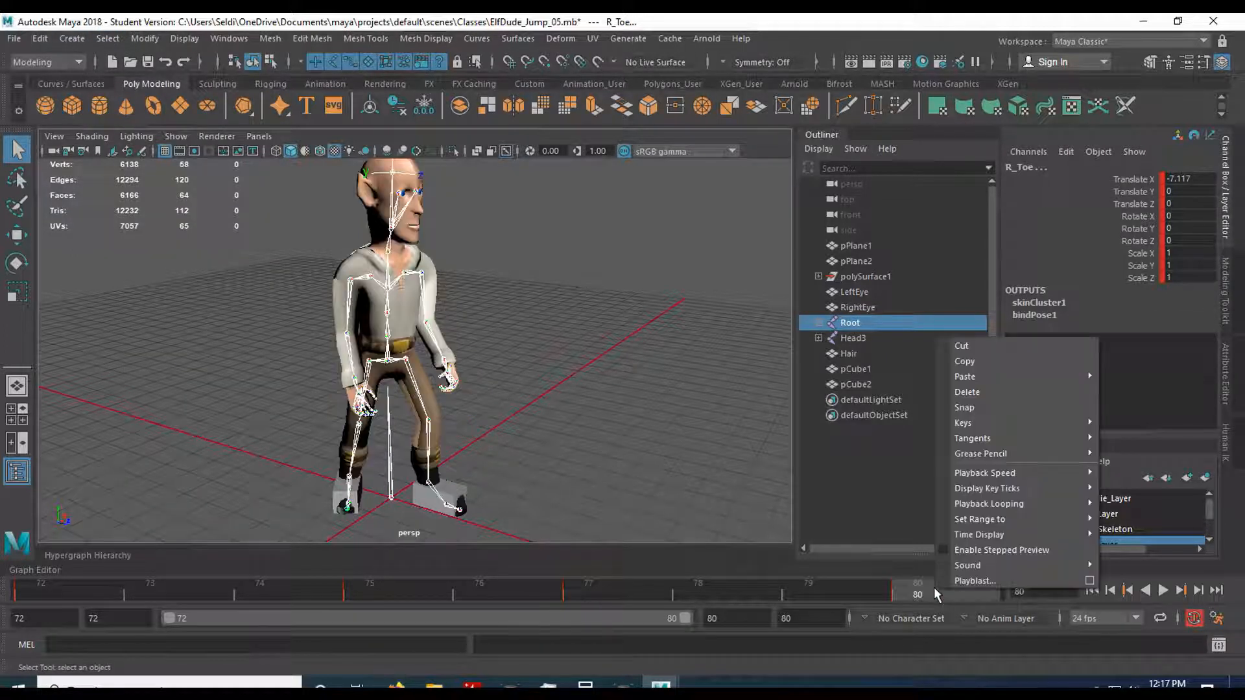
pyautogui.click(995, 390)
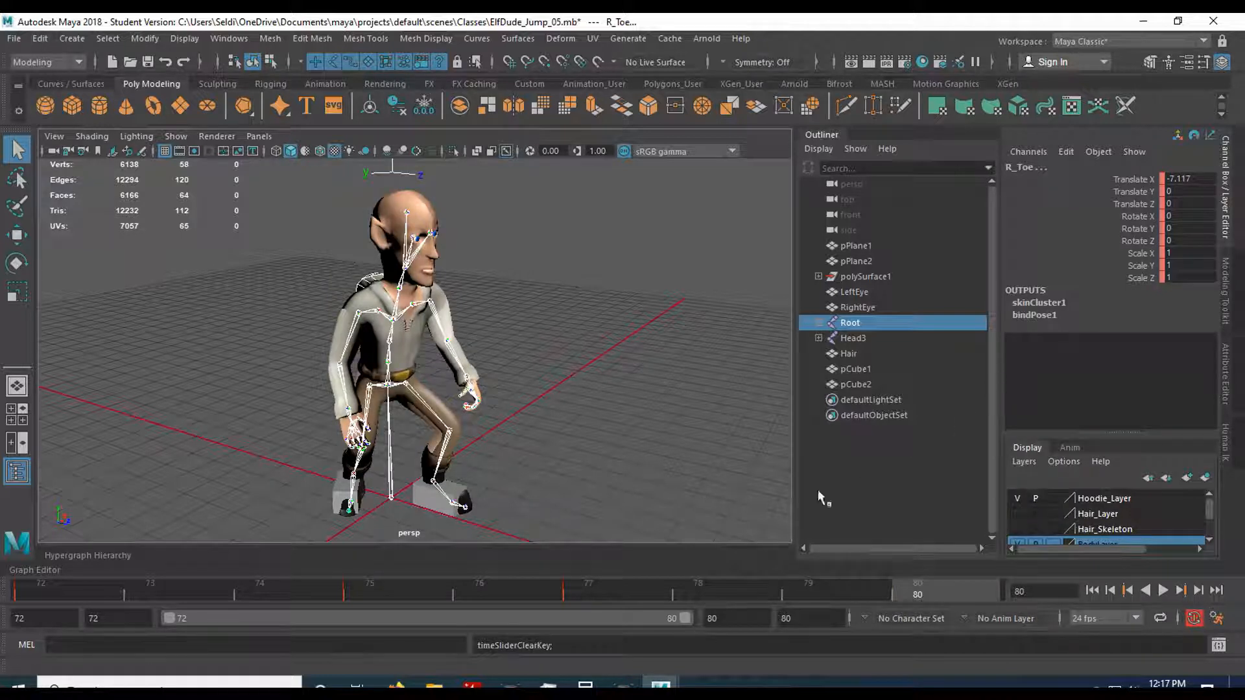
# Delete the Root joint hierarchy's key at frame 77 and scrub the crouch around frame 75.
pyautogui.click(612, 584)
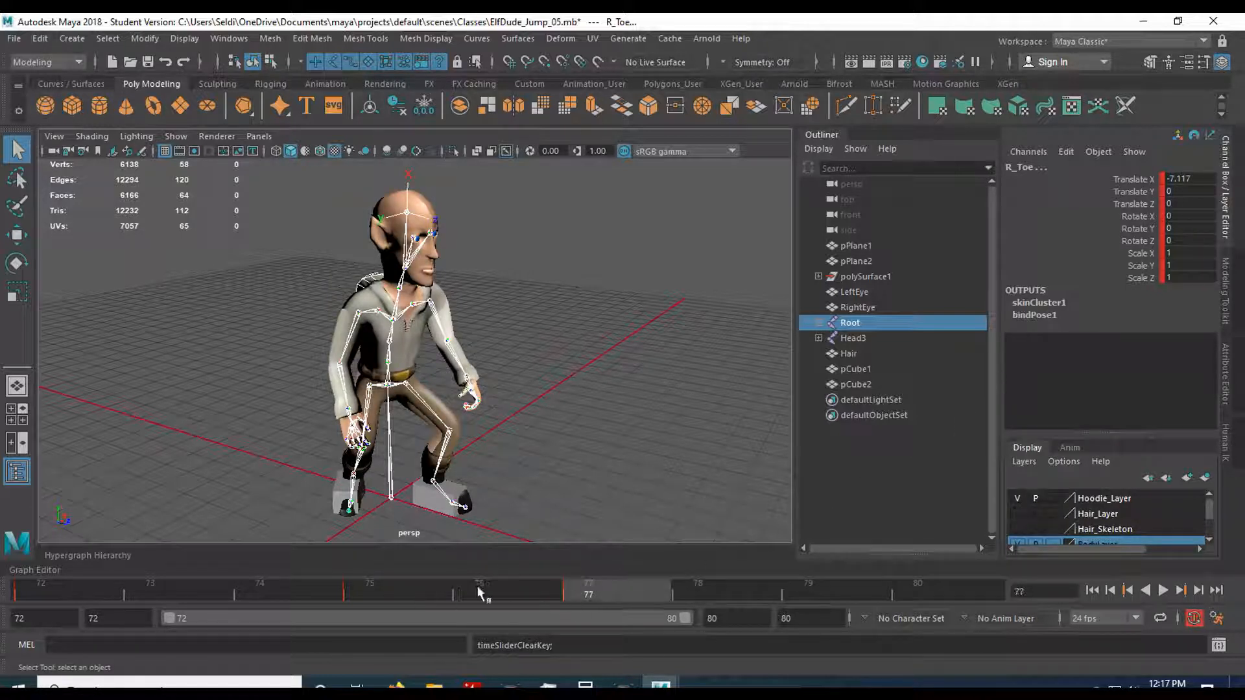
pyautogui.click(477, 586)
pyautogui.moveTo(477, 587); pyautogui.dragTo(579, 595)
pyautogui.rightClick(604, 584)
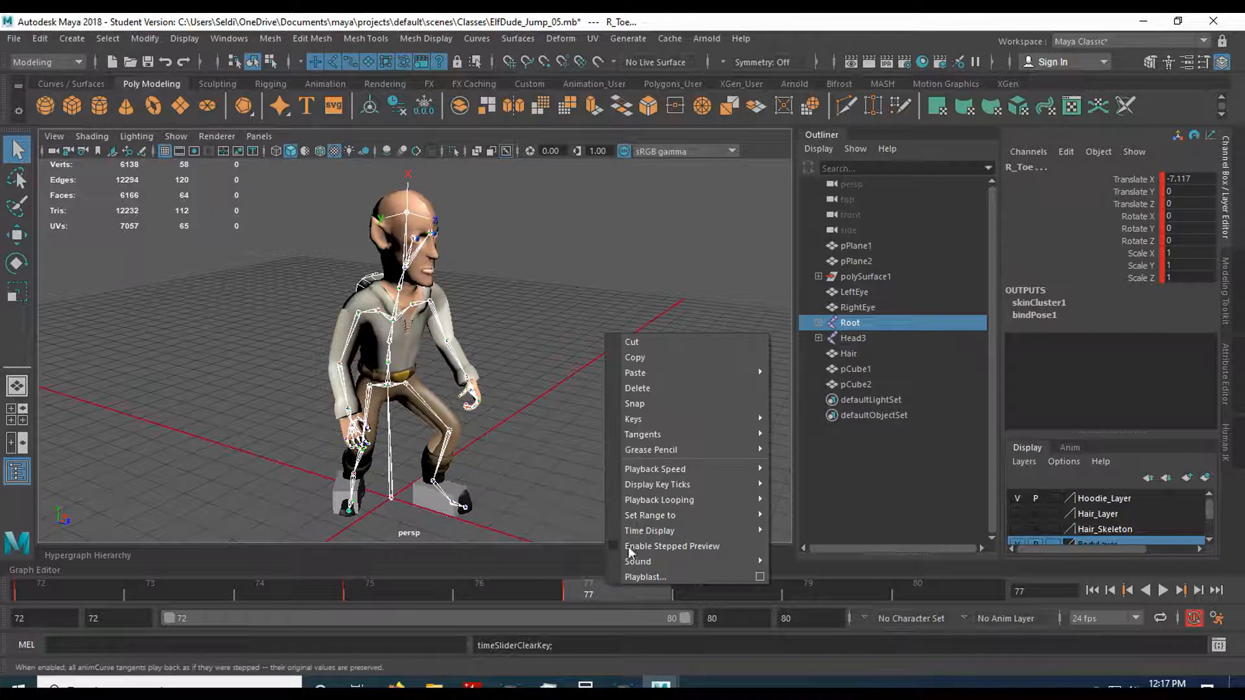
pyautogui.click(659, 392)
pyautogui.moveTo(513, 593); pyautogui.dragTo(427, 578)
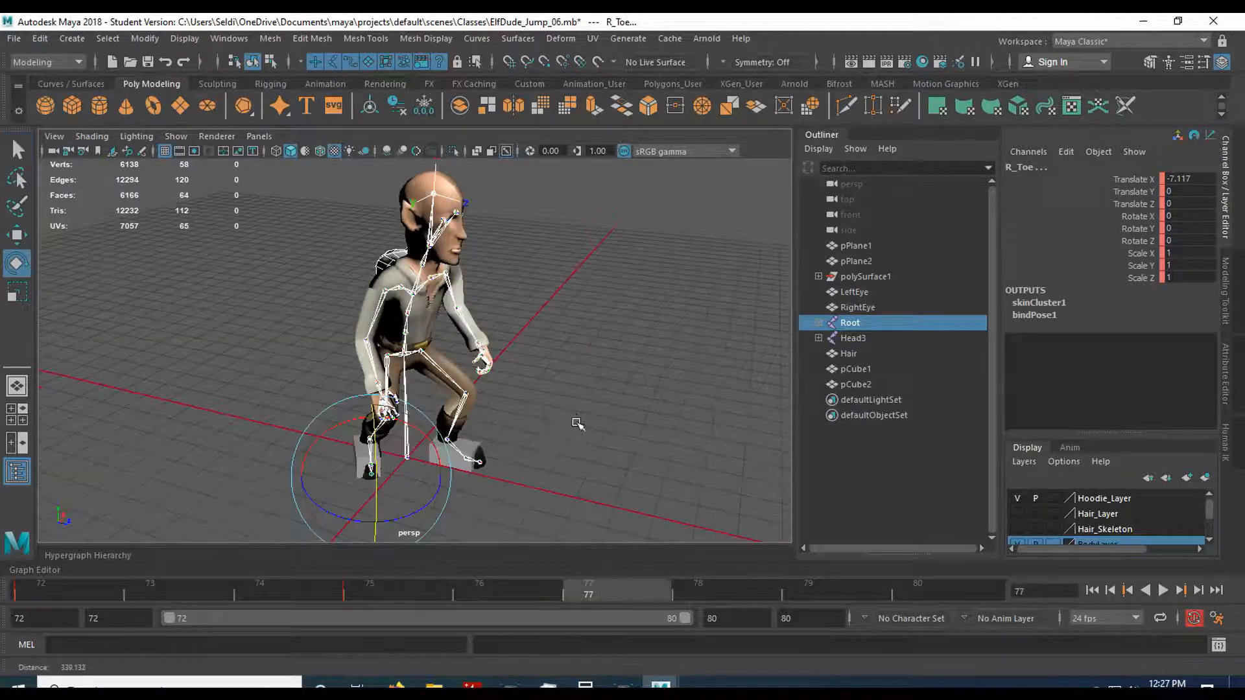
pyautogui.moveTo(575, 423)
pyautogui.keyDown('alt'); pyautogui.mouseDown()
pyautogui.moveTo(566, 433)
pyautogui.moveTo(587, 430)
pyautogui.mouseUp(); pyautogui.keyUp('alt')
# Key the Root joint hierarchy's crouch pose at frame 80 and scrub from frame 77 to 79 to check the hold.
pyautogui.click(395, 593)
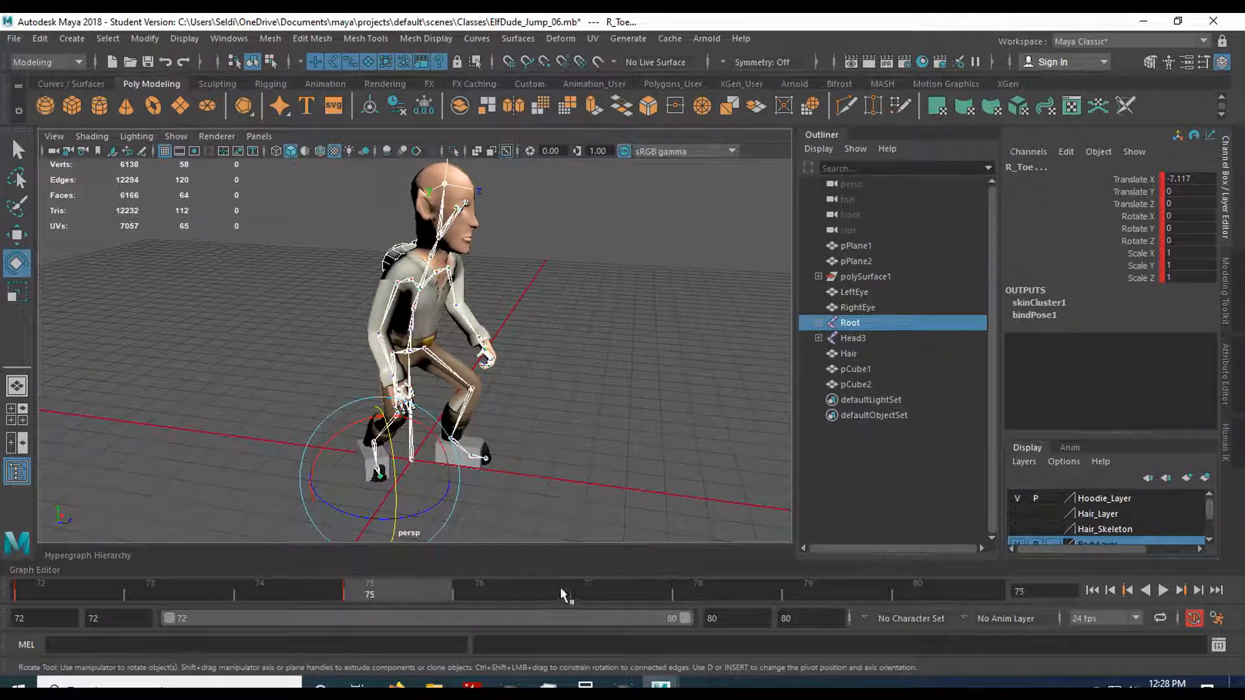
pyautogui.click(581, 589)
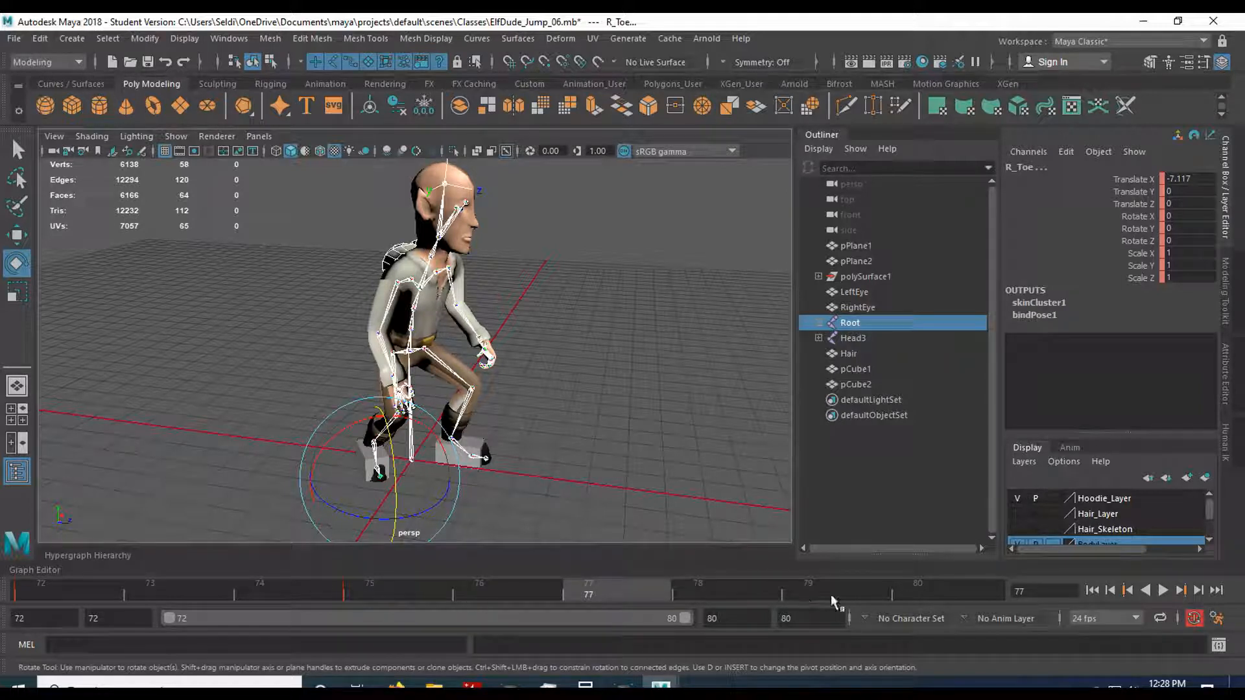
pyautogui.click(934, 590)
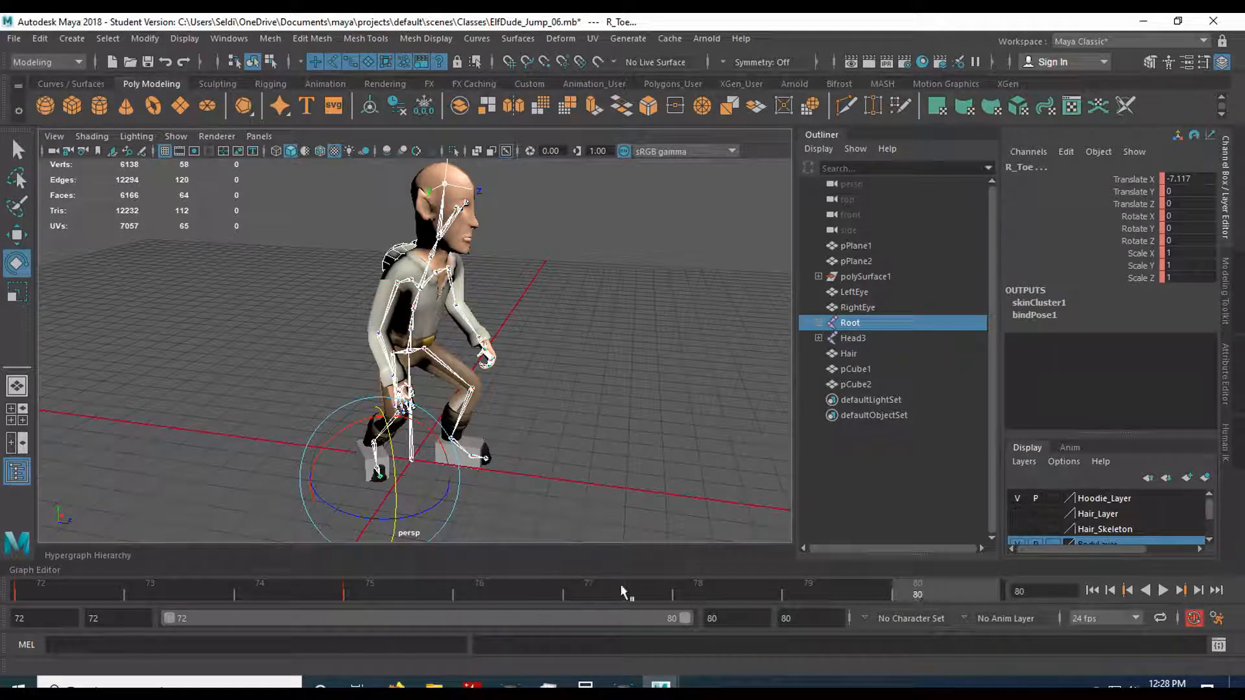
pyautogui.hotkey('ctrl', 'z')
pyautogui.press('s')
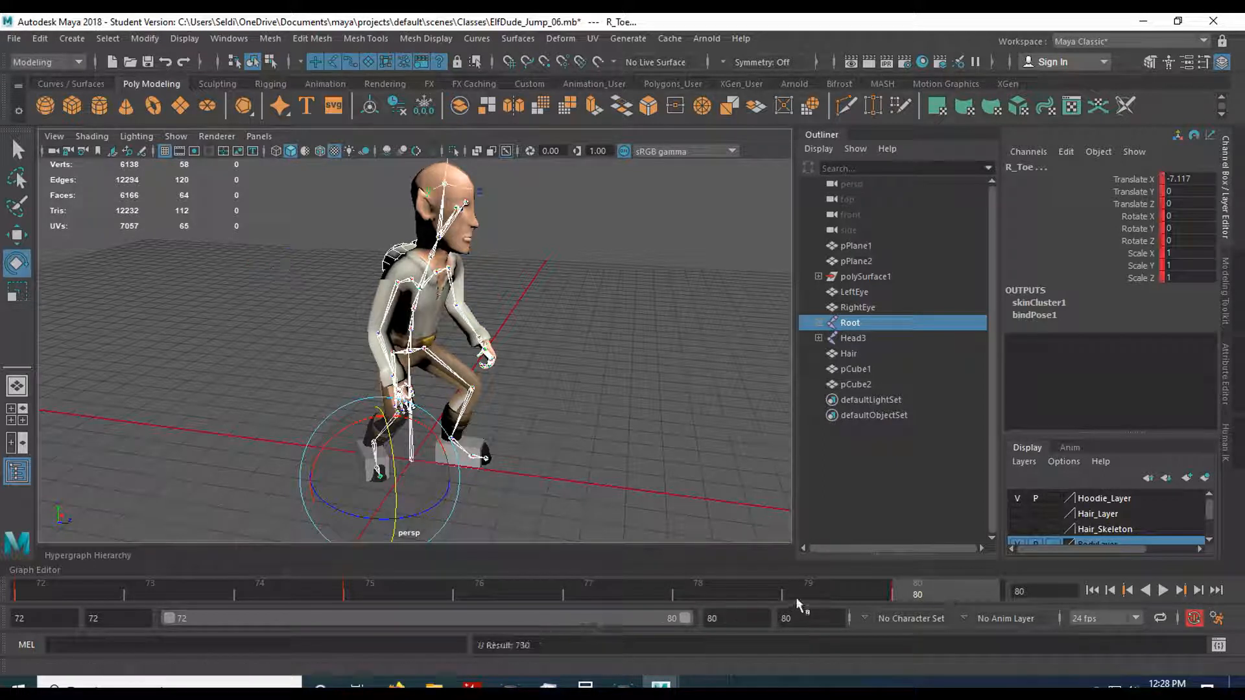
pyautogui.click(675, 593)
pyautogui.moveTo(675, 593)
pyautogui.mouseDown()
pyautogui.moveTo(464, 590)
pyautogui.moveTo(827, 582)
pyautogui.moveTo(363, 587)
pyautogui.moveTo(868, 582)
pyautogui.mouseUp()
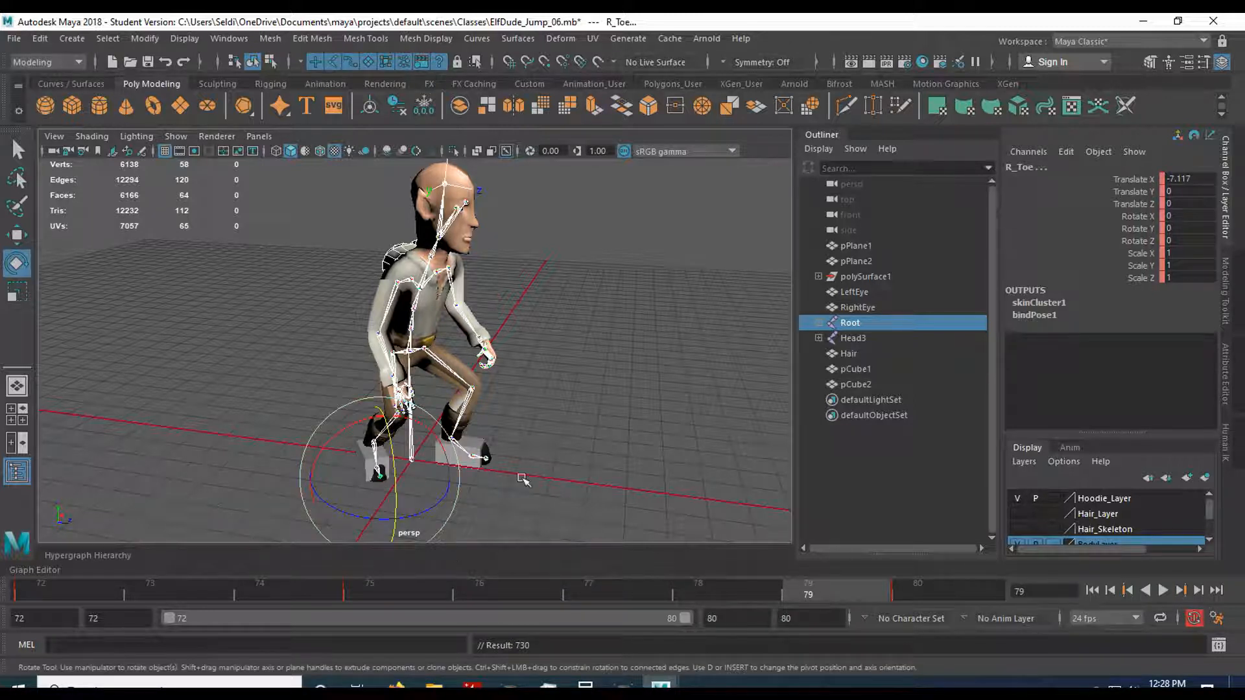
# Deselect the joints and save the scene, accepting the student version notice.
pyautogui.click(523, 454)
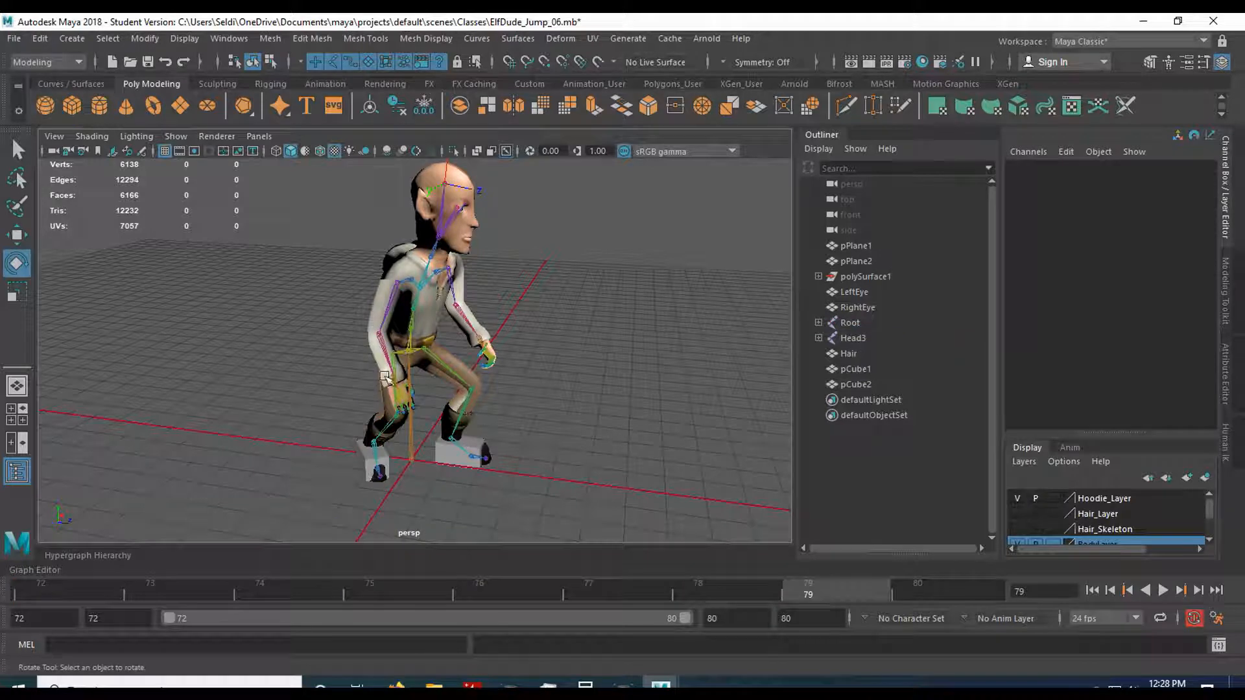
pyautogui.click(13, 38)
pyautogui.click(51, 101)
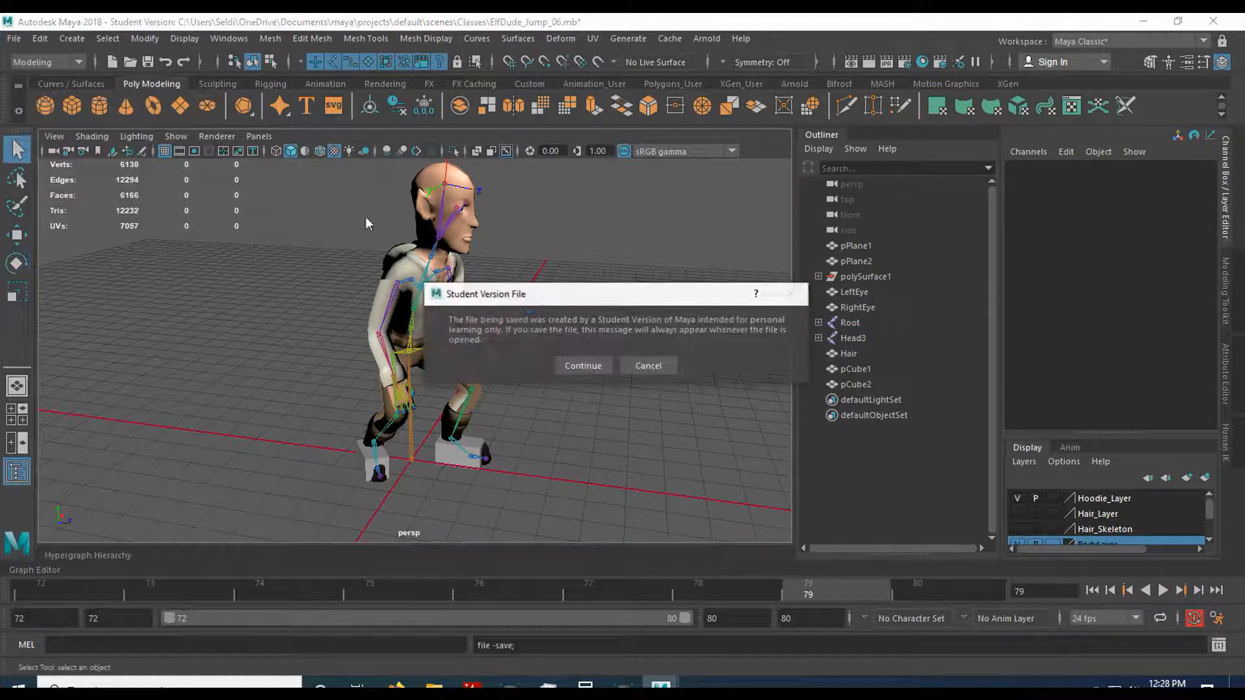
pyautogui.click(578, 364)
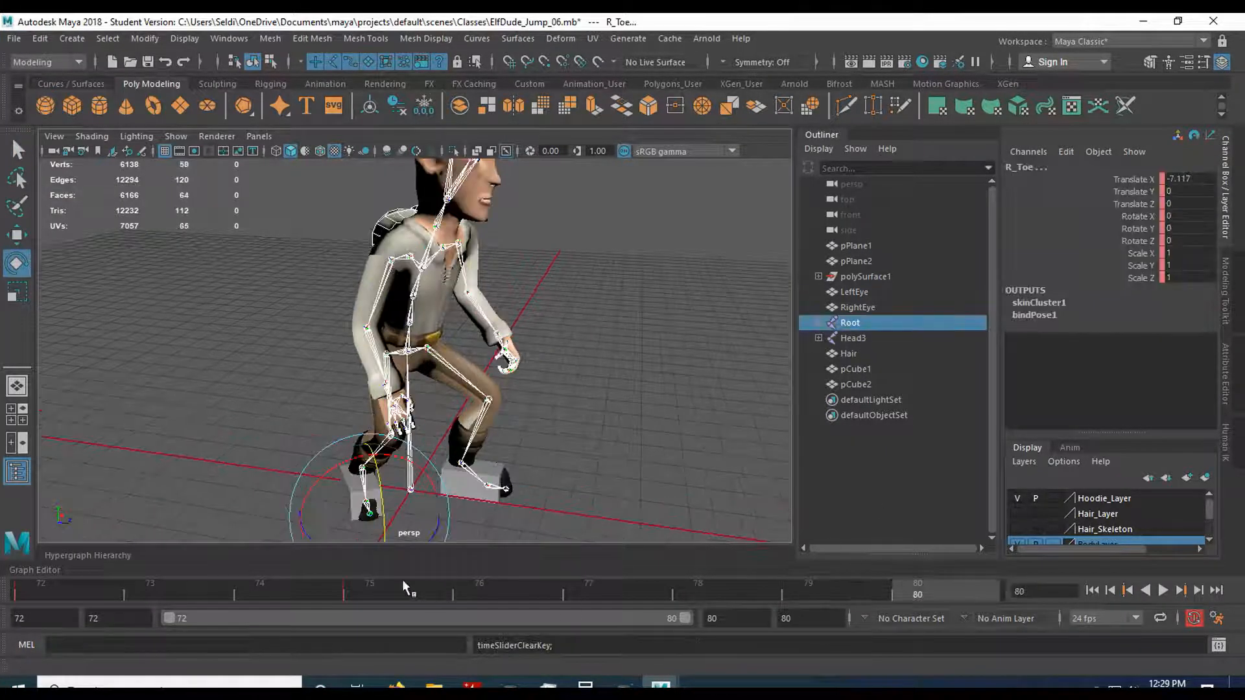
# Key the Root joint hierarchy's crouch pose at frame 77 and compare frames 75 to 77 in the side view.
pyautogui.scroll(-2, 541, 479)
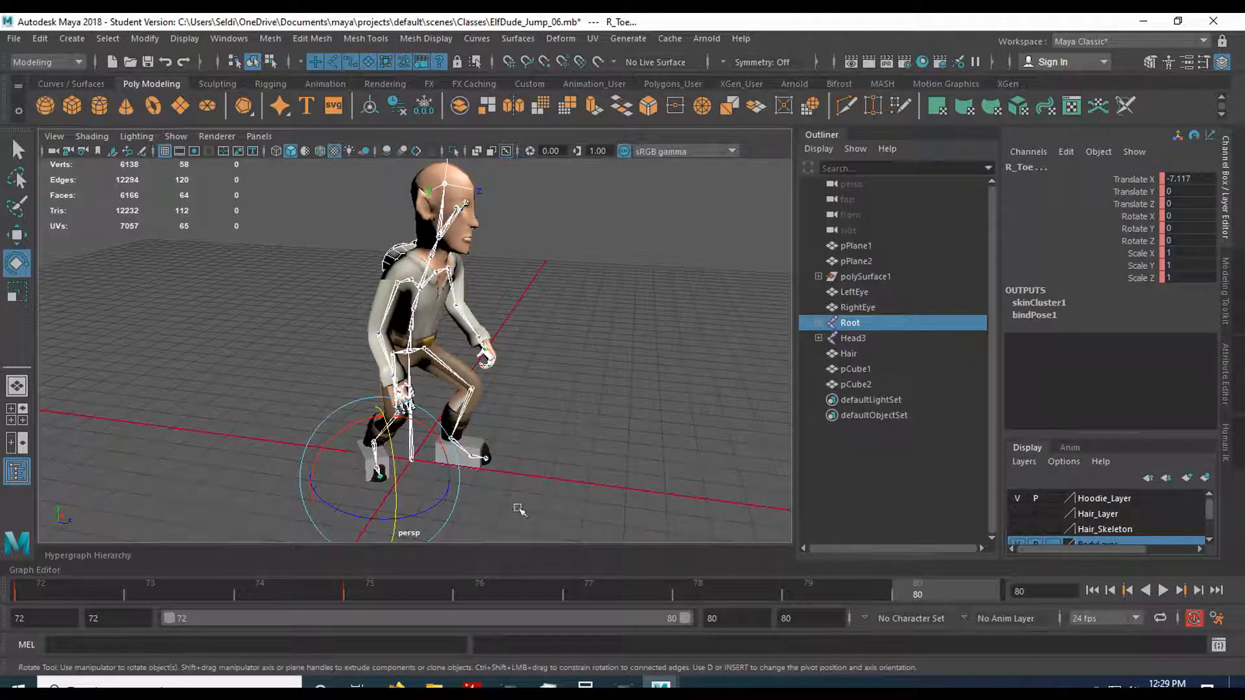
pyautogui.click(582, 590)
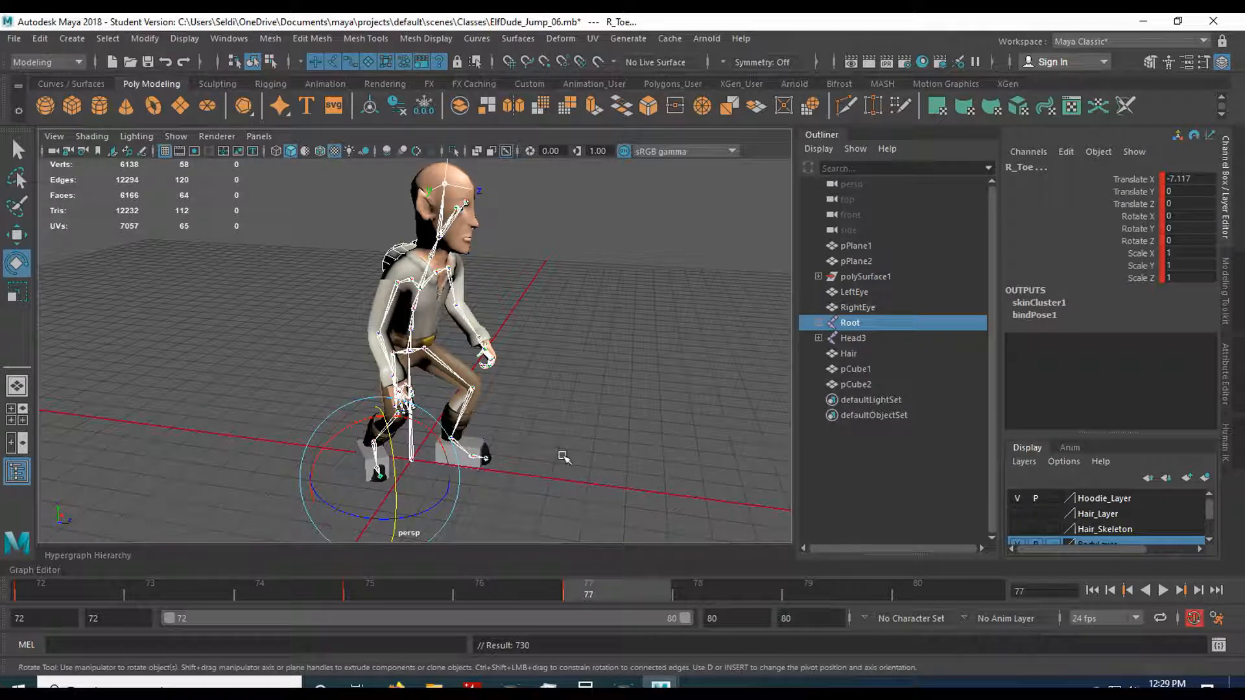
pyautogui.press('space')
pyautogui.press('space')
pyautogui.press('q')
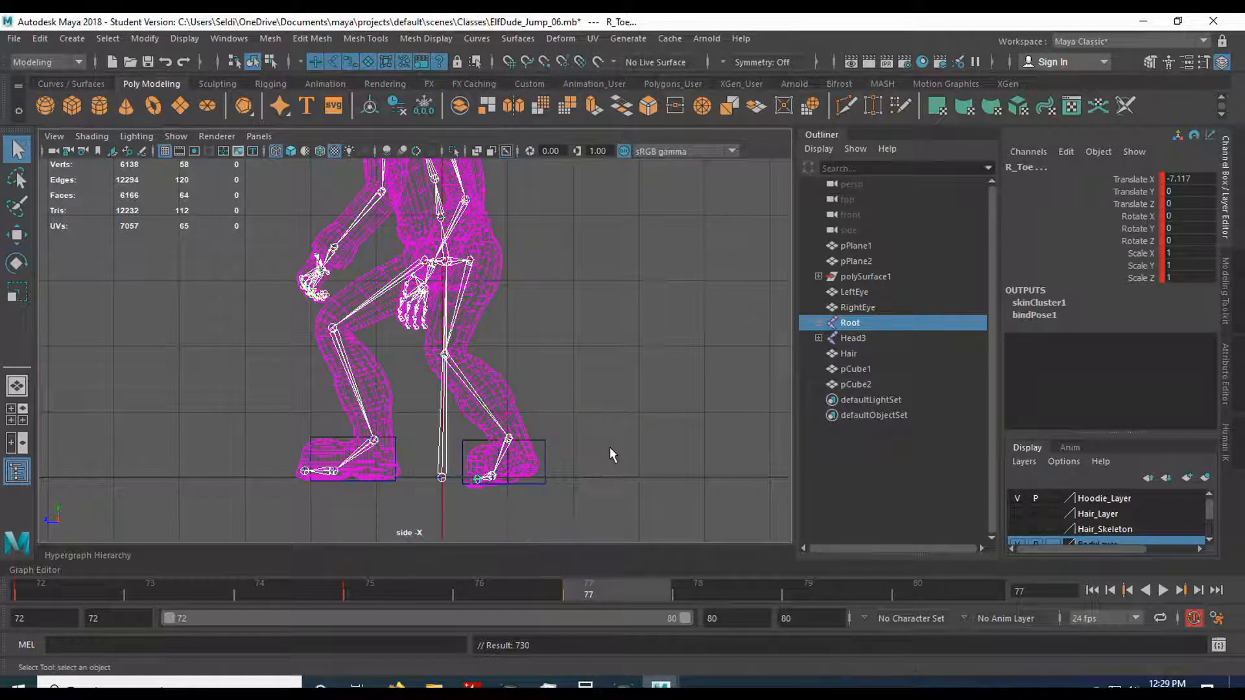
pyautogui.click(585, 478)
pyautogui.click(524, 589)
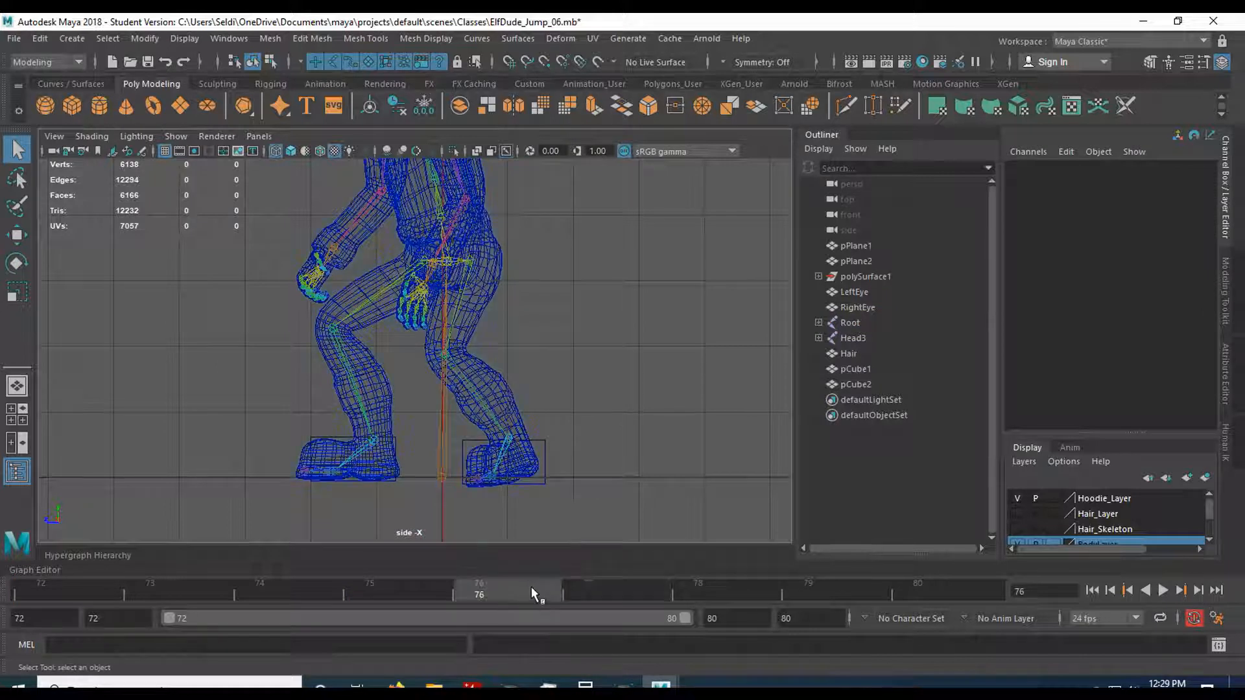
pyautogui.click(417, 589)
pyautogui.click(505, 582)
pyautogui.click(601, 585)
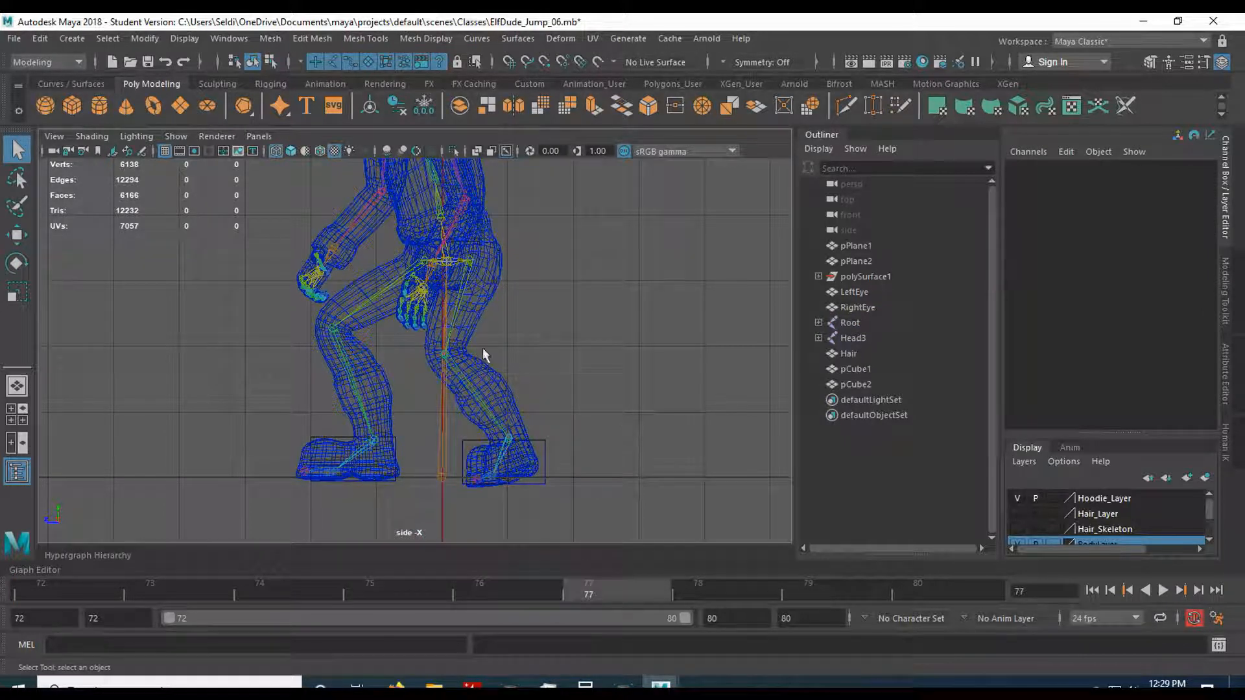
# Lower the Pelvis joint at frame 77 to a Translate X of about 49.1.
pyautogui.click(447, 258)
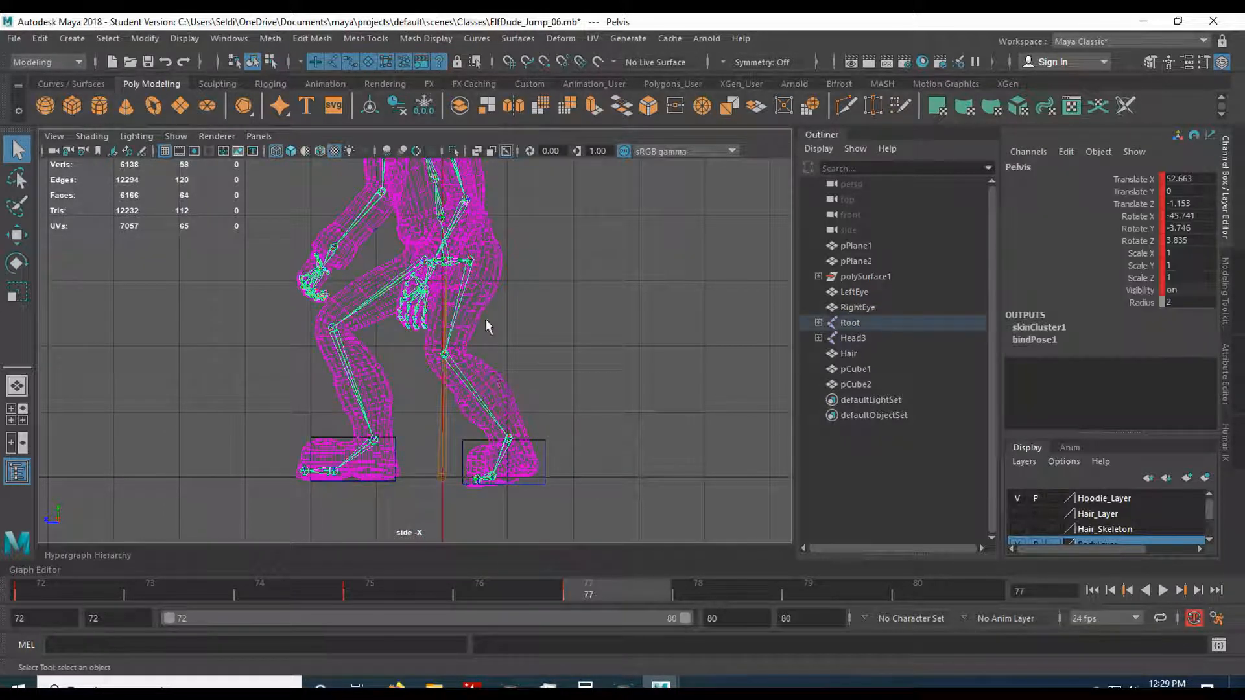
pyautogui.press('w')
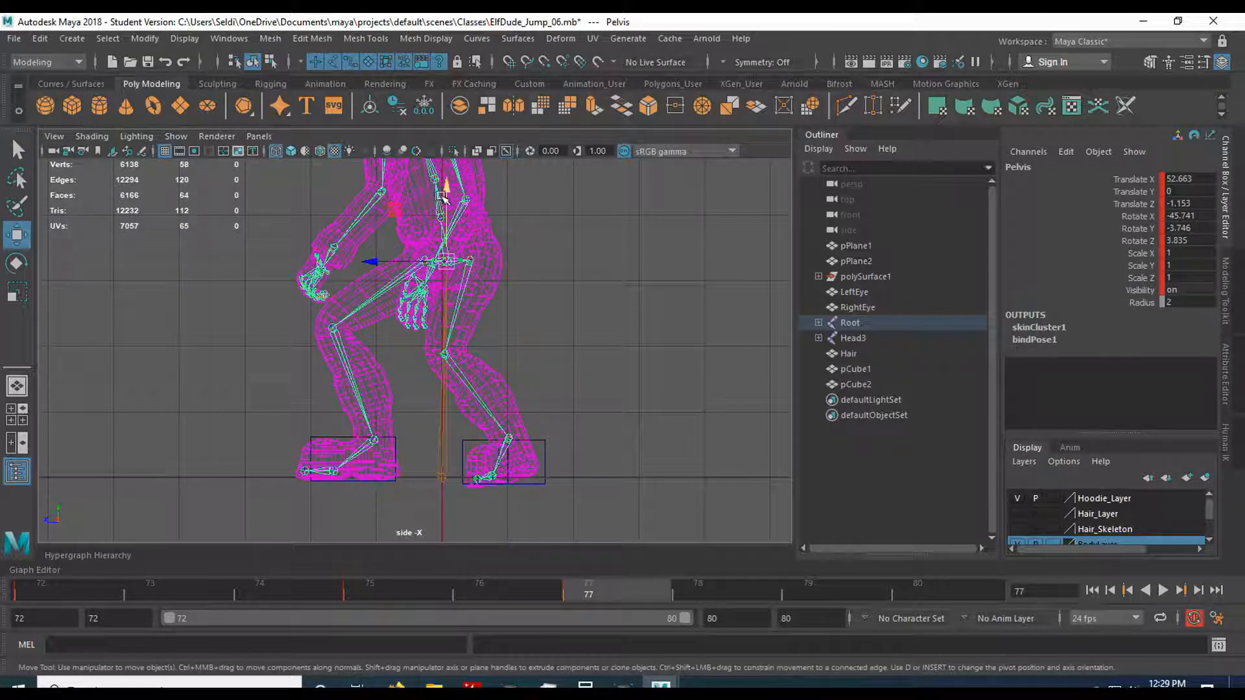
pyautogui.click(446, 190)
pyautogui.moveTo(445, 191); pyautogui.dragTo(442, 208)
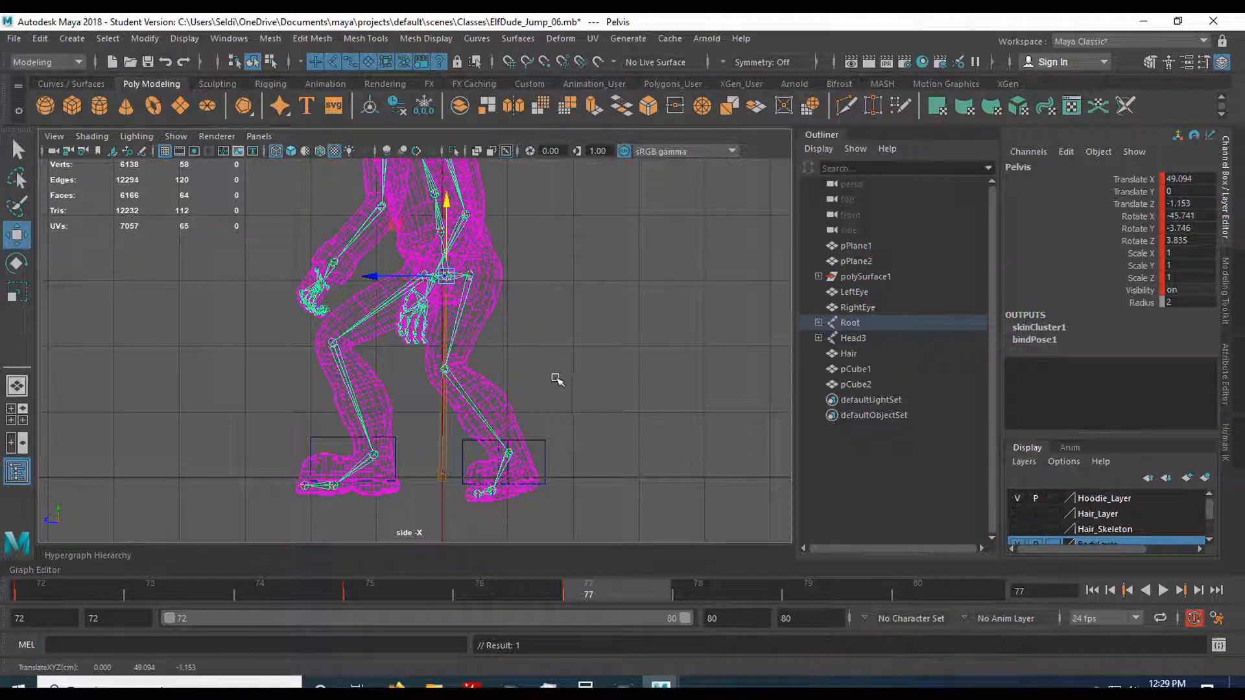
# Rotate R_Hip and bend R_Knee to a Rotate Y of about 85.9 so the right foot lifts back into its guide block.
pyautogui.press('space')
pyautogui.press('space')
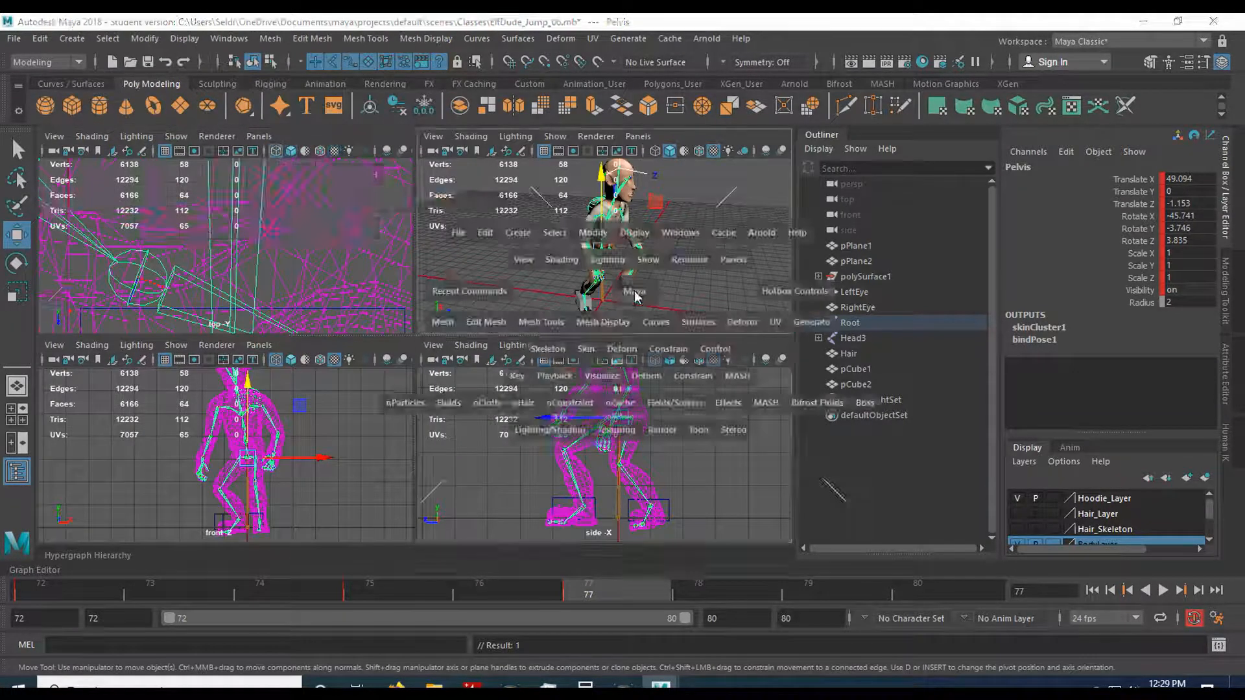
pyautogui.keyDown('alt'); pyautogui.moveTo(478, 462); pyautogui.dragTo(564, 398, button='middle'); pyautogui.keyUp('alt')
pyautogui.keyDown('alt'); pyautogui.moveTo(483, 454); pyautogui.dragTo(536, 431); pyautogui.keyUp('alt')
pyautogui.scroll(2, 533, 421)
pyautogui.keyDown('alt'); pyautogui.moveTo(532, 415); pyautogui.dragTo(465, 478, button='middle'); pyautogui.keyUp('alt')
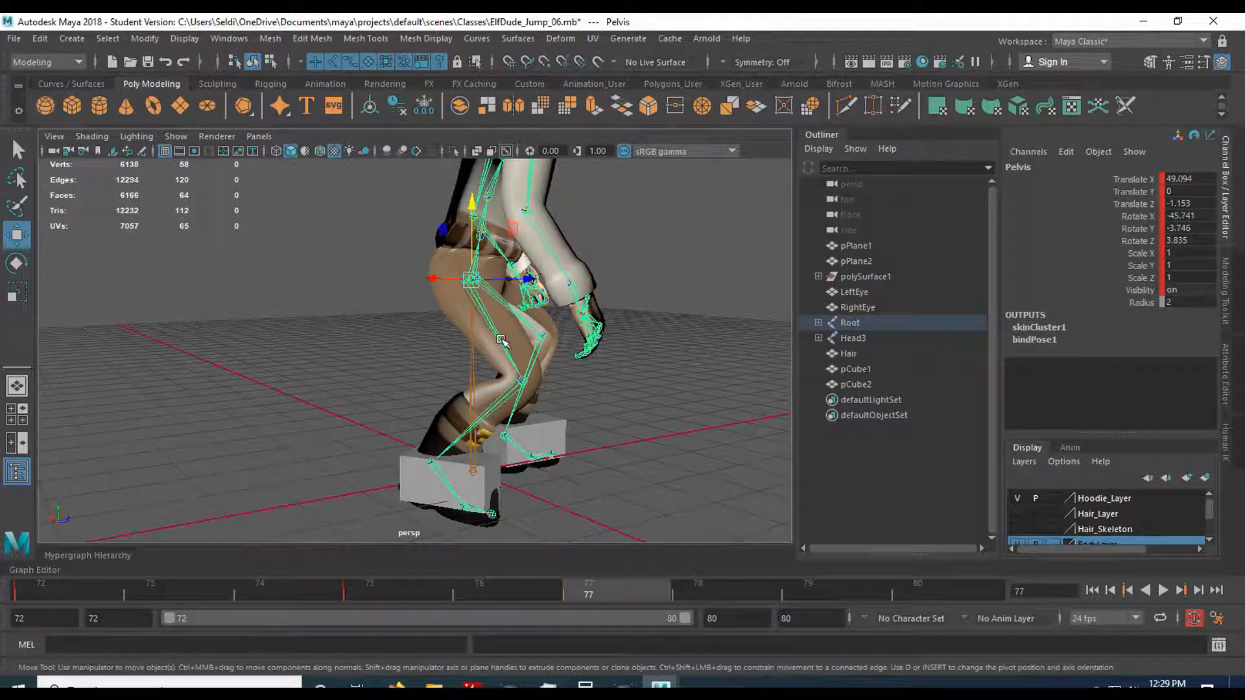
pyautogui.click(502, 339)
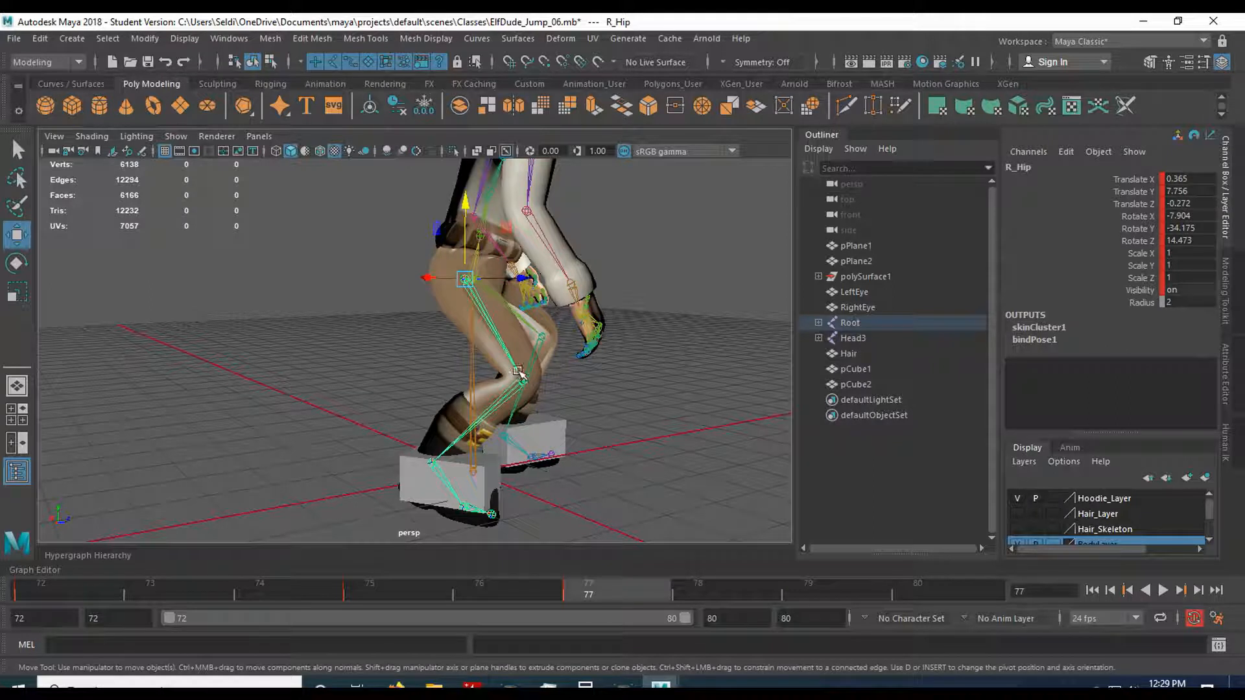
pyautogui.press('e')
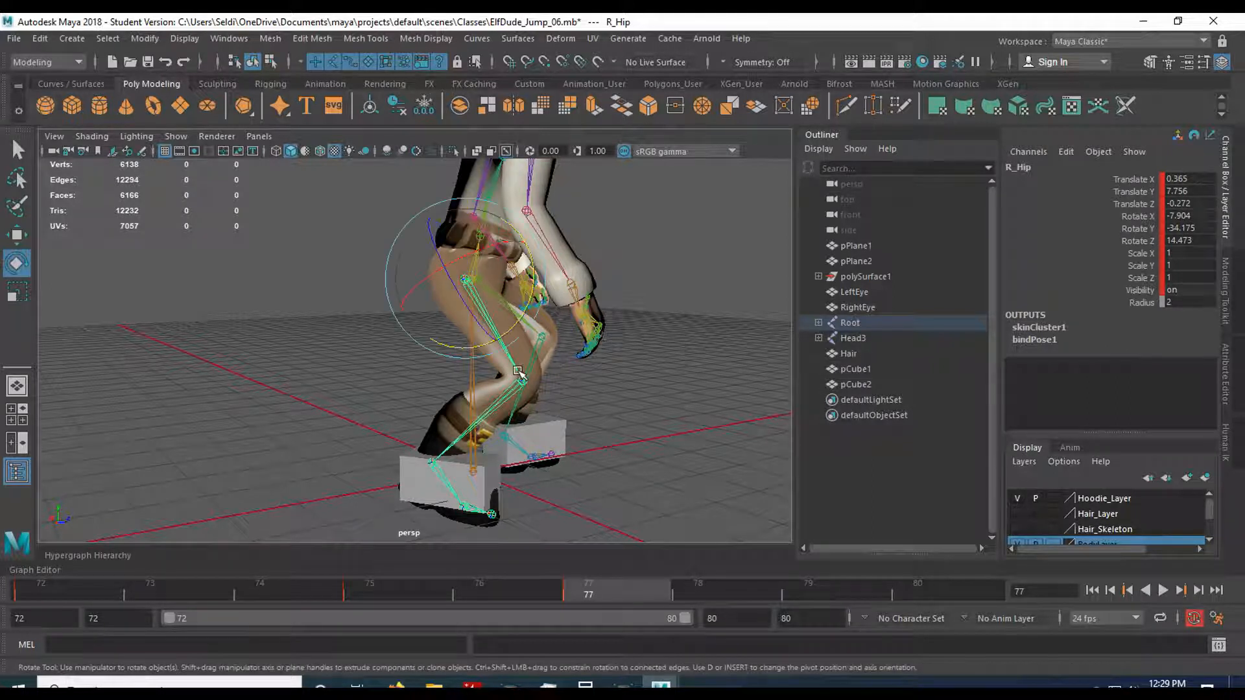
pyautogui.moveTo(518, 318); pyautogui.dragTo(514, 397)
pyautogui.click(514, 397)
pyautogui.moveTo(607, 381); pyautogui.dragTo(589, 397)
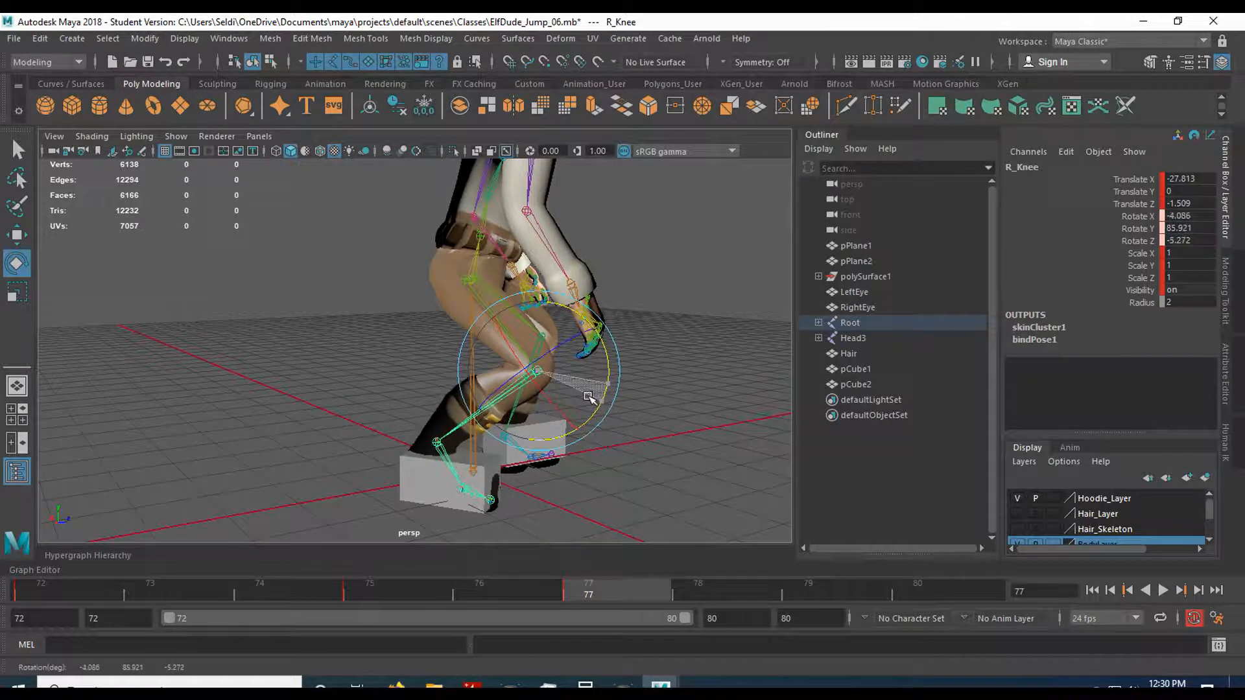
# Flatten the right foot against the ground line by rotating R_Foot to a Rotate Y of about -16.7, comparing it with frame 75.
pyautogui.keyDown('alt'); pyautogui.moveTo(653, 425); pyautogui.dragTo(234, 425); pyautogui.keyUp('alt')
pyautogui.scroll(4, 461, 465)
pyautogui.keyDown('alt'); pyautogui.moveTo(461, 467); pyautogui.dragTo(562, 406, button='middle'); pyautogui.keyUp('alt')
pyautogui.scroll(-2, 561, 406)
pyautogui.moveTo(562, 406)
pyautogui.keyDown('alt'); pyautogui.mouseDown()
pyautogui.moveTo(550, 394)
pyautogui.moveTo(578, 406)
pyautogui.moveTo(562, 409)
pyautogui.mouseUp(); pyautogui.keyUp('alt')
pyautogui.press('space')
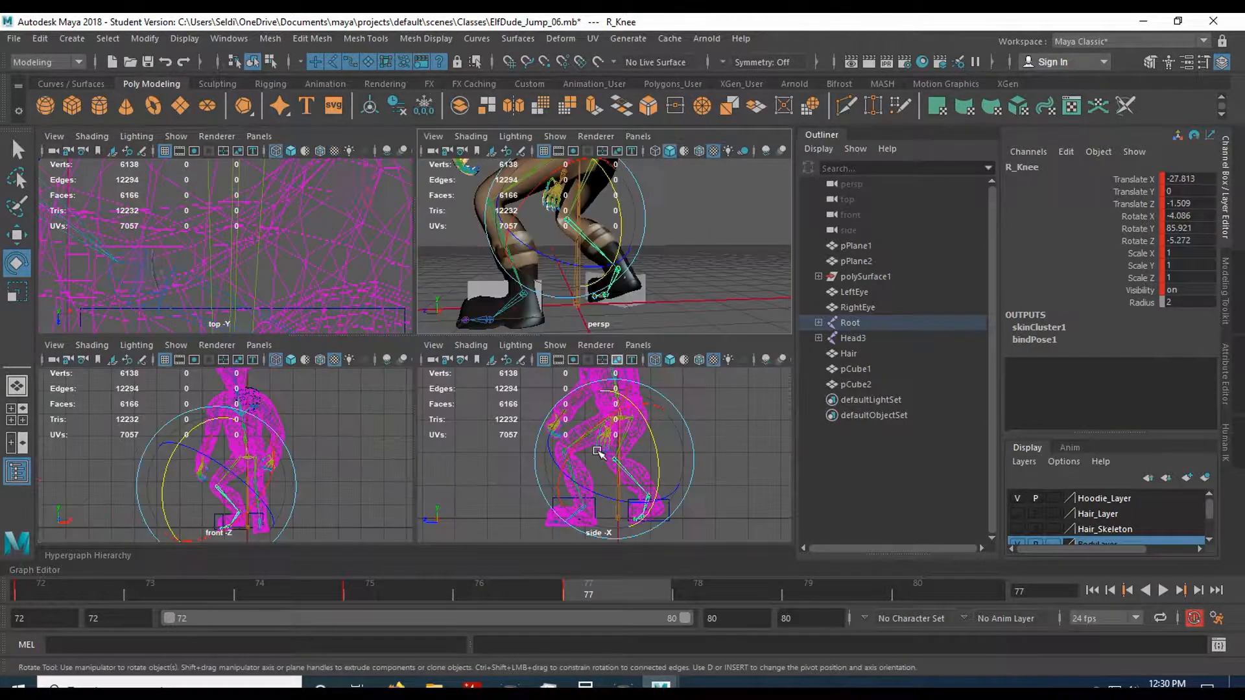
pyautogui.press('space')
pyautogui.scroll(2, 601, 492)
pyautogui.scroll(2, 578, 441)
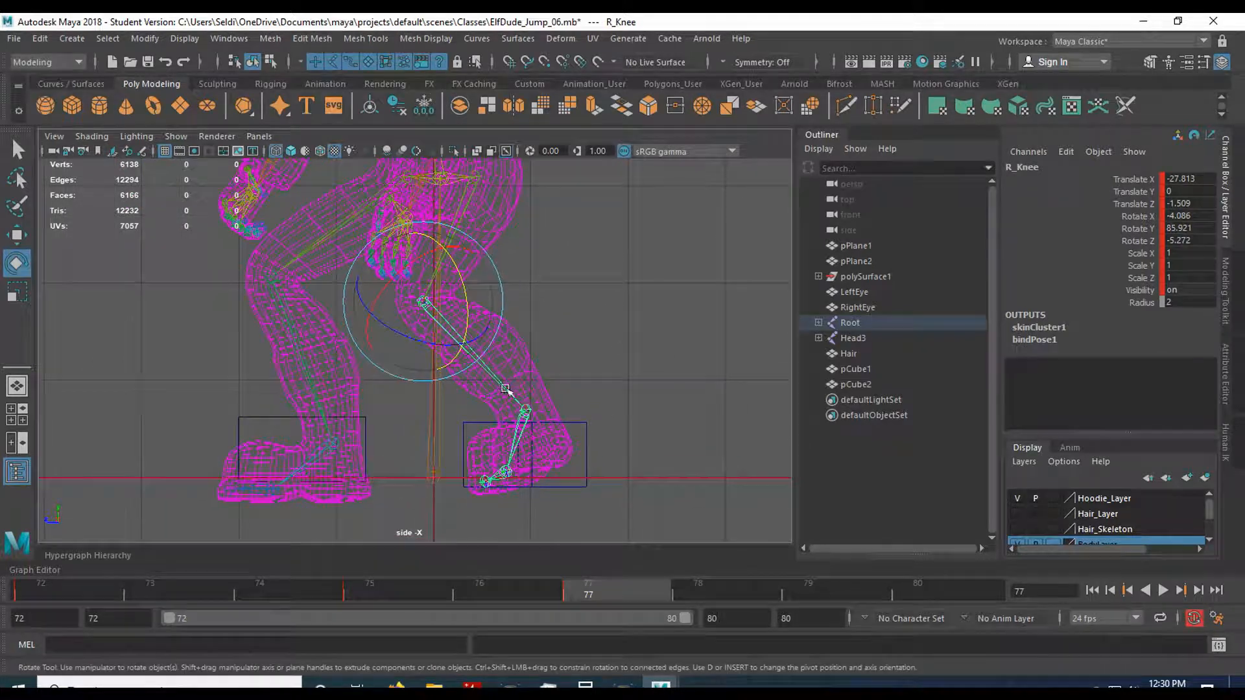
pyautogui.click(507, 472)
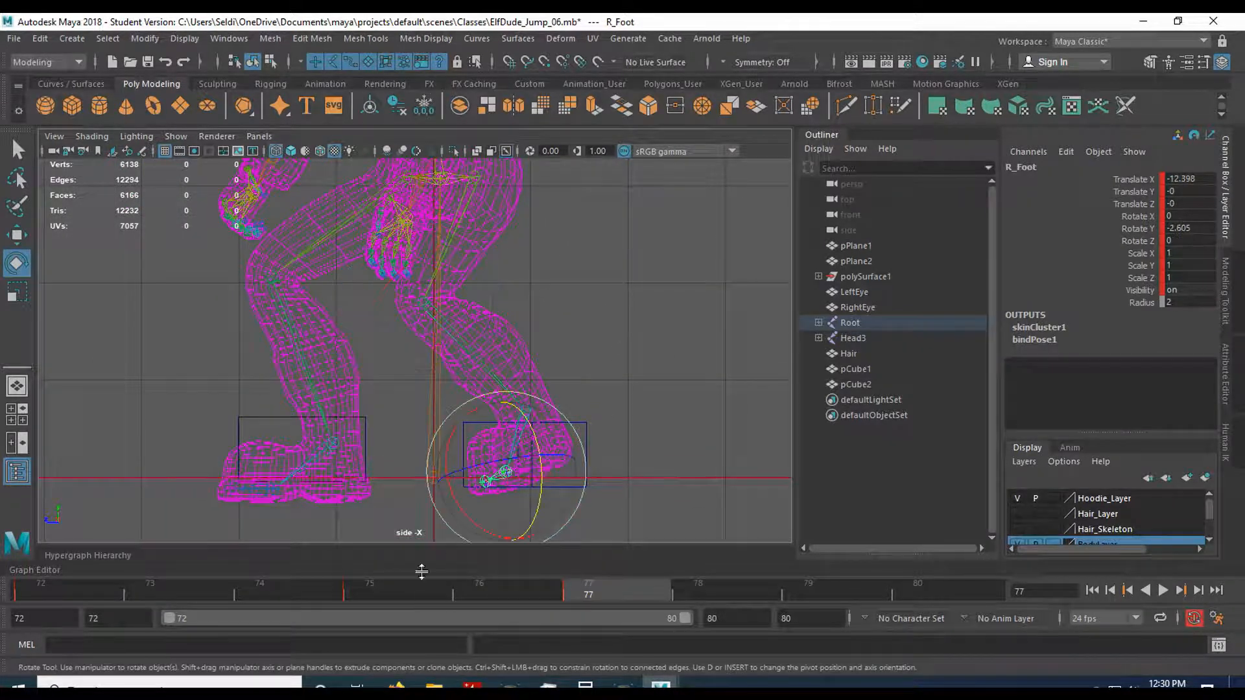
pyautogui.click(407, 587)
pyautogui.click(598, 582)
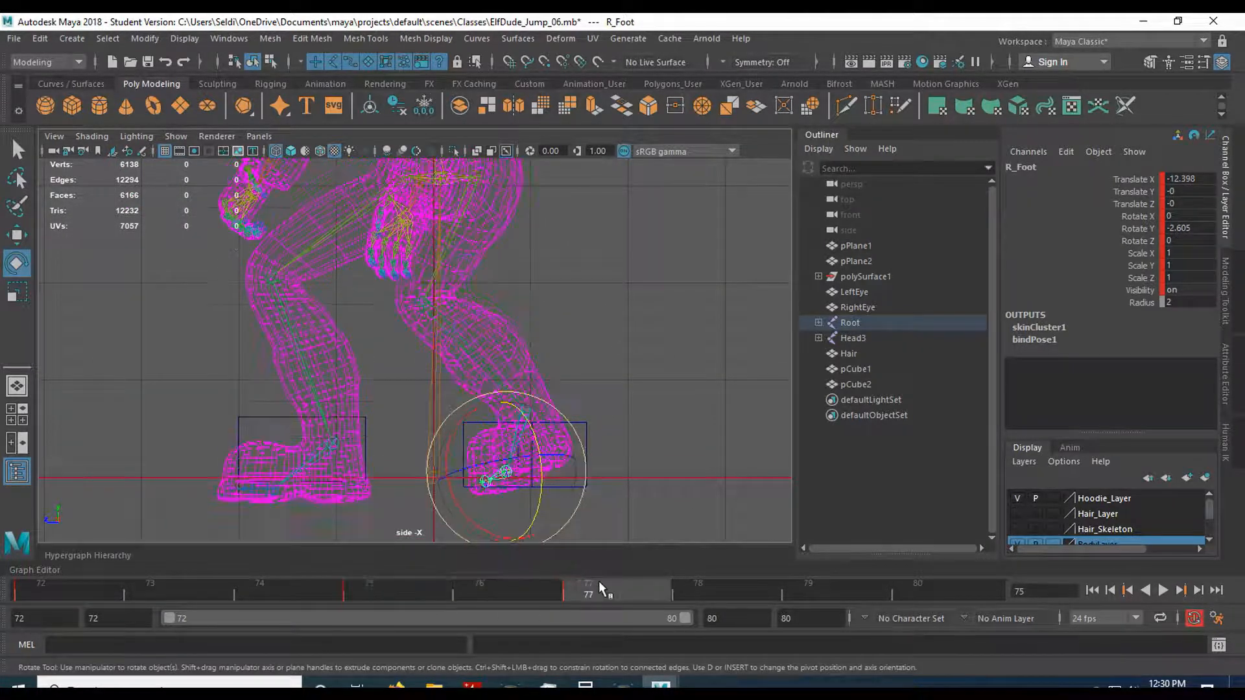
pyautogui.moveTo(541, 482); pyautogui.dragTo(541, 500)
pyautogui.moveTo(392, 587); pyautogui.dragTo(620, 582)
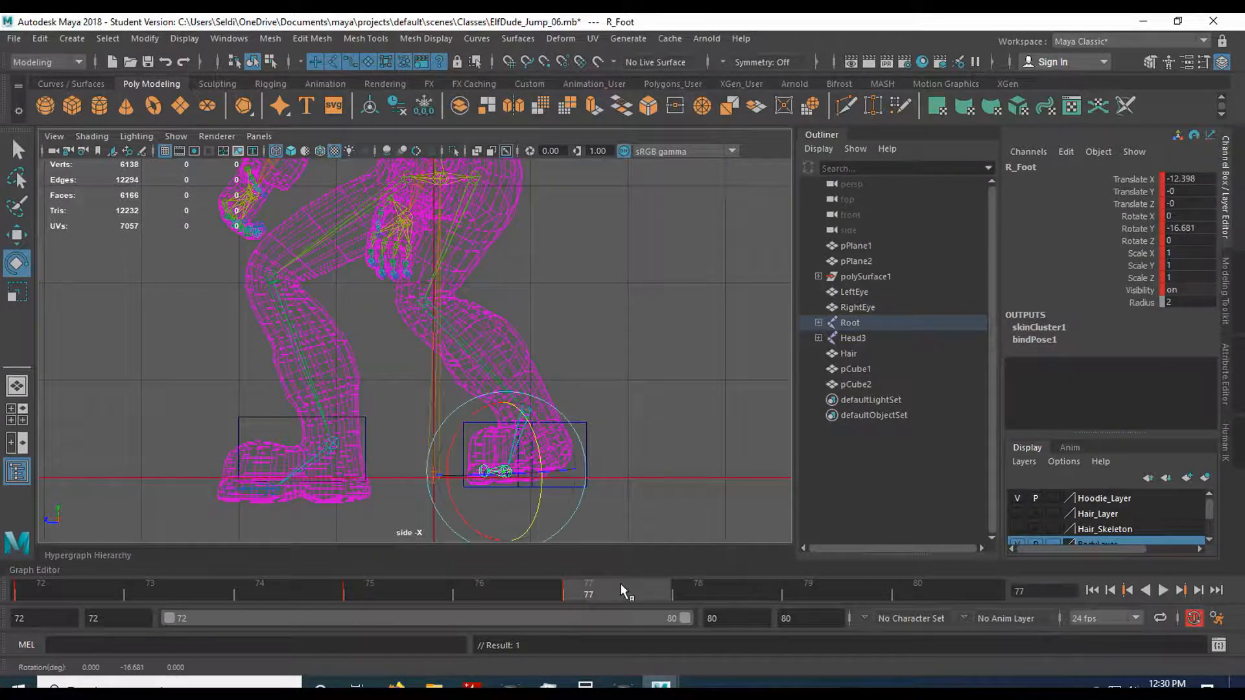
# Raise the left thigh by rotating L_Hip to about -59.7, -40.9, 50.5 degrees, and bend L_Knee to bring the foot back to its block.
pyautogui.press('space')
pyautogui.press('space')
pyautogui.keyDown('alt'); pyautogui.moveTo(166, 408); pyautogui.dragTo(454, 424); pyautogui.keyUp('alt')
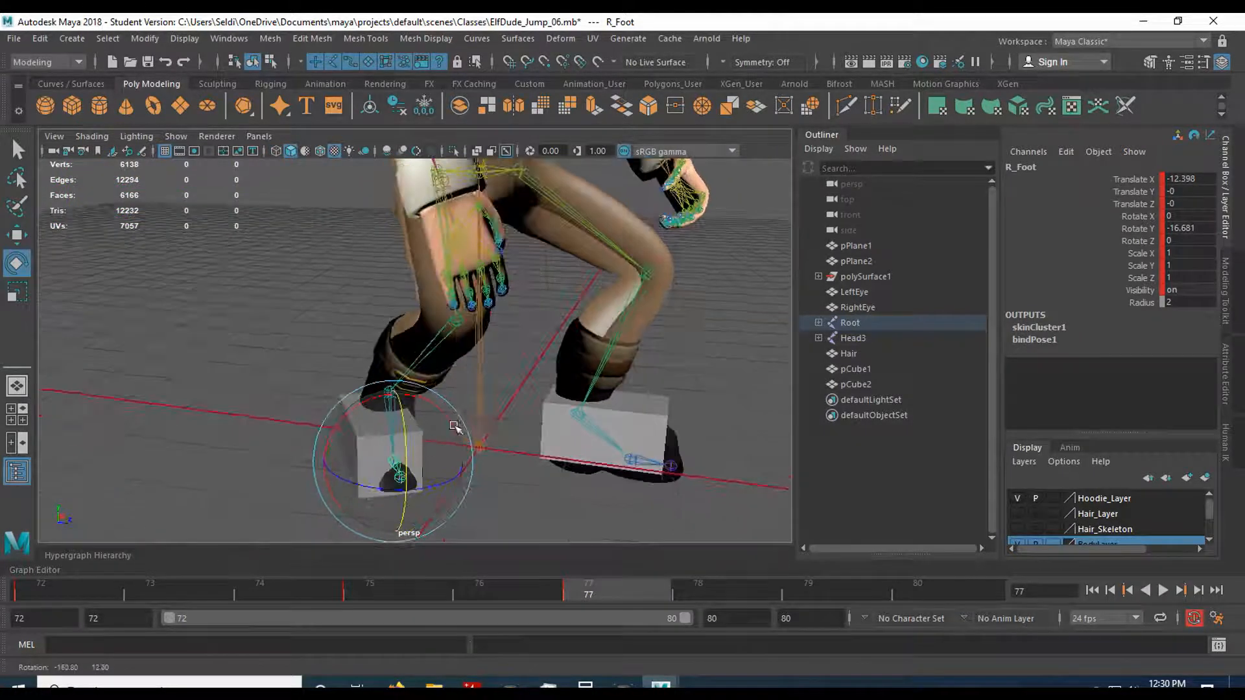
pyautogui.keyDown('alt'); pyautogui.moveTo(581, 408); pyautogui.dragTo(493, 446, button='middle'); pyautogui.keyUp('alt')
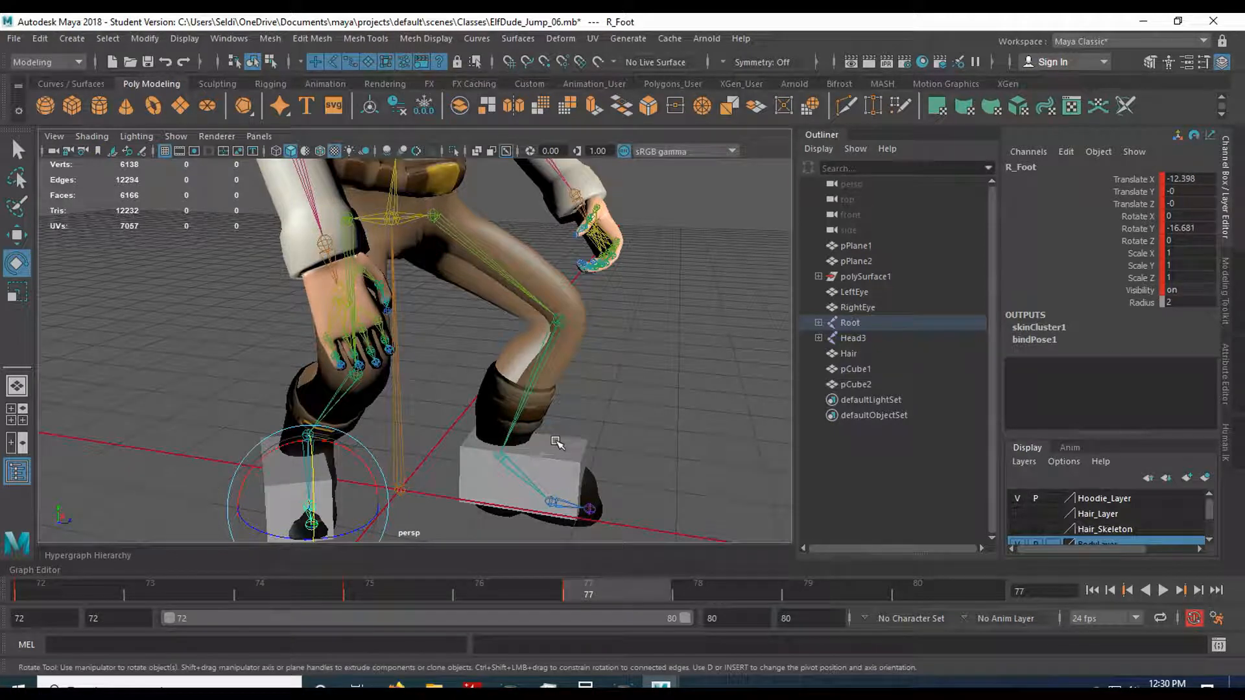
pyautogui.click(526, 300)
pyautogui.click(525, 299)
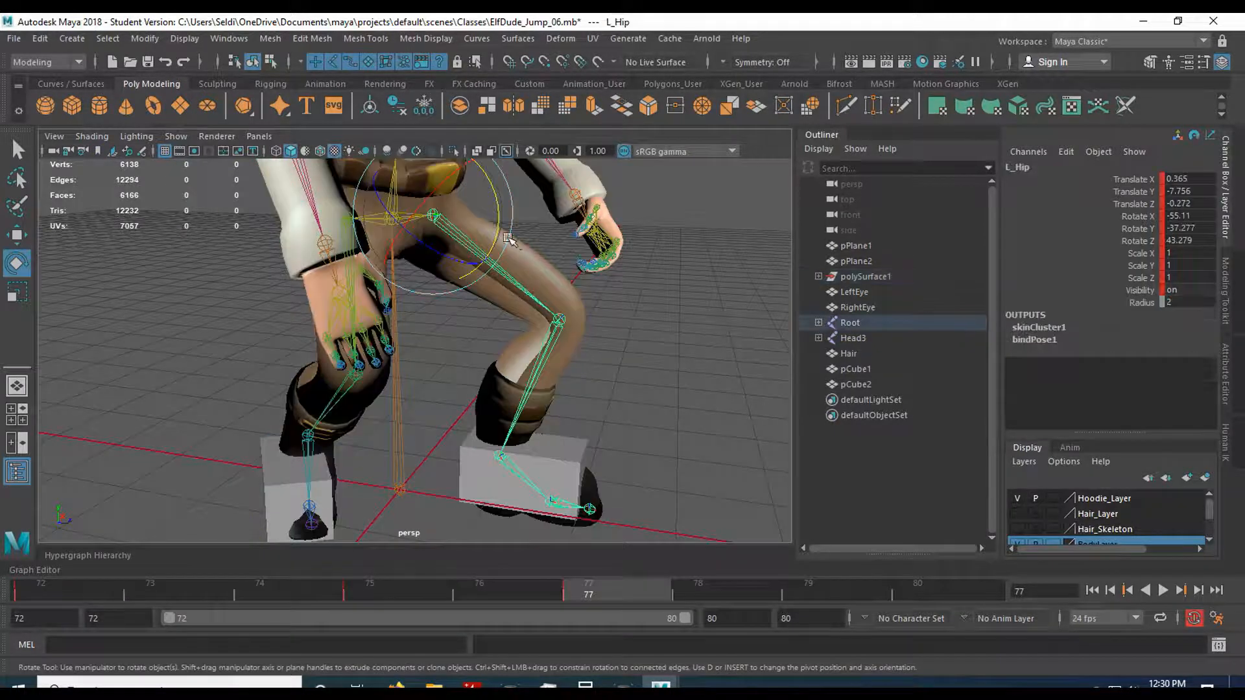
pyautogui.moveTo(498, 230); pyautogui.dragTo(514, 302)
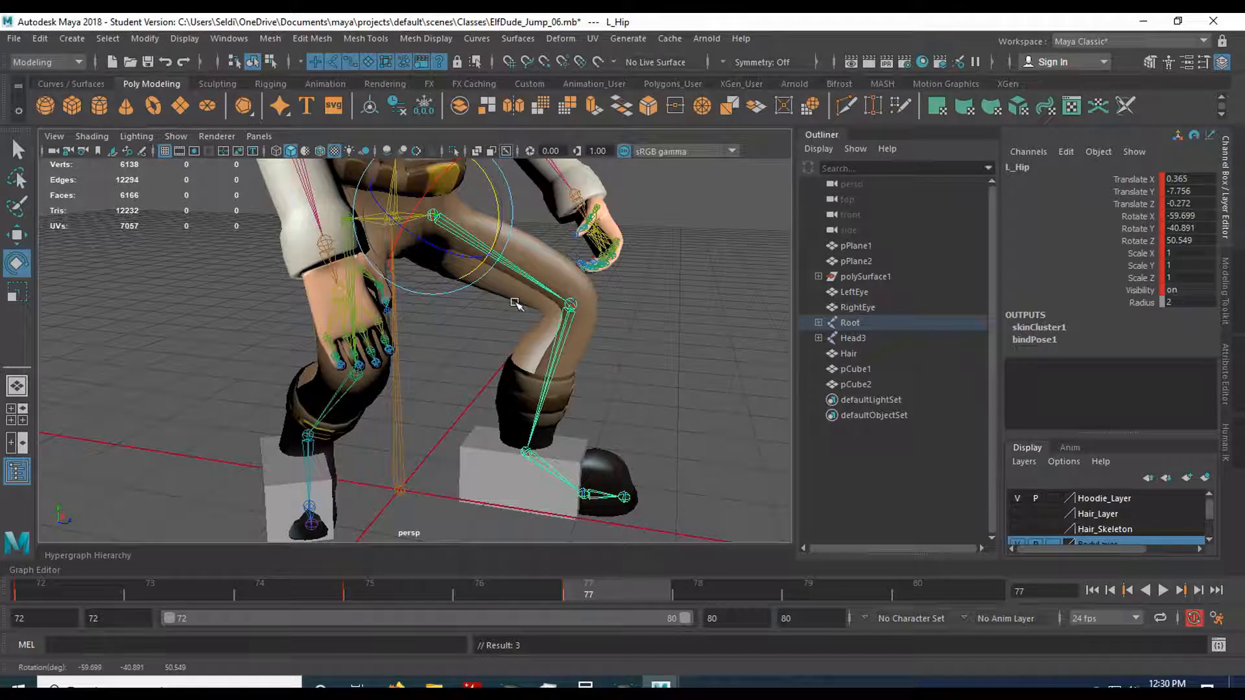
pyautogui.click(570, 305)
pyautogui.moveTo(632, 289); pyautogui.dragTo(634, 316)
# Level the left foot inside its guide block by rotating L_Ankle to a Rotate Y of about -21.5.
pyautogui.press('space')
pyautogui.press('space')
pyautogui.scroll(1, 387, 490)
pyautogui.keyDown('alt'); pyautogui.moveTo(408, 480); pyautogui.dragTo(537, 474, button='middle'); pyautogui.keyUp('alt')
pyautogui.click(420, 460)
pyautogui.moveTo(519, 448); pyautogui.dragTo(518, 459)
pyautogui.press('space')
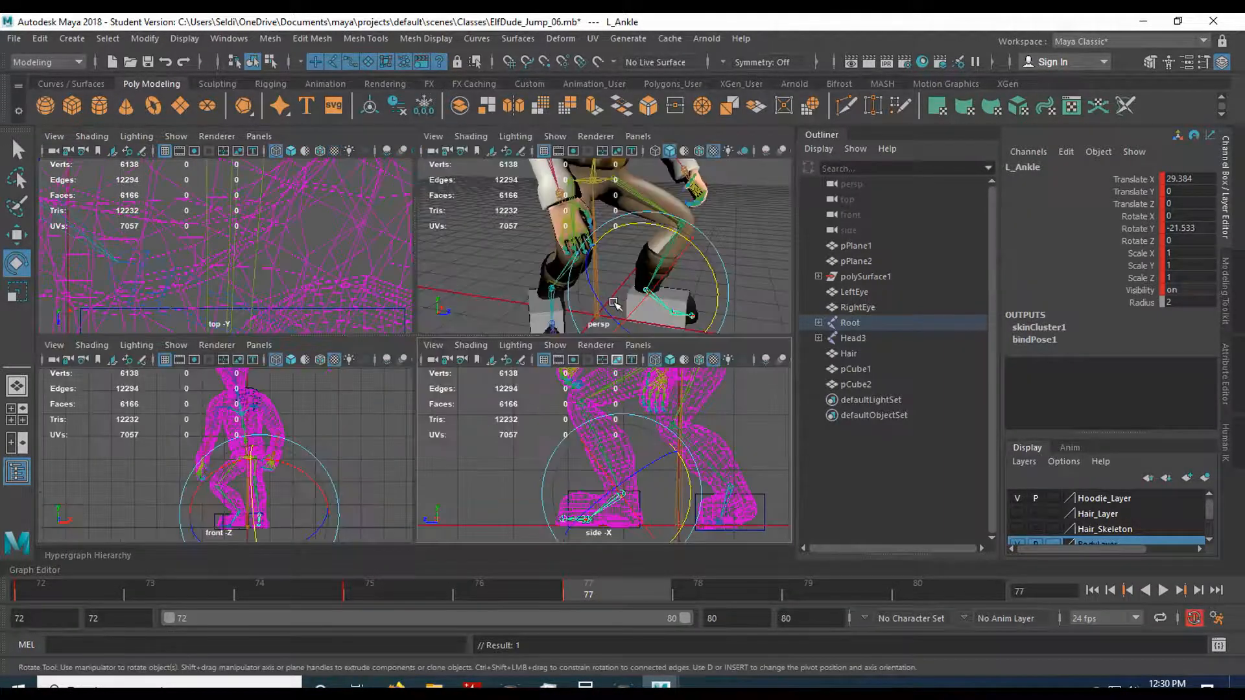
pyautogui.press('space')
pyautogui.scroll(-5, 615, 400)
pyautogui.keyDown('alt'); pyautogui.moveTo(627, 353); pyautogui.dragTo(621, 422, button='middle'); pyautogui.keyUp('alt')
# Save the scene and compare the crouch at frame 75 with the lower settle pose at frame 77.
pyautogui.click(13, 39)
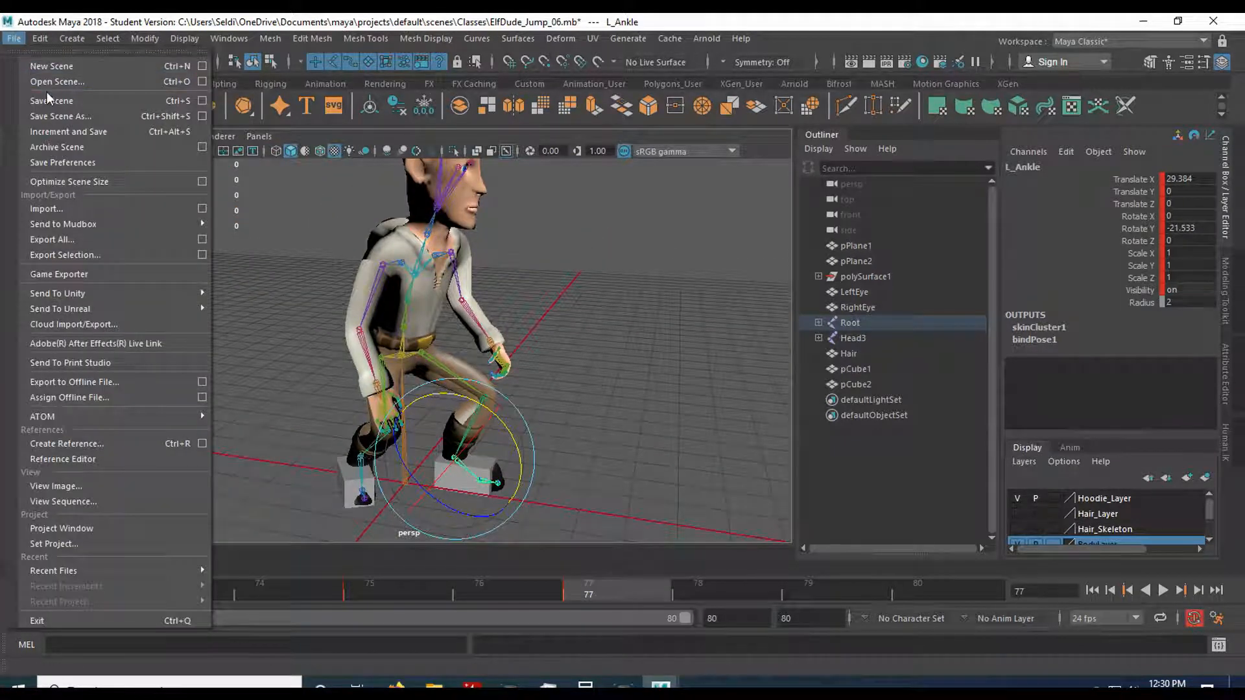
pyautogui.click(71, 101)
pyautogui.click(583, 366)
pyautogui.press('e')
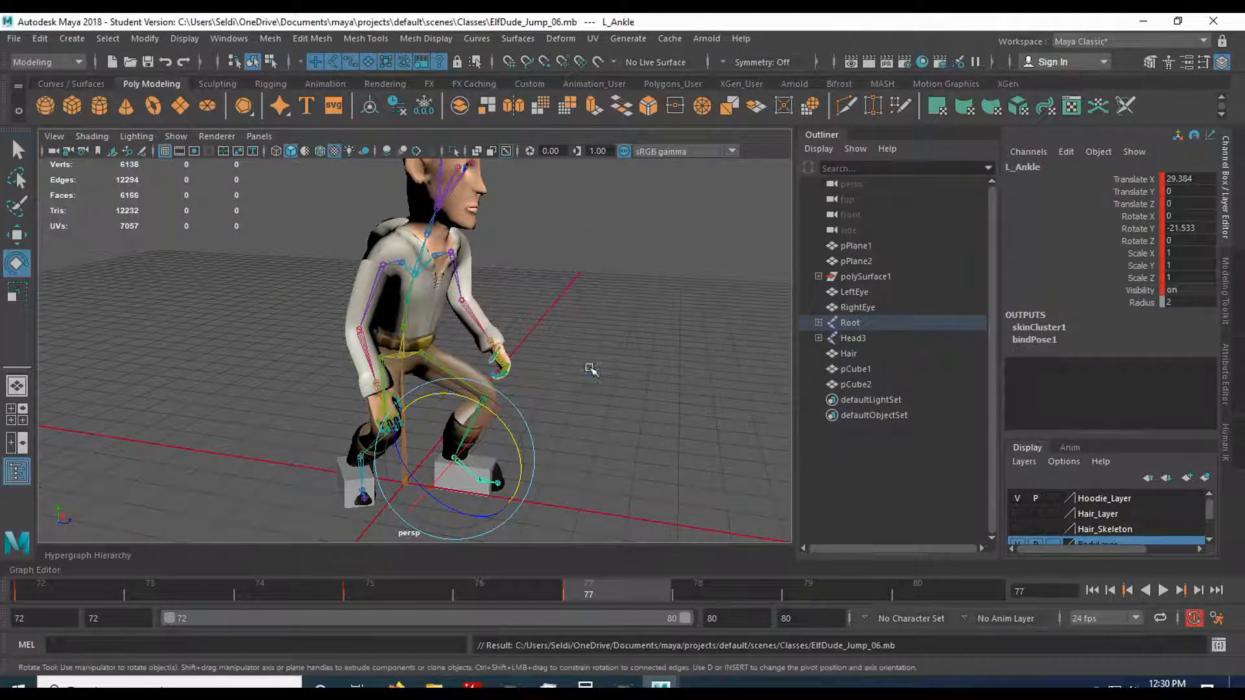
pyautogui.click(400, 592)
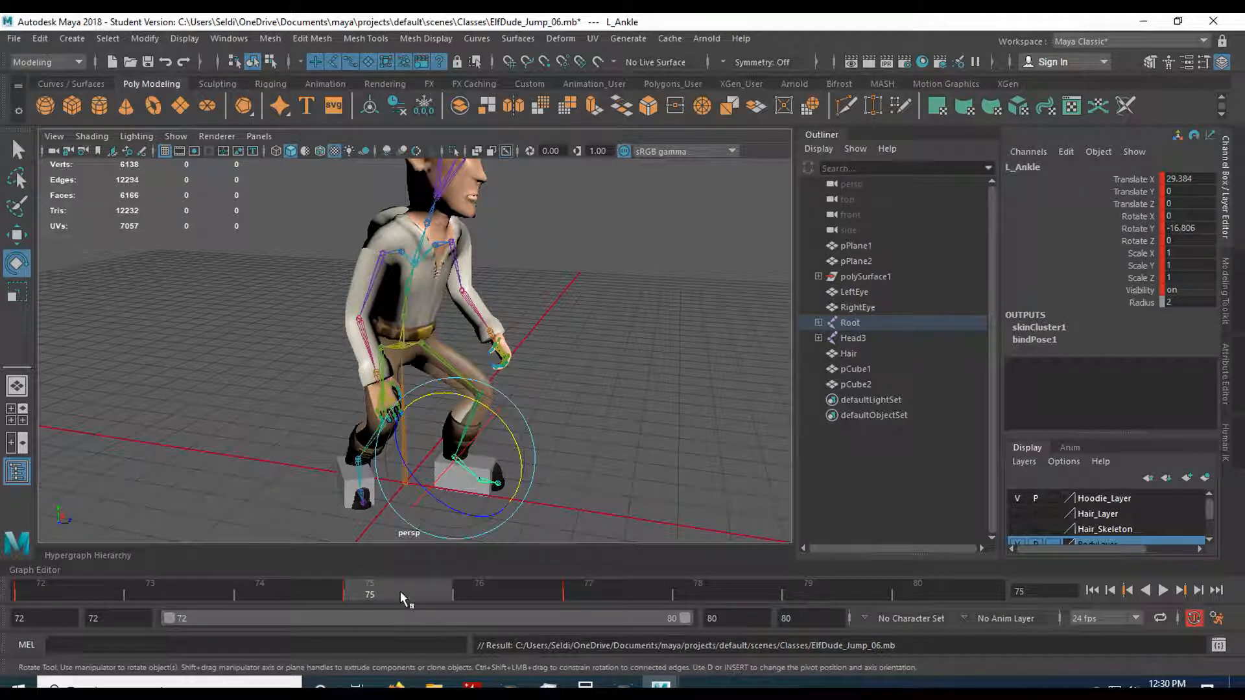
pyautogui.click(488, 586)
pyautogui.click(590, 586)
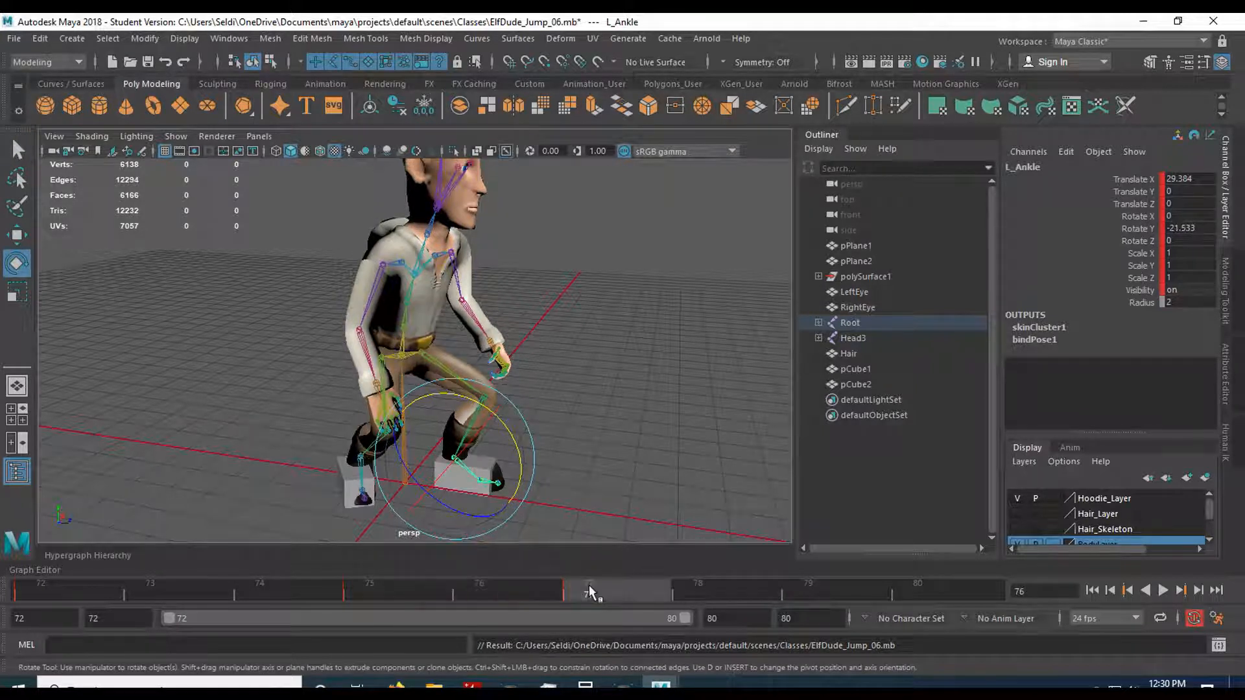
# Lean the torso further forward at frame 77 by rotating Spine1 to about 24.6, -10.7, -4.9 degrees, using frame 75 as reference.
pyautogui.scroll(2, 435, 339)
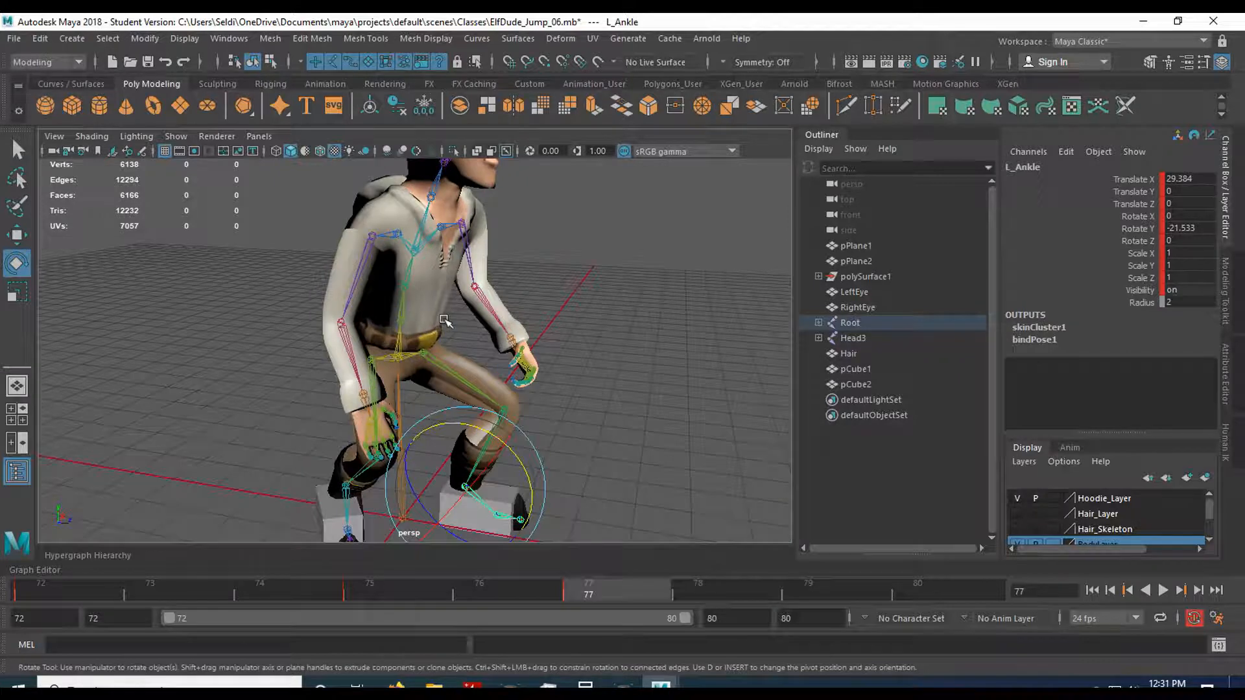
pyautogui.keyDown('alt'); pyautogui.moveTo(444, 321); pyautogui.dragTo(471, 327); pyautogui.keyUp('alt')
pyautogui.scroll(2, 471, 330)
pyautogui.keyDown('alt'); pyautogui.moveTo(472, 334); pyautogui.dragTo(404, 421, button='middle'); pyautogui.keyUp('alt')
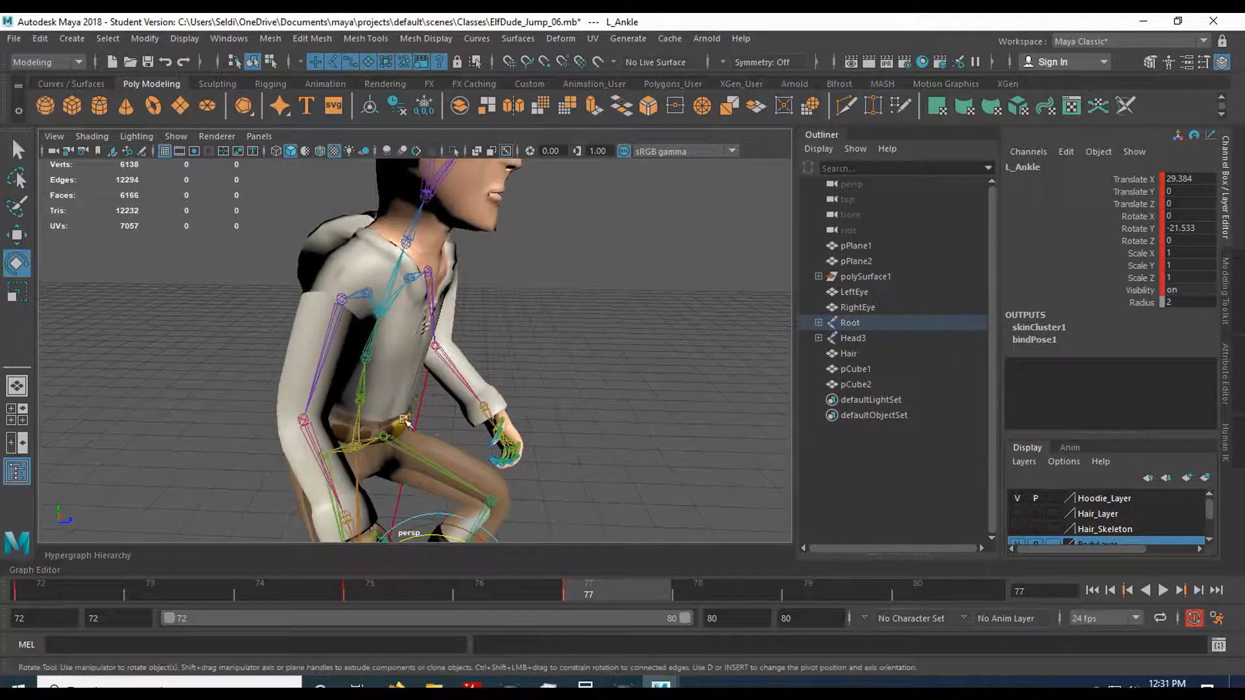
pyautogui.click(367, 408)
pyautogui.click(365, 401)
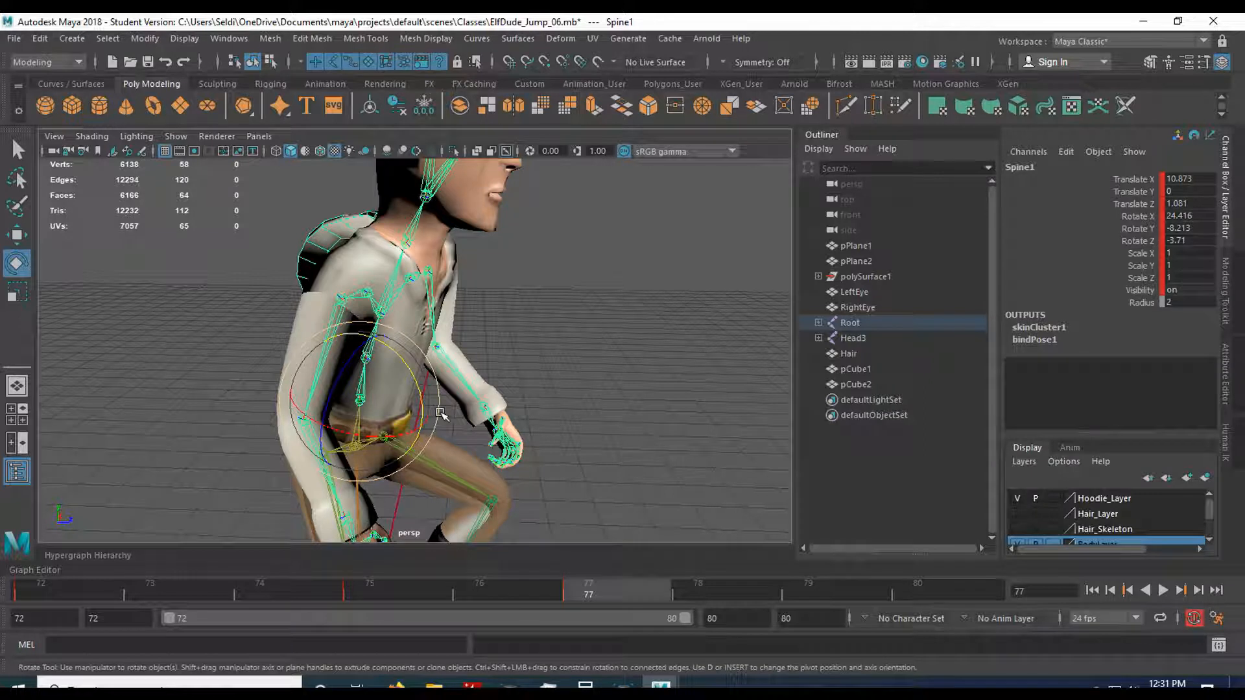
pyautogui.click(367, 590)
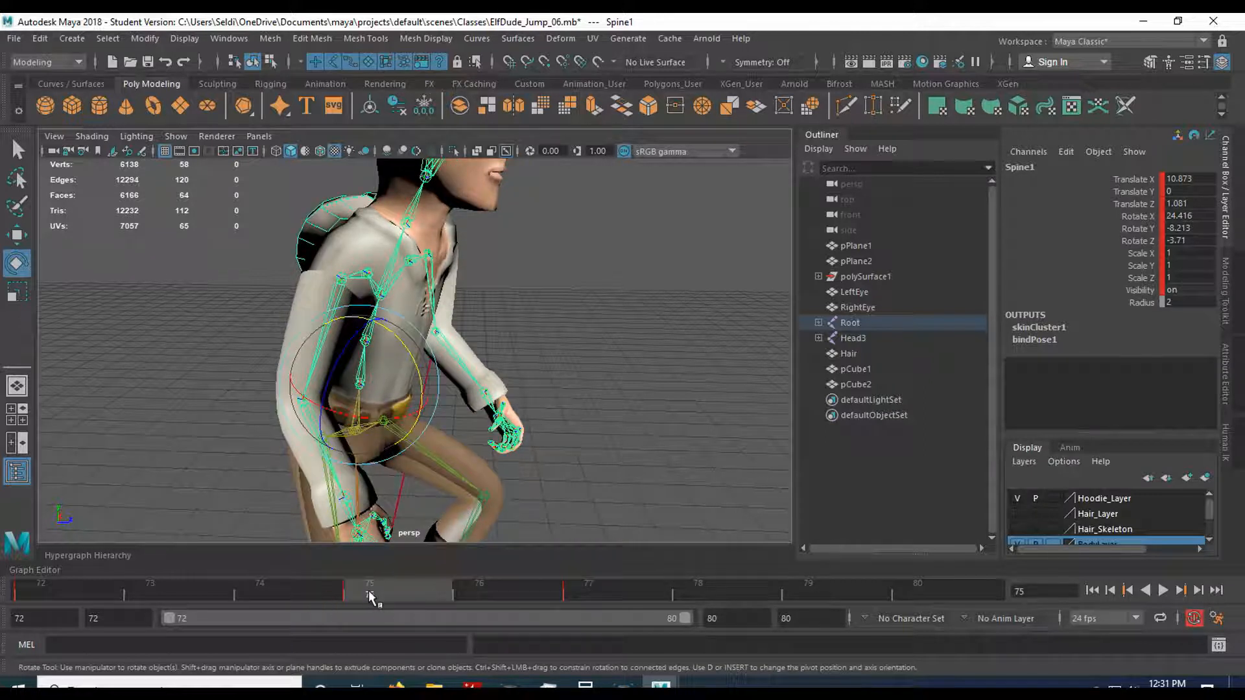
pyautogui.click(576, 592)
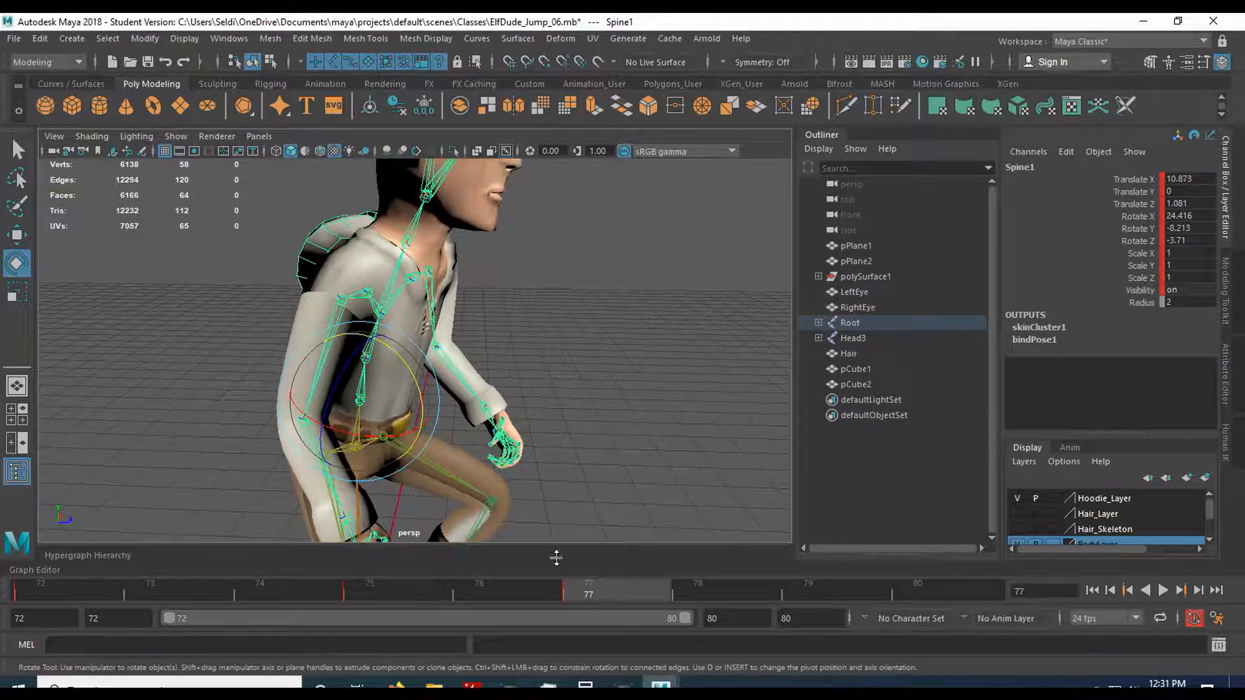
pyautogui.moveTo(413, 371); pyautogui.dragTo(412, 377)
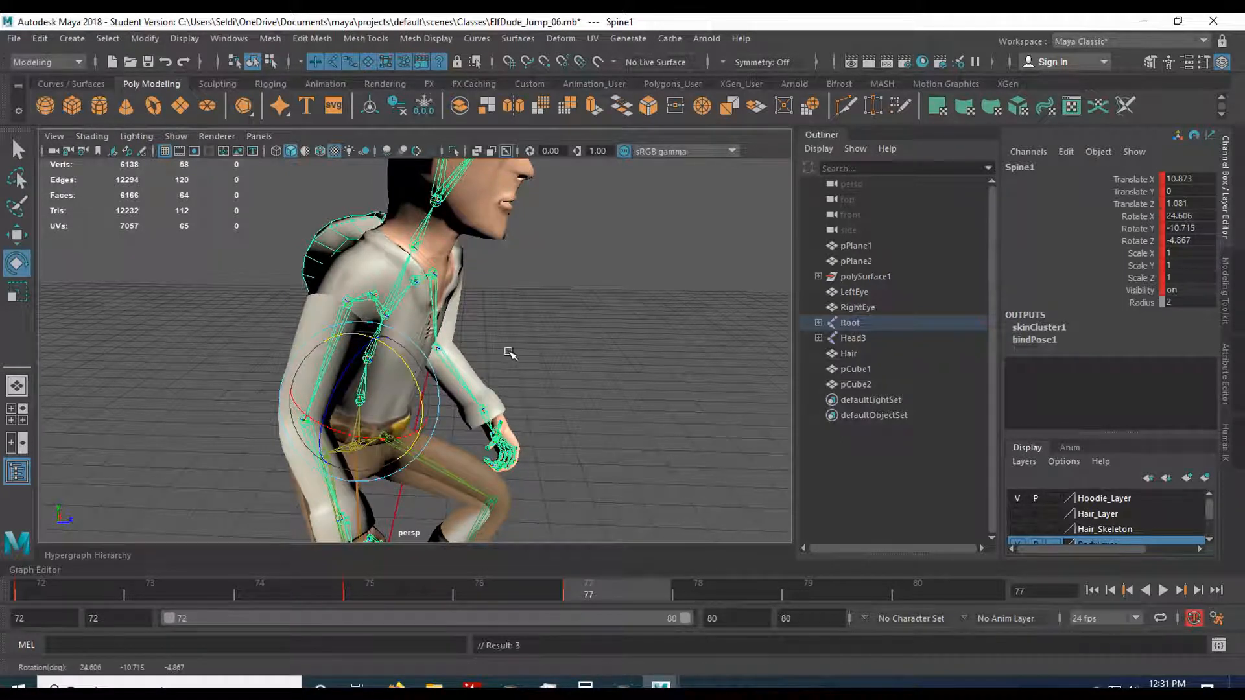
# Continue the forward bend up the back by slightly rotating the middle spine joint and Spine3.
pyautogui.click(394, 350)
pyautogui.click(373, 358)
pyautogui.moveTo(422, 346); pyautogui.dragTo(424, 352)
pyautogui.click(486, 333)
pyautogui.click(447, 312)
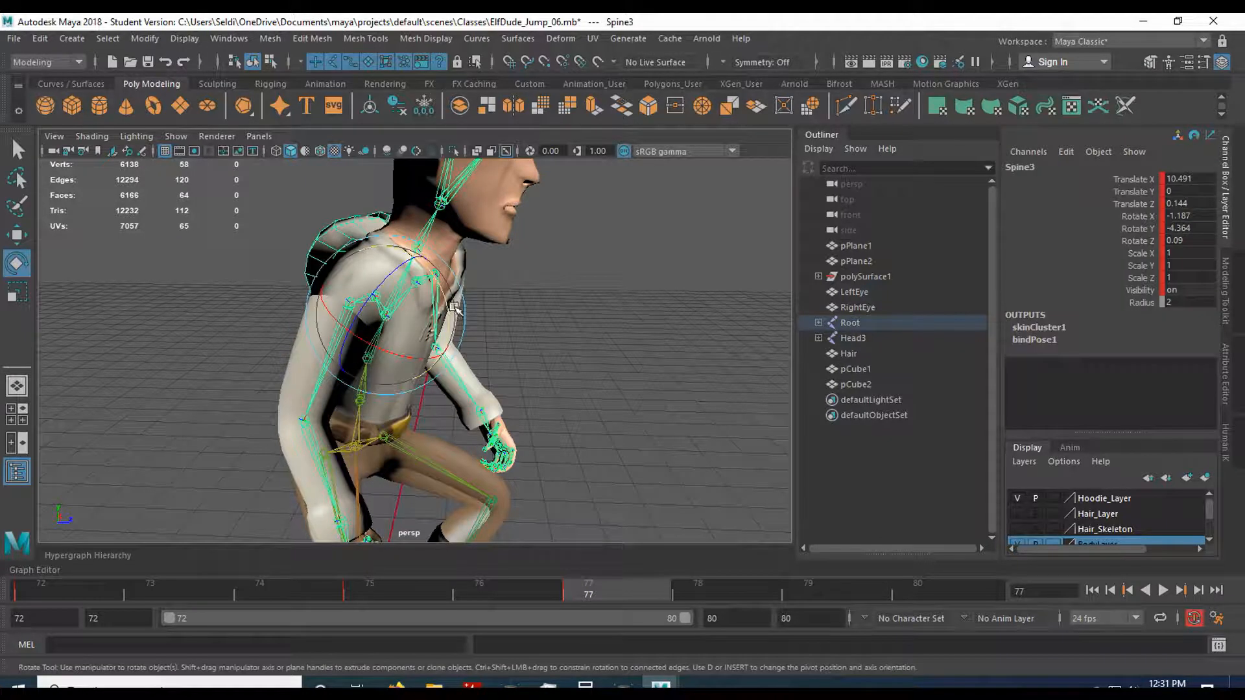
pyautogui.moveTo(447, 312); pyautogui.dragTo(449, 322)
pyautogui.click(520, 313)
# Tilt the neck back slightly and adjust the angle of the joint at the base of the head.
pyautogui.scroll(3, 519, 324)
pyautogui.keyDown('alt'); pyautogui.moveTo(520, 326); pyautogui.dragTo(496, 452, button='middle'); pyautogui.keyUp('alt')
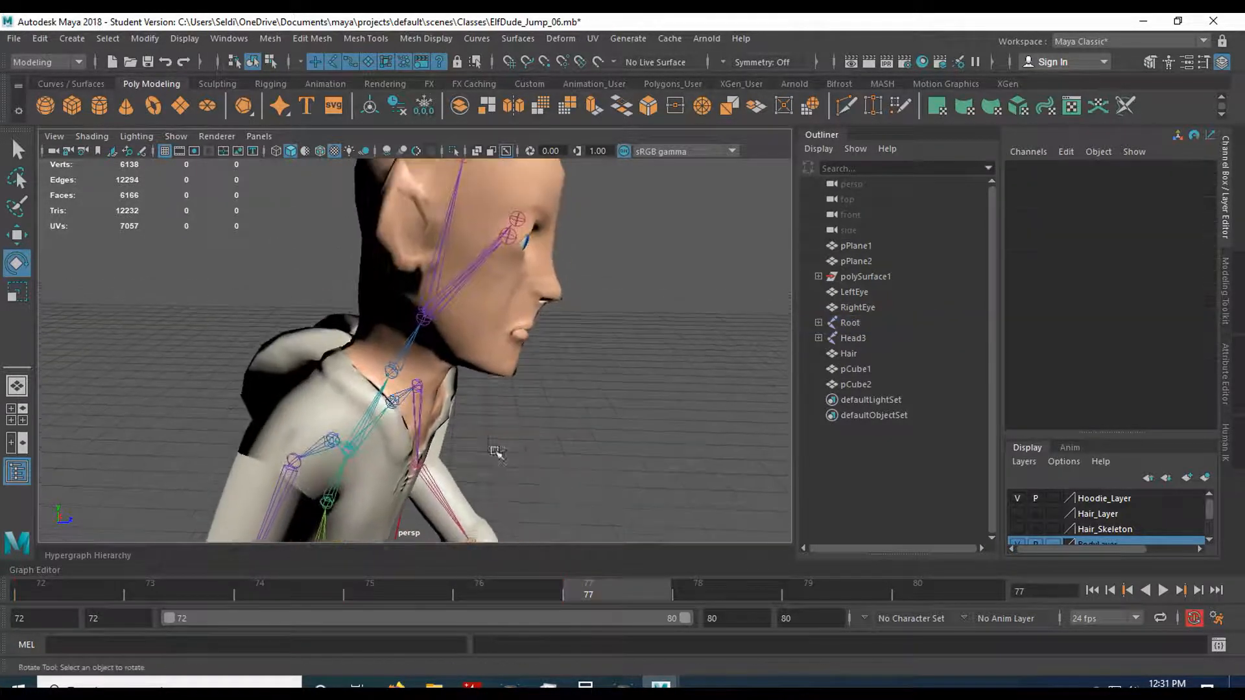
pyautogui.click(408, 352)
pyautogui.moveTo(452, 356); pyautogui.dragTo(468, 340)
pyautogui.click(472, 336)
pyautogui.click(440, 312)
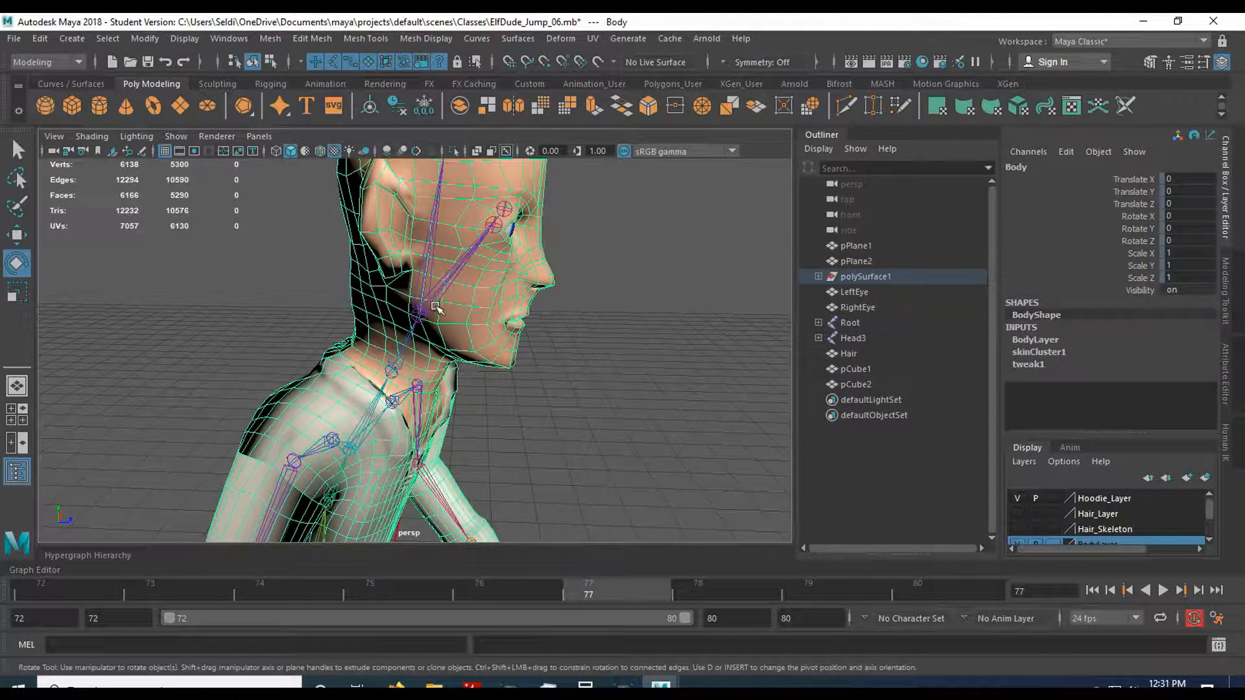
pyautogui.click(421, 315)
pyautogui.moveTo(495, 314); pyautogui.dragTo(499, 321)
pyautogui.click(524, 383)
# Examine the frame 77 crouch from behind and up close around the back, hips and arms.
pyautogui.keyDown('alt'); pyautogui.moveTo(525, 411); pyautogui.dragTo(484, 421); pyautogui.keyUp('alt')
pyautogui.scroll(-3, 498, 463)
pyautogui.keyDown('alt'); pyautogui.moveTo(500, 475); pyautogui.dragTo(460, 329, button='middle'); pyautogui.keyUp('alt')
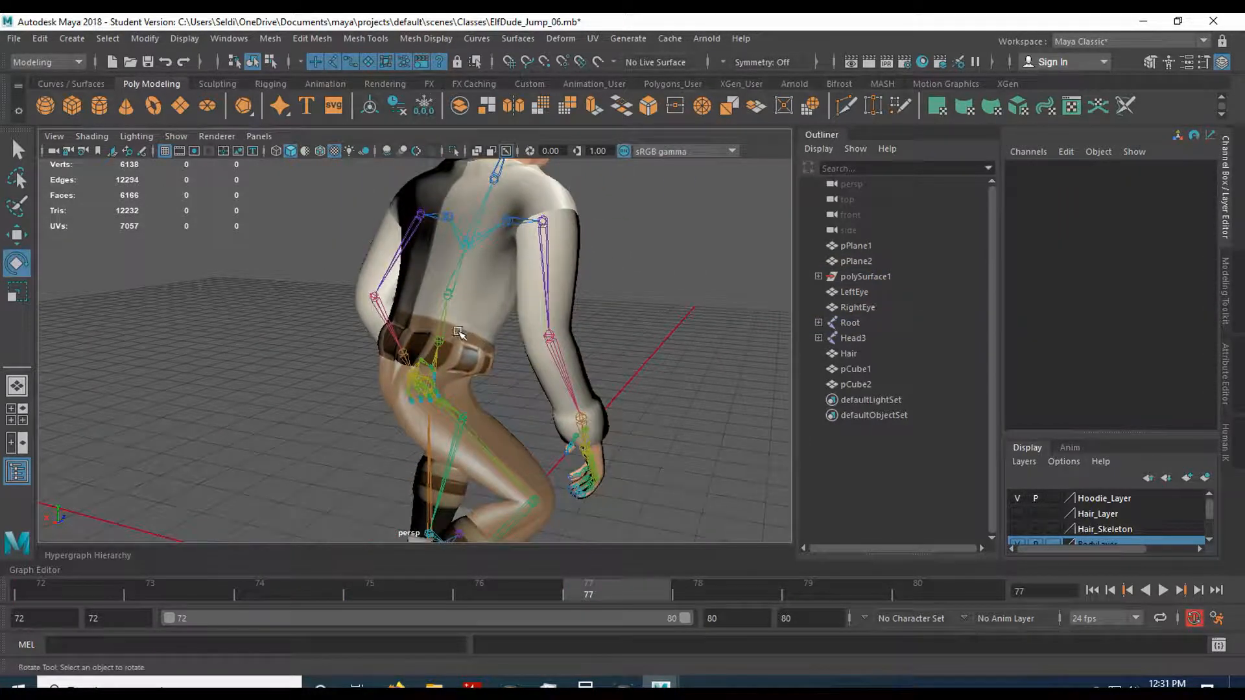
pyautogui.scroll(-7, 460, 333)
pyautogui.scroll(9, 459, 336)
pyautogui.keyDown('alt'); pyautogui.moveTo(457, 334); pyautogui.dragTo(403, 344); pyautogui.keyUp('alt')
pyautogui.scroll(3, 396, 337)
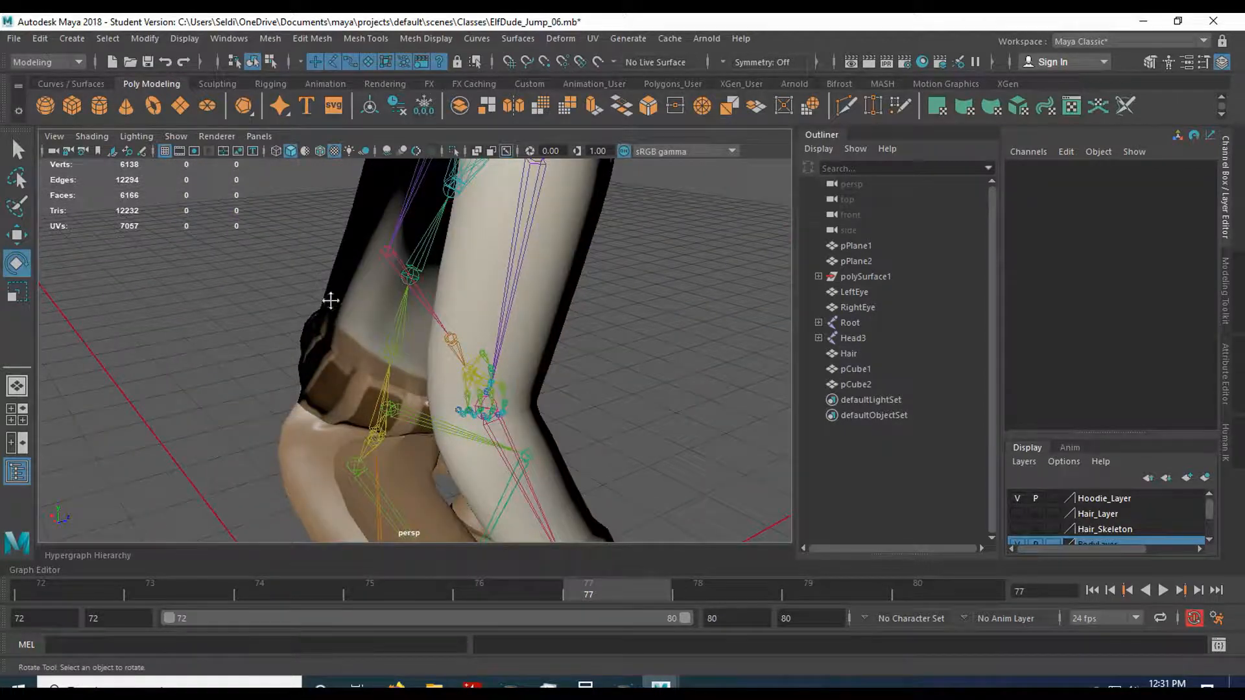
pyautogui.keyDown('alt'); pyautogui.moveTo(332, 300); pyautogui.dragTo(436, 498, button='middle'); pyautogui.keyUp('alt')
pyautogui.scroll(4, 443, 491)
pyautogui.keyDown('alt'); pyautogui.moveTo(445, 489); pyautogui.dragTo(428, 439); pyautogui.keyUp('alt')
pyautogui.scroll(2, 428, 438)
pyautogui.scroll(3, 428, 438)
pyautogui.keyDown('alt'); pyautogui.moveTo(428, 439); pyautogui.dragTo(197, 480, button='middle'); pyautogui.keyUp('alt')
pyautogui.scroll(-4, 211, 480)
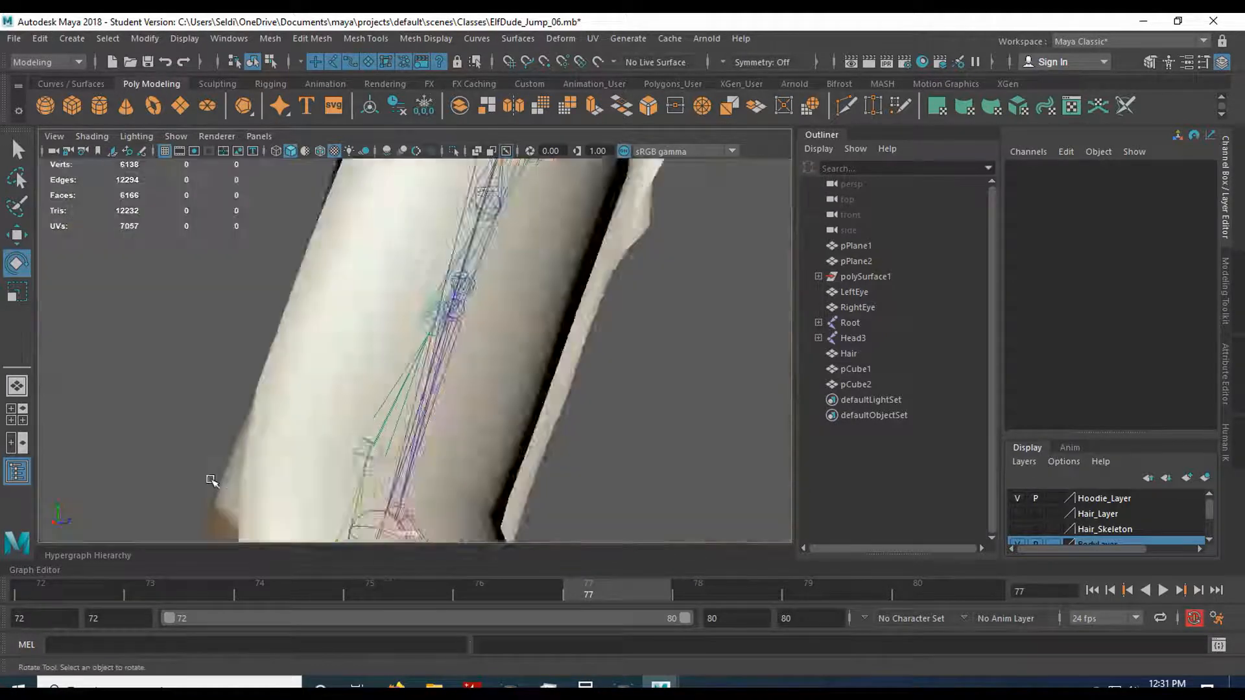
pyautogui.scroll(-5, 211, 481)
pyautogui.keyDown('alt'); pyautogui.moveTo(227, 478); pyautogui.dragTo(512, 522); pyautogui.keyUp('alt')
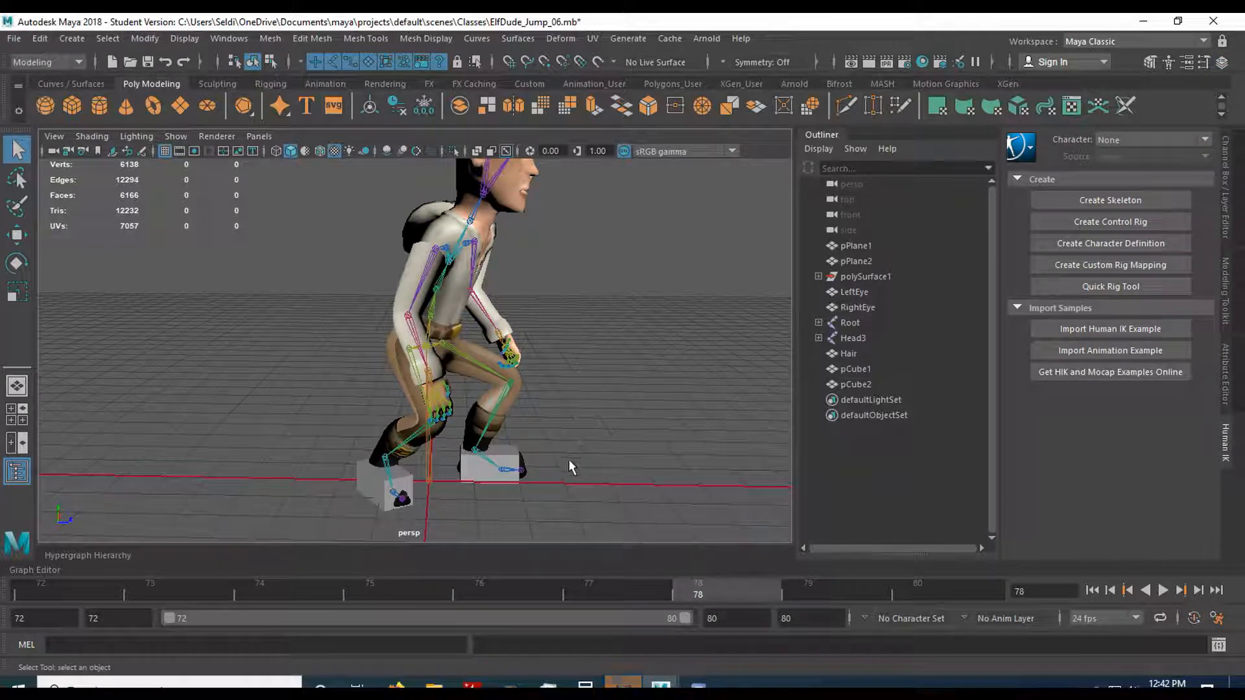
# Compare the character's crouch at frames 75, 77 and 80 from the side to judge how far the body settles.
pyautogui.keyDown('alt'); pyautogui.moveTo(557, 408); pyautogui.dragTo(571, 453); pyautogui.keyUp('alt')
pyautogui.moveTo(597, 586)
pyautogui.mouseDown()
pyautogui.moveTo(103, 578)
pyautogui.moveTo(590, 583)
pyautogui.mouseUp()
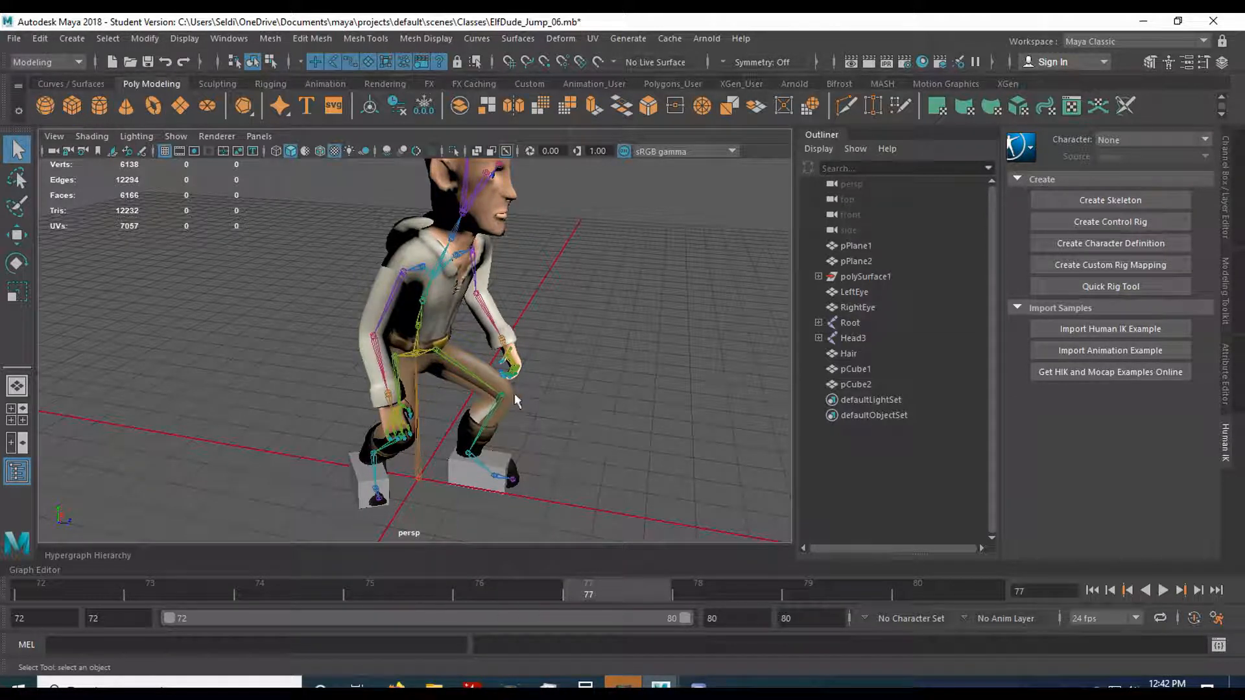
pyautogui.click(938, 585)
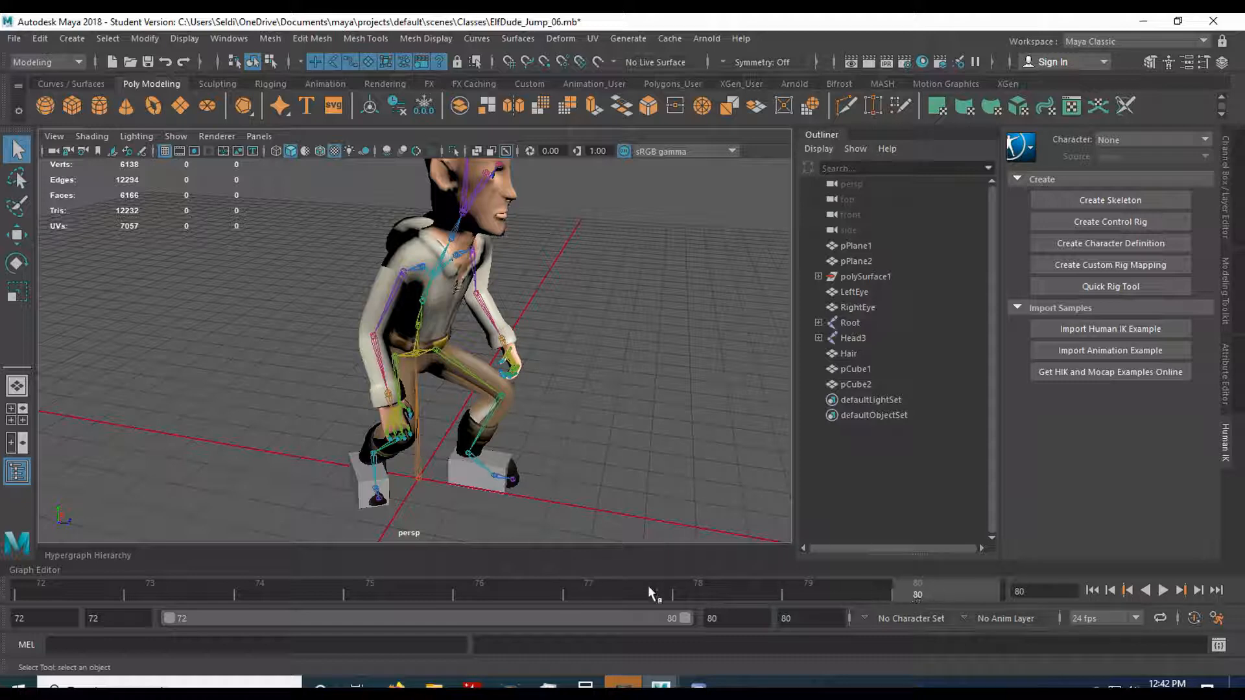
pyautogui.keyDown('alt'); pyautogui.moveTo(416, 350); pyautogui.dragTo(545, 353); pyautogui.keyUp('alt')
pyautogui.scroll(3, 525, 396)
pyautogui.keyDown('alt'); pyautogui.moveTo(525, 397); pyautogui.dragTo(504, 369, button='middle'); pyautogui.keyUp('alt')
pyautogui.click(324, 594)
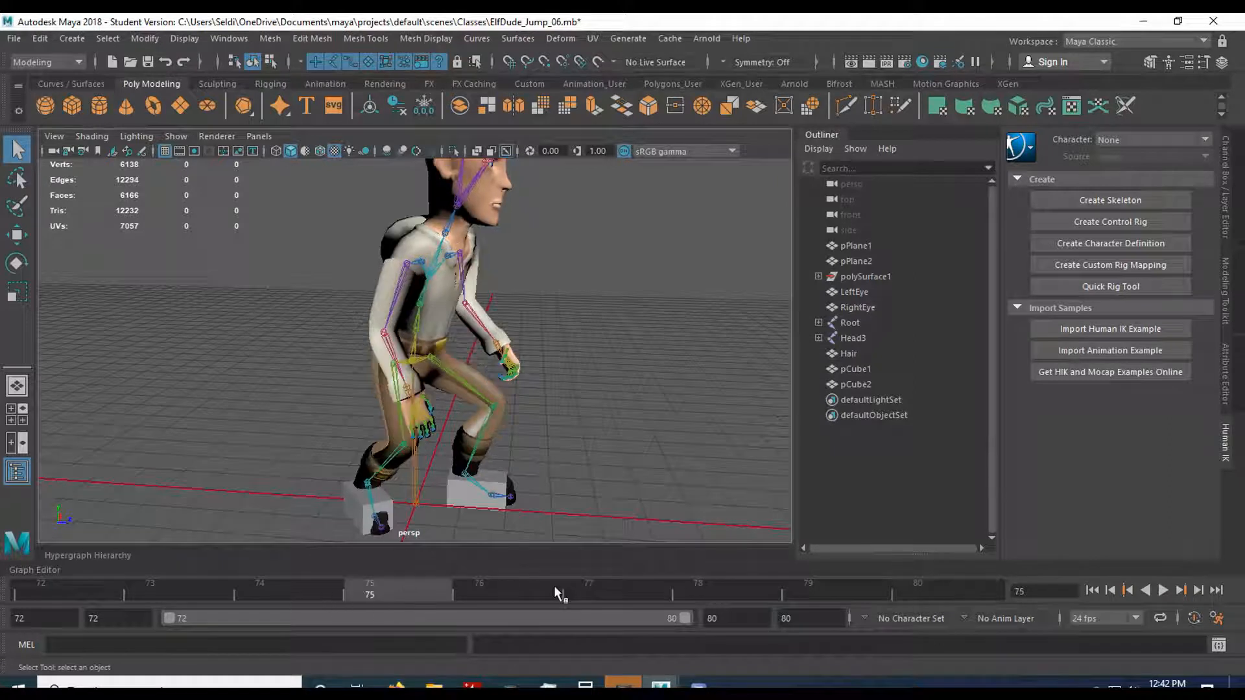
pyautogui.click(616, 590)
pyautogui.click(391, 595)
pyautogui.click(616, 594)
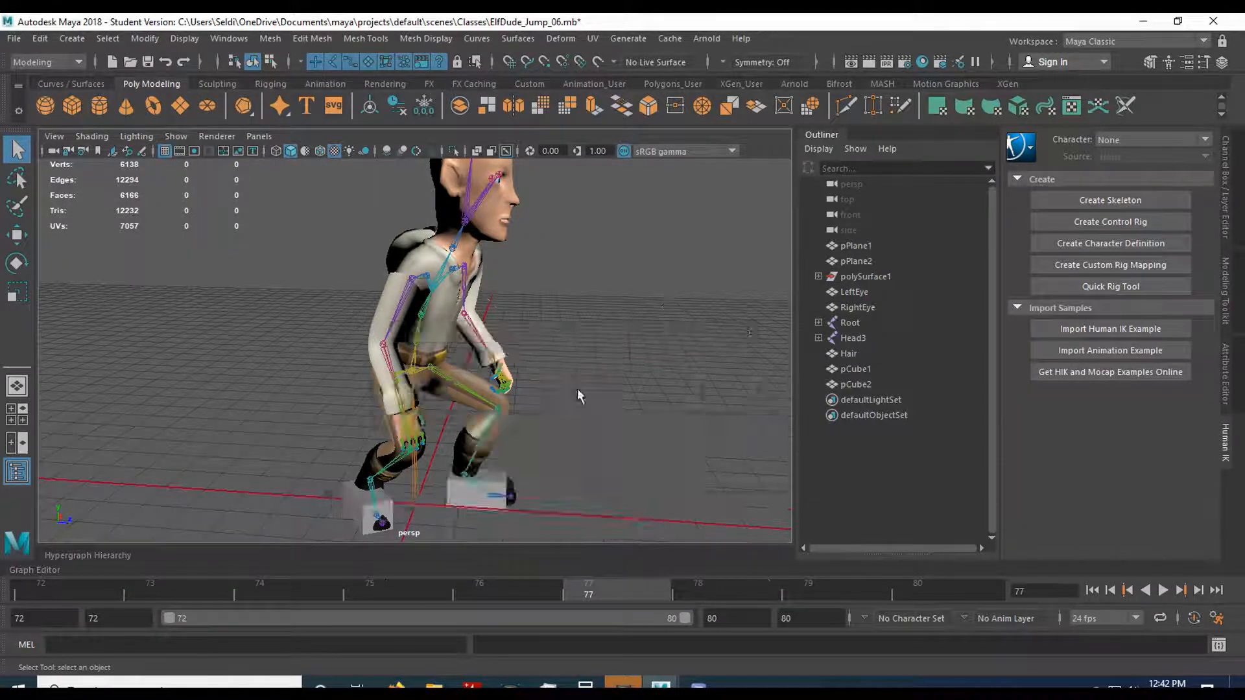
# Lower the Pelvis further at frame 77 in the side view to deepen the crouch.
pyautogui.press('space')
pyautogui.press('space')
pyautogui.scroll(-5, 590, 356)
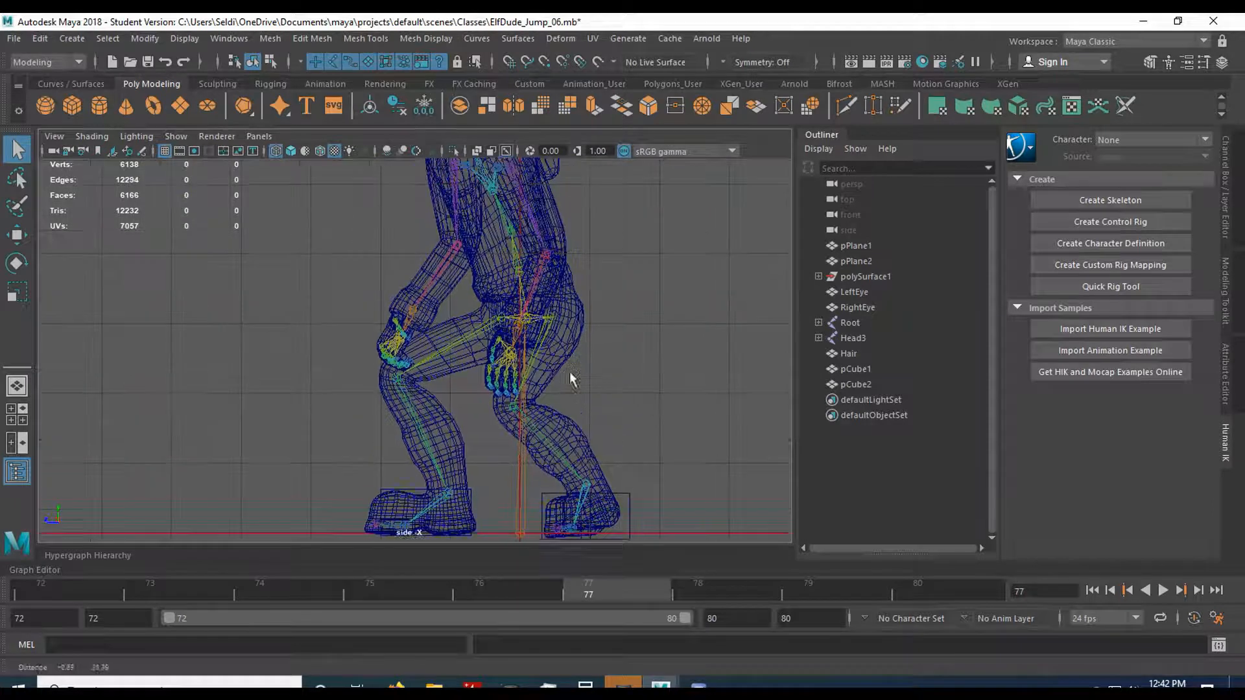
pyautogui.click(530, 332)
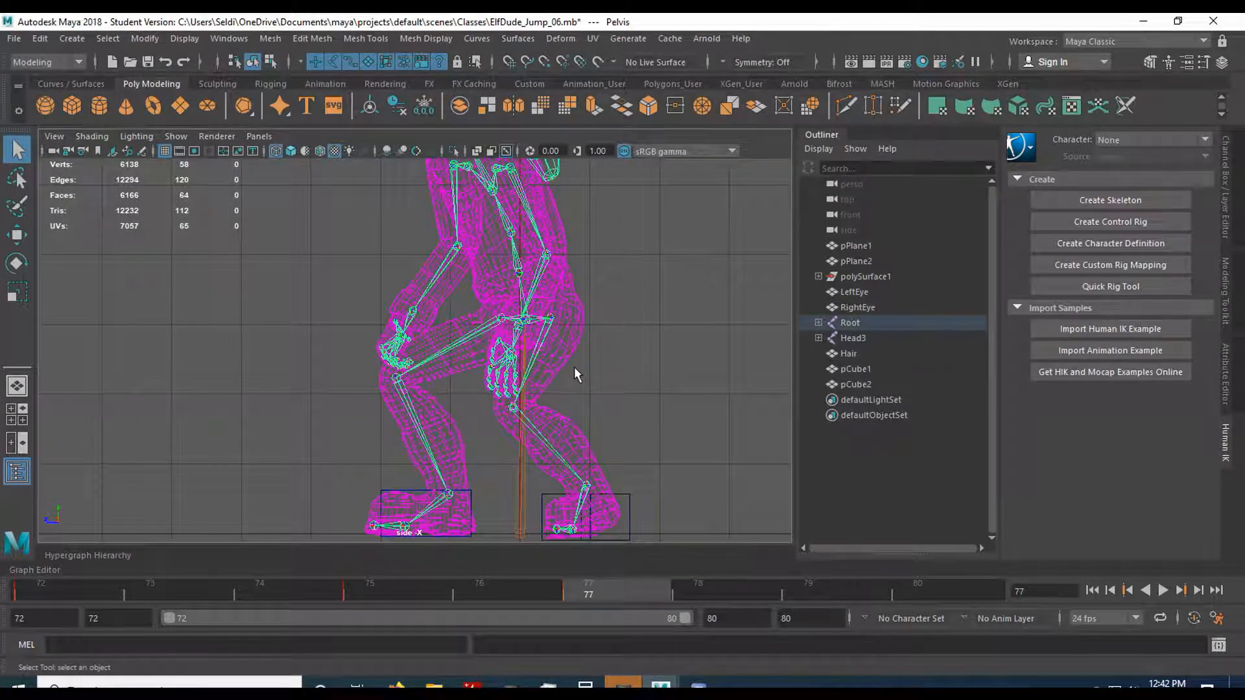
pyautogui.press('w')
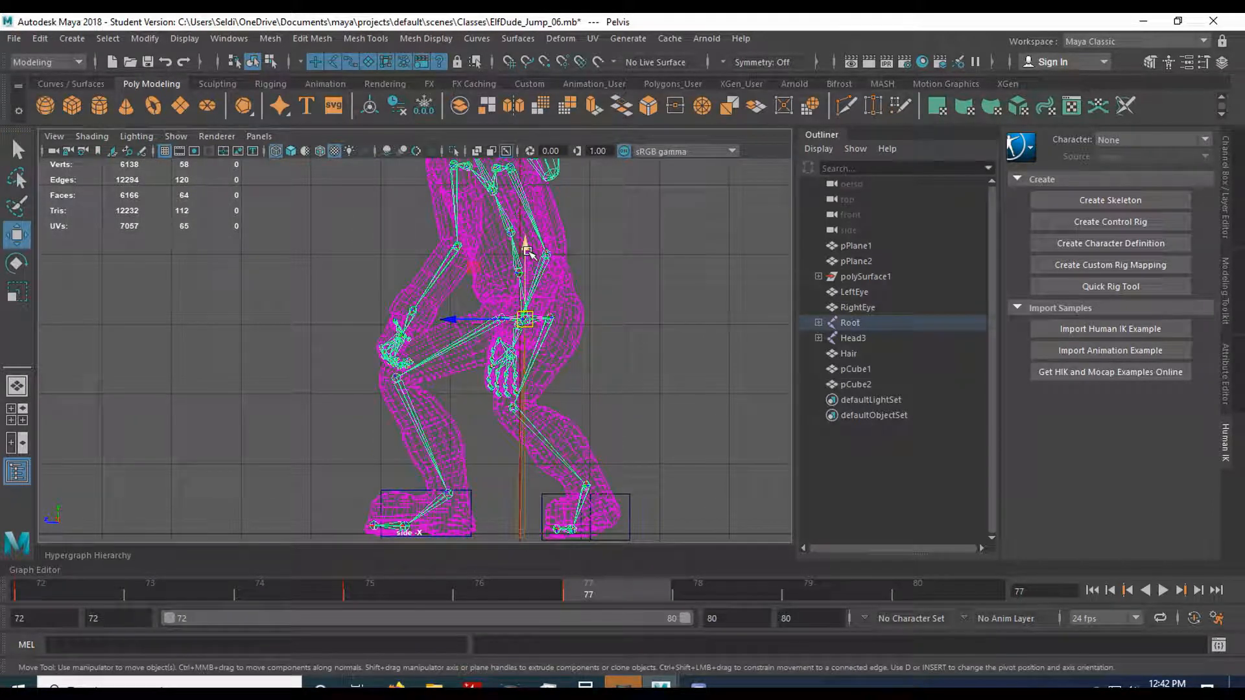
pyautogui.moveTo(527, 252); pyautogui.dragTo(525, 284)
pyautogui.keyDown('alt'); pyautogui.moveTo(604, 418); pyautogui.dragTo(621, 375, button='middle'); pyautogui.keyUp('alt')
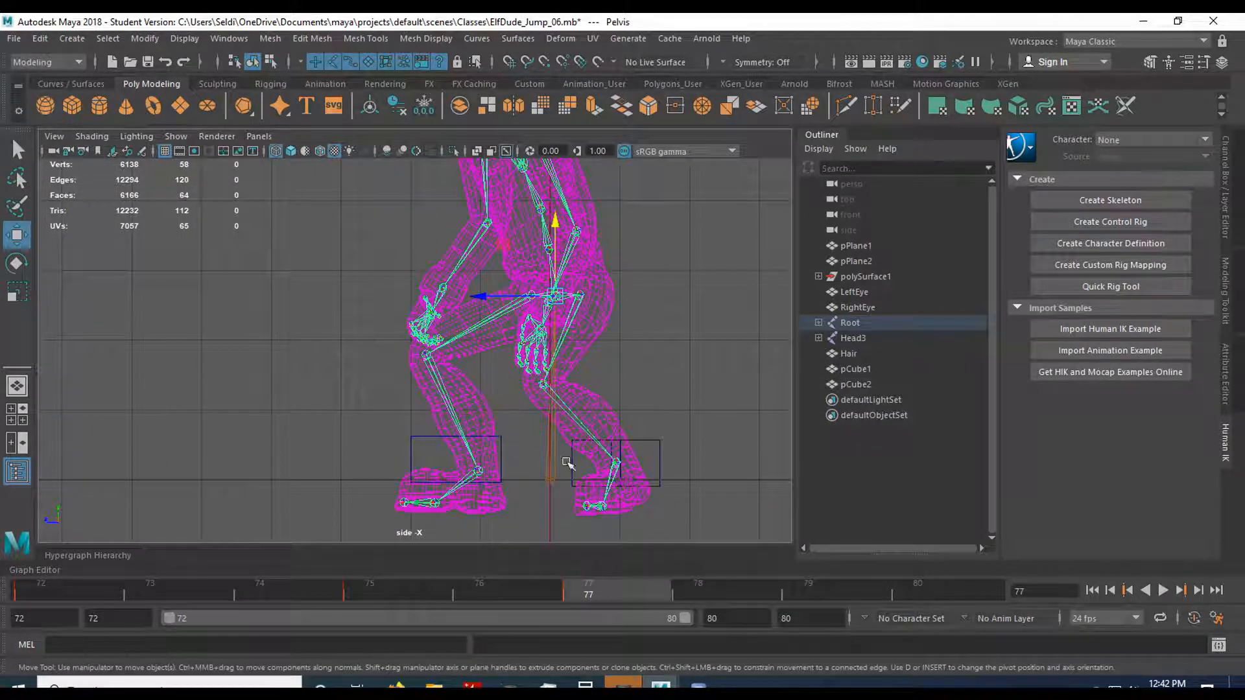
# Raise the right thigh with R_Hip and bend the right knee to bring the foot back toward its guide block.
pyautogui.click(569, 350)
pyautogui.press('e')
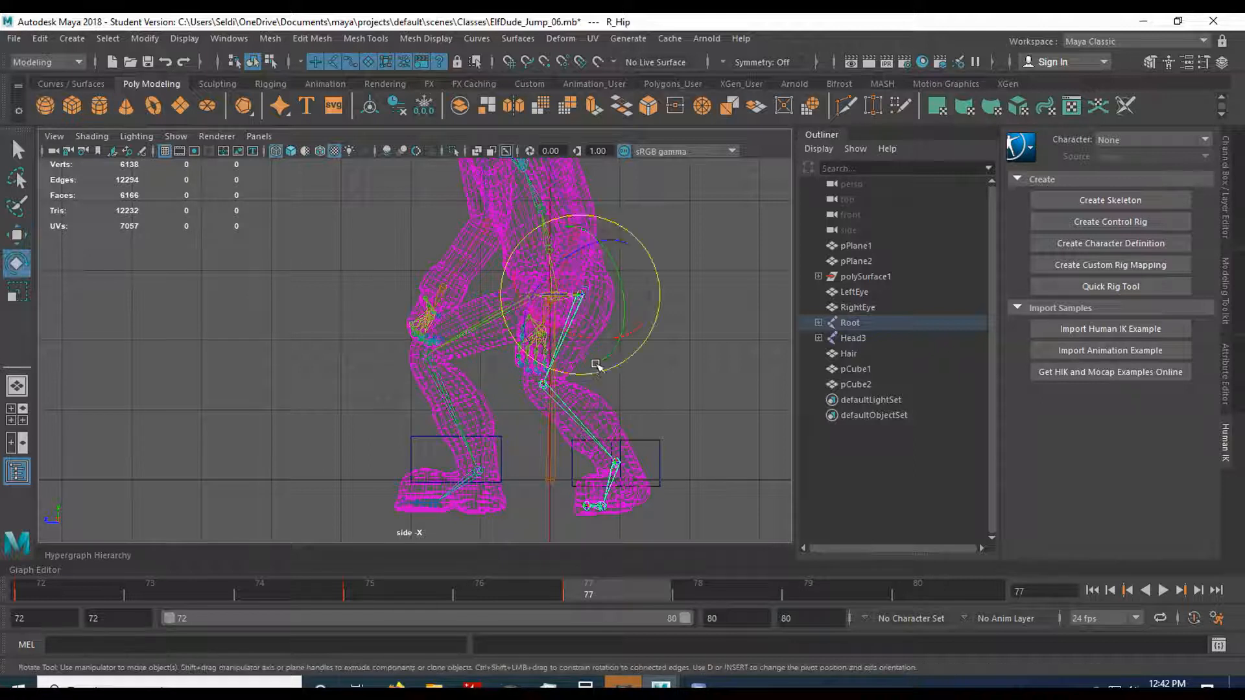
pyautogui.moveTo(609, 353); pyautogui.dragTo(568, 354)
pyautogui.click(560, 417)
pyautogui.click(620, 316)
pyautogui.click(570, 311)
pyautogui.press('space')
pyautogui.press('space')
# Refine the R_Hip rotation in the perspective view to line the right leg up with its guide block.
pyautogui.keyDown('alt'); pyautogui.moveTo(587, 392); pyautogui.dragTo(584, 312, button='middle'); pyautogui.keyUp('alt')
pyautogui.keyDown('alt'); pyautogui.moveTo(584, 311); pyautogui.dragTo(452, 290); pyautogui.keyUp('alt')
pyautogui.moveTo(444, 292); pyautogui.dragTo(448, 290)
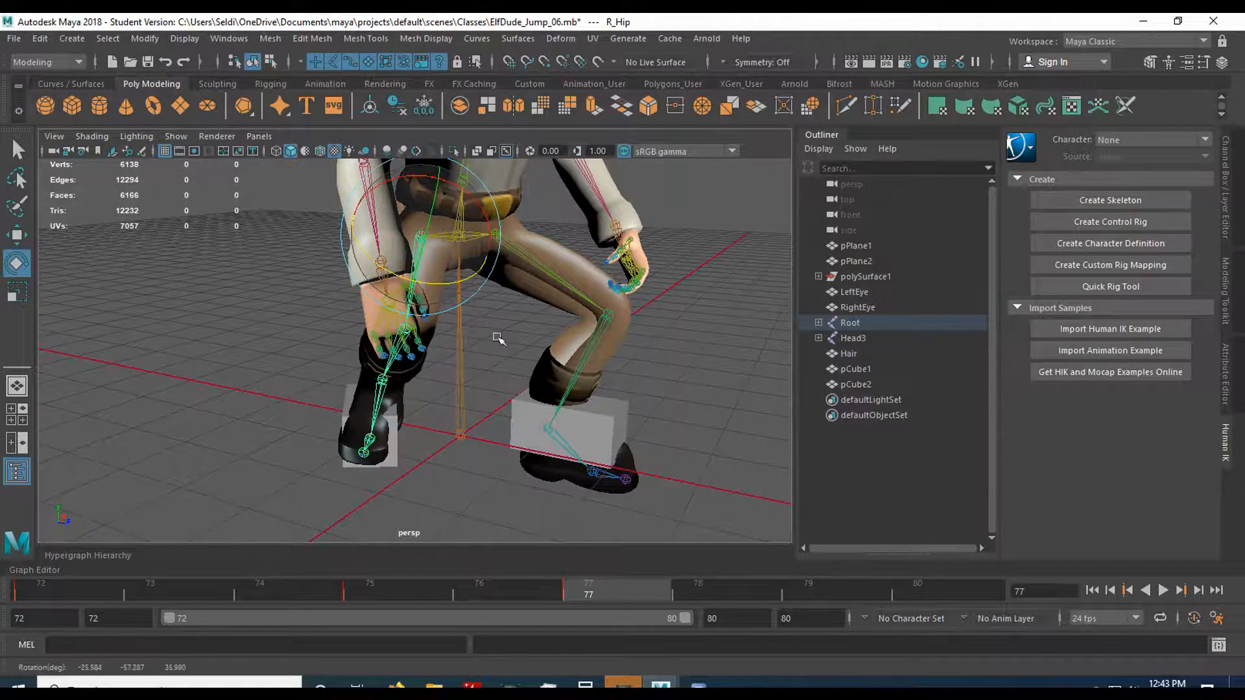
pyautogui.keyDown('alt'); pyautogui.moveTo(497, 337); pyautogui.dragTo(617, 344); pyautogui.keyUp('alt')
pyautogui.moveTo(501, 285); pyautogui.dragTo(496, 312)
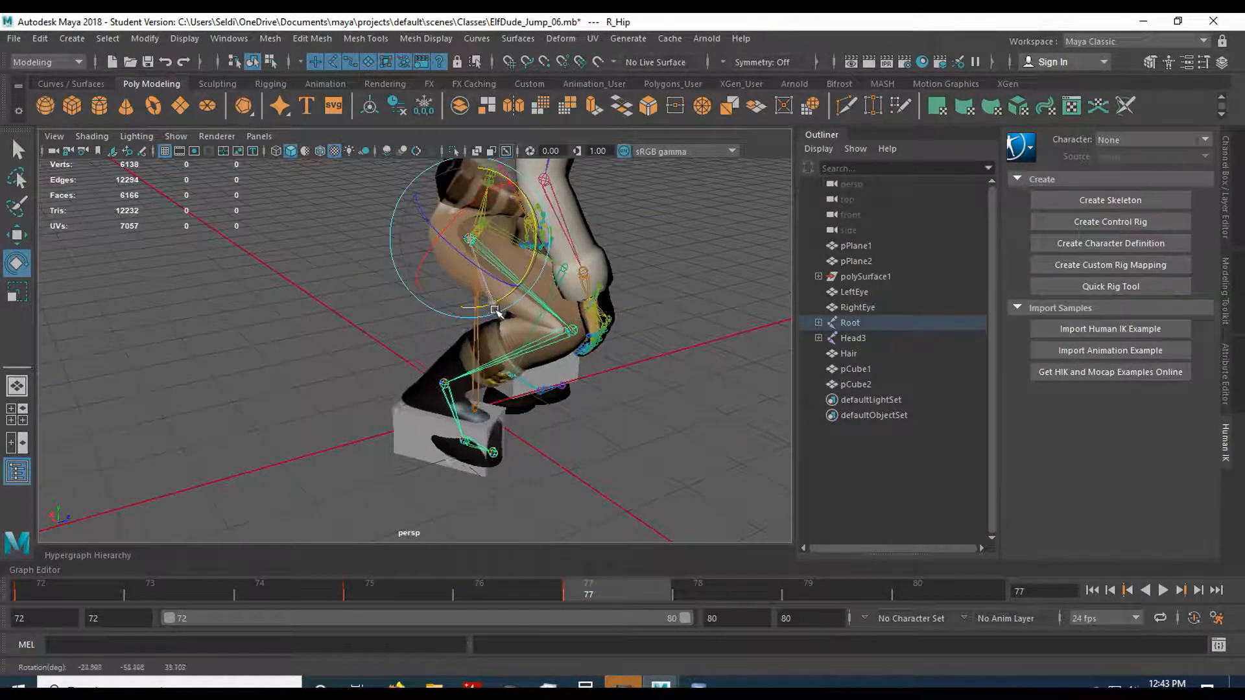
# Flatten the right foot in its guide block by rotating R_Foot to a Rotate Y of about -20.9.
pyautogui.keyDown('alt'); pyautogui.moveTo(499, 408); pyautogui.dragTo(498, 348); pyautogui.keyUp('alt')
pyautogui.click(514, 337)
pyautogui.keyDown('alt'); pyautogui.moveTo(521, 443); pyautogui.dragTo(464, 417); pyautogui.keyUp('alt')
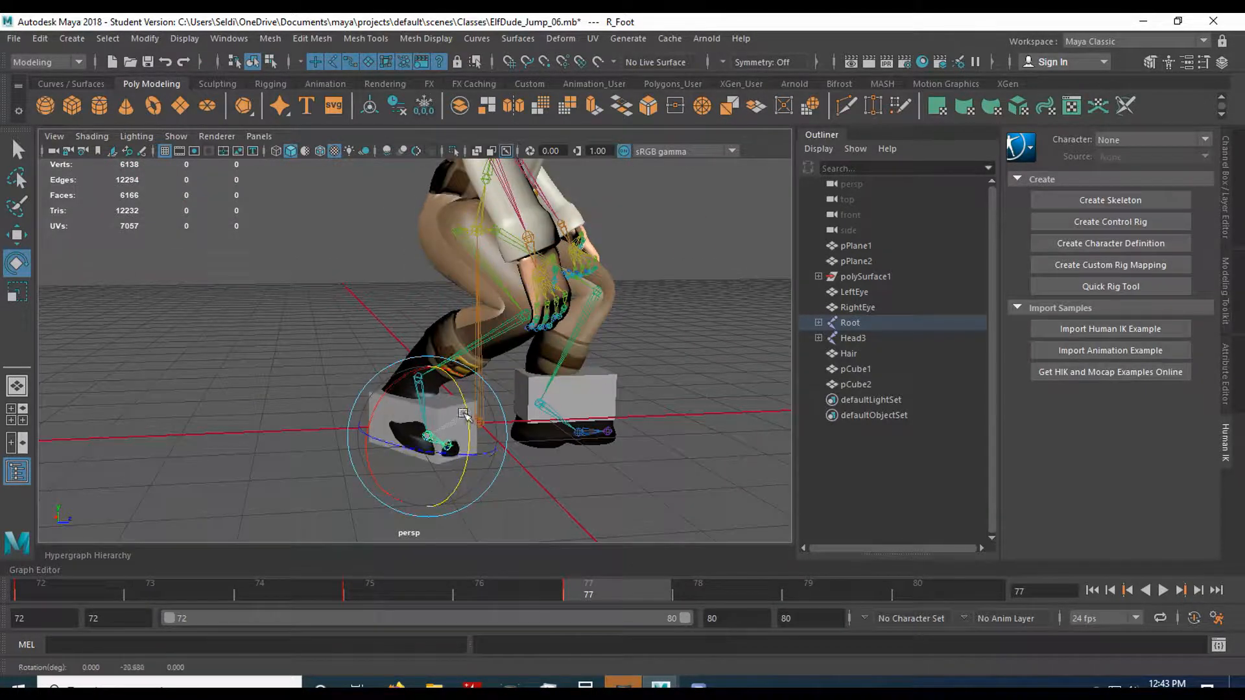
# Raise the left thigh with L_Hip and bend the left knee to lift the left foot back into its block.
pyautogui.keyDown('alt'); pyautogui.moveTo(348, 421); pyautogui.dragTo(454, 363); pyautogui.keyUp('alt')
pyautogui.click(573, 273)
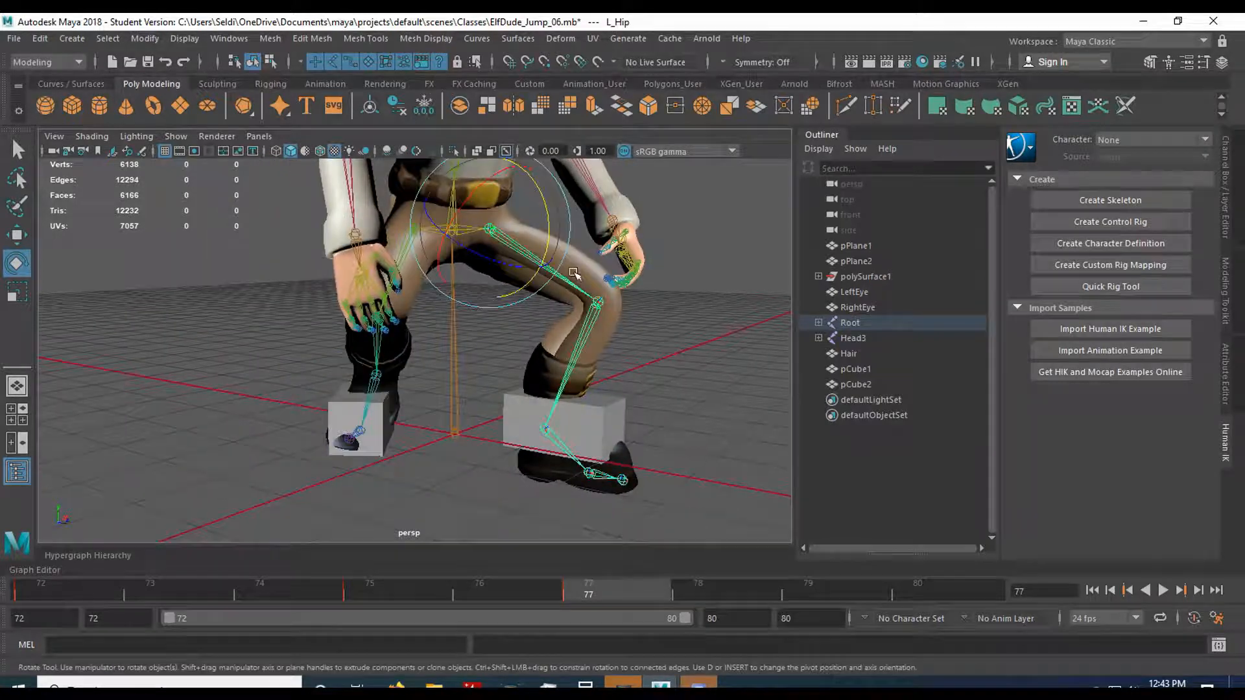
pyautogui.moveTo(549, 230); pyautogui.dragTo(553, 201)
pyautogui.click(614, 329)
pyautogui.moveTo(653, 307); pyautogui.dragTo(632, 332)
pyautogui.click(552, 239)
pyautogui.moveTo(522, 291); pyautogui.dragTo(536, 280)
# Level the left foot on the ground line by rotating L_Ankle to a Rotate Y of about -27.0.
pyautogui.press('space')
pyautogui.press('space')
pyautogui.scroll(2, 481, 483)
pyautogui.keyDown('alt'); pyautogui.moveTo(481, 483); pyautogui.dragTo(419, 432, button='middle'); pyautogui.keyUp('alt')
pyautogui.click(435, 449)
pyautogui.moveTo(522, 447); pyautogui.dragTo(513, 459)
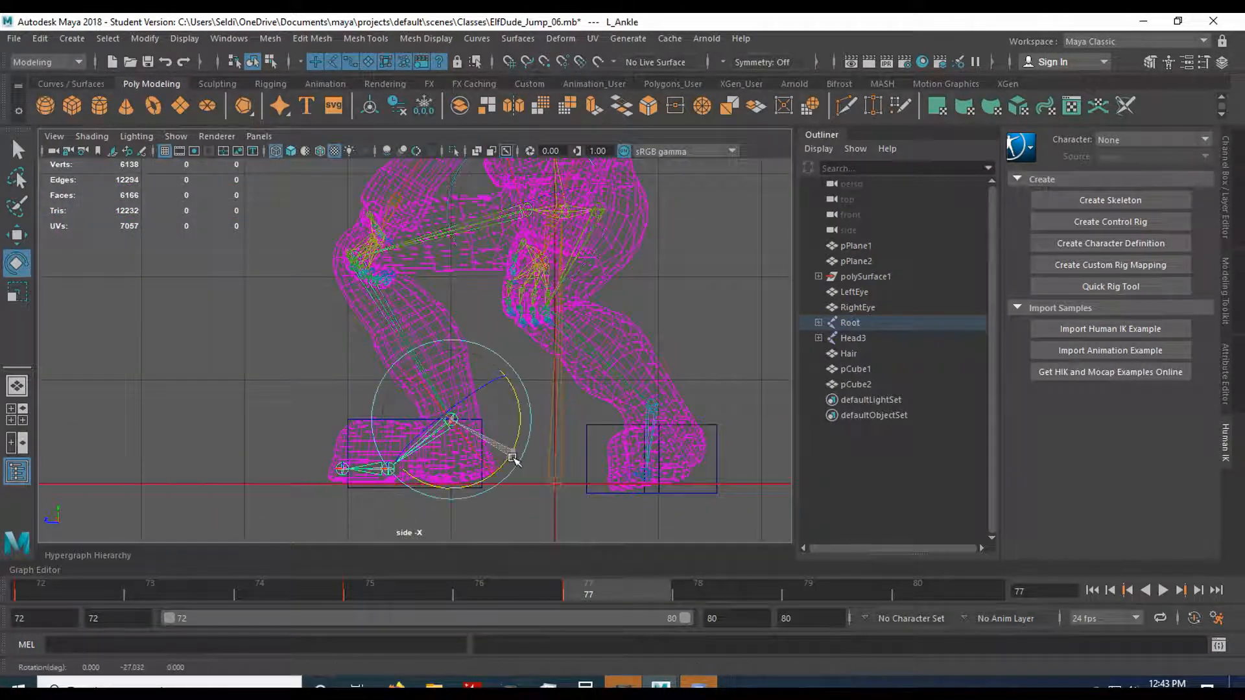
# Bend the upper body further forward over the deeper crouch at frame 77 by rotating the spine joints.
pyautogui.press('space')
pyautogui.press('space')
pyautogui.moveTo(661, 303)
pyautogui.keyDown('alt'); pyautogui.mouseDown()
pyautogui.moveTo(528, 336)
pyautogui.moveTo(499, 299)
pyautogui.moveTo(522, 322)
pyautogui.moveTo(511, 243)
pyautogui.mouseUp(); pyautogui.keyUp('alt')
pyautogui.click(351, 359)
pyautogui.moveTo(398, 315); pyautogui.dragTo(428, 296)
pyautogui.click(427, 323)
pyautogui.click(395, 269)
pyautogui.click(413, 313)
pyautogui.click(373, 305)
pyautogui.click(532, 337)
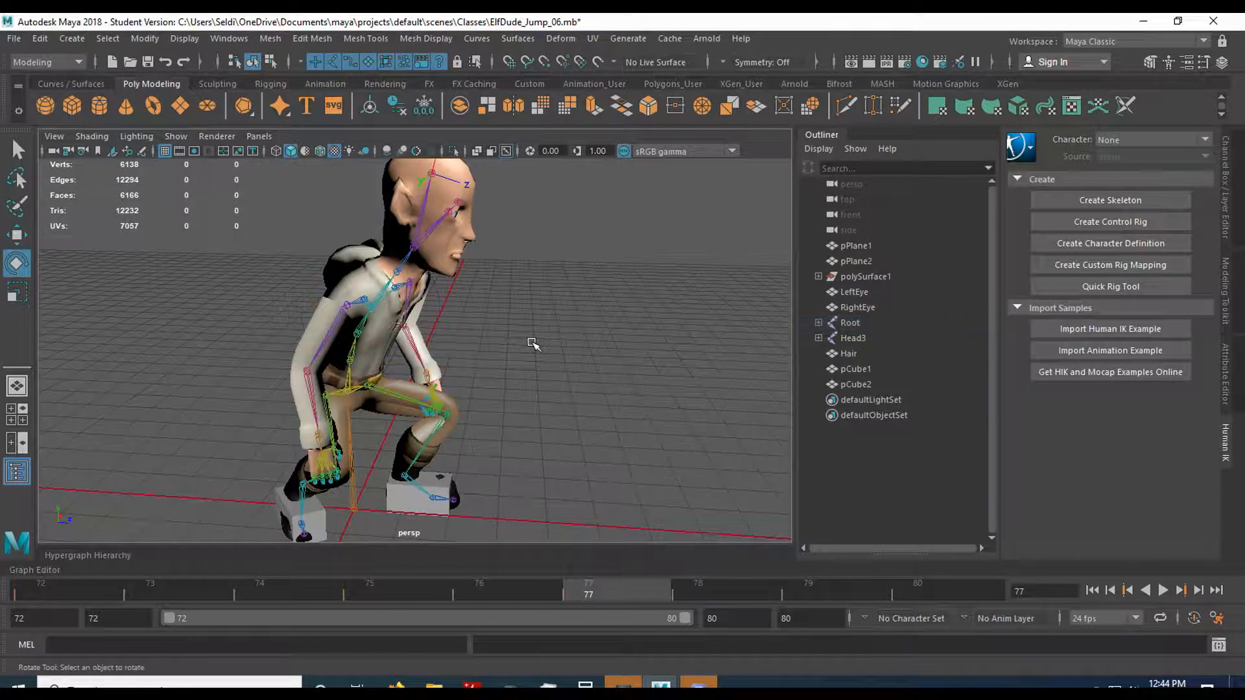
# Save the scene as a new version named ElfDude_Jump_07.mb and play back the landing animation.
pyautogui.click(14, 39)
pyautogui.click(65, 114)
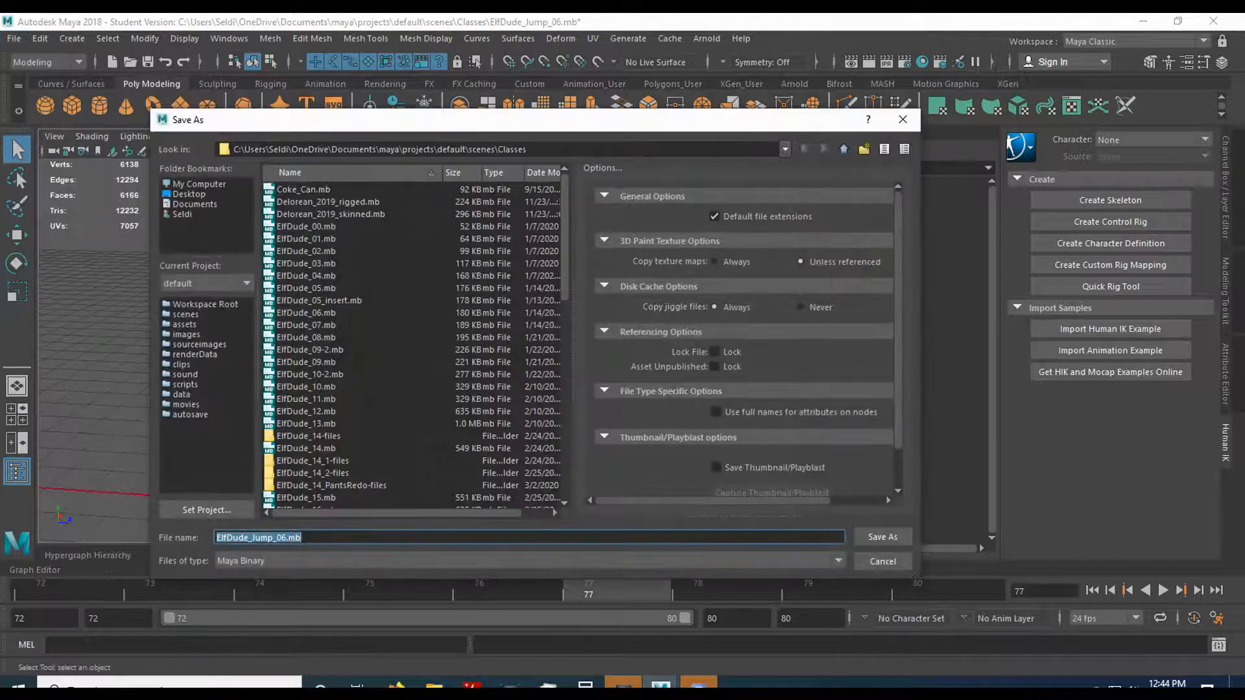
pyautogui.click(280, 537)
pyautogui.write('7')
pyautogui.press('Return')
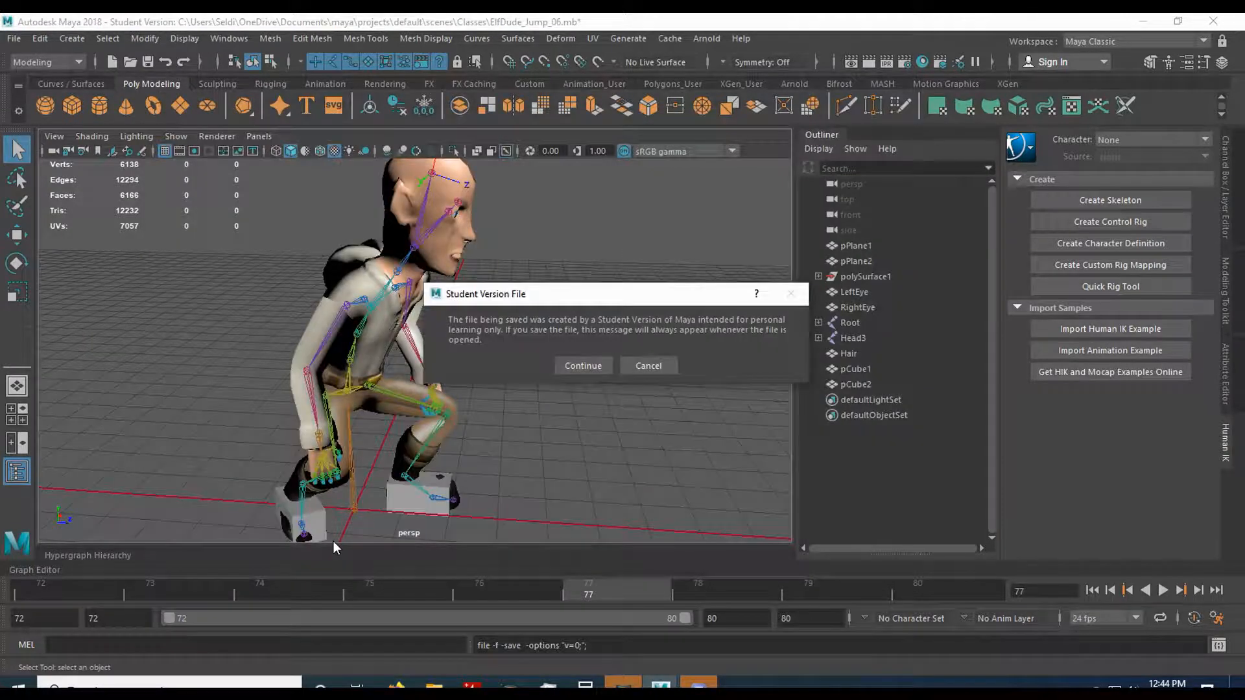
pyautogui.click(582, 365)
pyautogui.hotkey('alt', 'v')
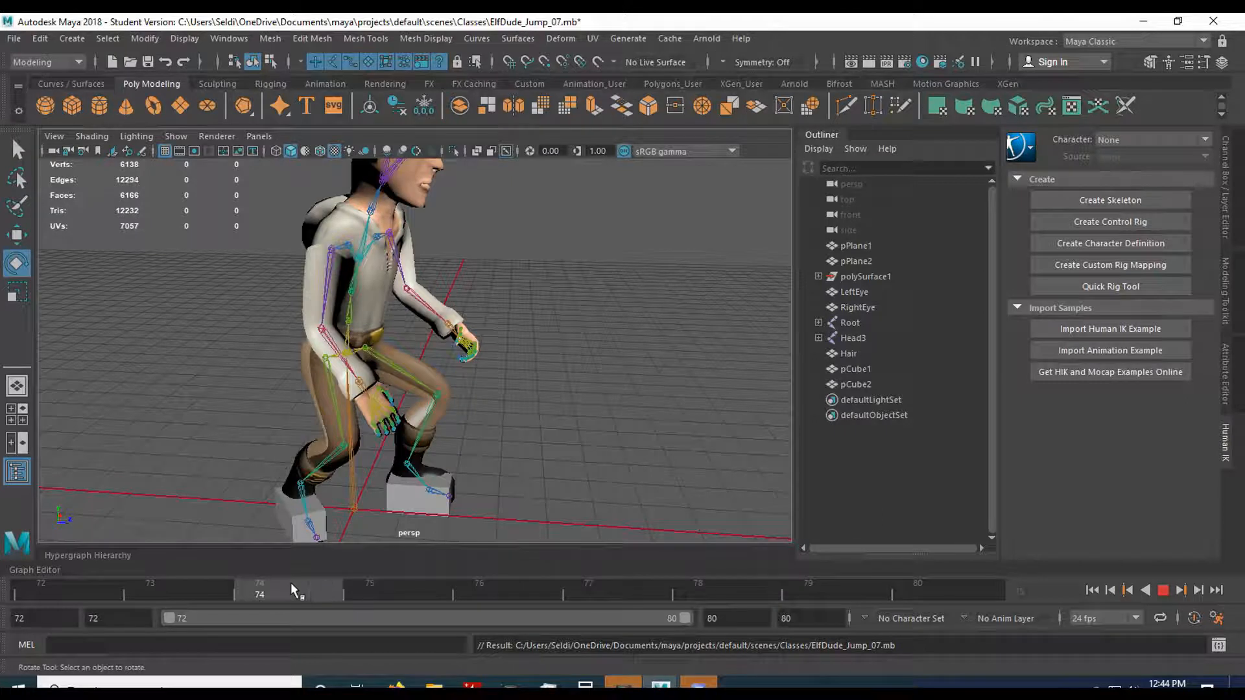
# Move the elf's pelvis down in the side view at frame 77 for a deeper crouch.
pyautogui.moveTo(626, 597); pyautogui.dragTo(626, 594)
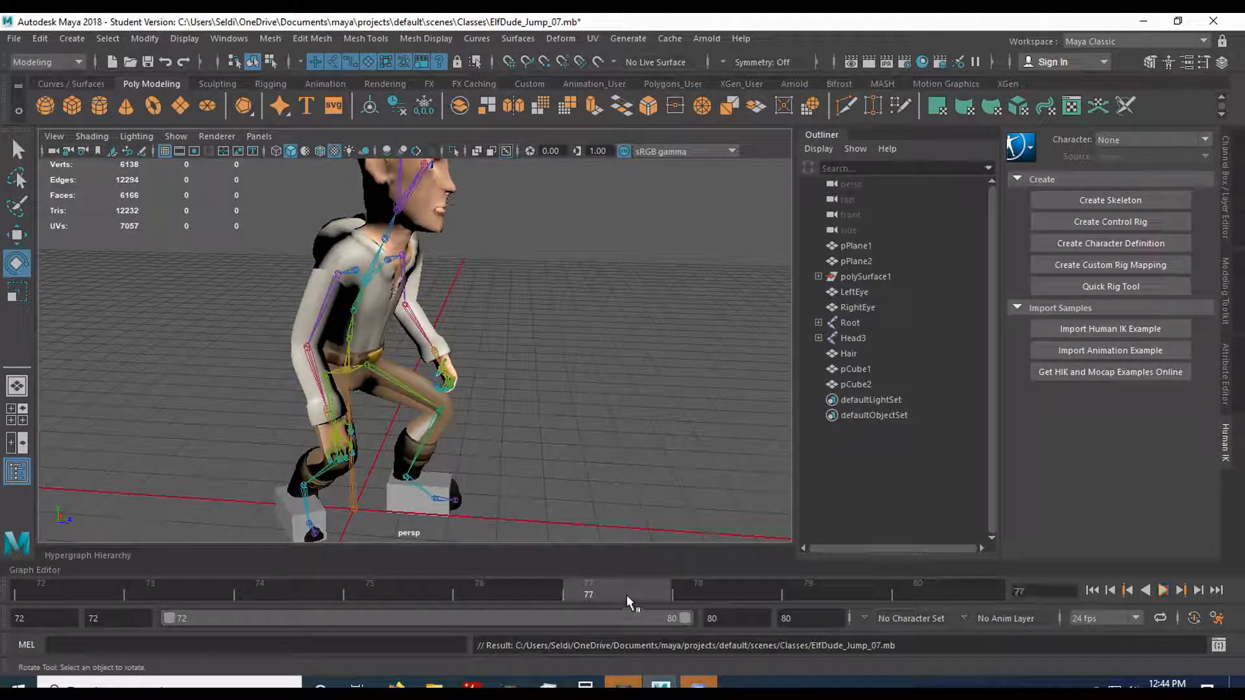
pyautogui.moveTo(393, 592); pyautogui.dragTo(584, 592)
pyautogui.keyDown('alt'); pyautogui.moveTo(548, 506); pyautogui.dragTo(277, 476); pyautogui.keyUp('alt')
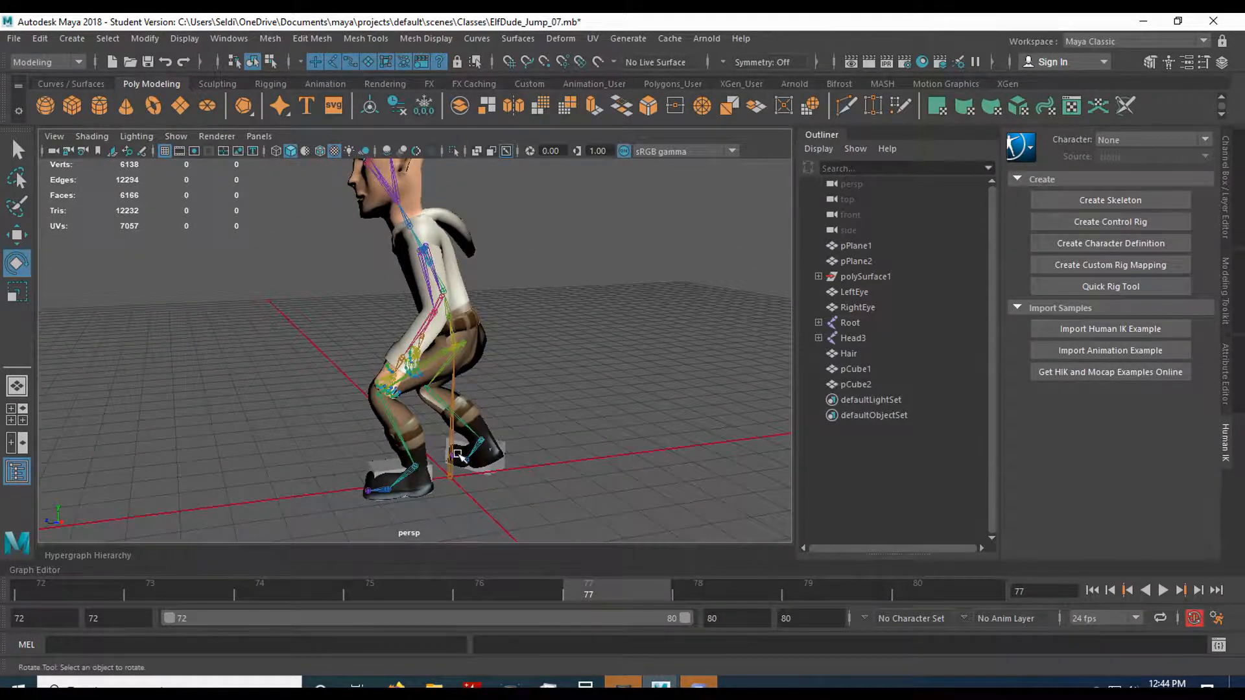
pyautogui.press('space')
pyautogui.press('space')
pyautogui.scroll(-2, 678, 400)
pyautogui.keyDown('alt'); pyautogui.moveTo(632, 358); pyautogui.dragTo(579, 409, button='middle'); pyautogui.keyUp('alt')
pyautogui.click(481, 258)
pyautogui.press('w')
pyautogui.moveTo(481, 186); pyautogui.dragTo(481, 230)
pyautogui.keyDown('alt'); pyautogui.moveTo(559, 416); pyautogui.dragTo(546, 352, button='middle'); pyautogui.keyUp('alt')
# Raise the right thigh with R_Hip and set R_Knee to a Rotate Y of about 108.4, bringing the right foot up to the ground line.
pyautogui.click(498, 238)
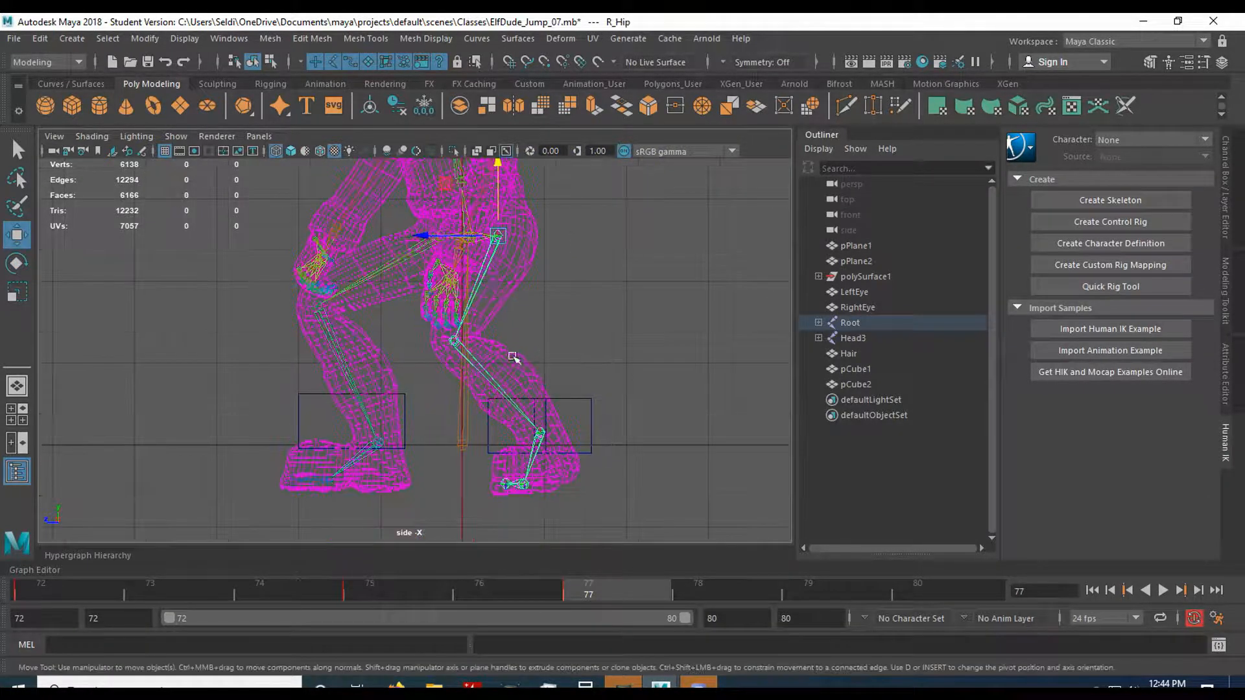
pyautogui.press('e')
pyautogui.moveTo(535, 281); pyautogui.dragTo(554, 322)
pyautogui.click(463, 374)
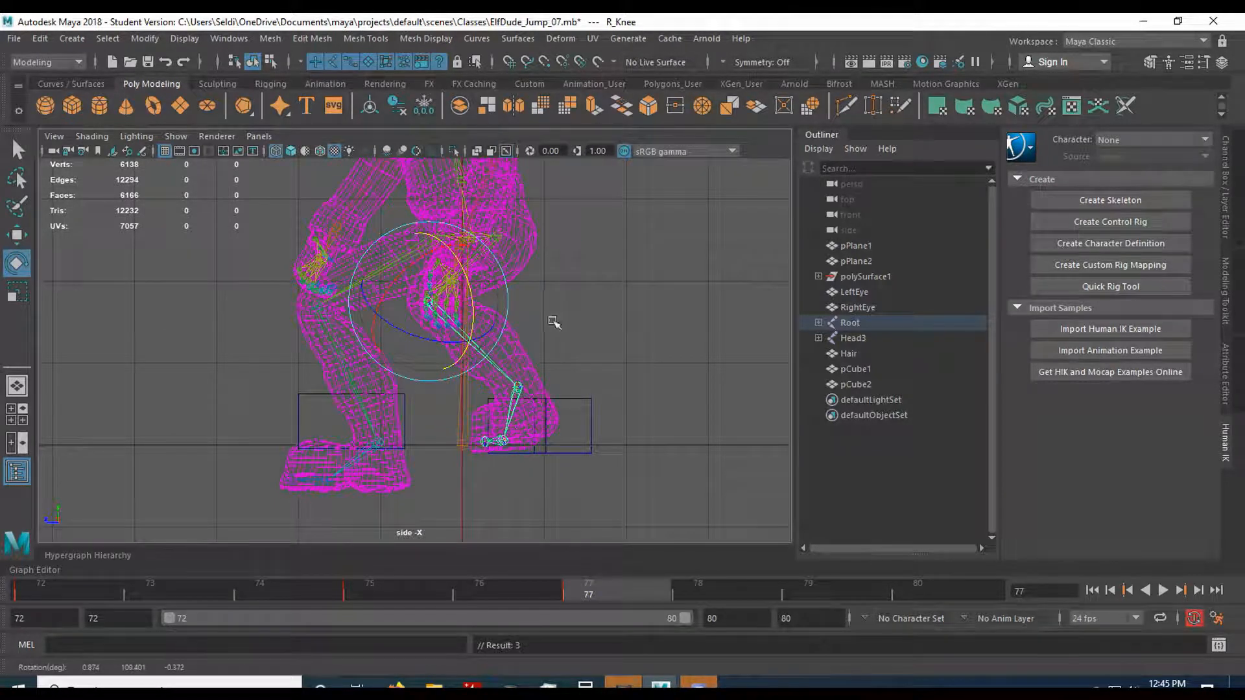
# Rotate R_Hip in the perspective view to turn the right leg toward its foot block.
pyautogui.press('space')
pyautogui.click(653, 292)
pyautogui.press('space')
pyautogui.moveTo(332, 460)
pyautogui.keyDown('alt'); pyautogui.mouseDown()
pyautogui.moveTo(595, 434)
pyautogui.moveTo(576, 438)
pyautogui.mouseUp(); pyautogui.keyUp('alt')
pyautogui.keyDown('alt'); pyautogui.moveTo(575, 438); pyautogui.dragTo(566, 402, button='middle'); pyautogui.keyUp('alt')
pyautogui.keyDown('alt'); pyautogui.moveTo(503, 415); pyautogui.dragTo(569, 472); pyautogui.keyUp('alt')
pyautogui.click(473, 356)
pyautogui.click(471, 355)
pyautogui.keyDown('alt'); pyautogui.moveTo(538, 434); pyautogui.dragTo(503, 417); pyautogui.keyUp('alt')
pyautogui.moveTo(409, 344); pyautogui.dragTo(346, 339)
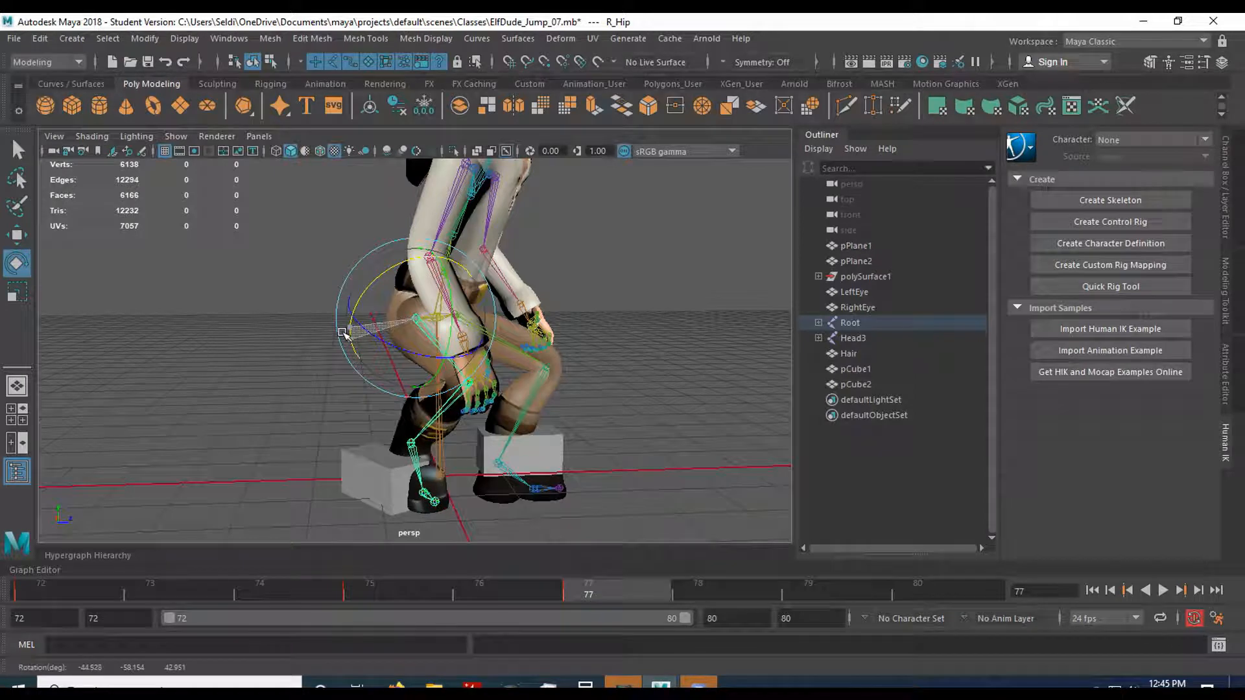
# Swing the right leg outward with R_Hip to line the right foot up with its block.
pyautogui.keyDown('alt'); pyautogui.moveTo(341, 329); pyautogui.dragTo(617, 450); pyautogui.keyUp('alt')
pyautogui.keyDown('alt'); pyautogui.moveTo(477, 414); pyautogui.dragTo(503, 437); pyautogui.keyUp('alt')
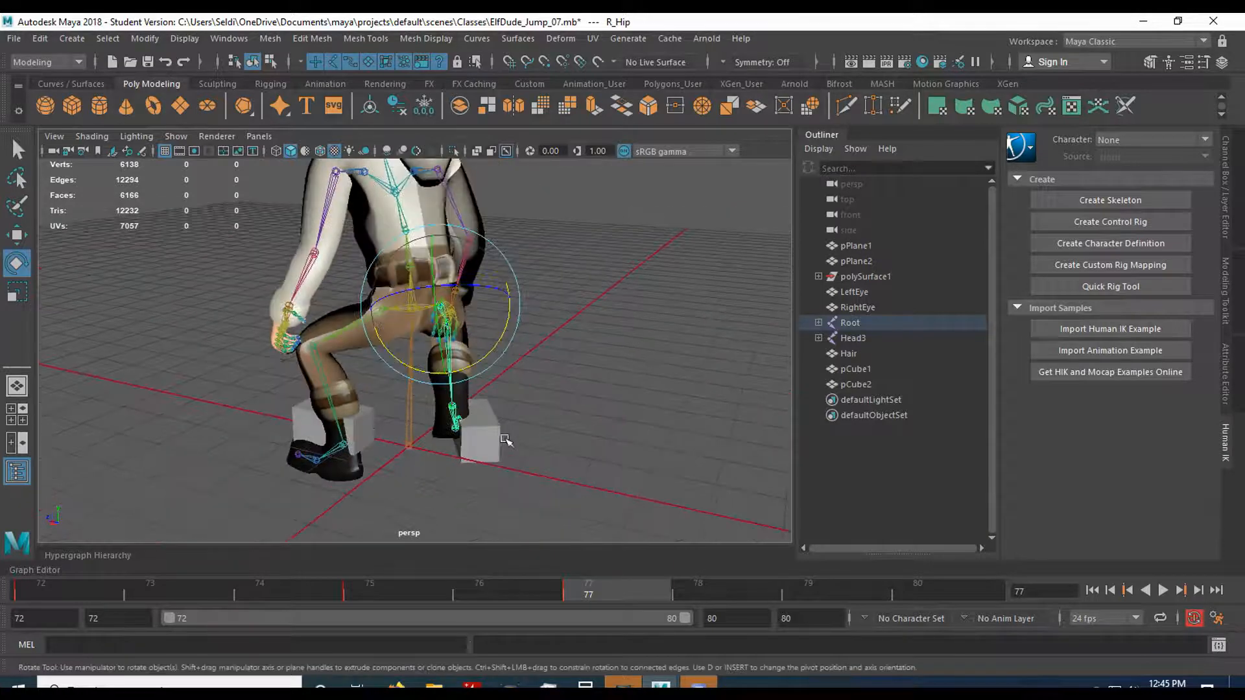
pyautogui.scroll(2, 500, 451)
pyautogui.click(473, 448)
pyautogui.click(532, 443)
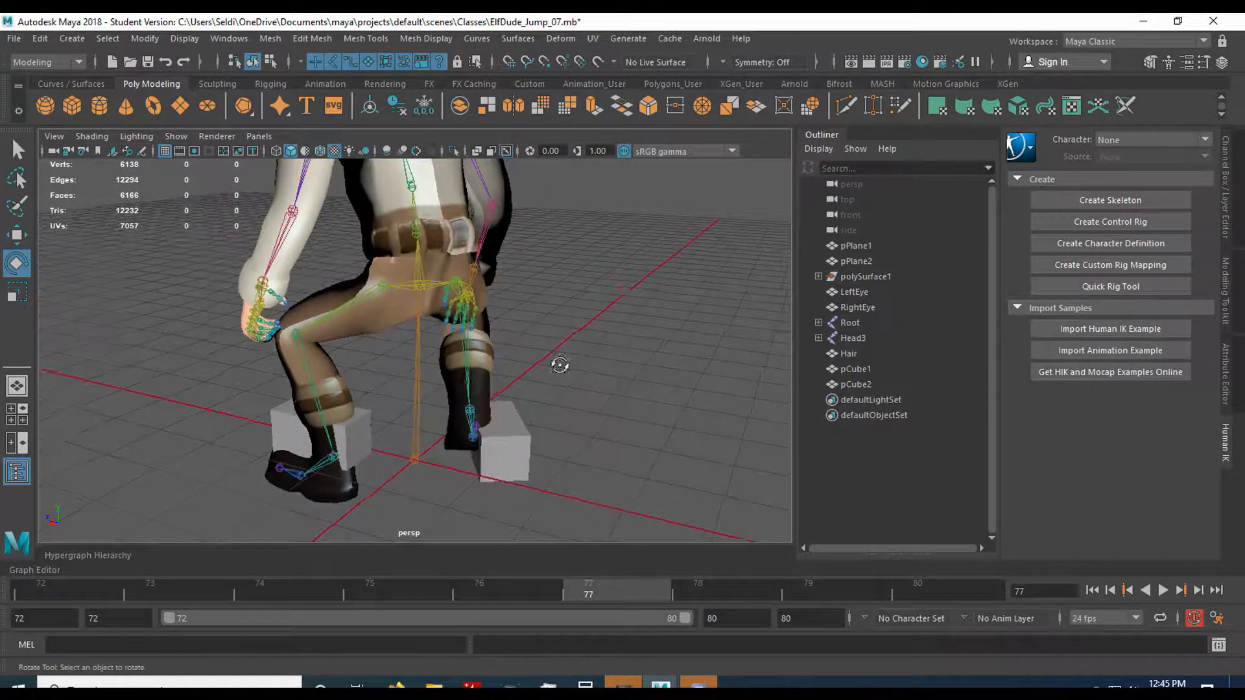
pyautogui.keyDown('alt'); pyautogui.moveTo(558, 363); pyautogui.dragTo(410, 385); pyautogui.keyUp('alt')
pyautogui.click(516, 364)
pyautogui.keyDown('alt'); pyautogui.moveTo(516, 363); pyautogui.dragTo(496, 339); pyautogui.keyUp('alt')
pyautogui.moveTo(445, 272); pyautogui.dragTo(326, 375)
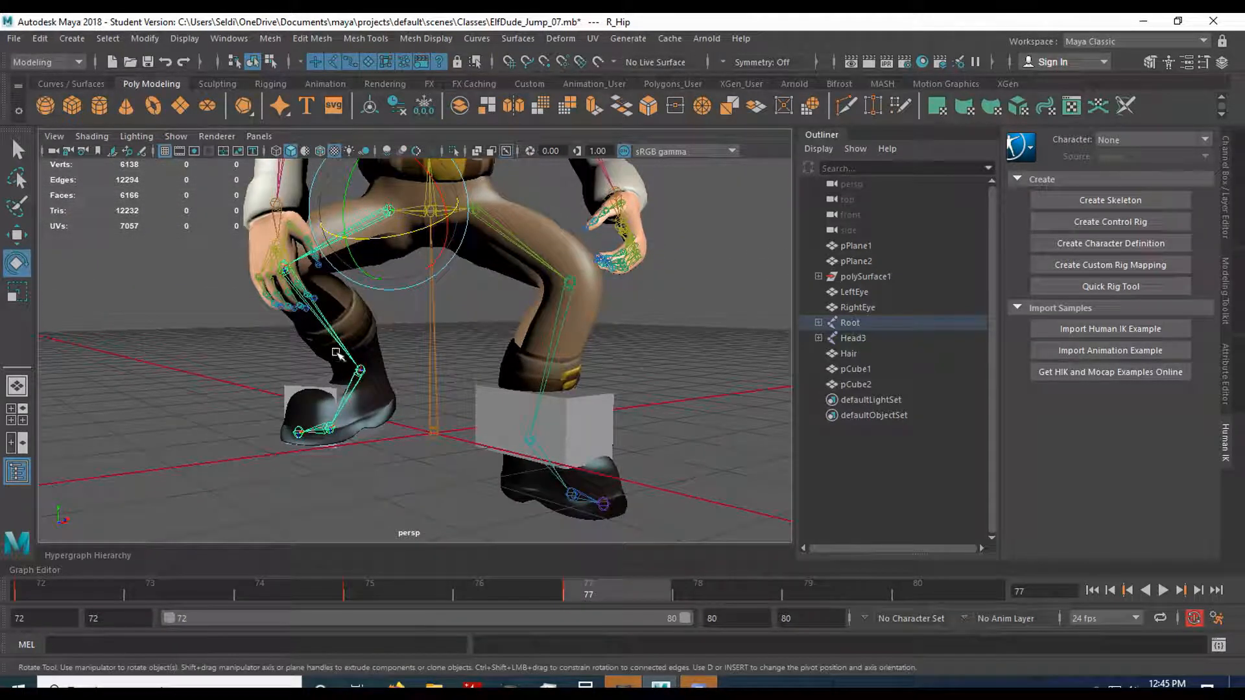
pyautogui.moveTo(357, 257); pyautogui.dragTo(344, 324)
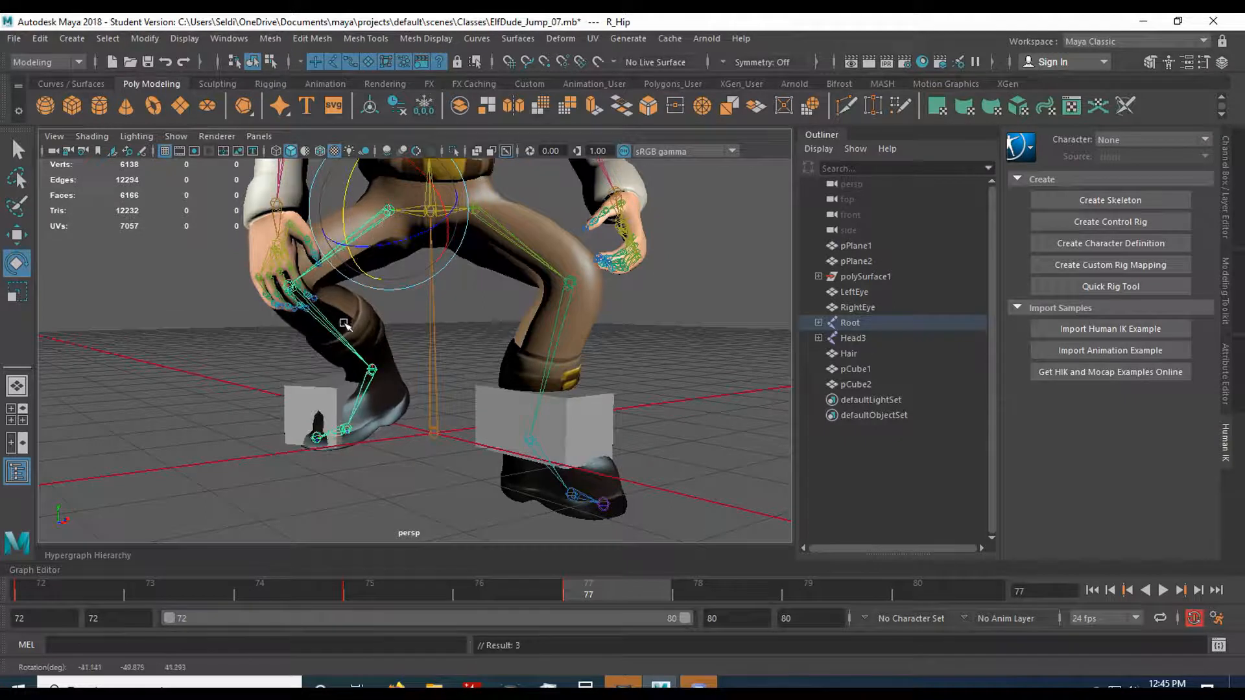
# Adjust the planted angle of the right foot by rotating R_Ankle and R_Foot.
pyautogui.click(357, 410)
pyautogui.moveTo(349, 433); pyautogui.dragTo(330, 407)
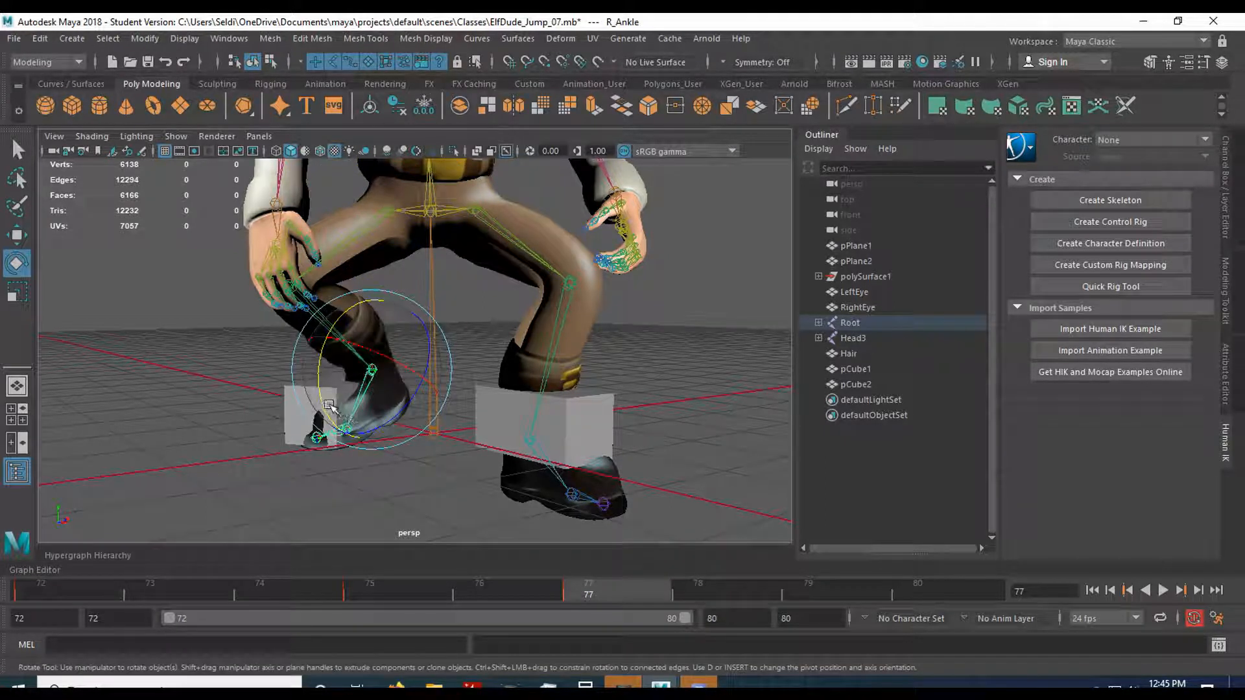
pyautogui.click(325, 448)
pyautogui.click(331, 418)
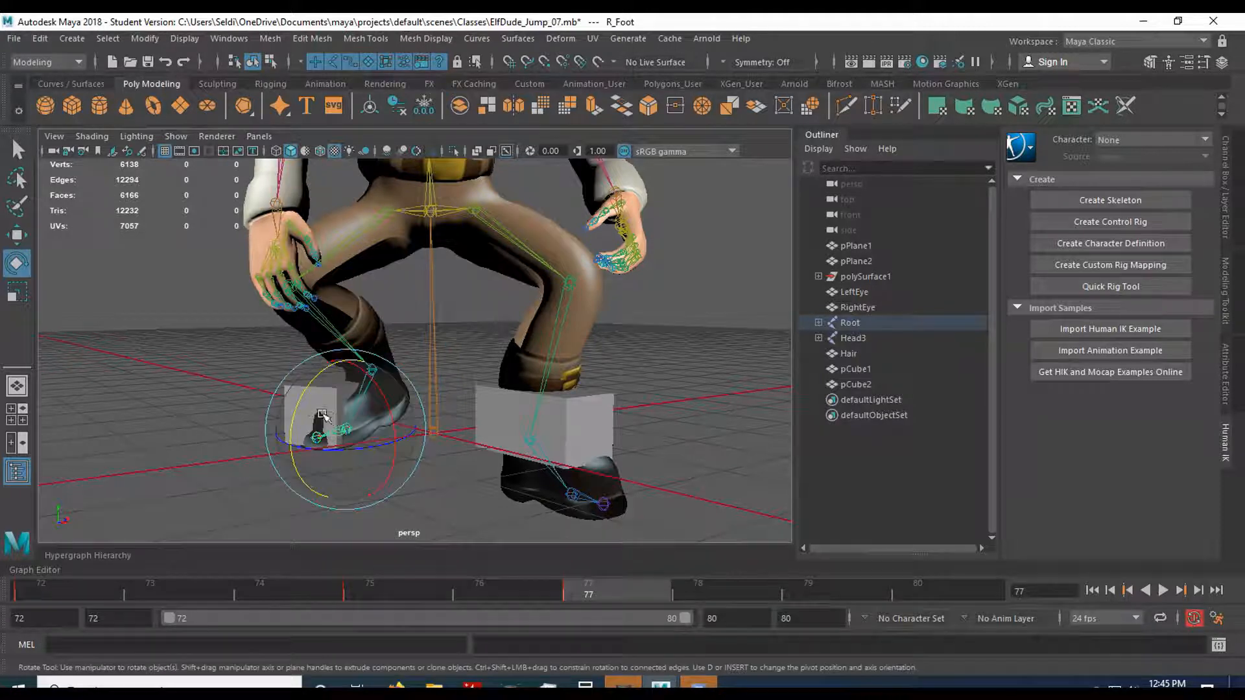
pyautogui.moveTo(306, 407); pyautogui.dragTo(642, 452)
# Raise the left thigh with L_Hip and bend the left knee to lift the left foot out of the ground.
pyautogui.click(563, 248)
pyautogui.moveTo(561, 229); pyautogui.dragTo(603, 273)
pyautogui.click(629, 314)
pyautogui.moveTo(657, 320); pyautogui.dragTo(644, 329)
pyautogui.click(531, 229)
pyautogui.moveTo(549, 275); pyautogui.dragTo(529, 250)
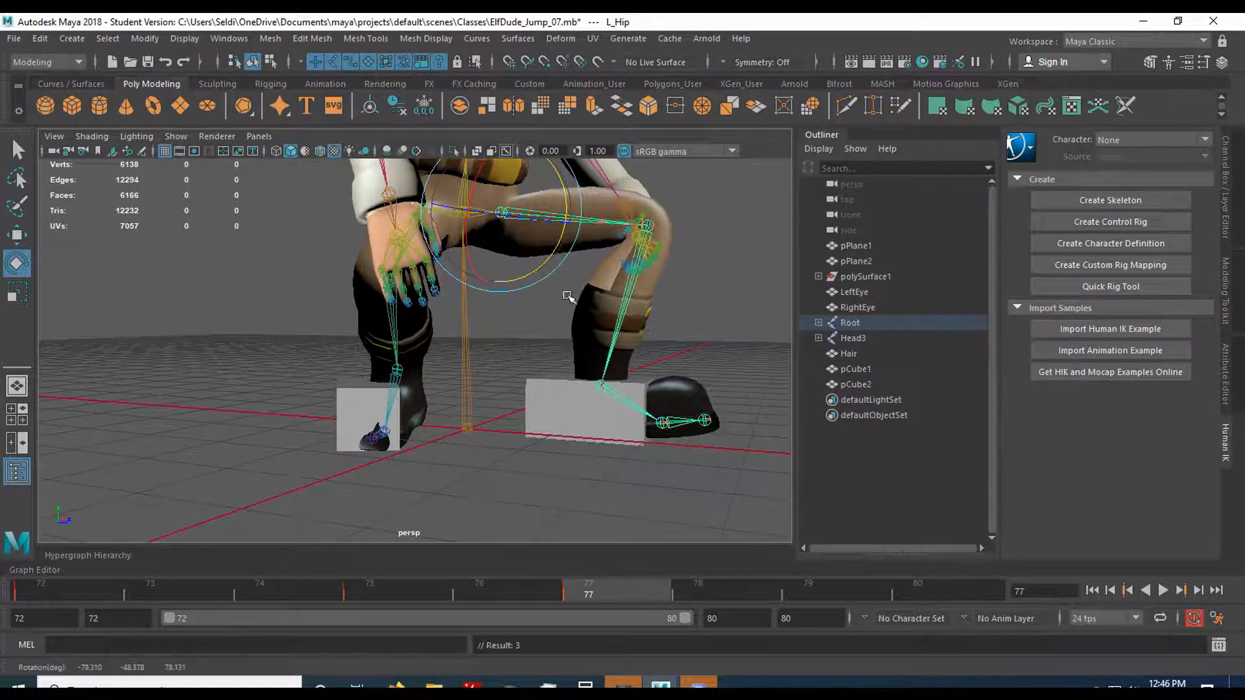
# Fine-tune the left knee and L_Hip in the side view to set the left foot back into its block.
pyautogui.press('space')
pyautogui.press('space')
pyautogui.click(334, 357)
pyautogui.moveTo(339, 322); pyautogui.dragTo(354, 310)
pyautogui.click(400, 252)
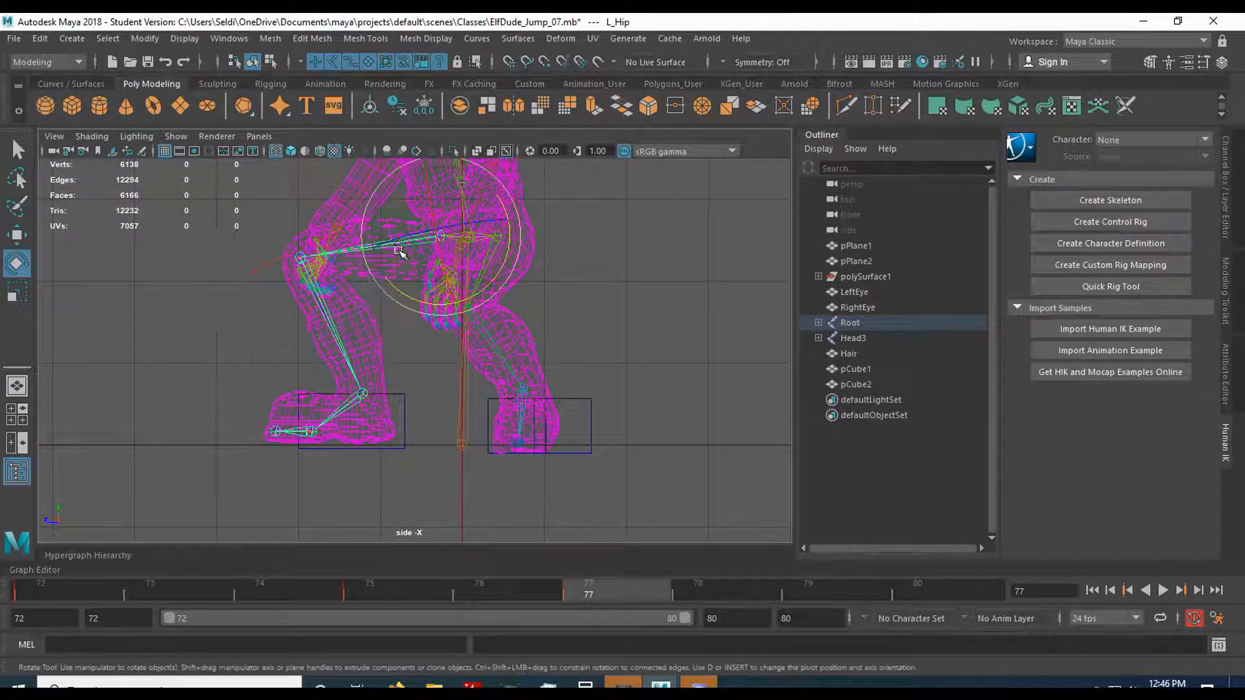
pyautogui.moveTo(405, 297); pyautogui.dragTo(400, 343)
# Level the left foot on the ground line by rotating L_Ankle to a Rotate Y of about -26.7.
pyautogui.click(356, 425)
pyautogui.moveTo(377, 465); pyautogui.dragTo(371, 466)
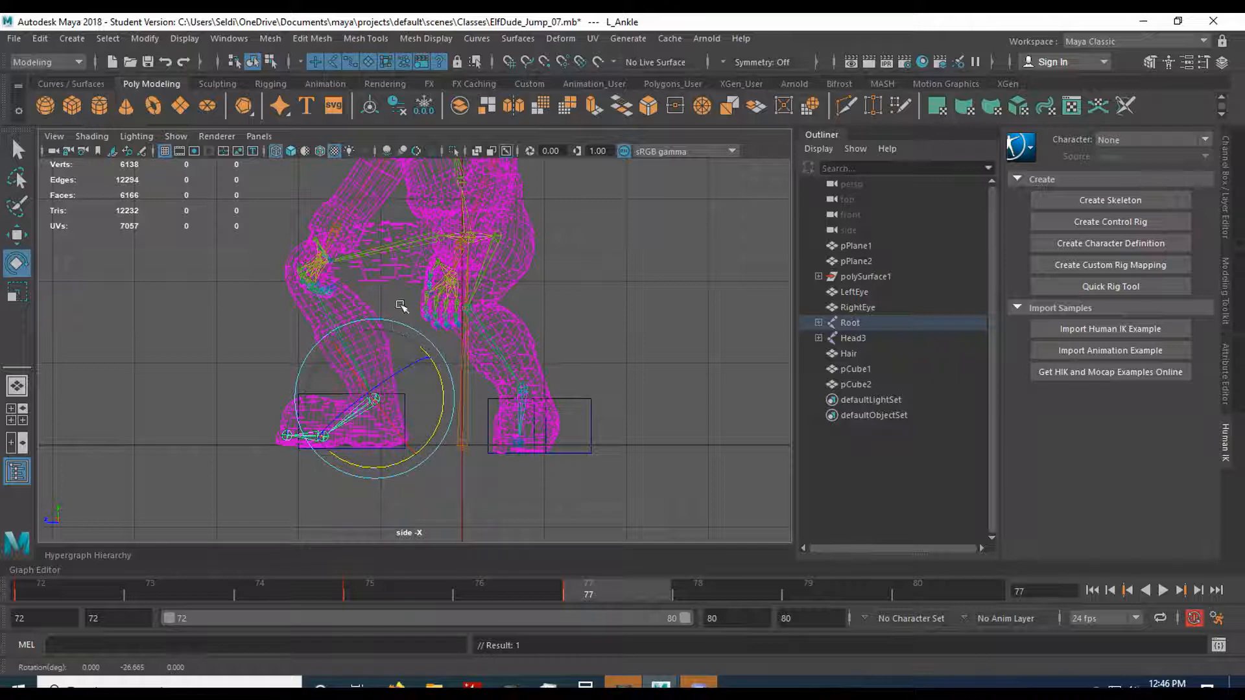
pyautogui.click(569, 380)
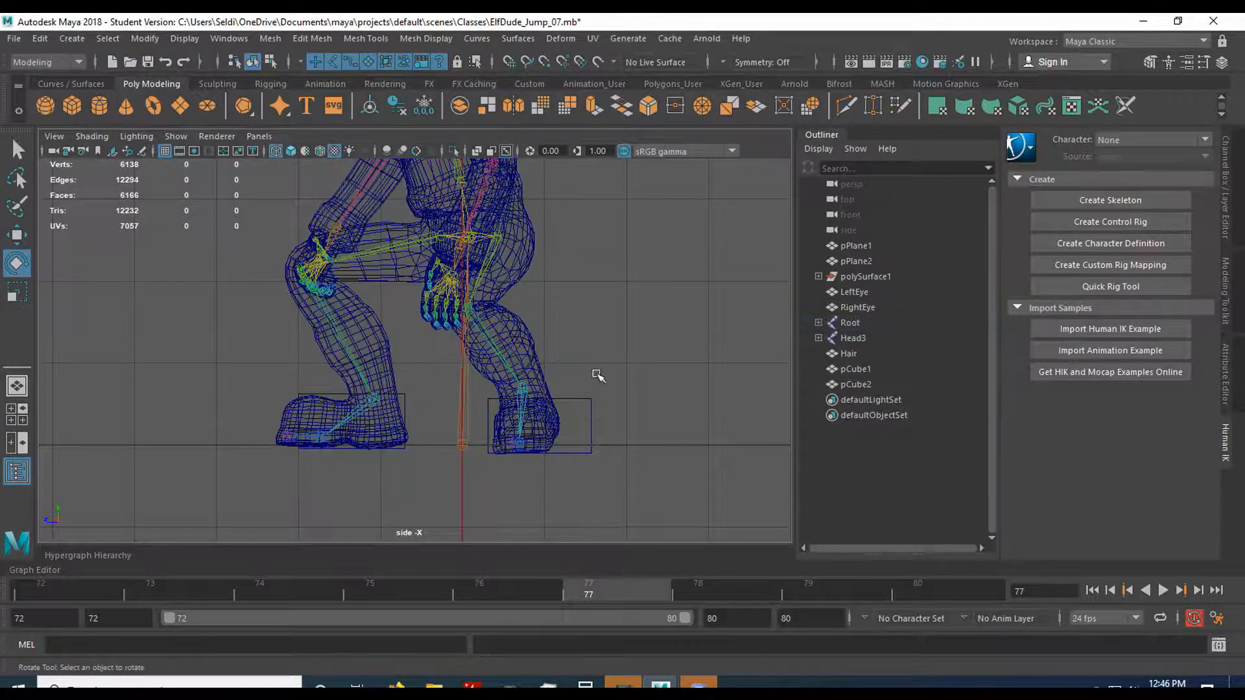
# Save the scene with the deeper crouch and scrub the landing animation around frame 77.
pyautogui.press('space')
pyautogui.press('space')
pyautogui.scroll(-4, 644, 396)
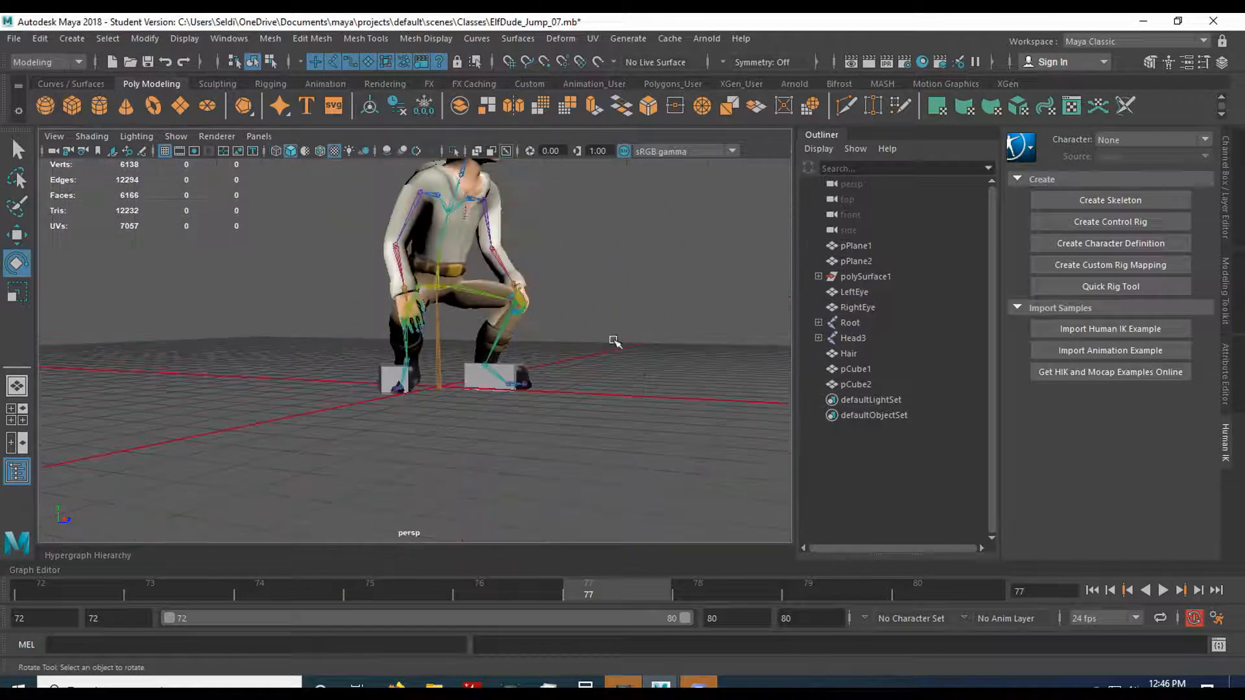
pyautogui.keyDown('alt'); pyautogui.moveTo(613, 341); pyautogui.dragTo(620, 362); pyautogui.keyUp('alt')
pyautogui.scroll(-1, 620, 362)
pyautogui.keyDown('alt'); pyautogui.moveTo(582, 353); pyautogui.dragTo(582, 402, button='middle'); pyautogui.keyUp('alt')
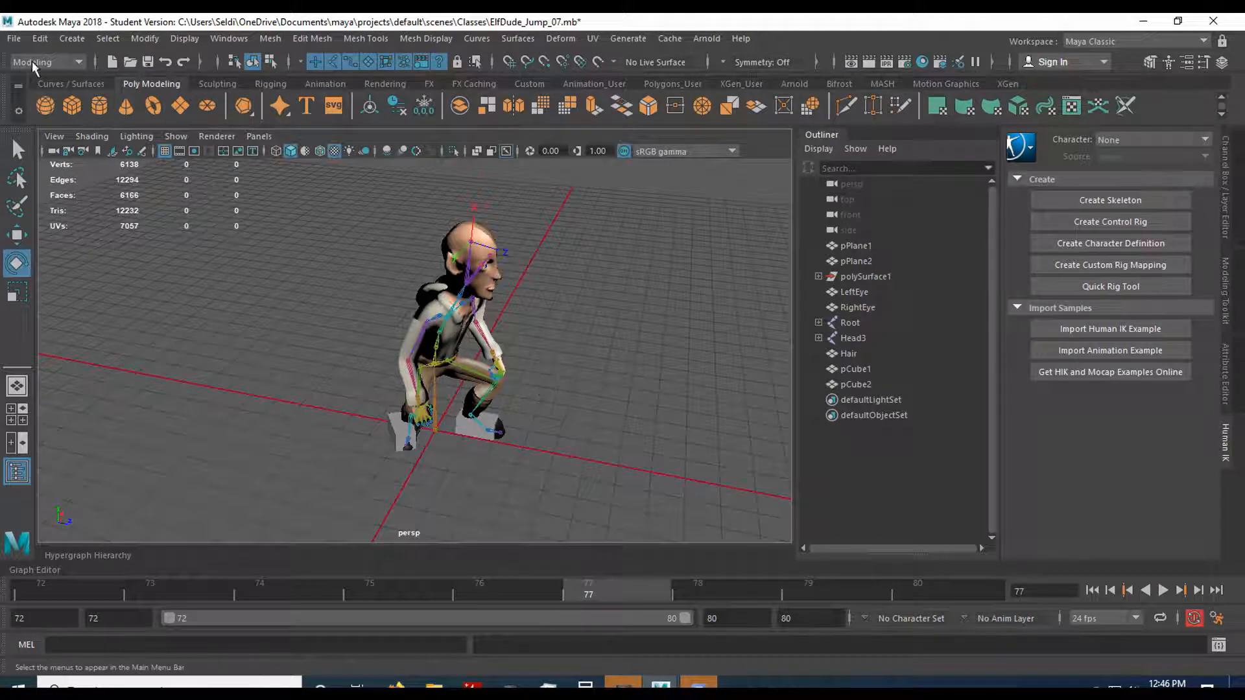
pyautogui.click(13, 38)
pyautogui.click(52, 102)
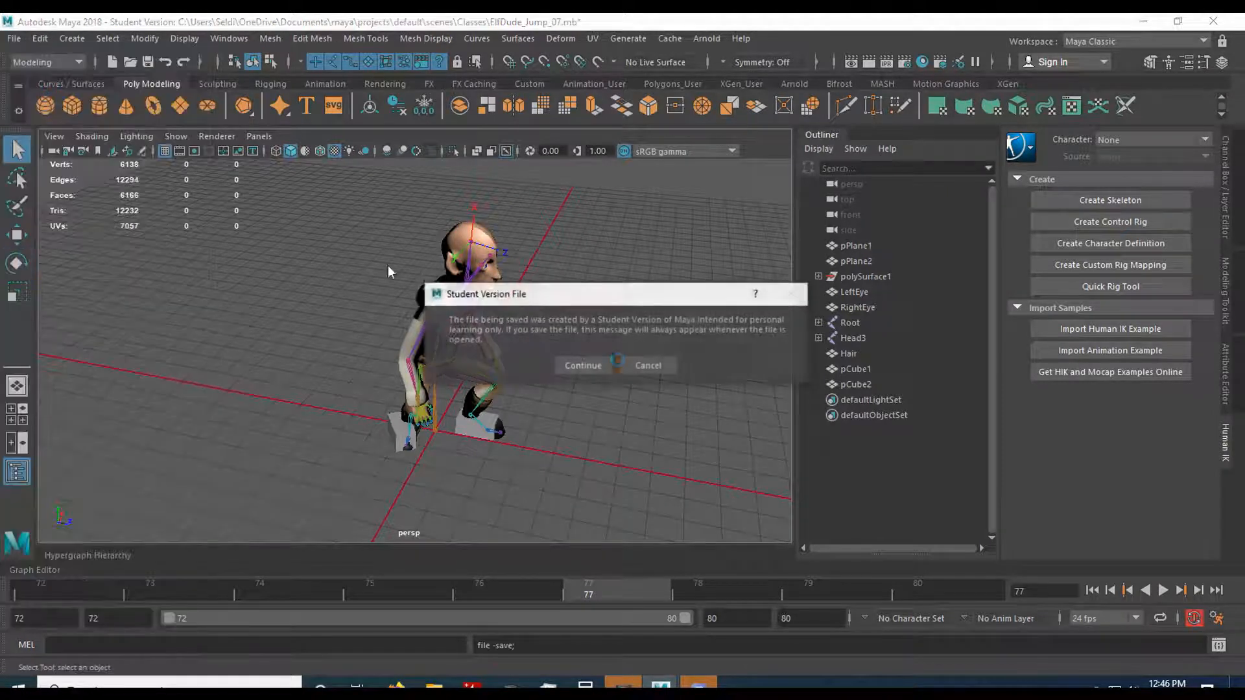
pyautogui.click(584, 364)
pyautogui.moveTo(524, 596)
pyautogui.mouseDown()
pyautogui.moveTo(278, 585)
pyautogui.moveTo(422, 583)
pyautogui.moveTo(92, 588)
pyautogui.moveTo(684, 605)
pyautogui.moveTo(406, 593)
pyautogui.moveTo(598, 602)
pyautogui.mouseUp()
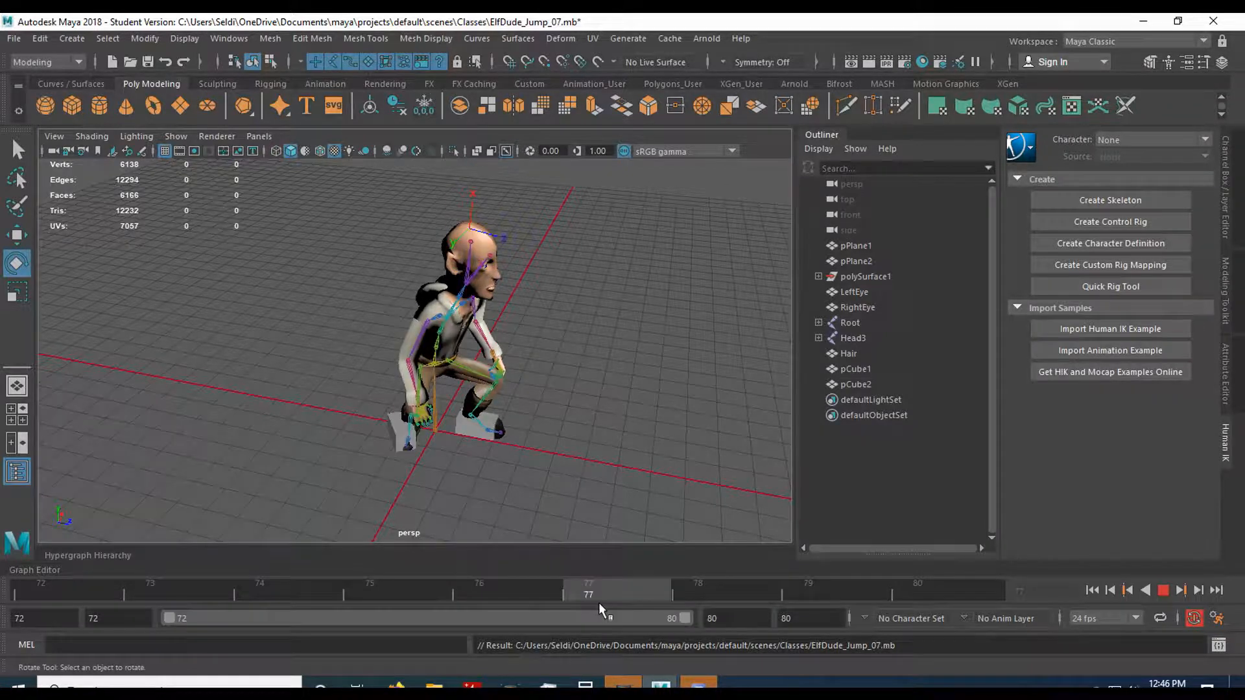
# Lean the torso further forward at frame 77 by rotating Spine1 and the spine joint above it.
pyautogui.scroll(4, 568, 463)
pyautogui.keyDown('alt'); pyautogui.moveTo(567, 506); pyautogui.dragTo(583, 466); pyautogui.keyUp('alt')
pyautogui.keyDown('alt'); pyautogui.moveTo(622, 430); pyautogui.dragTo(528, 500, button='middle'); pyautogui.keyUp('alt')
pyautogui.click(376, 371)
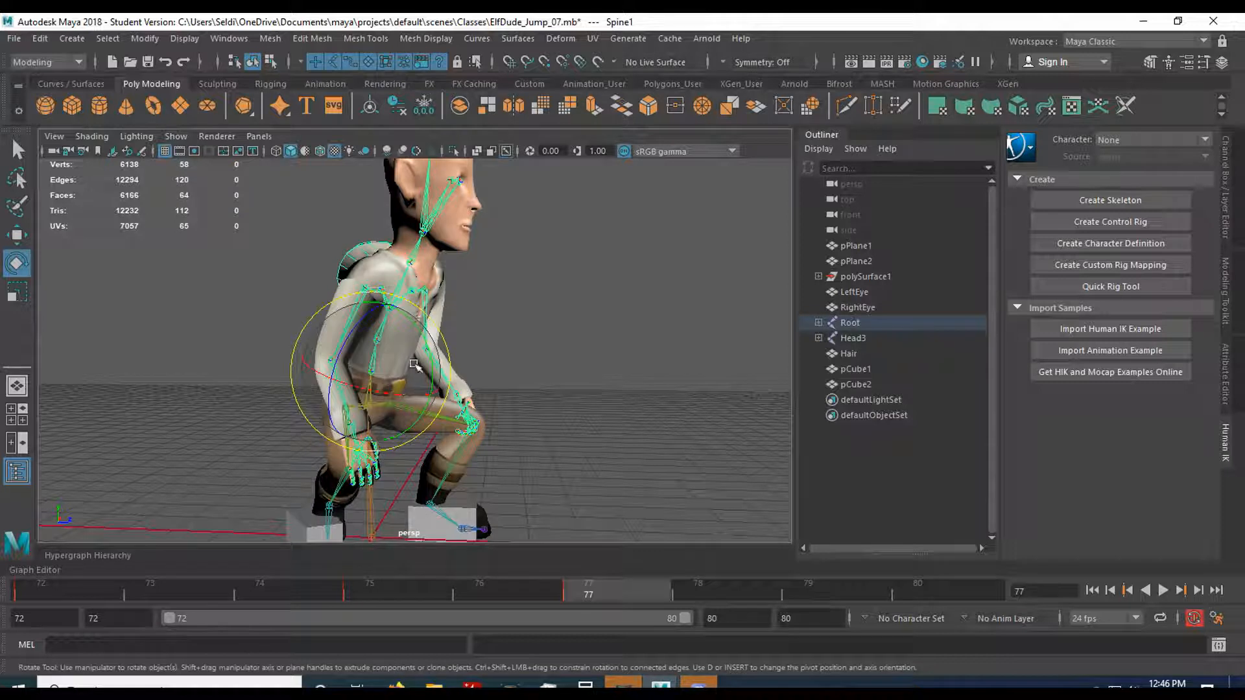
pyautogui.moveTo(428, 353); pyautogui.dragTo(434, 355)
pyautogui.click(501, 347)
pyautogui.click(398, 311)
pyautogui.moveTo(455, 305); pyautogui.dragTo(455, 312)
pyautogui.click(496, 311)
# Adjust the head over the leaning torso by rotating Neck to a Rotate Y of about 17.6 and turning the head joint slightly.
pyautogui.click(440, 252)
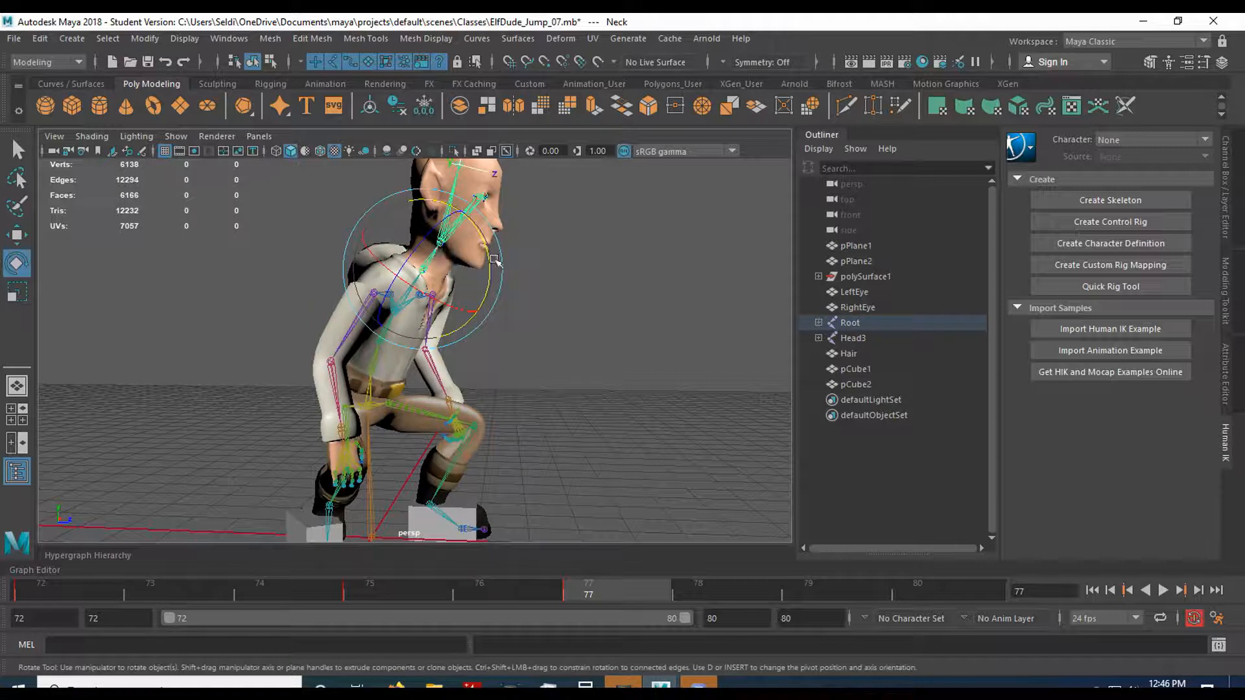
pyautogui.moveTo(491, 265); pyautogui.dragTo(487, 268)
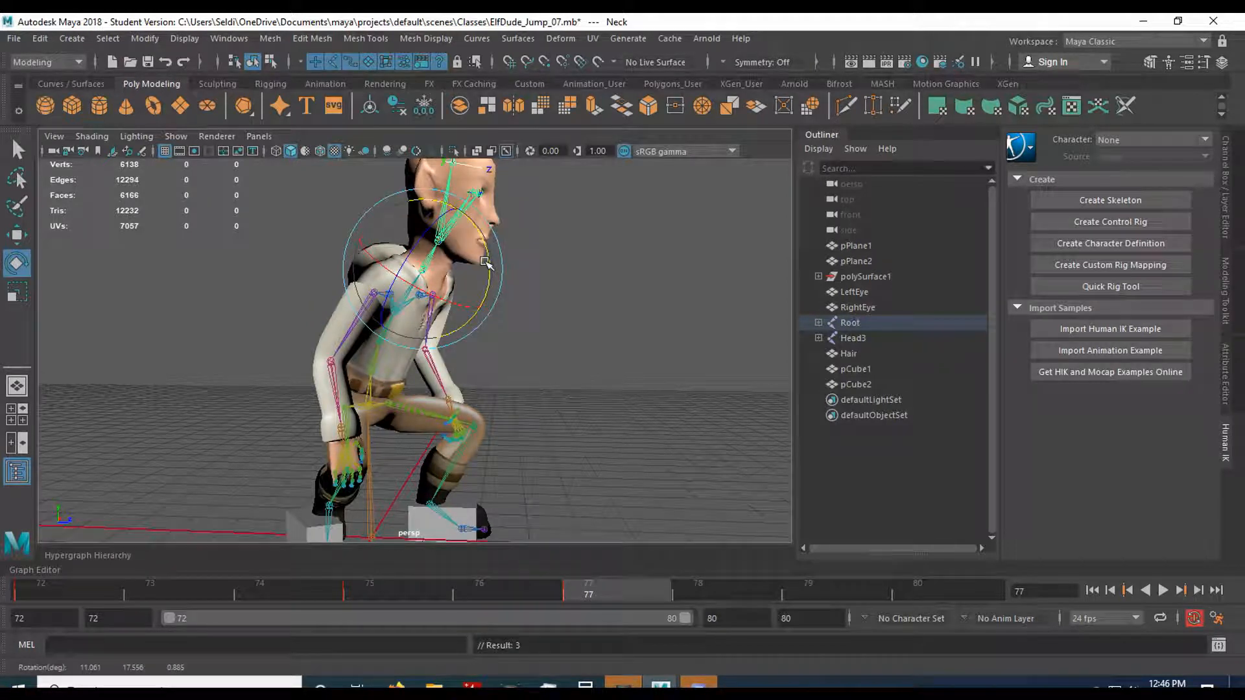
pyautogui.click(478, 262)
pyautogui.click(447, 242)
pyautogui.moveTo(508, 254); pyautogui.dragTo(505, 249)
pyautogui.click(535, 382)
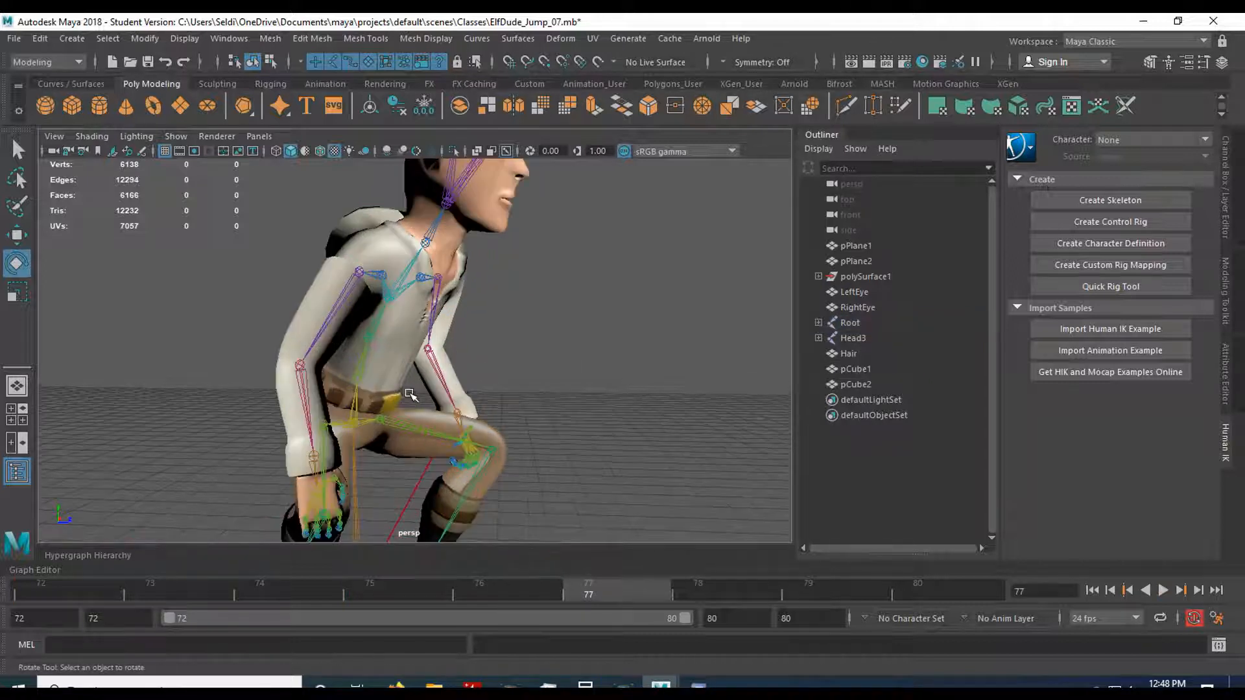
# Adjust the right arm at frame 77 by rotating R_Collar slightly and bending R_Elbow.
pyautogui.keyDown('alt'); pyautogui.moveTo(412, 395); pyautogui.dragTo(383, 382); pyautogui.keyUp('alt')
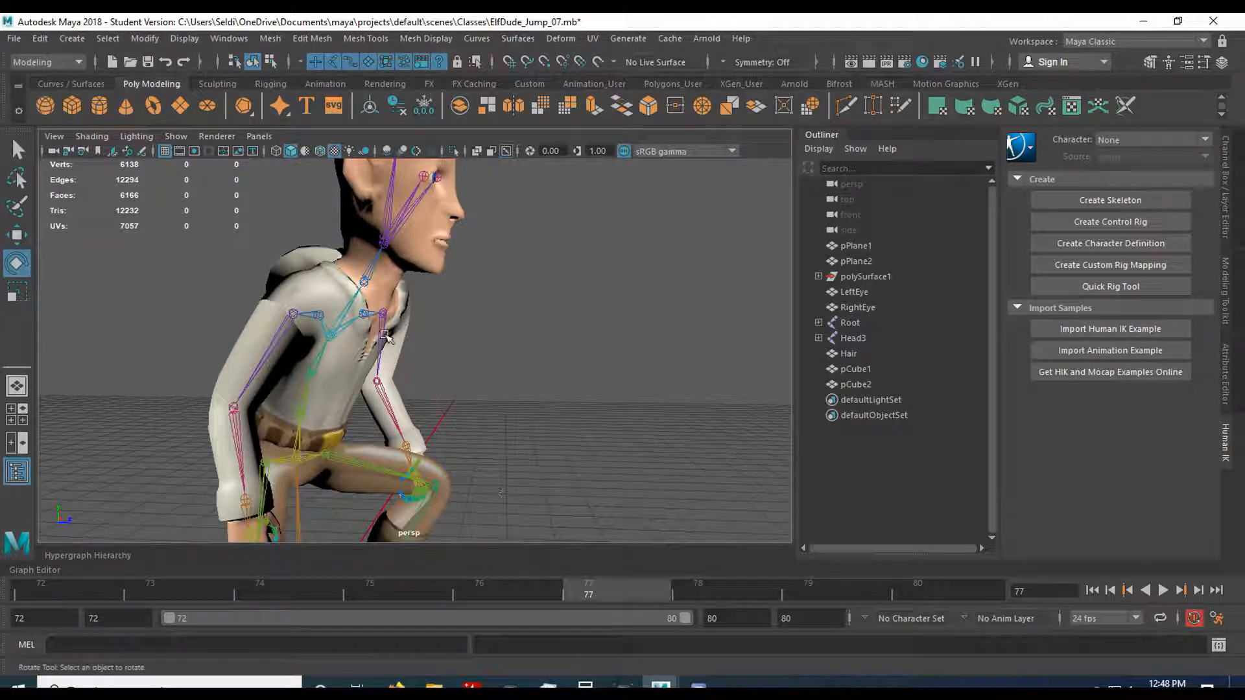
pyautogui.click(313, 314)
pyautogui.press('w')
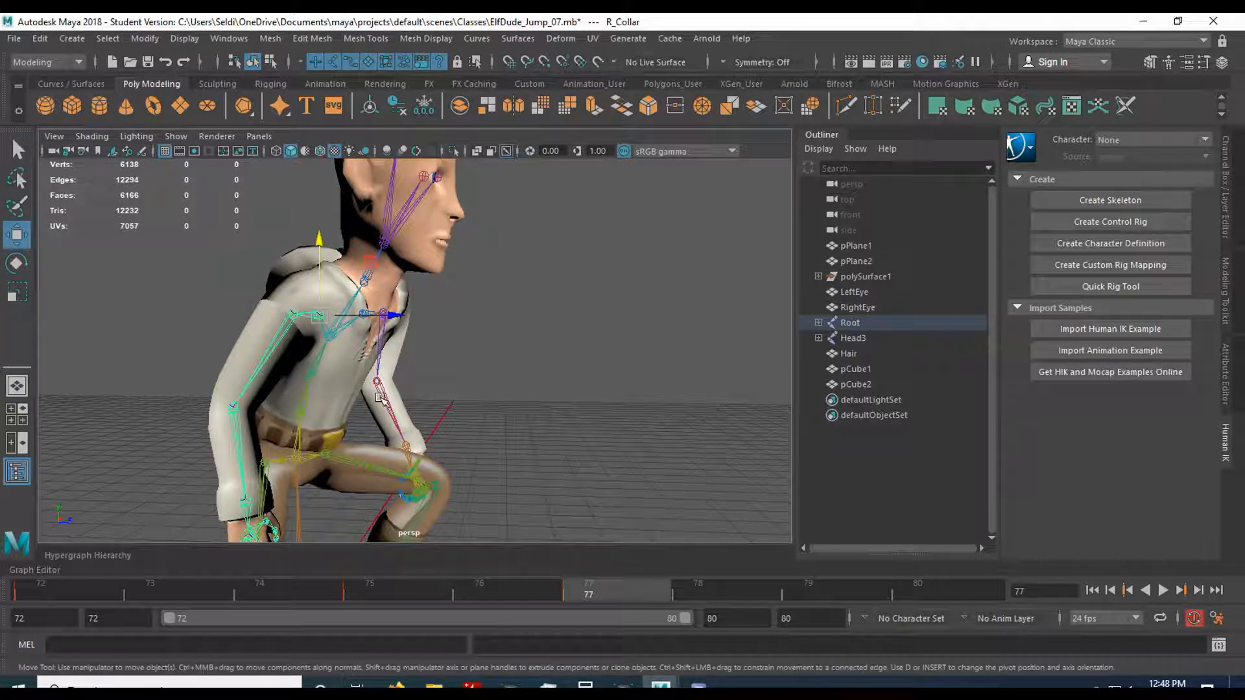
pyautogui.press('e')
pyautogui.moveTo(378, 344); pyautogui.dragTo(371, 340)
pyautogui.click(222, 456)
pyautogui.moveTo(266, 449); pyautogui.dragTo(278, 433)
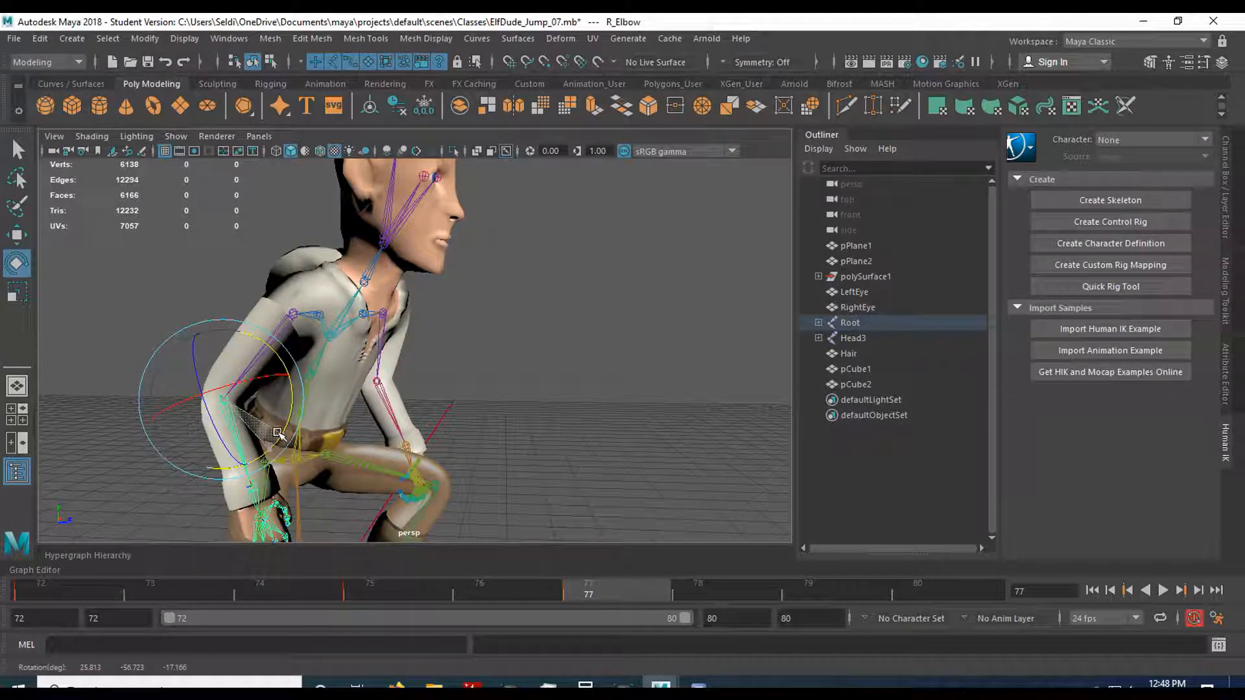
pyautogui.keyDown('alt'); pyautogui.moveTo(434, 422); pyautogui.dragTo(333, 408); pyautogui.keyUp('alt')
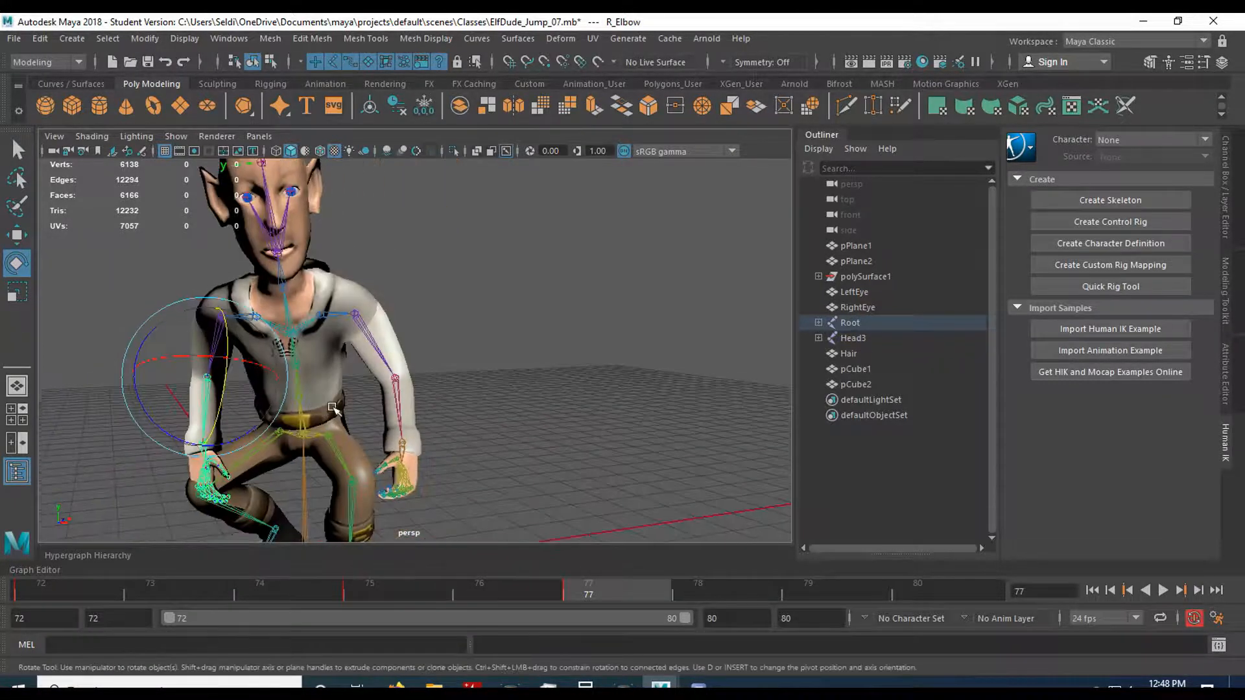
# Adjust the left arm at frame 77 by rotating the left shoulder and elbow joints.
pyautogui.click(381, 319)
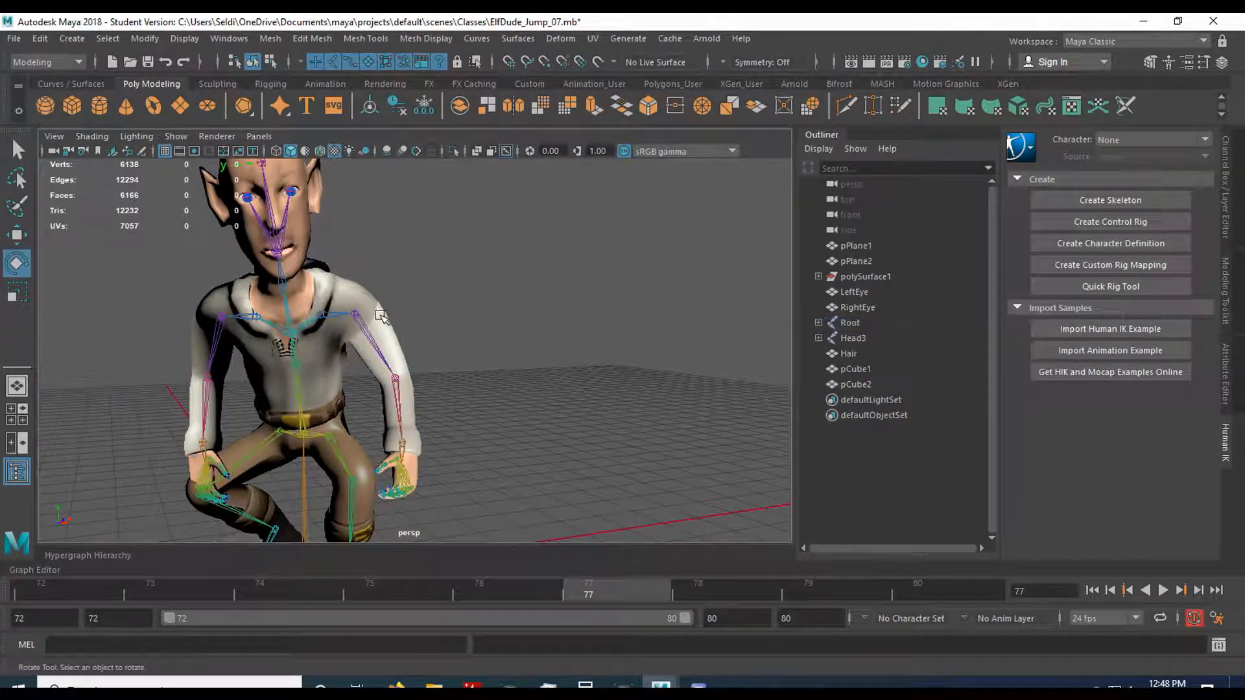
pyautogui.click(352, 316)
pyautogui.moveTo(333, 325); pyautogui.dragTo(340, 340)
pyautogui.click(398, 399)
pyautogui.moveTo(375, 409); pyautogui.dragTo(365, 395)
pyautogui.click(283, 432)
pyautogui.click(445, 422)
pyautogui.keyDown('alt'); pyautogui.moveTo(342, 453); pyautogui.dragTo(458, 453); pyautogui.keyUp('alt')
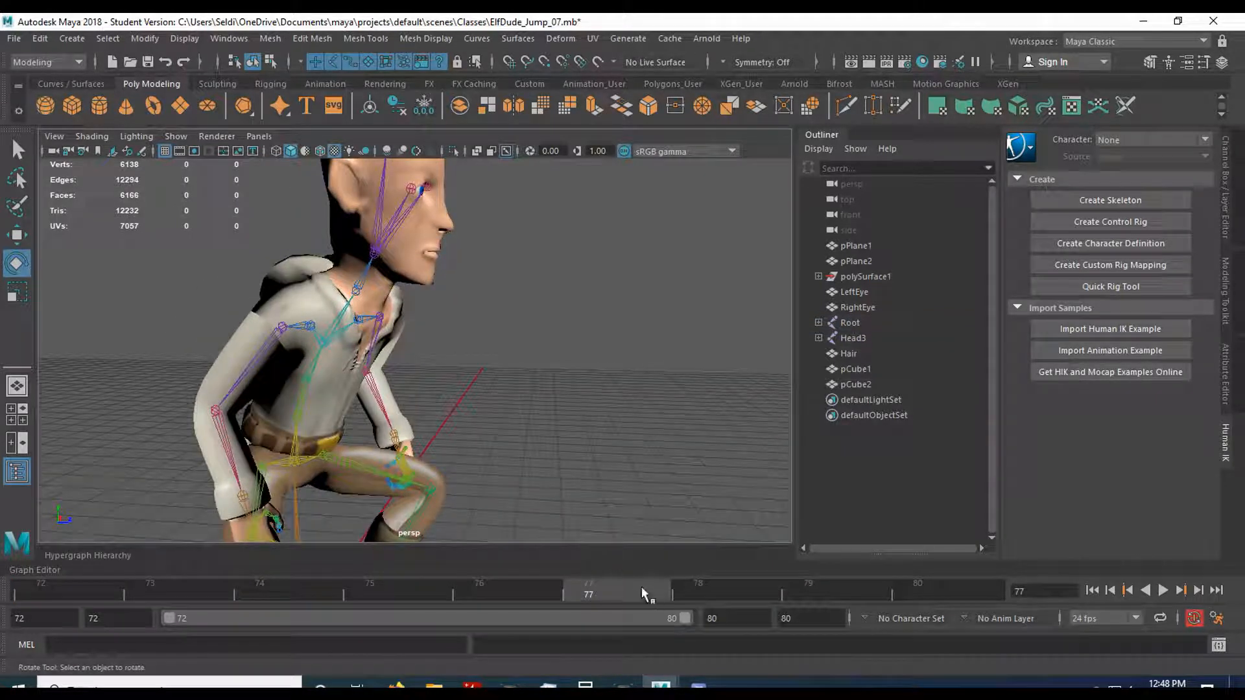
# Go to frame 79 and save the scene.
pyautogui.click(788, 588)
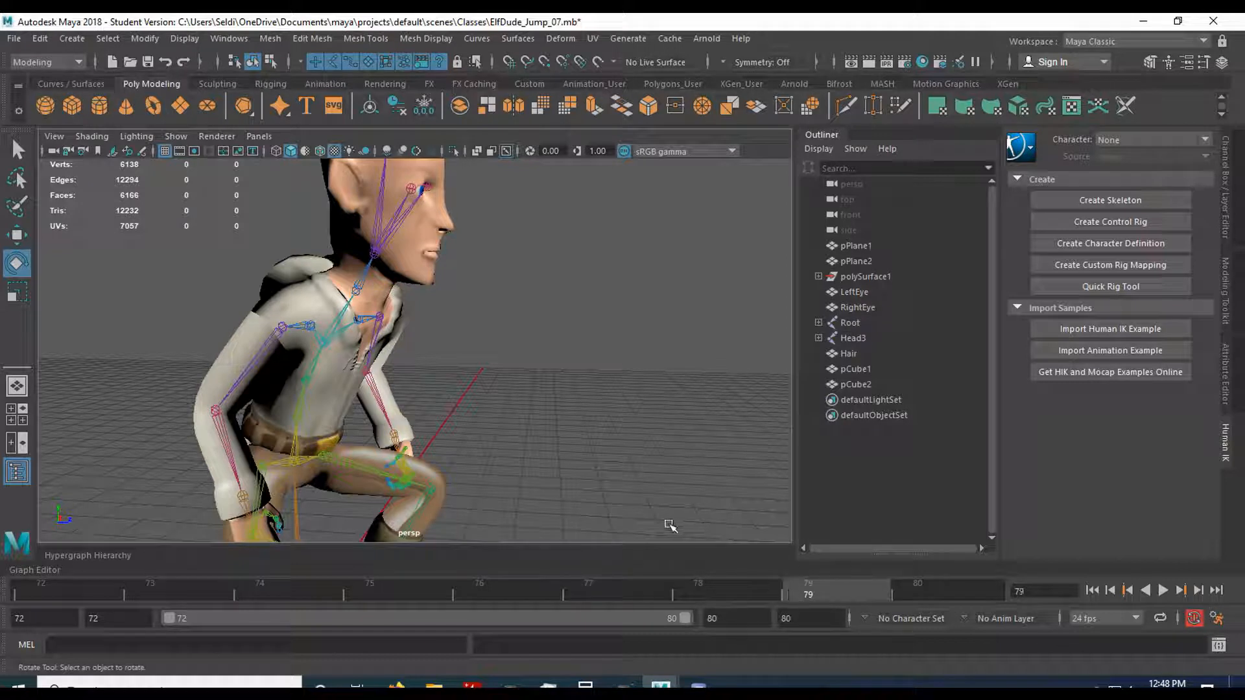
pyautogui.scroll(-4, 669, 526)
pyautogui.keyDown('alt'); pyautogui.moveTo(564, 490); pyautogui.dragTo(570, 488); pyautogui.keyUp('alt')
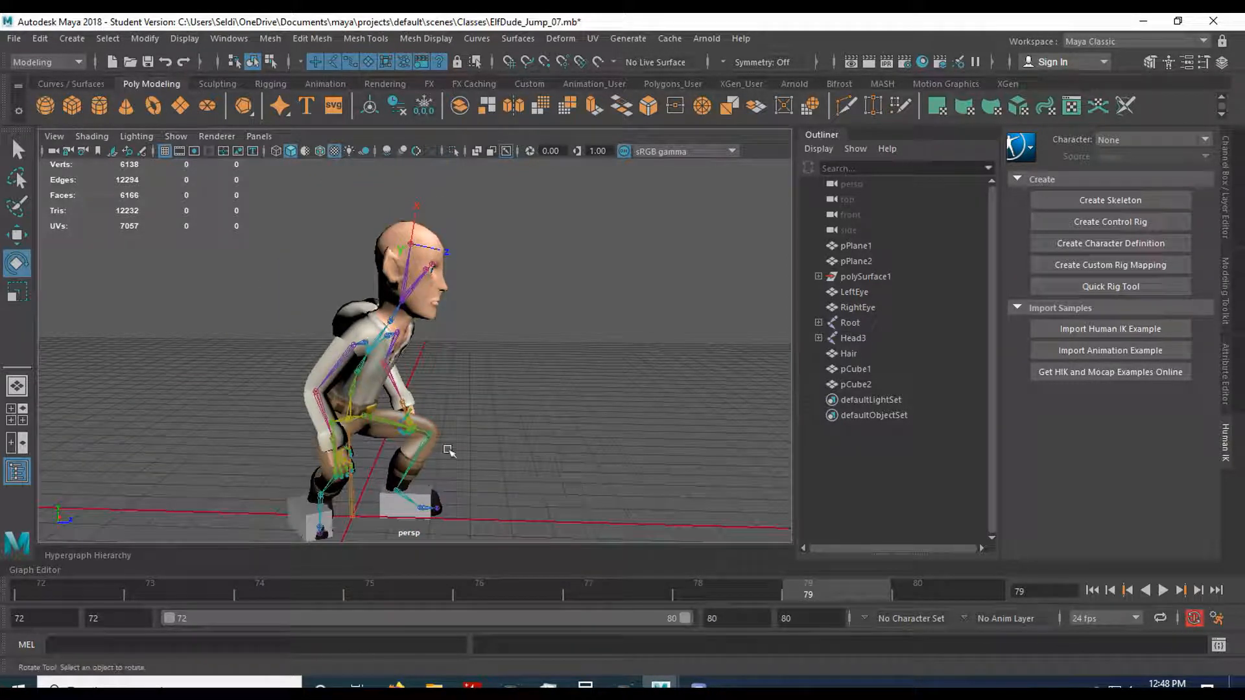
pyautogui.click(13, 39)
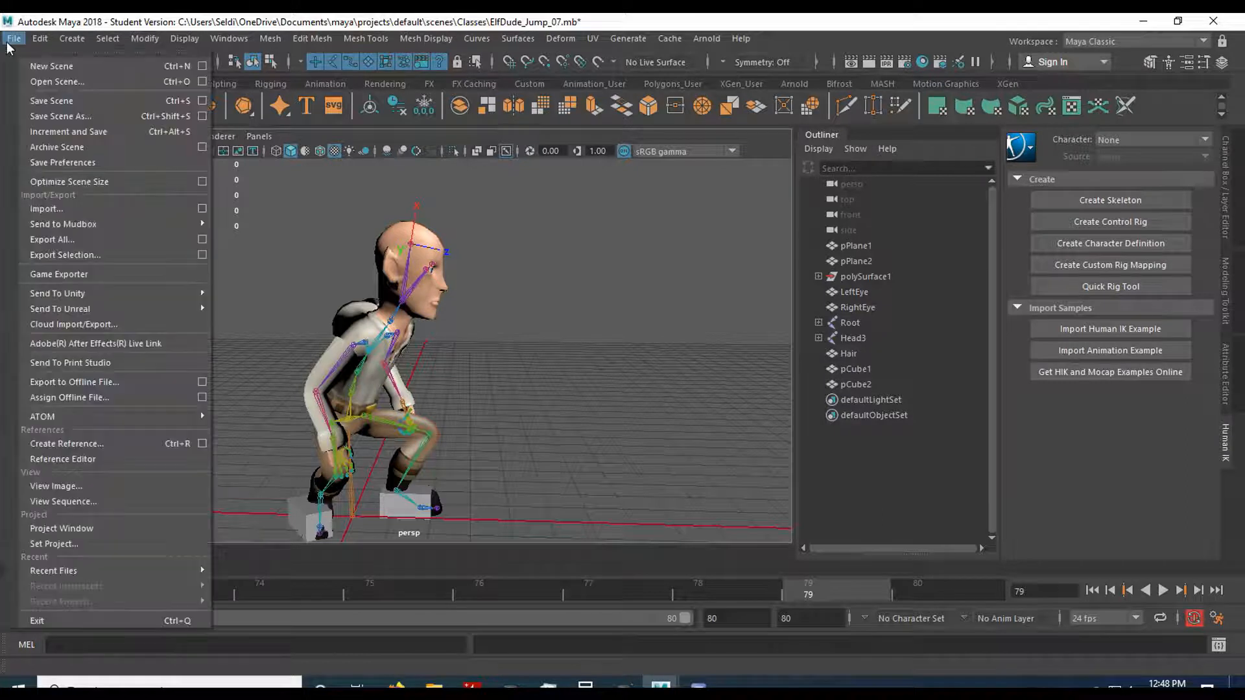
pyautogui.click(57, 102)
pyautogui.click(582, 365)
pyautogui.press('e')
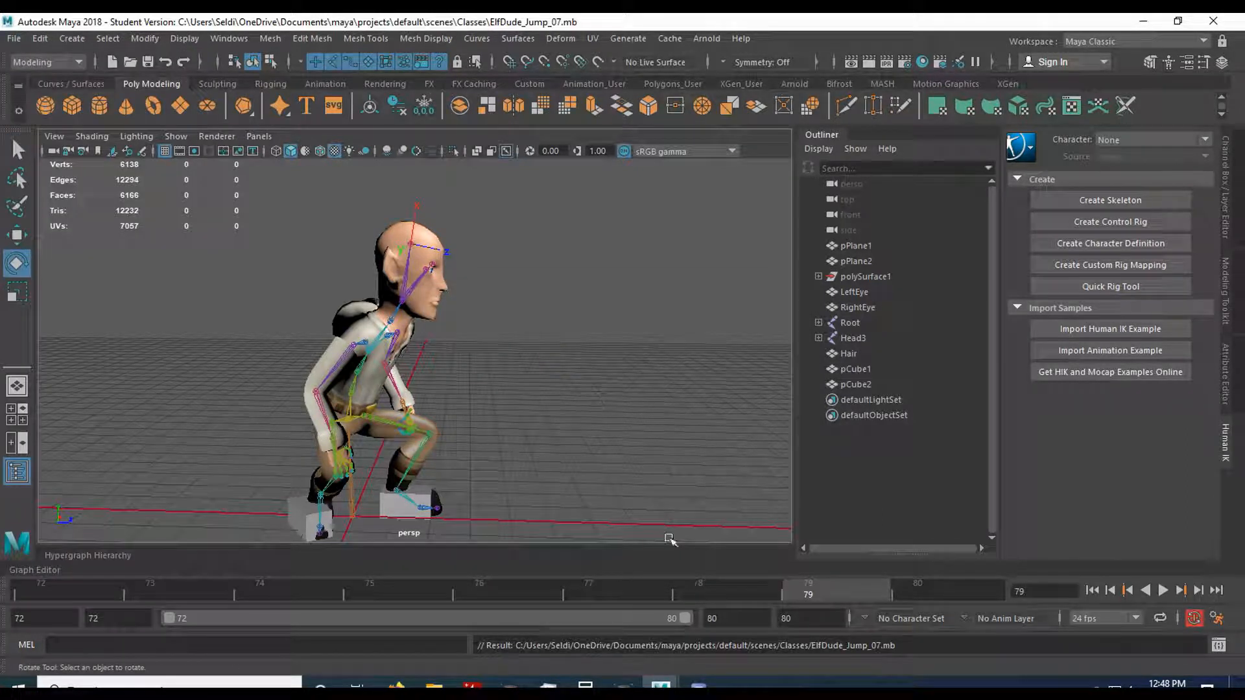
# Examine the crouched legs and feet at frame 79 and play back the landing animation.
pyautogui.moveTo(720, 591); pyautogui.dragTo(797, 594)
pyautogui.click(413, 458)
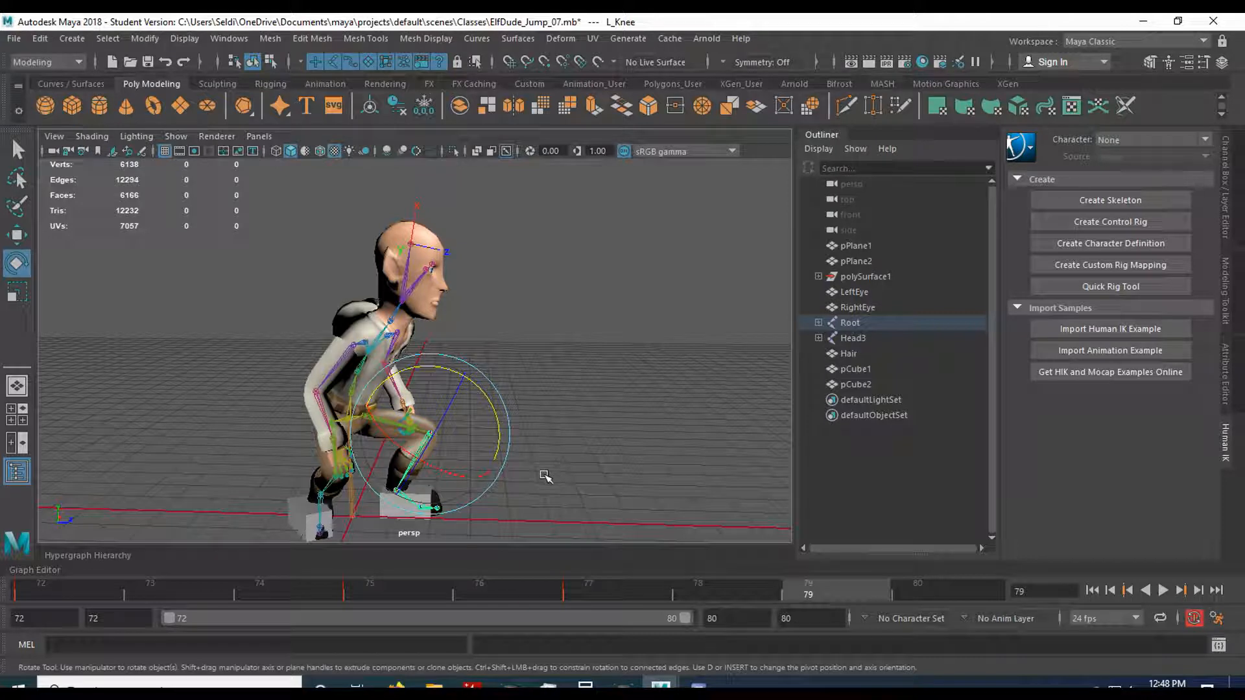
pyautogui.scroll(3, 539, 475)
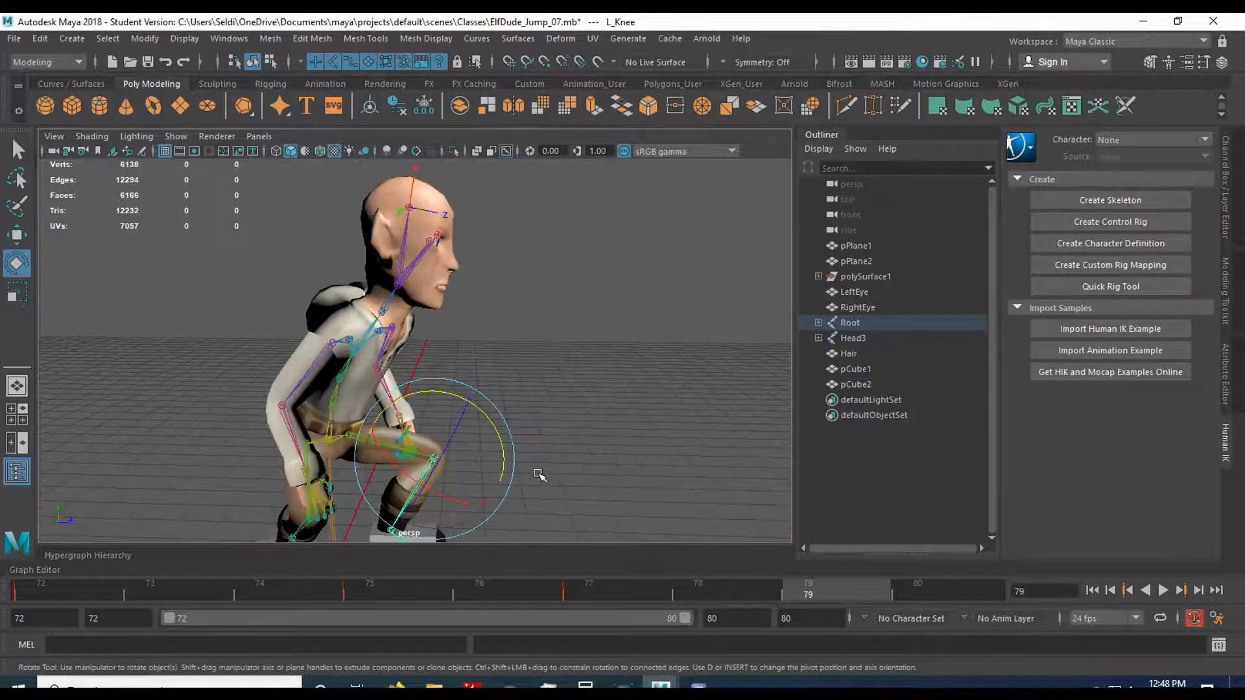
pyautogui.scroll(2, 549, 482)
pyautogui.keyDown('alt'); pyautogui.moveTo(549, 484); pyautogui.dragTo(558, 403, button='middle'); pyautogui.keyUp('alt')
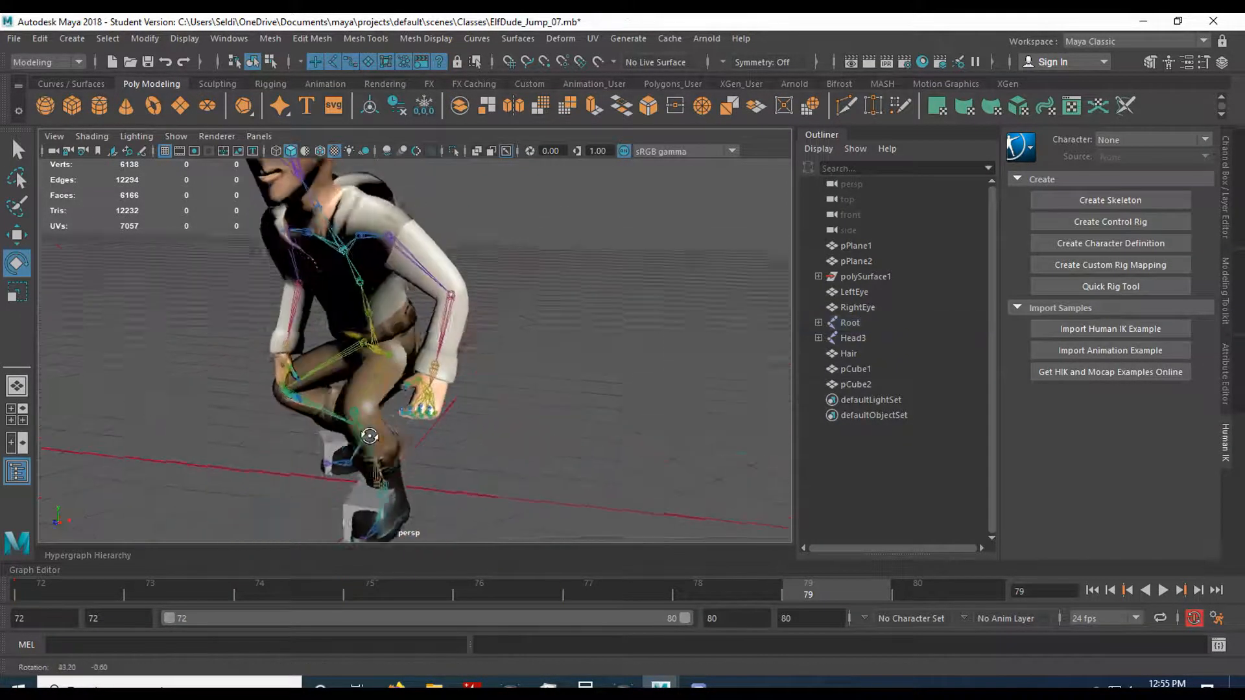
pyautogui.keyDown('alt'); pyautogui.moveTo(364, 436); pyautogui.dragTo(562, 409); pyautogui.keyUp('alt')
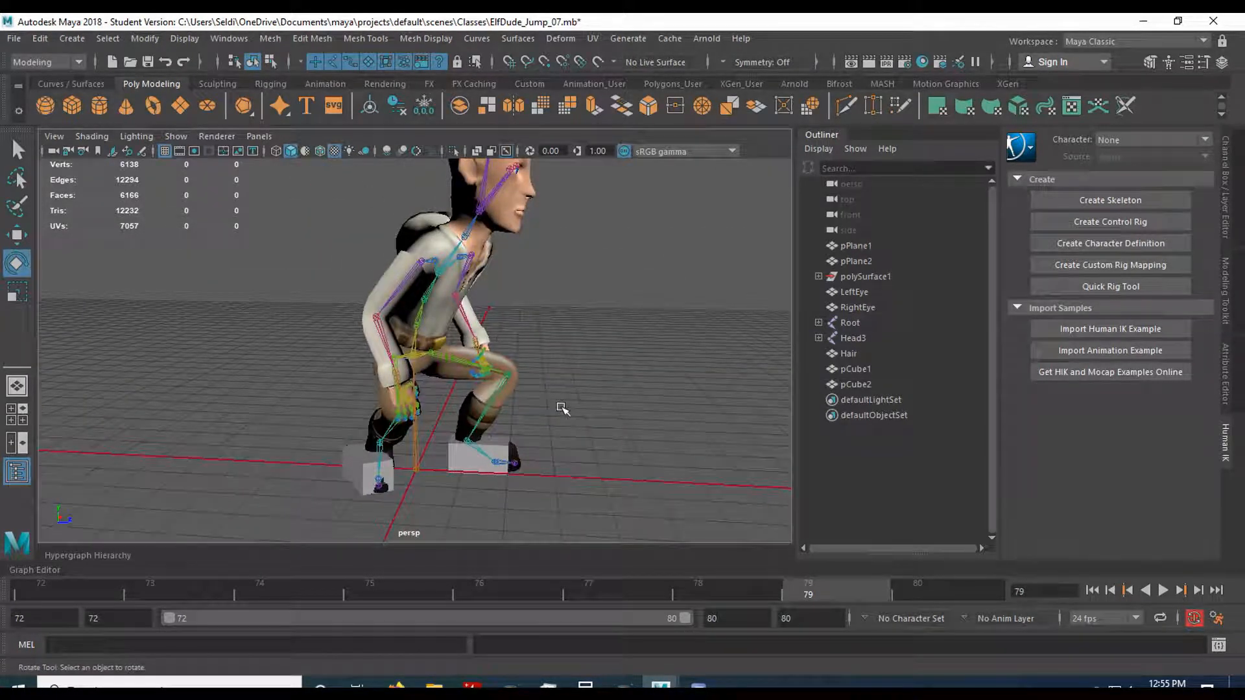
pyautogui.scroll(2, 562, 409)
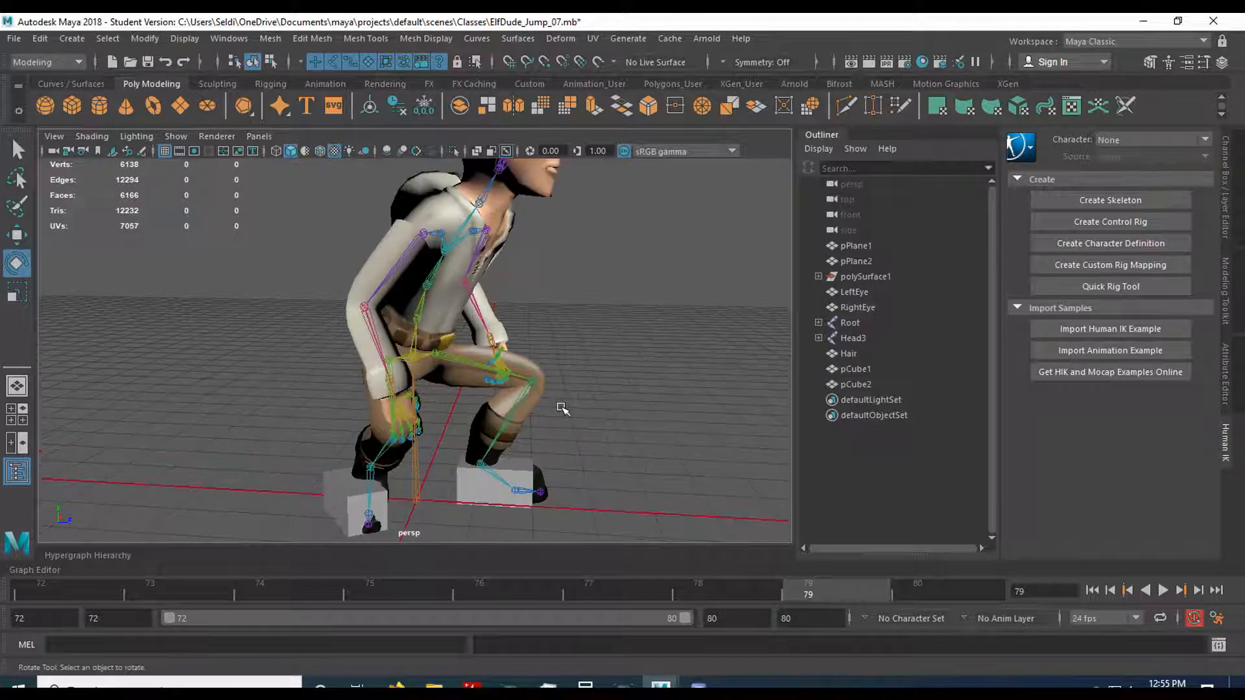
pyautogui.hotkey('alt', 'v')
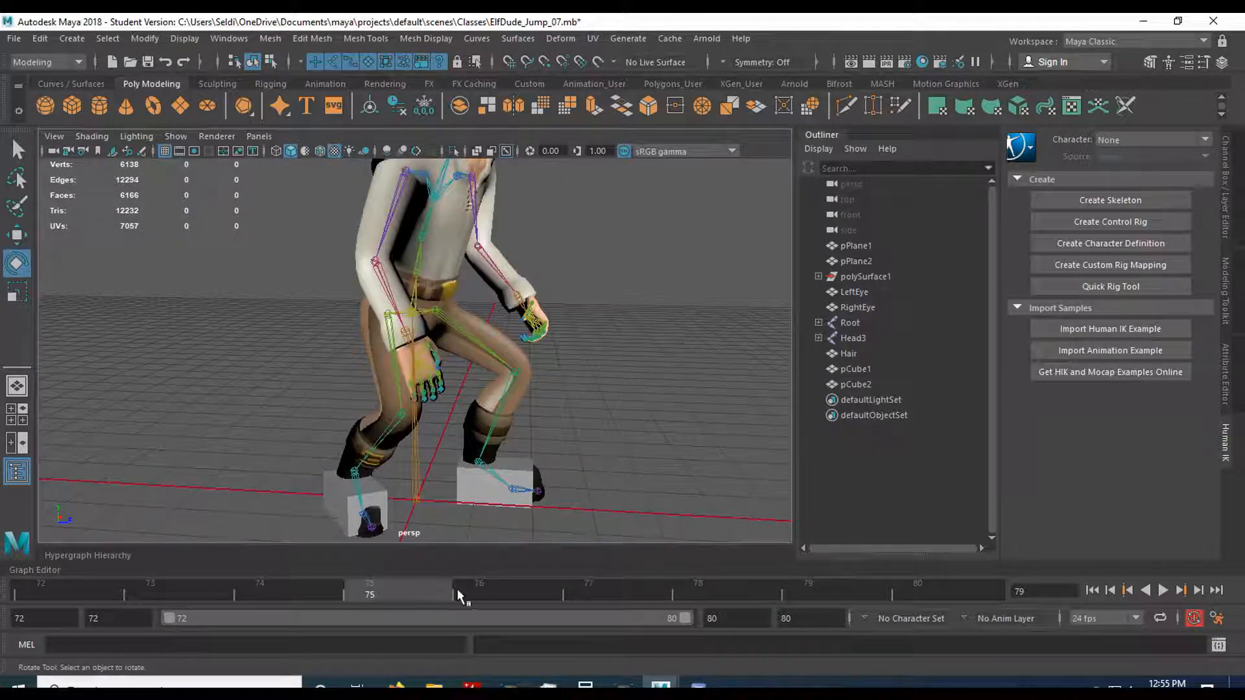
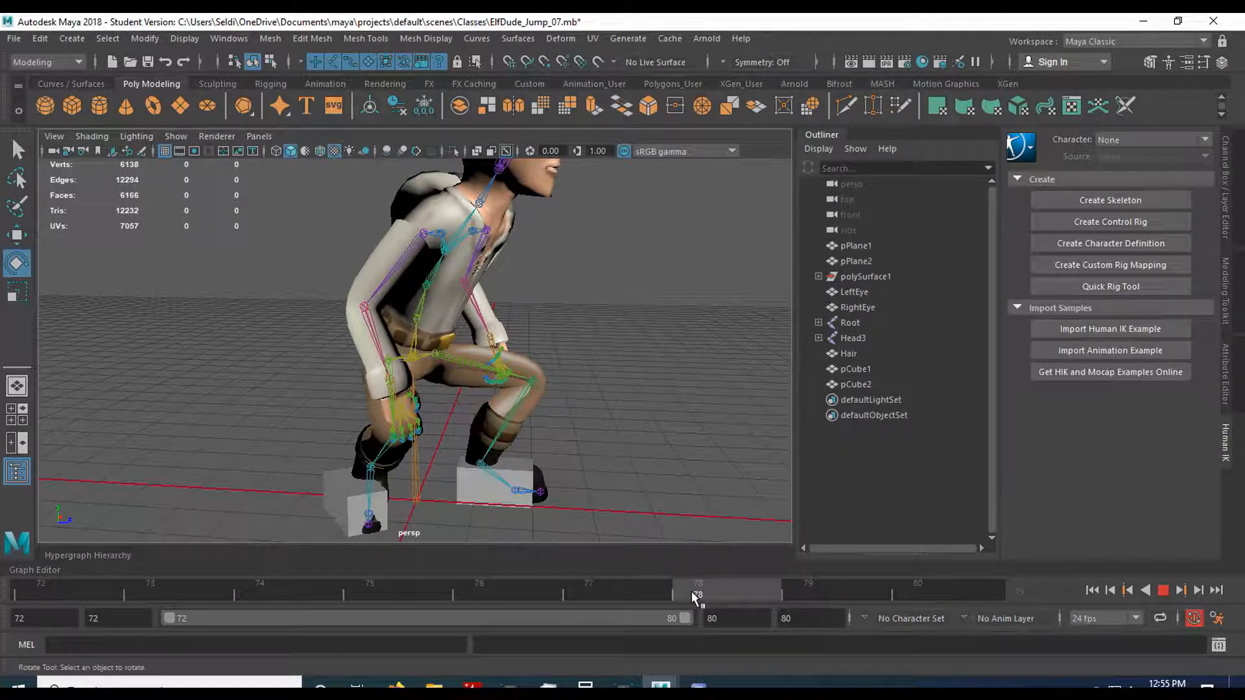
# At frame 77, rotate the neck and head joints backward so the elf's face lifts to look forward.
pyautogui.moveTo(692, 592); pyautogui.dragTo(692, 591)
pyautogui.scroll(-4, 600, 459)
pyautogui.scroll(2, 601, 458)
pyautogui.keyDown('alt'); pyautogui.moveTo(593, 407); pyautogui.dragTo(577, 458, button='middle'); pyautogui.keyUp('alt')
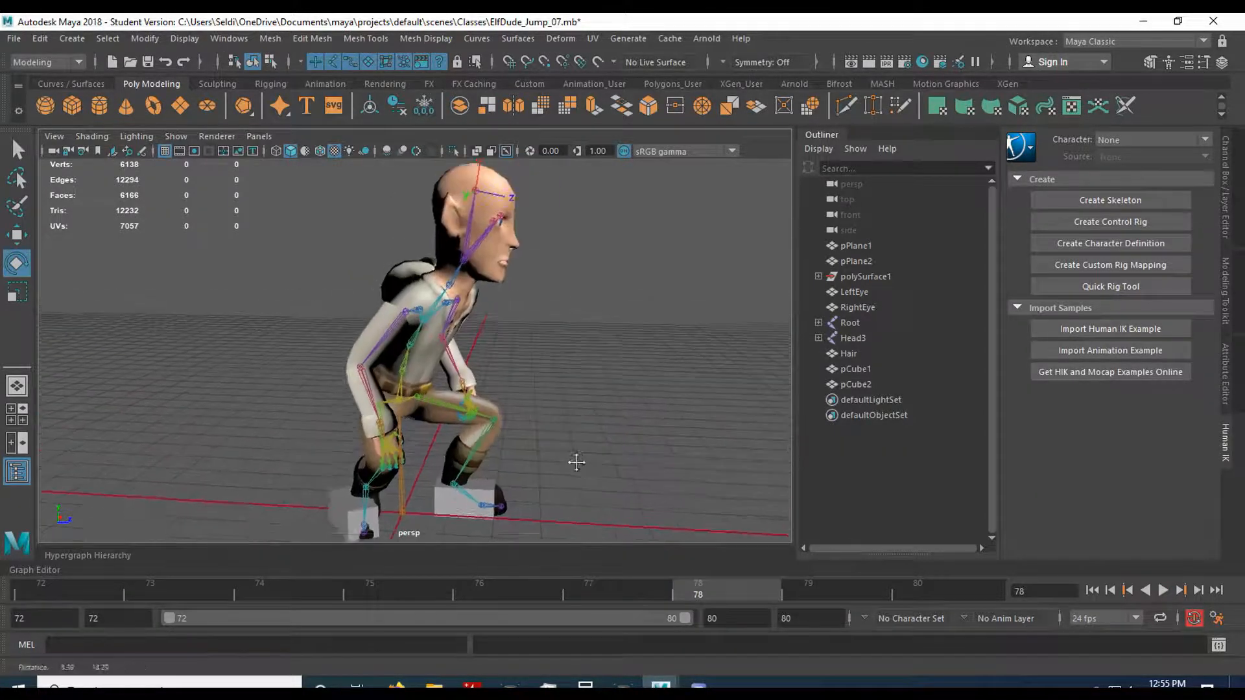
pyautogui.keyDown('alt'); pyautogui.moveTo(575, 437); pyautogui.dragTo(545, 451); pyautogui.keyUp('alt')
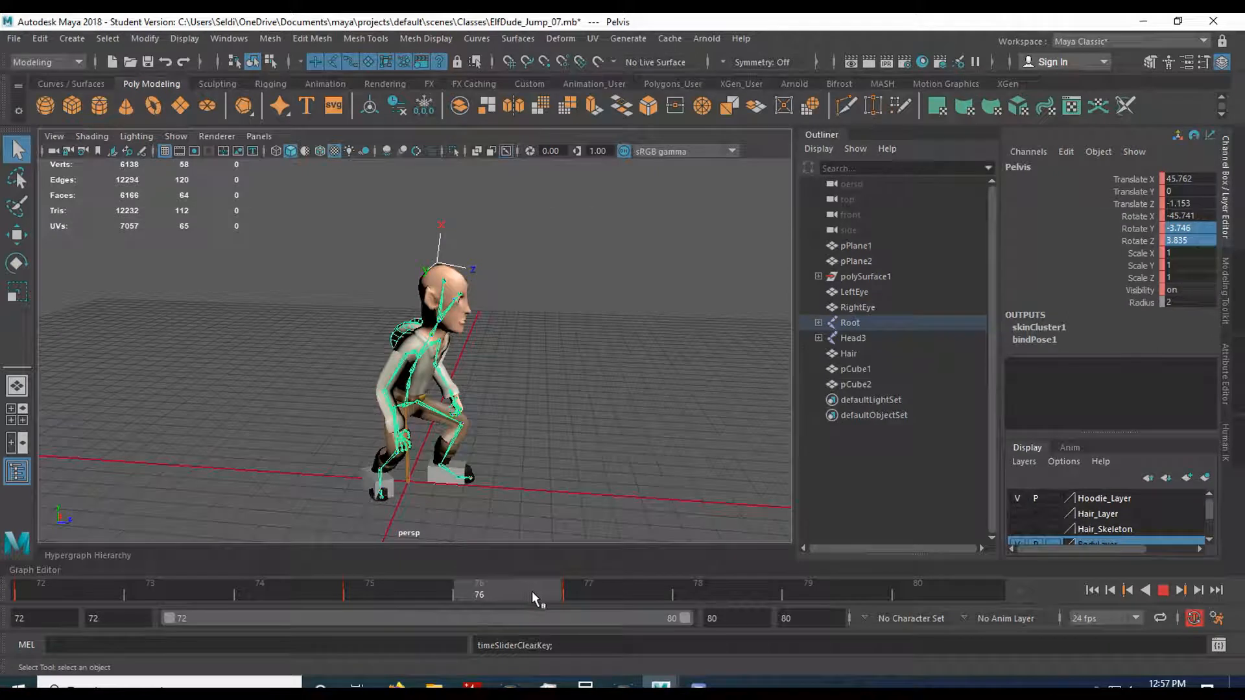
pyautogui.moveTo(532, 591); pyautogui.dragTo(589, 588)
pyautogui.scroll(8, 531, 473)
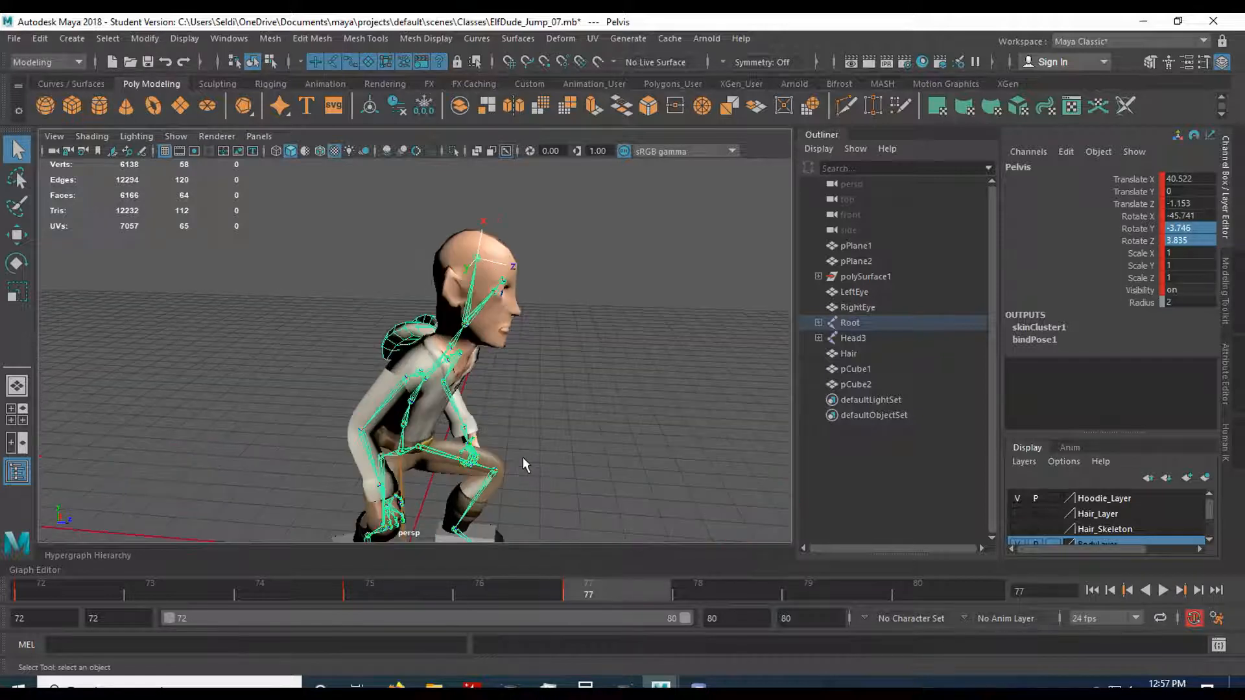
pyautogui.keyDown('alt'); pyautogui.moveTo(557, 425); pyautogui.dragTo(470, 485); pyautogui.keyUp('alt')
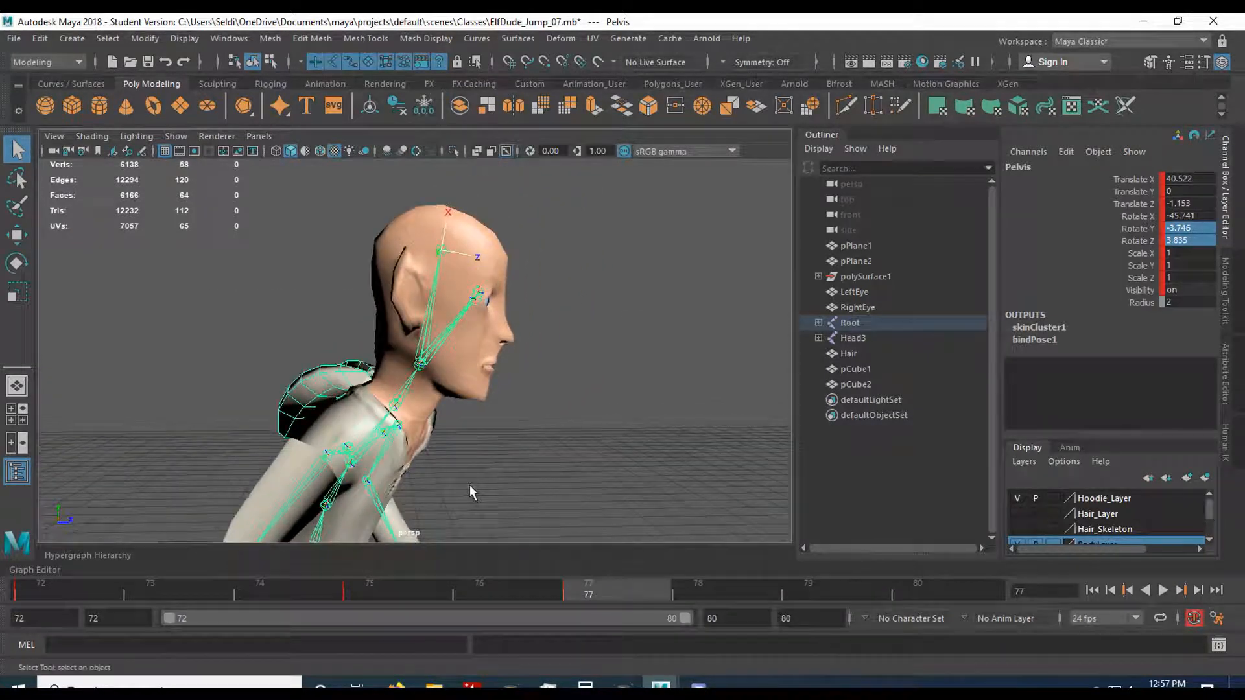
pyautogui.click(415, 397)
pyautogui.press('e')
pyautogui.moveTo(433, 367); pyautogui.dragTo(477, 330)
pyautogui.click(439, 363)
pyautogui.click(421, 356)
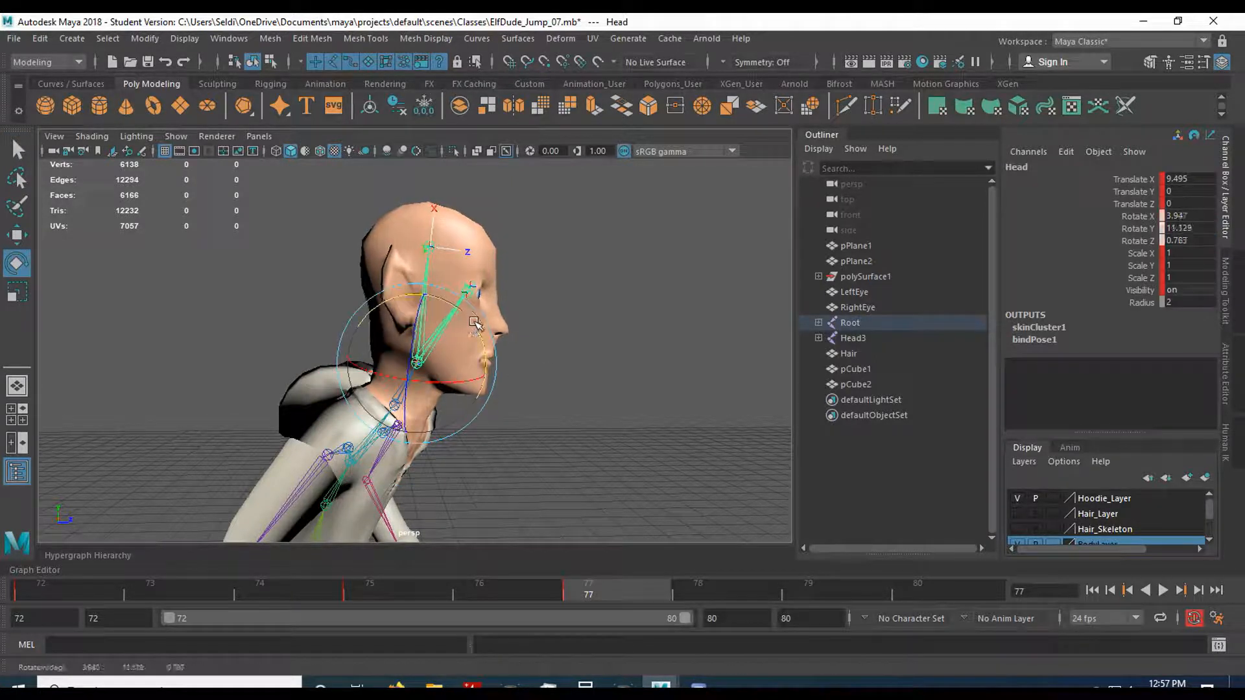
# At frame 79, rotate the head and neck joints forward and down, and key the pose.
pyautogui.click(832, 584)
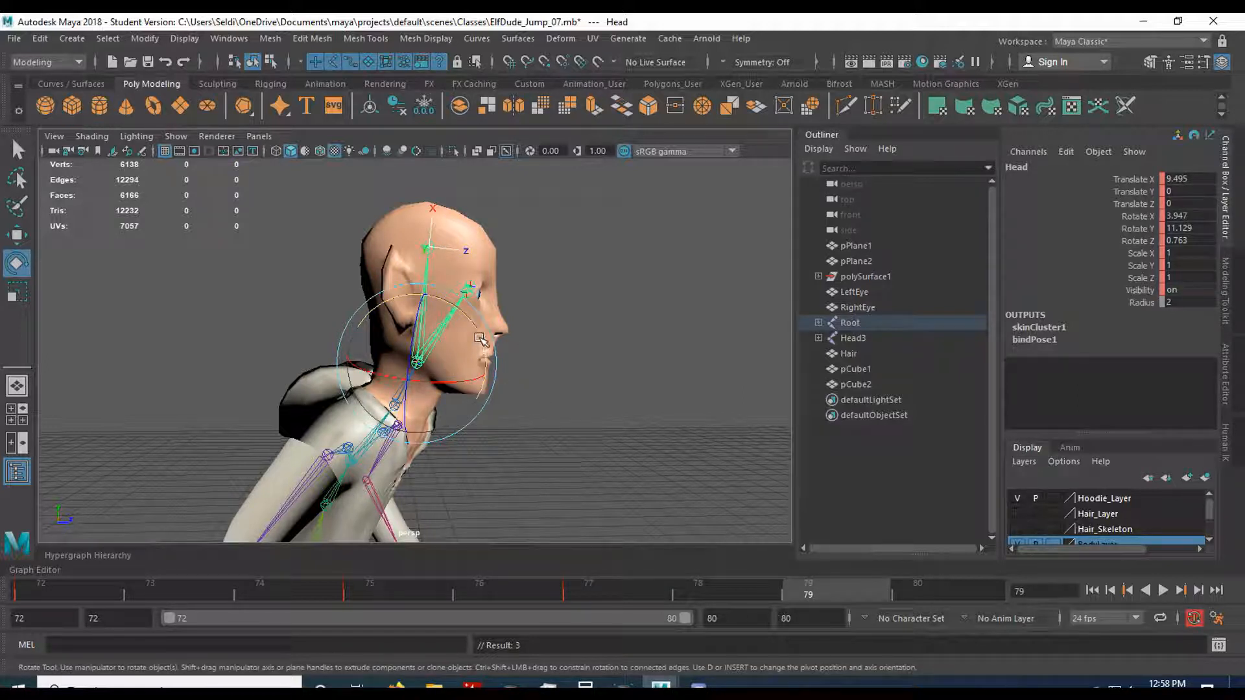
pyautogui.moveTo(480, 339); pyautogui.dragTo(500, 422)
pyautogui.click(552, 399)
pyautogui.click(397, 406)
pyautogui.press('s')
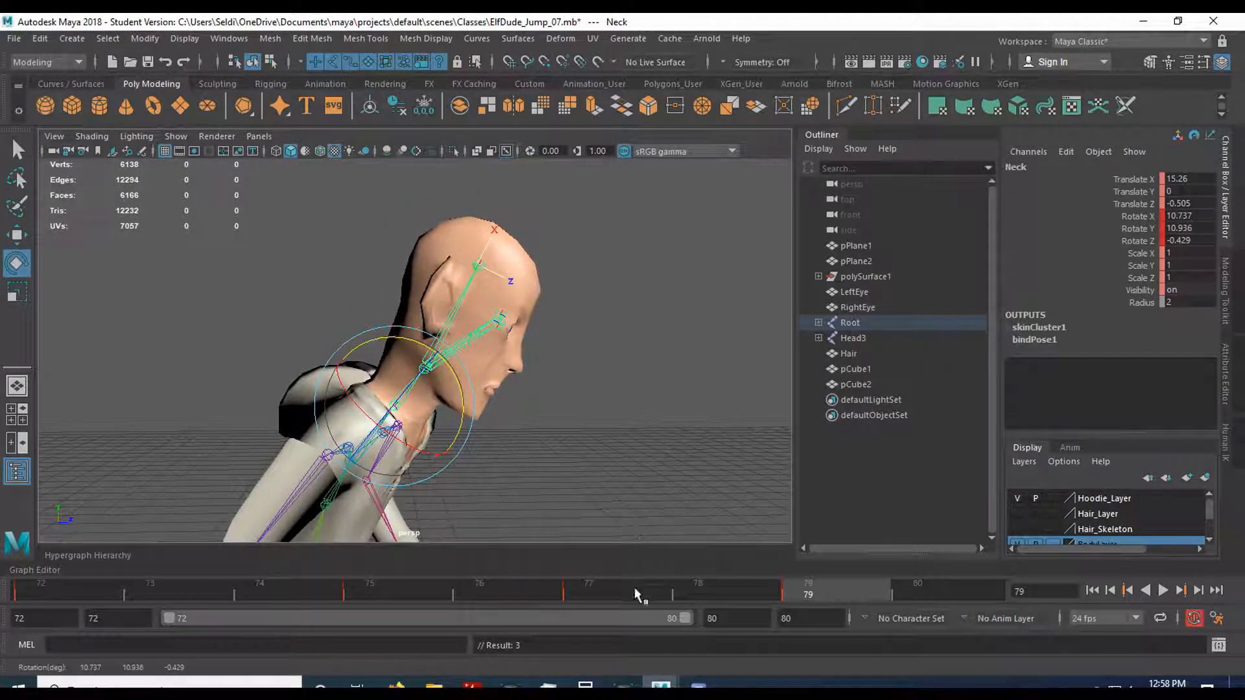
# Play back the landing animation and examine the head motion with the whole body in view.
pyautogui.hotkey('alt', 'v')
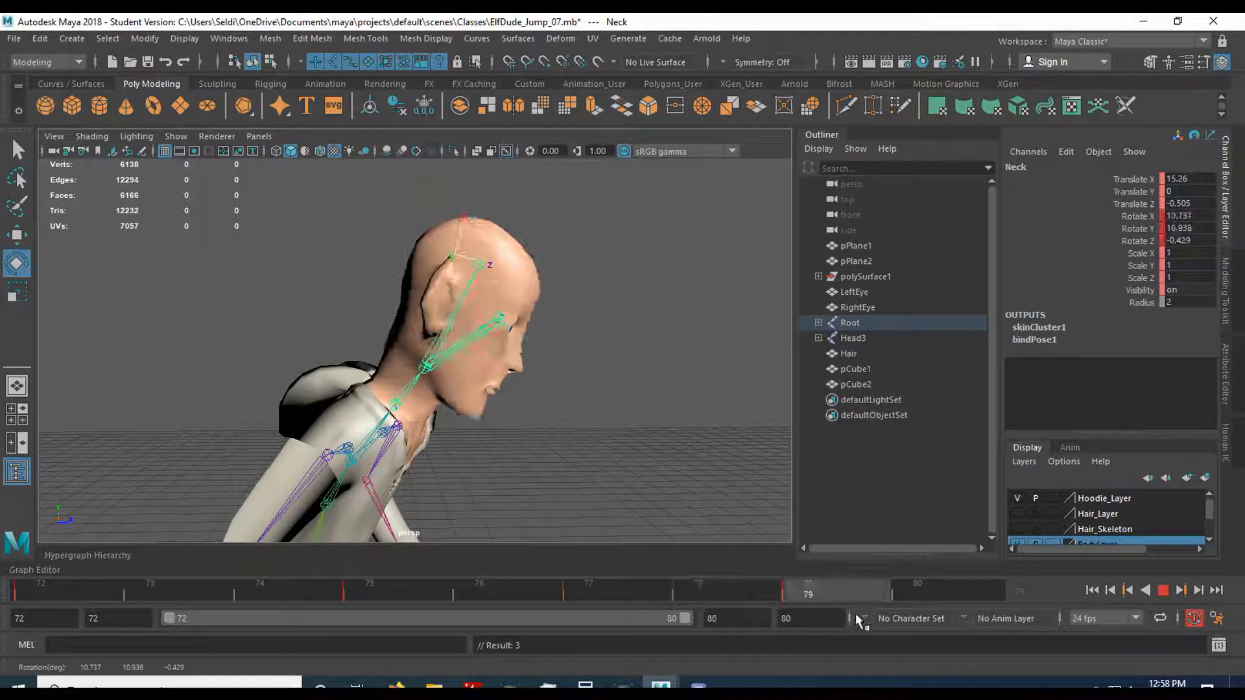
pyautogui.hotkey('alt', 'v')
pyautogui.scroll(-5, 512, 455)
pyautogui.keyDown('alt'); pyautogui.moveTo(541, 478); pyautogui.dragTo(532, 423, button='middle'); pyautogui.keyUp('alt')
pyautogui.keyDown('alt'); pyautogui.moveTo(533, 423); pyautogui.dragTo(597, 478); pyautogui.keyUp('alt')
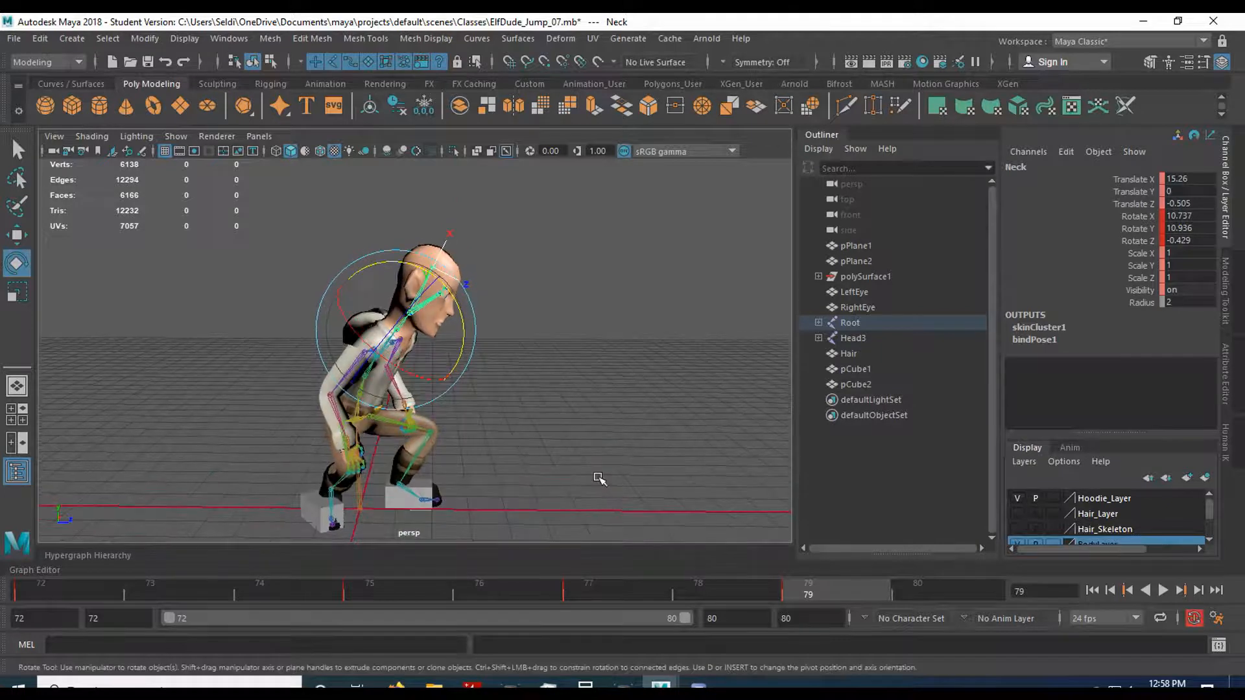
pyautogui.click(1163, 590)
pyautogui.click(1163, 591)
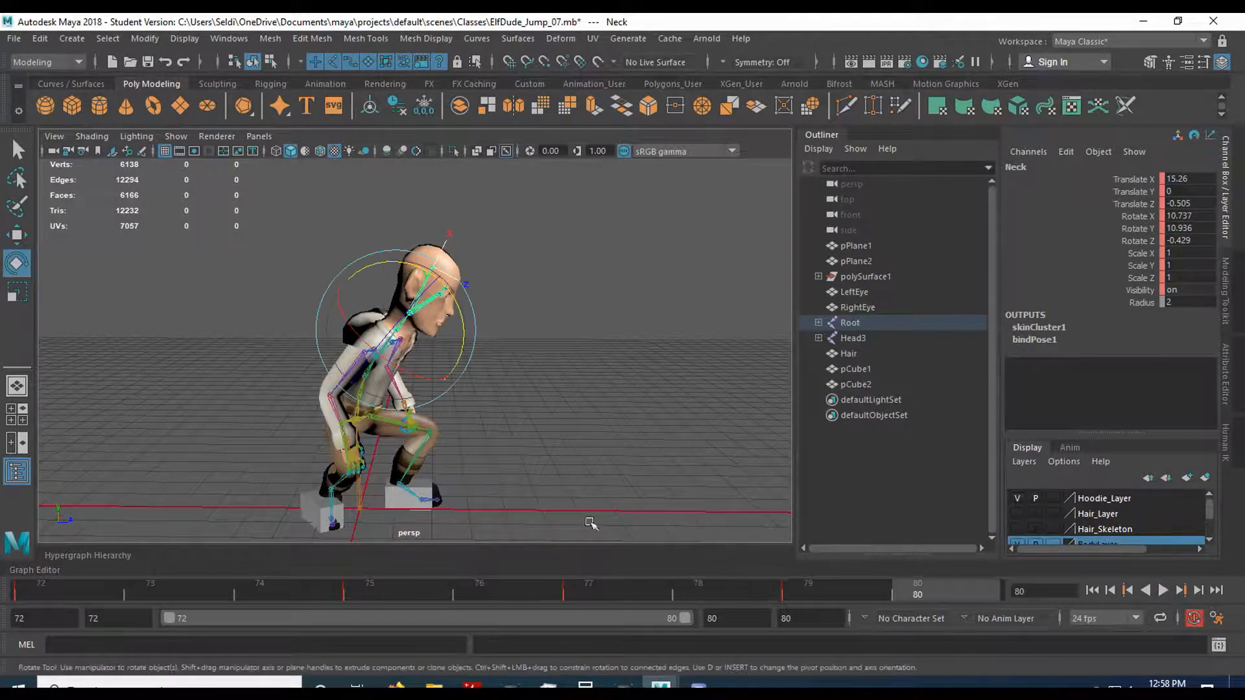
pyautogui.click(532, 471)
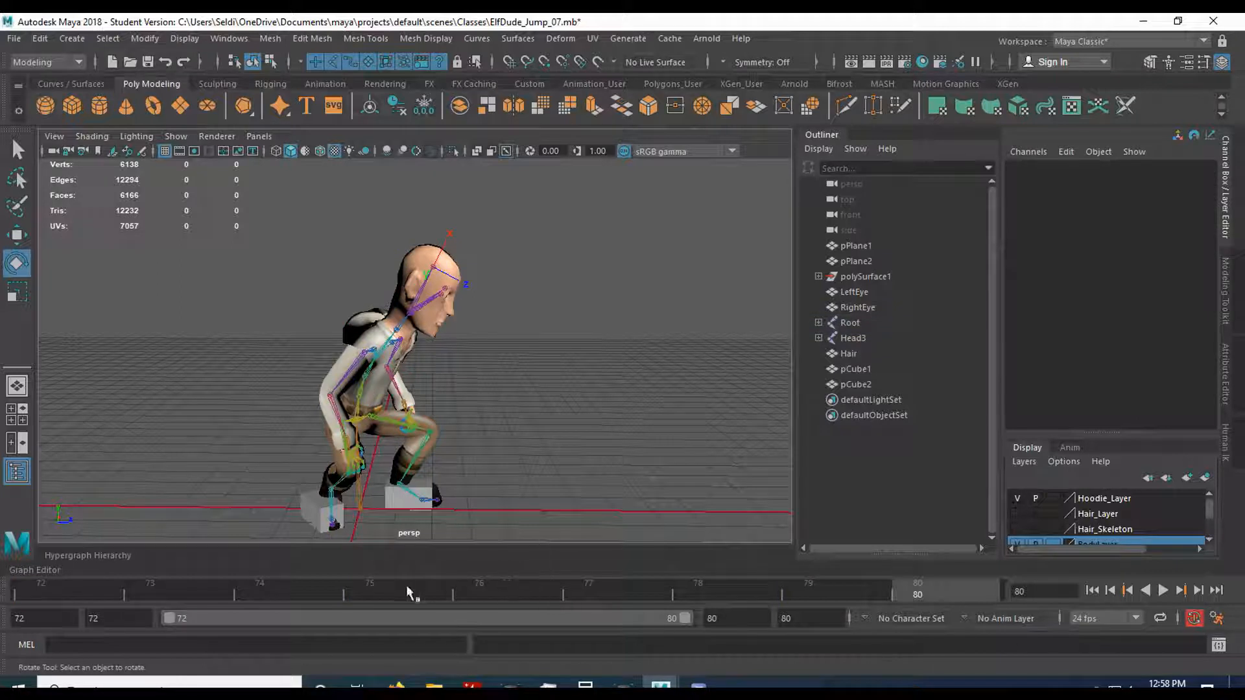
# Select both collar joints at frame 77 and save the scene.
pyautogui.click(345, 367)
pyautogui.click(396, 585)
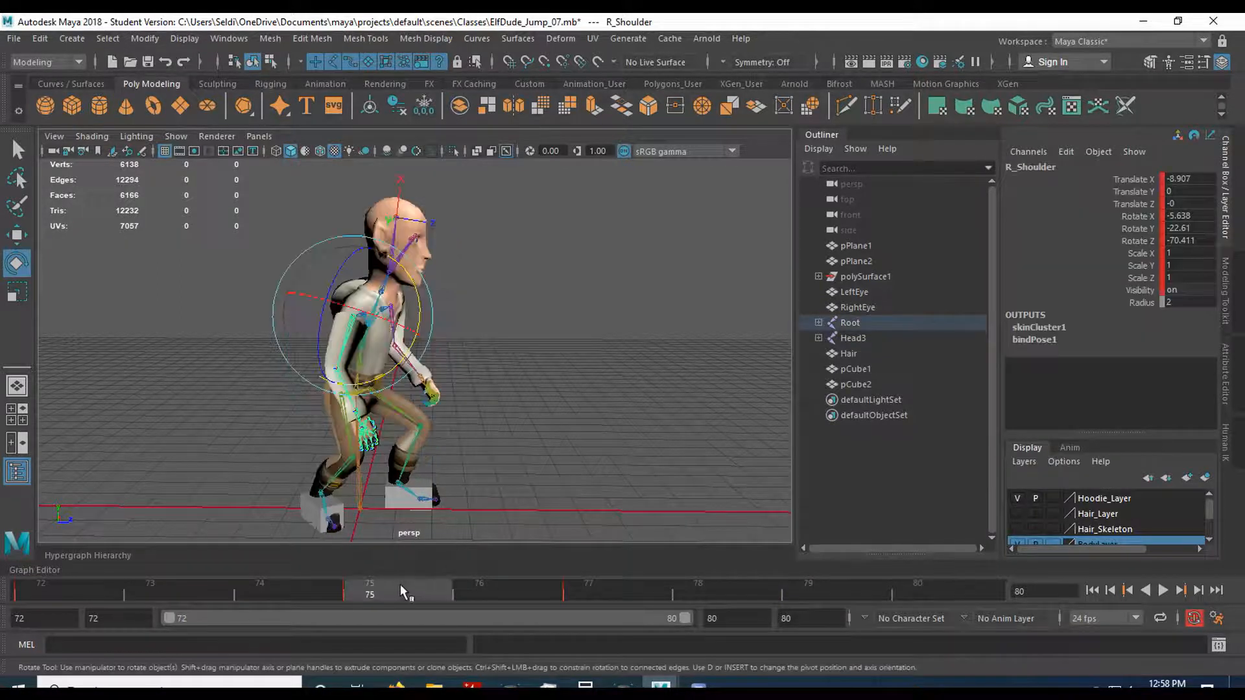
pyautogui.moveTo(397, 585); pyautogui.dragTo(465, 585)
pyautogui.moveTo(543, 596)
pyautogui.mouseDown()
pyautogui.moveTo(598, 600)
pyautogui.moveTo(407, 596)
pyautogui.moveTo(566, 594)
pyautogui.mouseUp()
pyautogui.press('q')
pyautogui.keyDown('alt'); pyautogui.moveTo(446, 465); pyautogui.dragTo(432, 415); pyautogui.keyUp('alt')
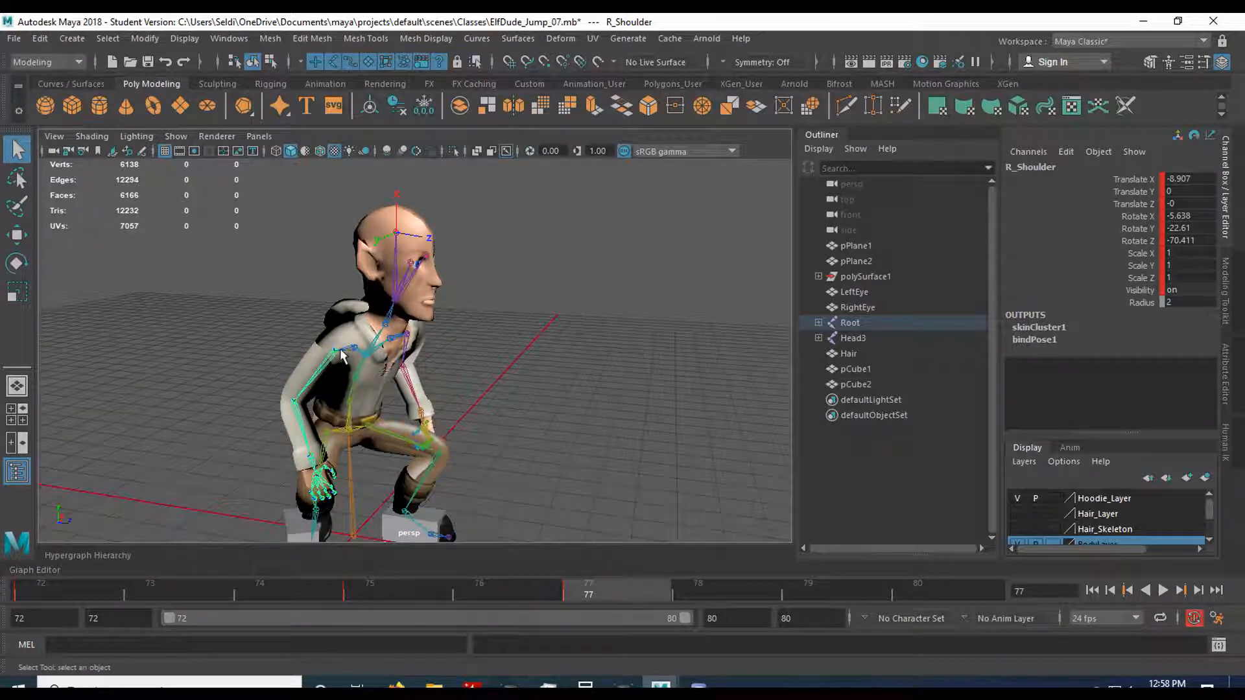
pyautogui.click(391, 351)
pyautogui.click(354, 349)
pyautogui.keyDown('shift'); pyautogui.click(391, 338); pyautogui.keyUp('shift')
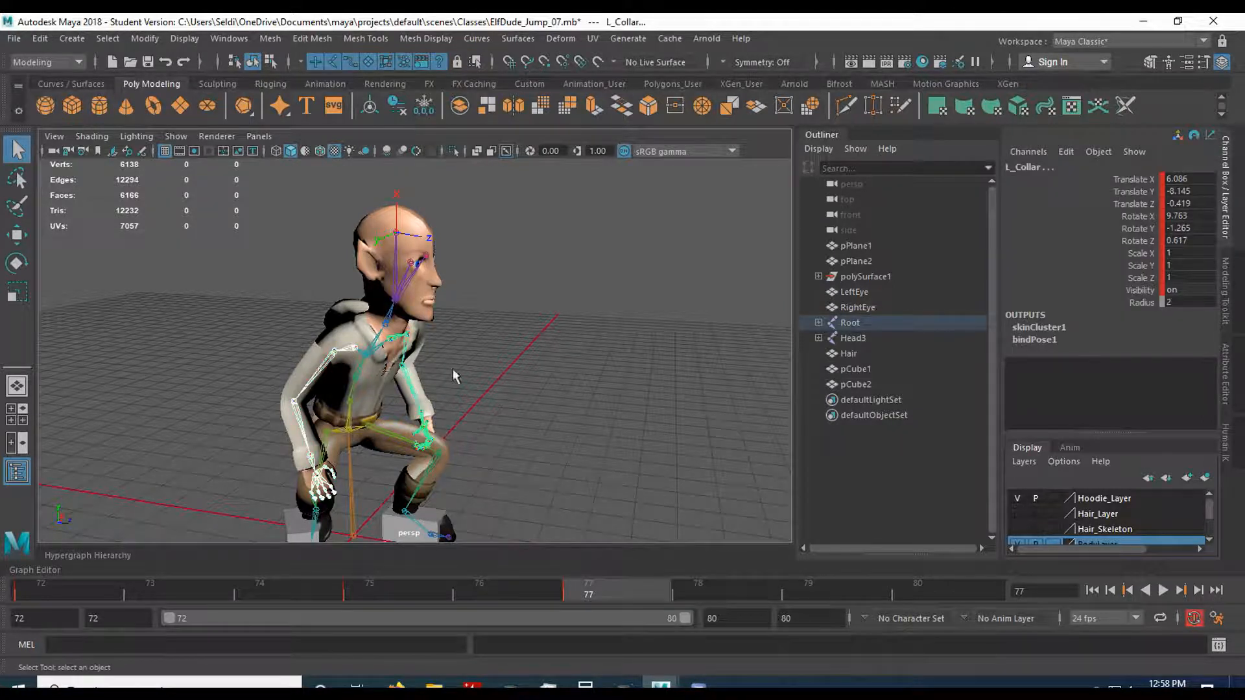
pyautogui.click(13, 38)
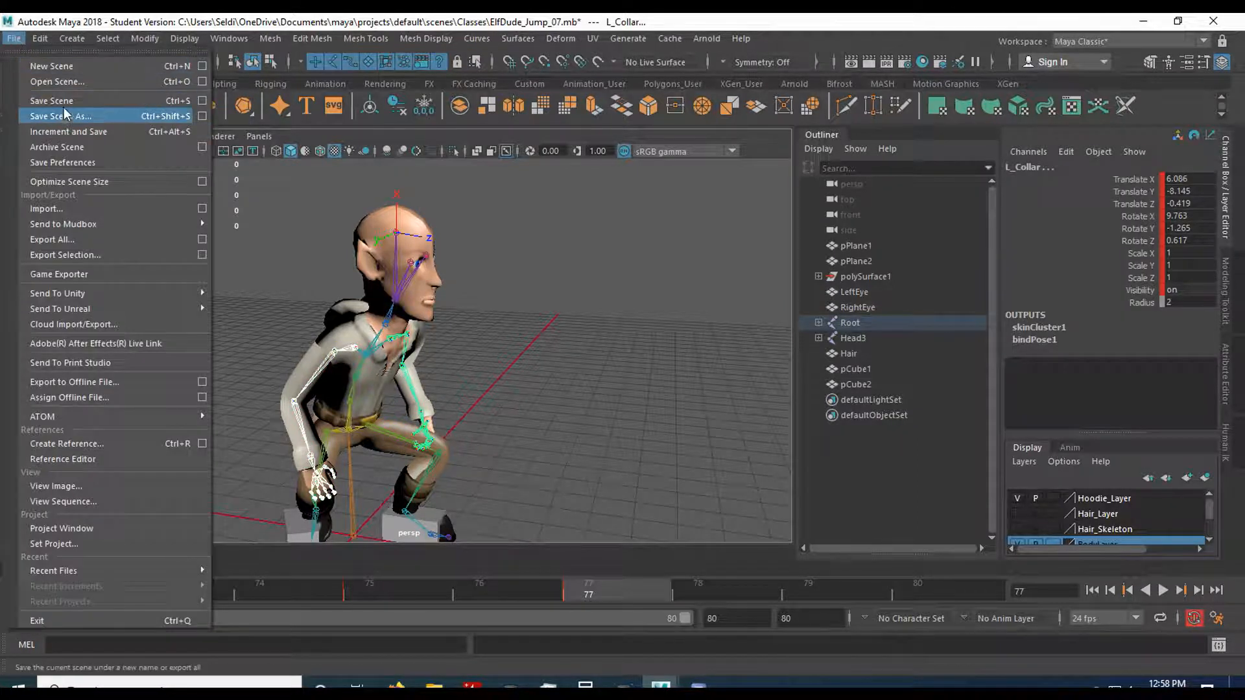
pyautogui.click(39, 99)
pyautogui.click(577, 365)
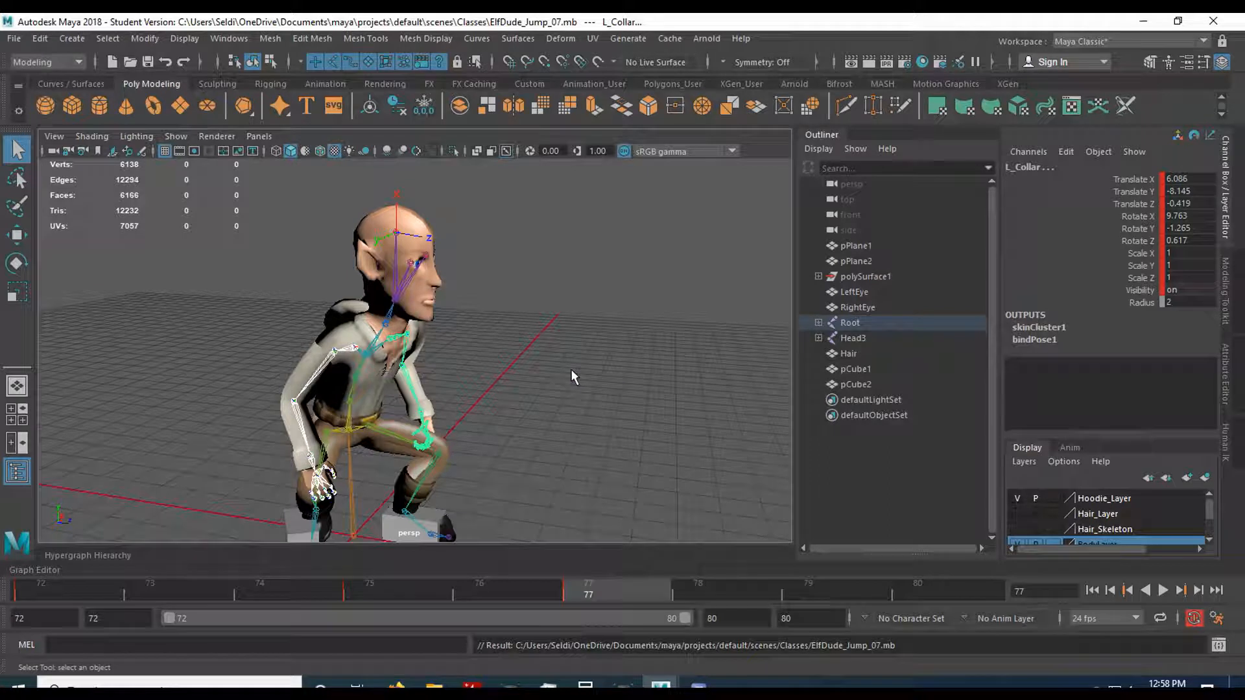
# Rotate both collar joints slightly at frame 77 and check the arm pose at frame 75.
pyautogui.press('e')
pyautogui.moveTo(446, 357); pyautogui.dragTo(439, 346)
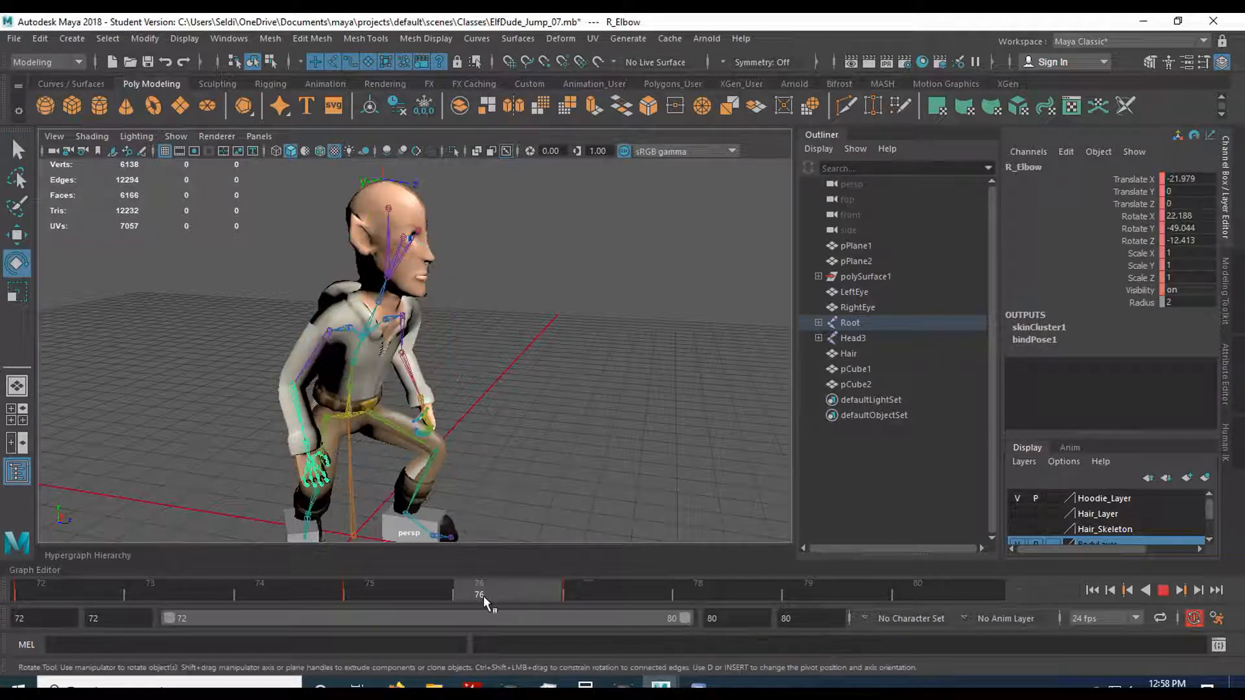
pyautogui.click(418, 587)
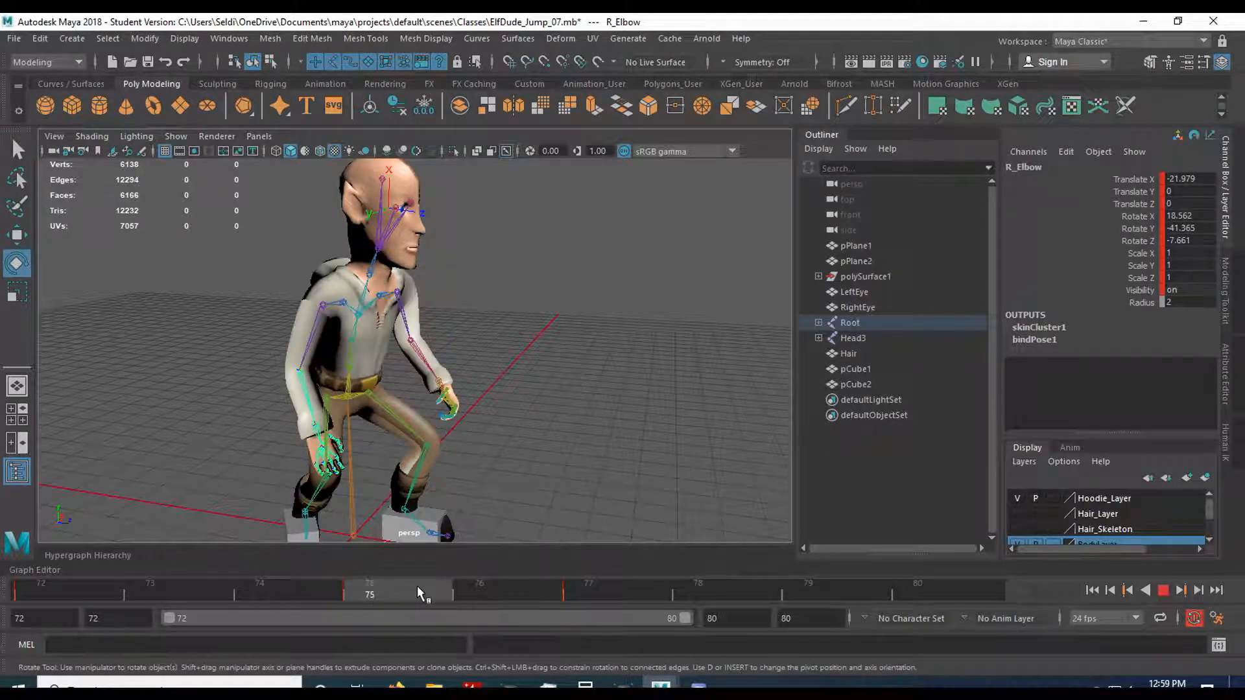
pyautogui.moveTo(418, 586)
pyautogui.mouseDown()
pyautogui.moveTo(449, 587)
pyautogui.moveTo(434, 588)
pyautogui.mouseUp()
pyautogui.click(421, 586)
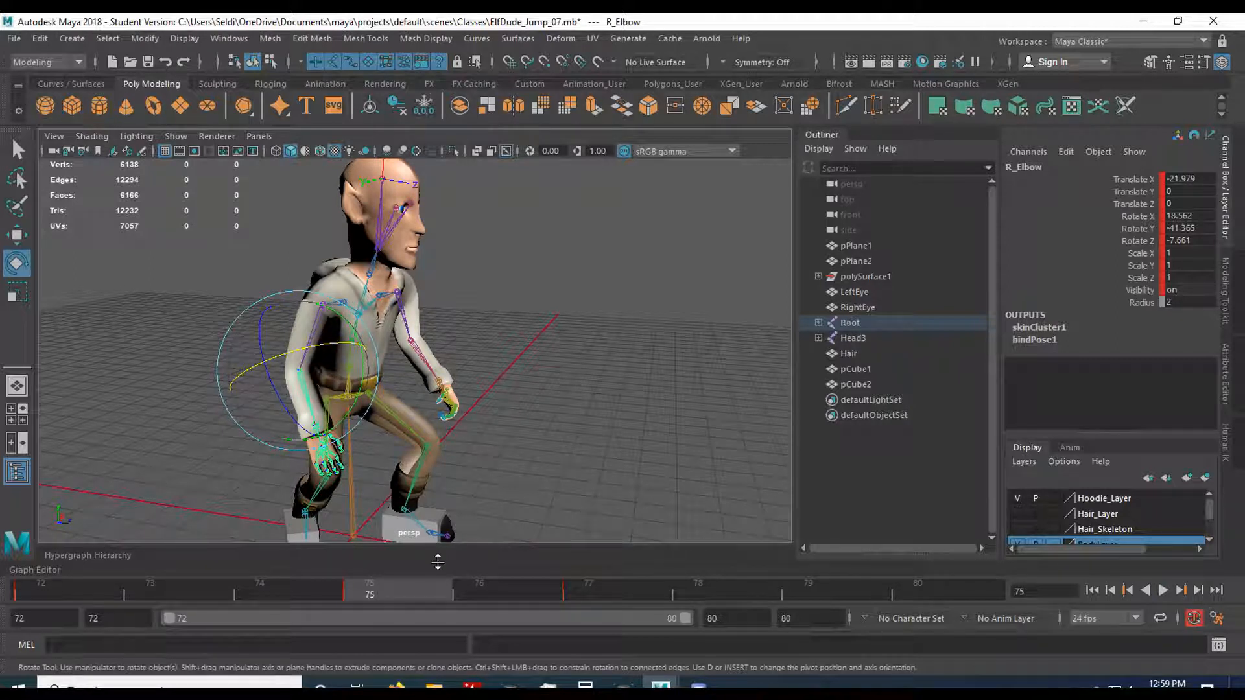
# At frame 76, rotate both elbow joints together and key them.
pyautogui.click(468, 592)
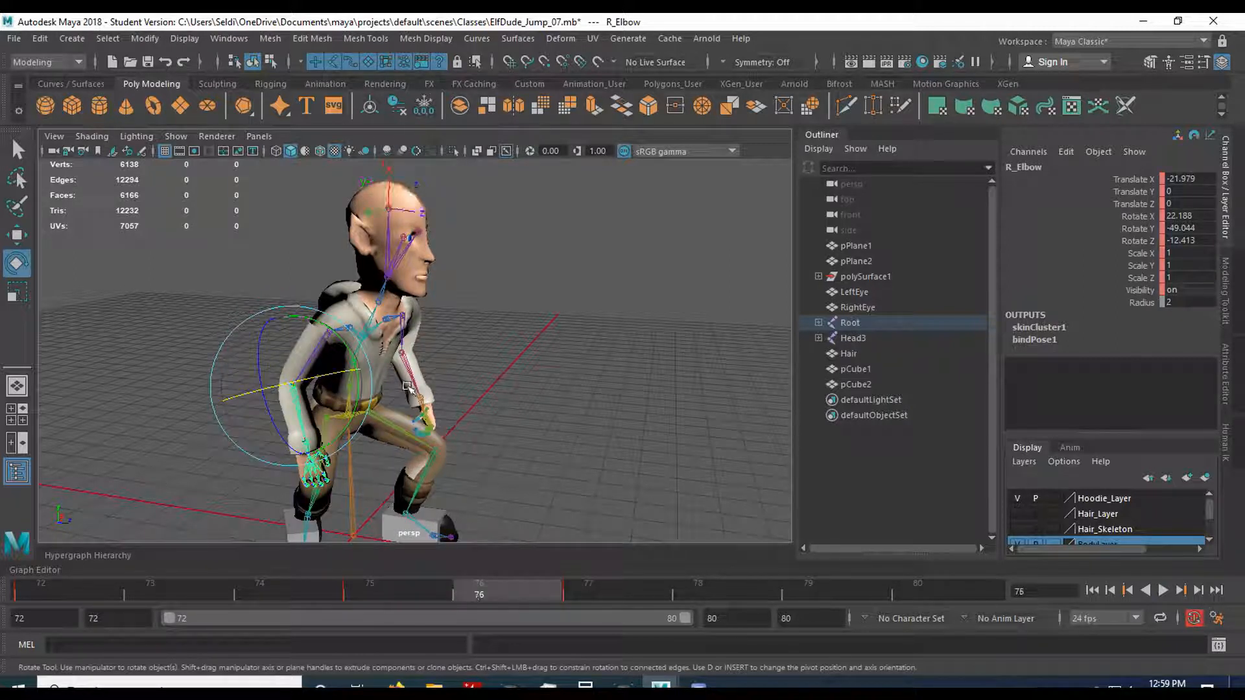
pyautogui.keyDown('shift'); pyautogui.click(412, 379); pyautogui.keyUp('shift')
pyautogui.moveTo(431, 380); pyautogui.dragTo(429, 365)
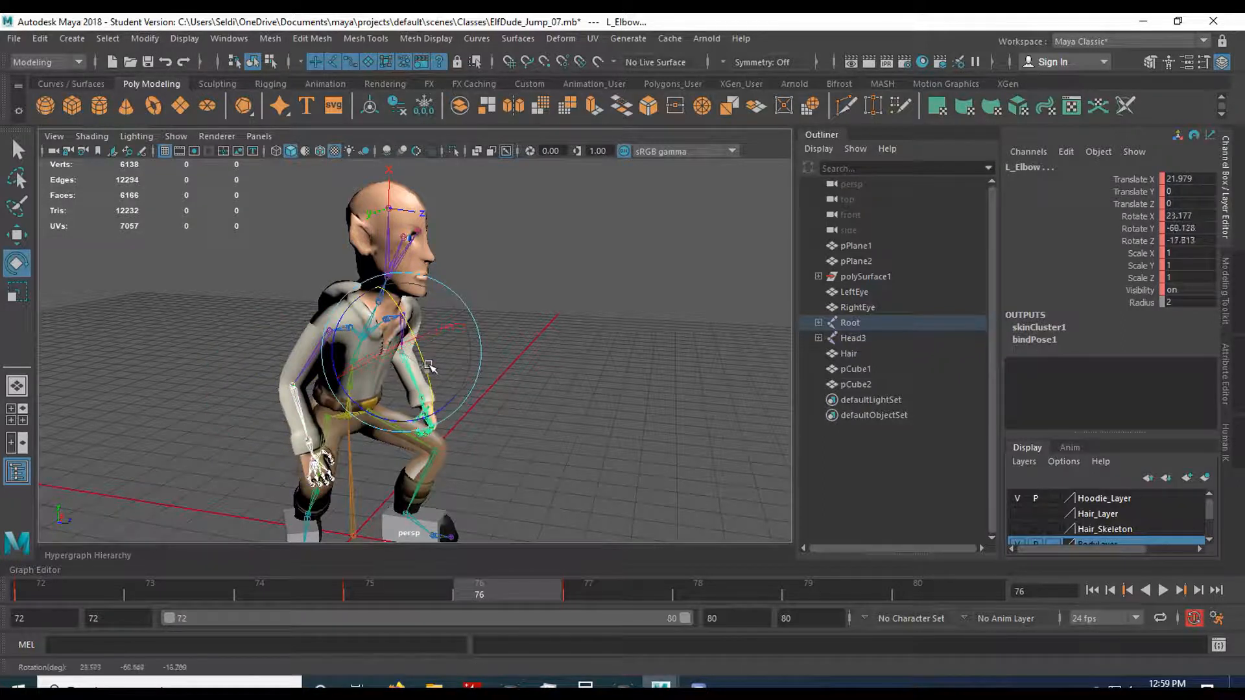
pyautogui.press('s')
# At frame 77, rotate the right and left elbow joints to swing the forearms back, and key them.
pyautogui.click(418, 591)
pyautogui.moveTo(418, 584); pyautogui.dragTo(617, 597)
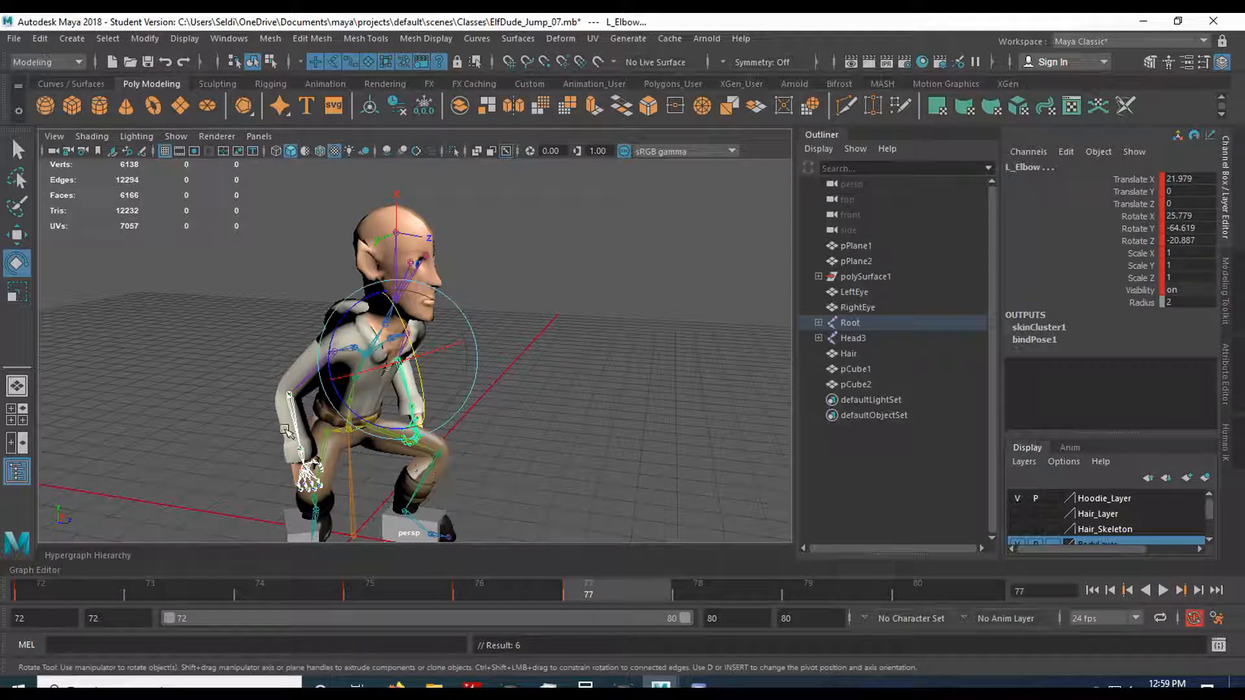
pyautogui.click(419, 427)
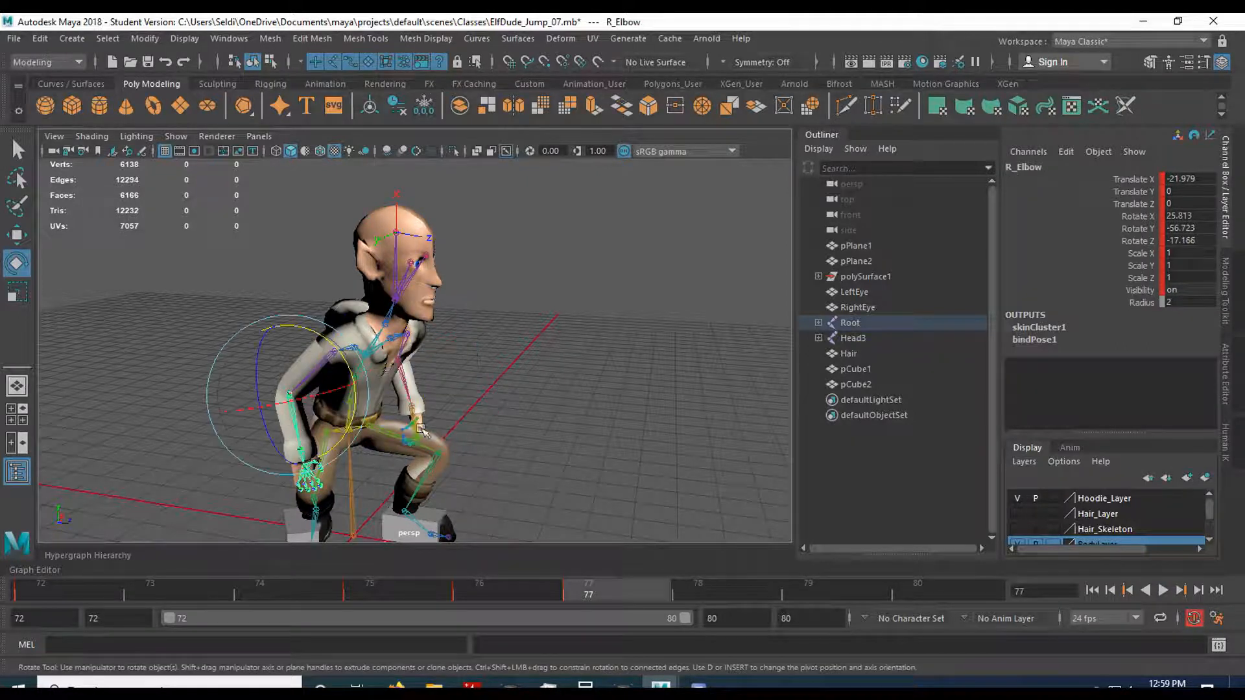
pyautogui.click(407, 388)
pyautogui.moveTo(425, 397); pyautogui.dragTo(419, 415)
pyautogui.press('s')
# Select the entire joint hierarchy under Root at frame 79 and key the full pose.
pyautogui.click(817, 574)
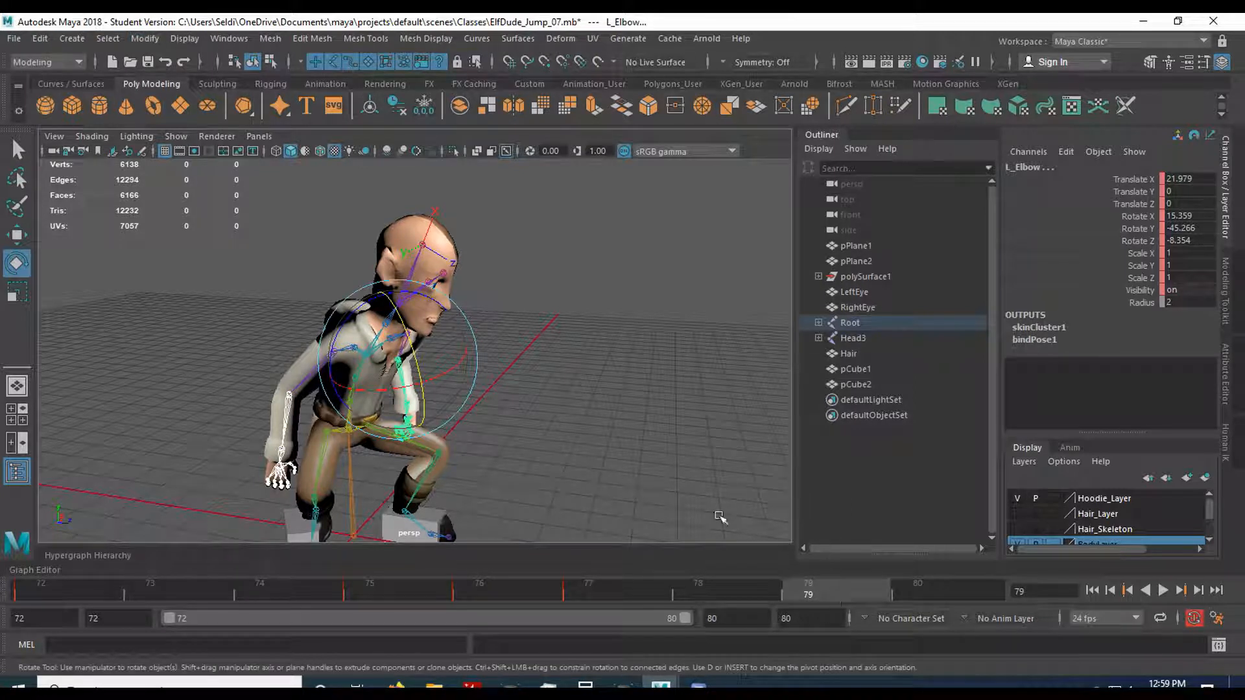
pyautogui.click(585, 366)
pyautogui.click(397, 310)
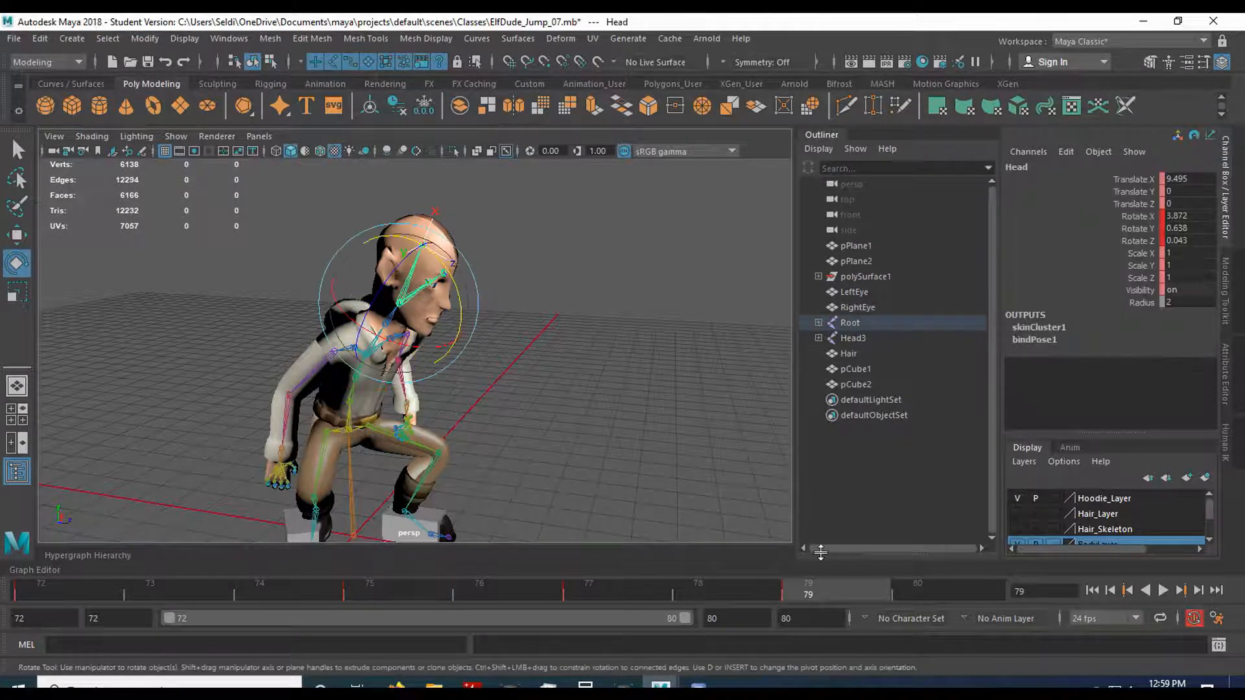
pyautogui.click(512, 434)
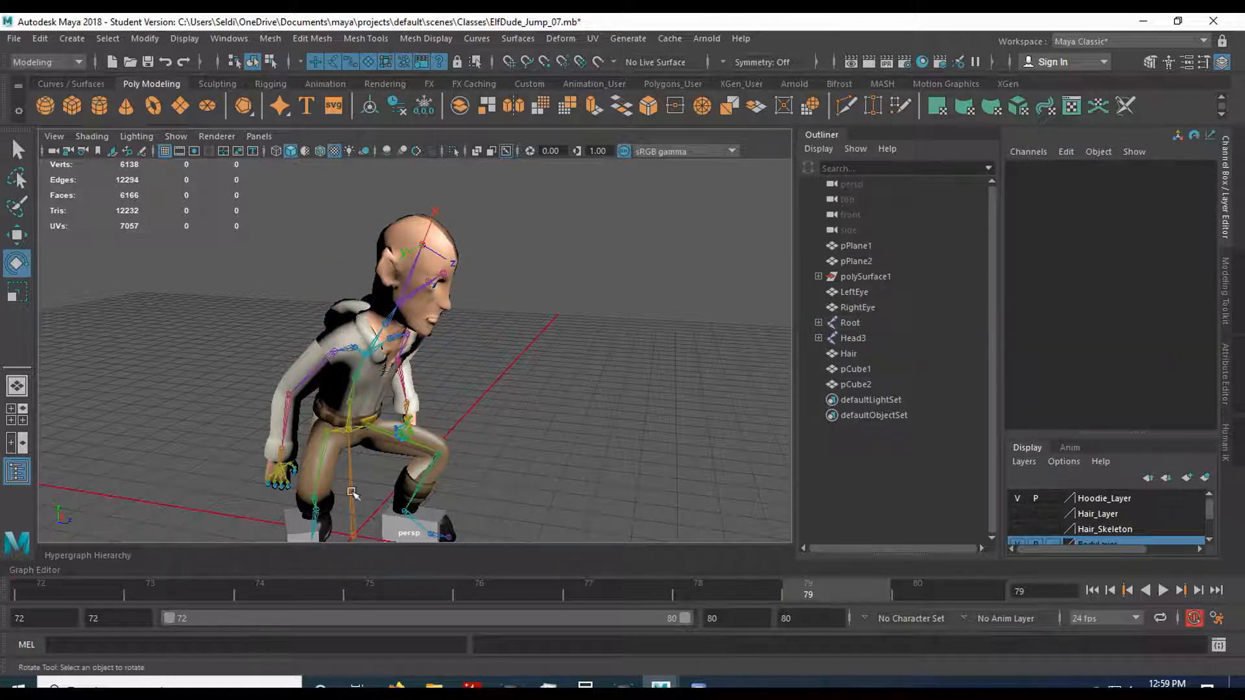
pyautogui.click(354, 494)
pyautogui.click(108, 38)
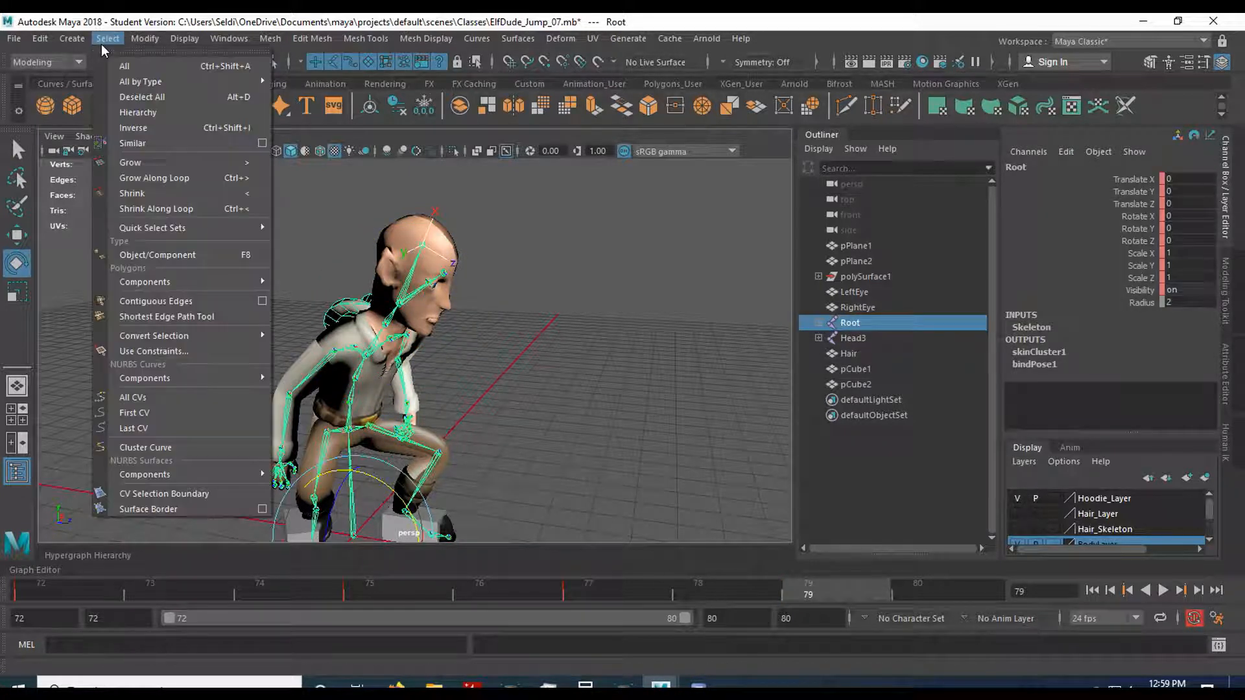
pyautogui.click(140, 113)
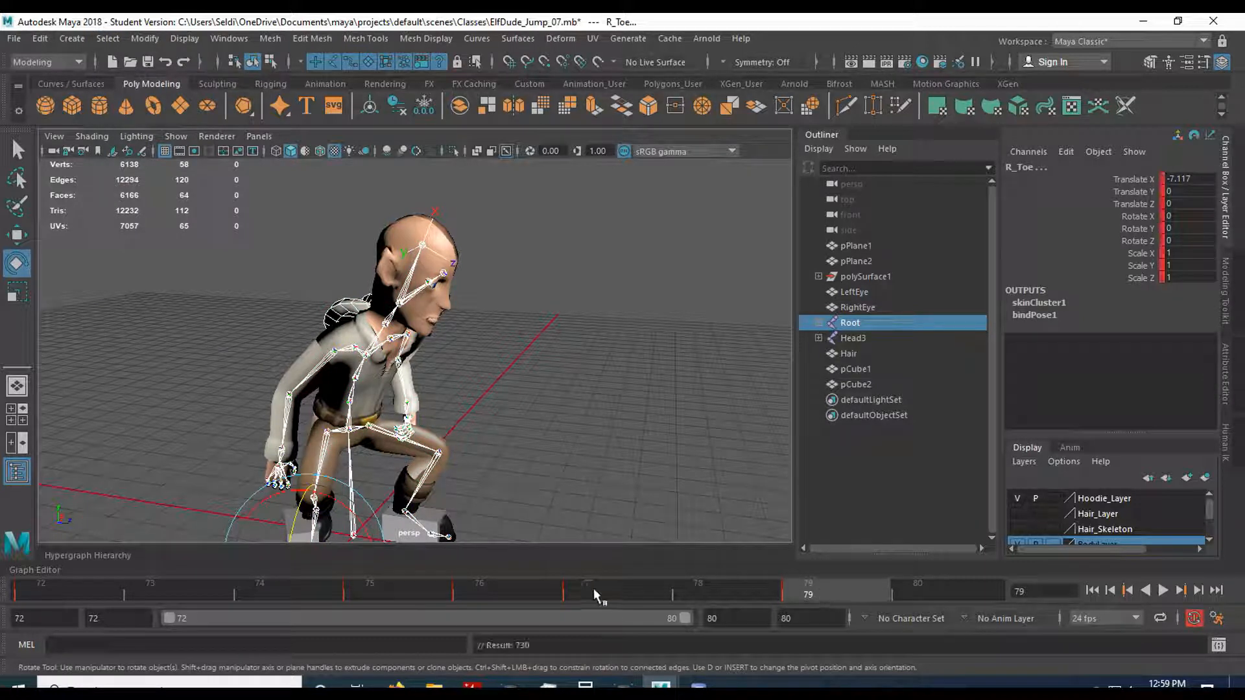
# Compare the elf's poses at frames 77, 76, 75, 72 and 79.
pyautogui.click(590, 589)
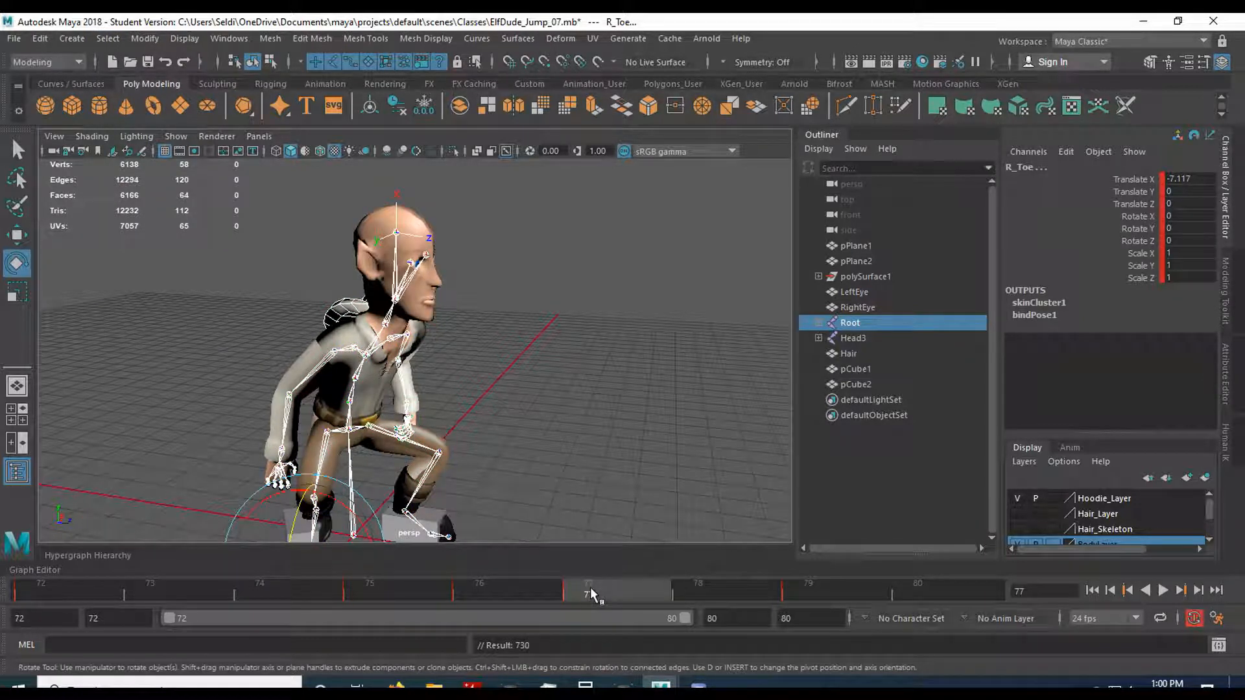
pyautogui.click(476, 590)
pyautogui.click(399, 581)
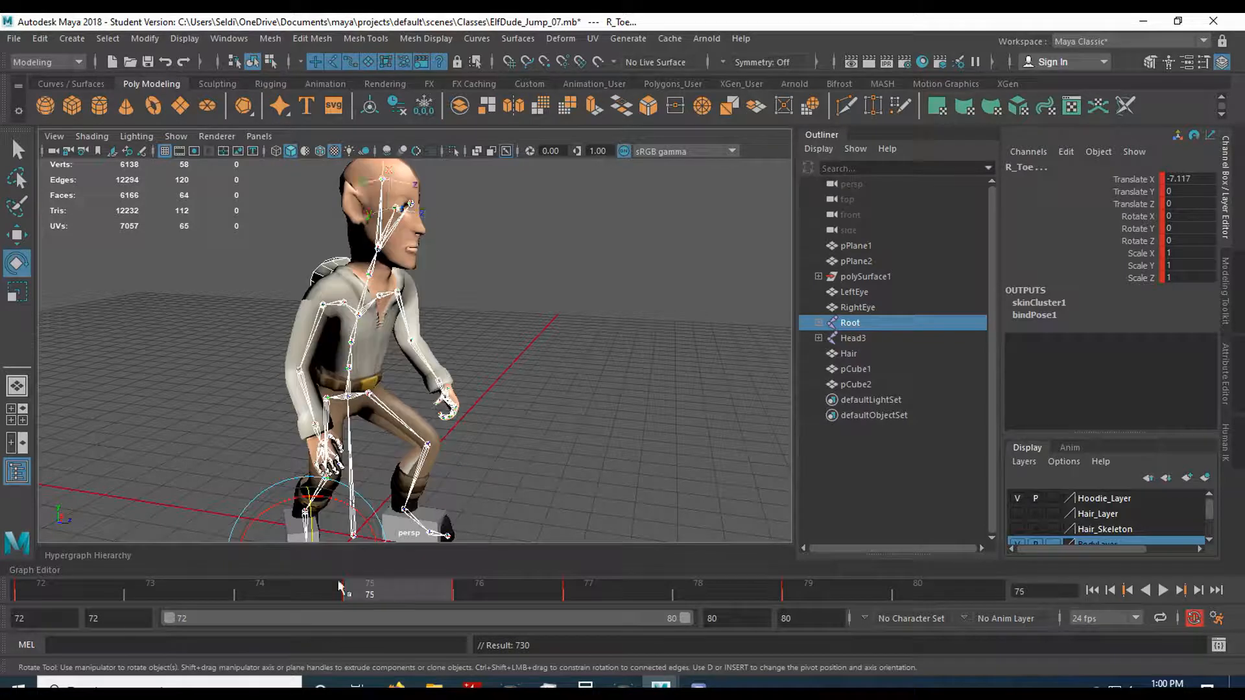
pyautogui.click(85, 586)
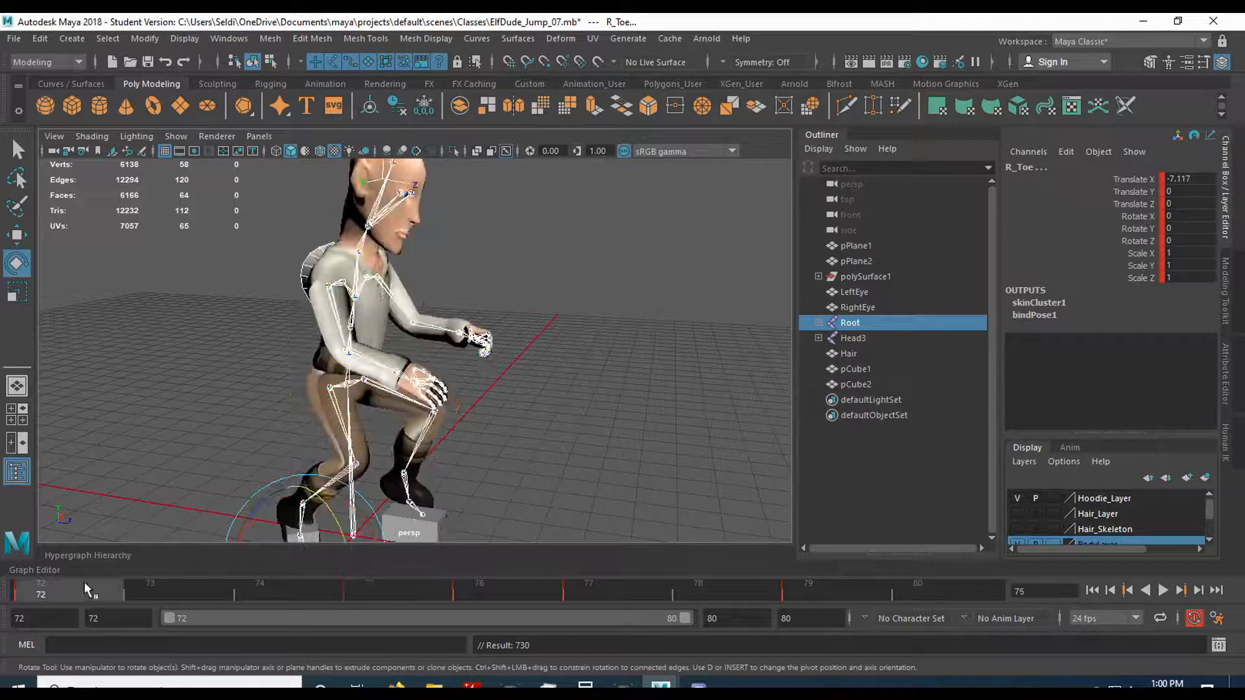
pyautogui.click(408, 591)
pyautogui.click(512, 590)
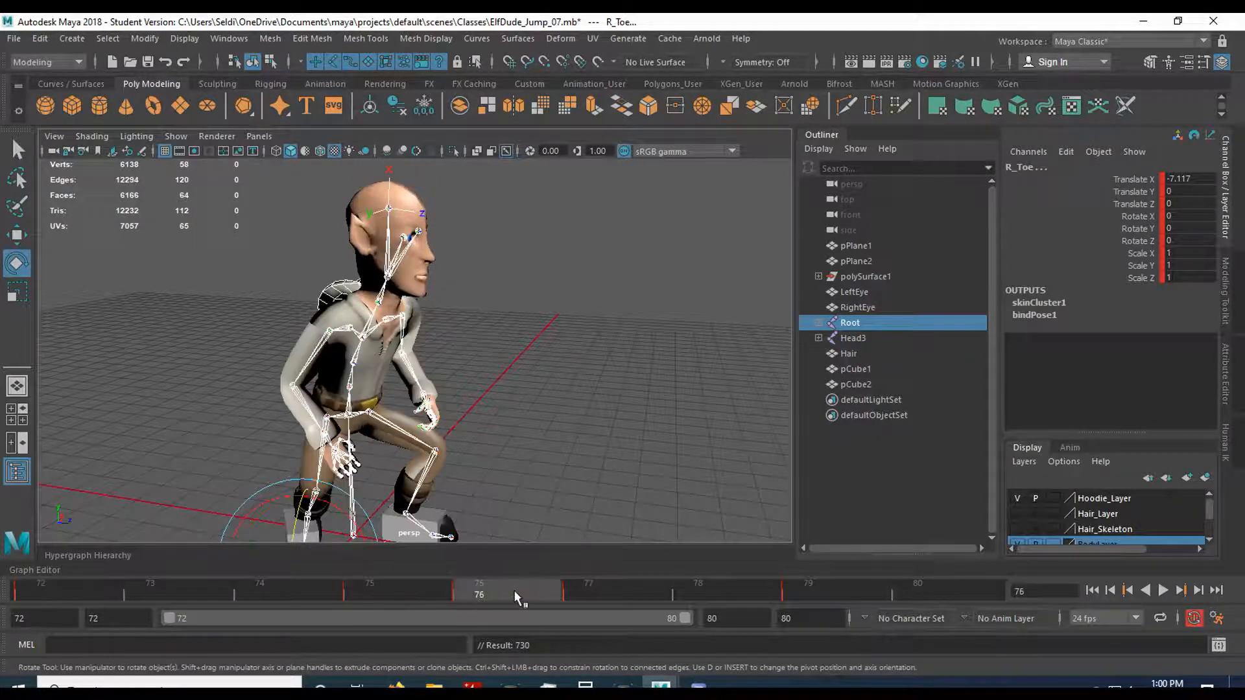
pyautogui.click(809, 590)
# Set the animation end time to 90 and extend the playback range to frame 90.
pyautogui.click(782, 618)
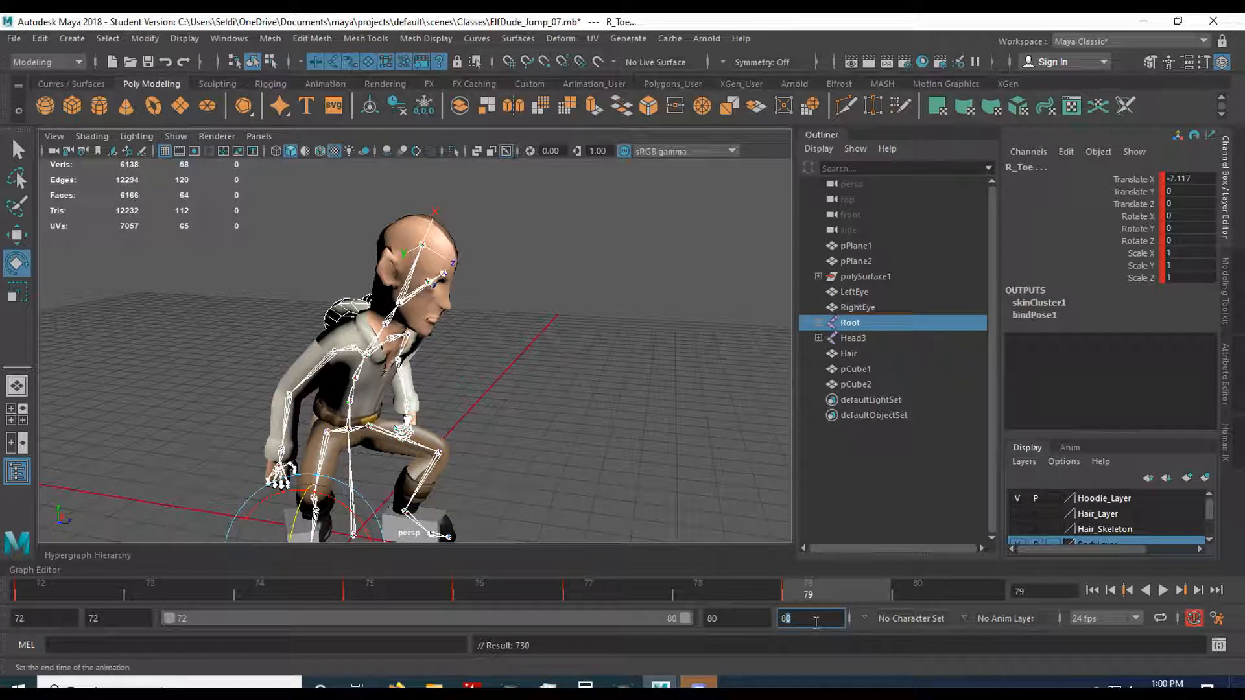
pyautogui.doubleClick(807, 622)
pyautogui.write('90')
pyautogui.press('Return')
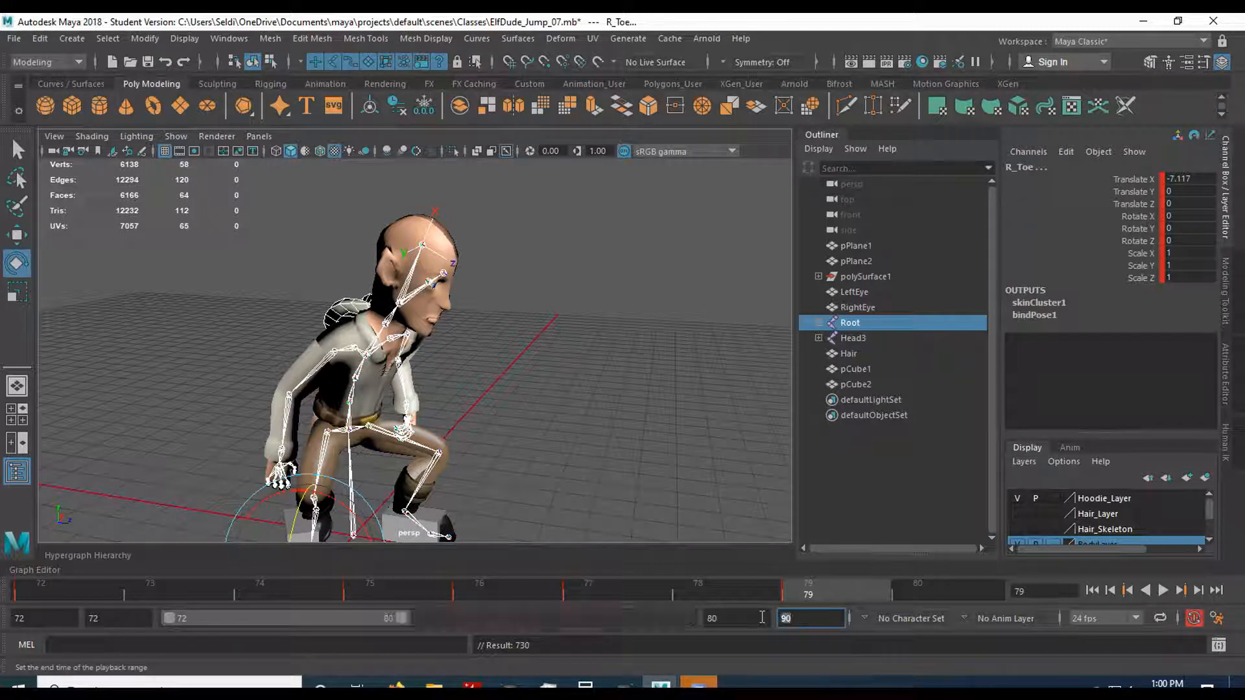
pyautogui.moveTo(402, 619); pyautogui.dragTo(687, 619)
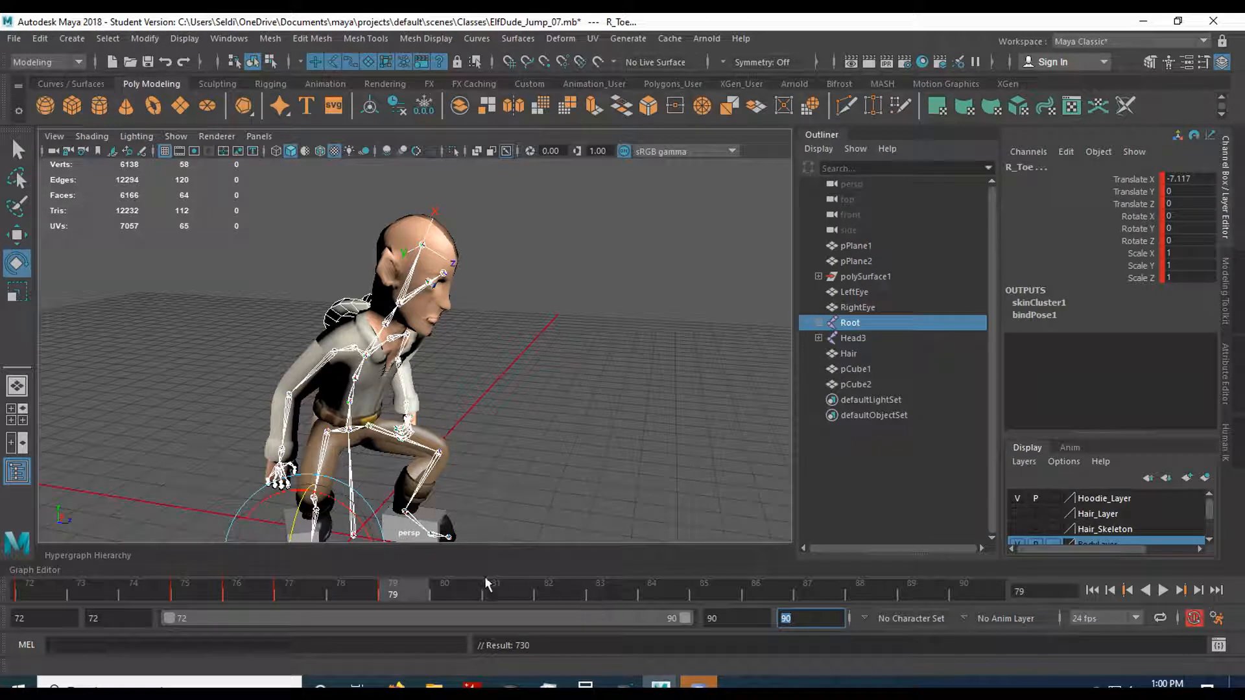
# Move the skeleton's keys from frame 79 to frame 83.
pyautogui.click(408, 593)
pyautogui.keyDown('shift'); pyautogui.click(406, 593); pyautogui.keyUp('shift')
pyautogui.moveTo(407, 592); pyautogui.dragTo(611, 592)
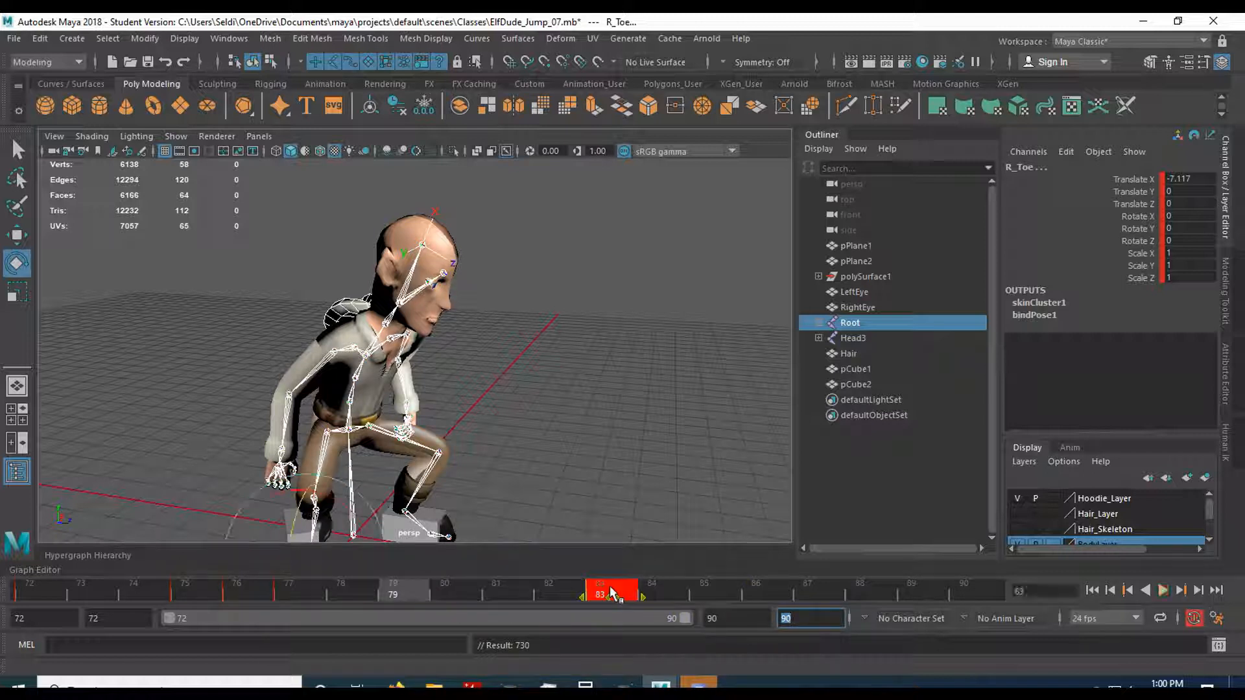
# Move the skeleton's keys from frame 77 to frame 80, keeping the joint hierarchy selected.
pyautogui.click(555, 495)
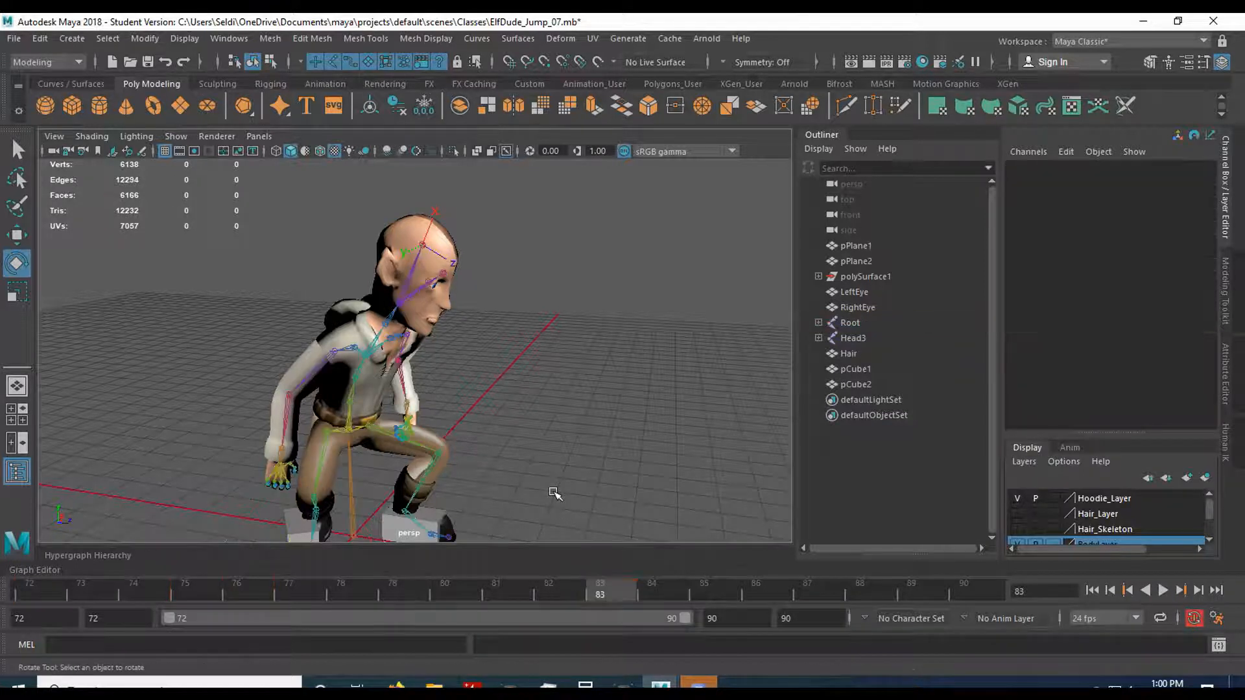
pyautogui.hotkey('ctrl', 'z')
pyautogui.click(309, 587)
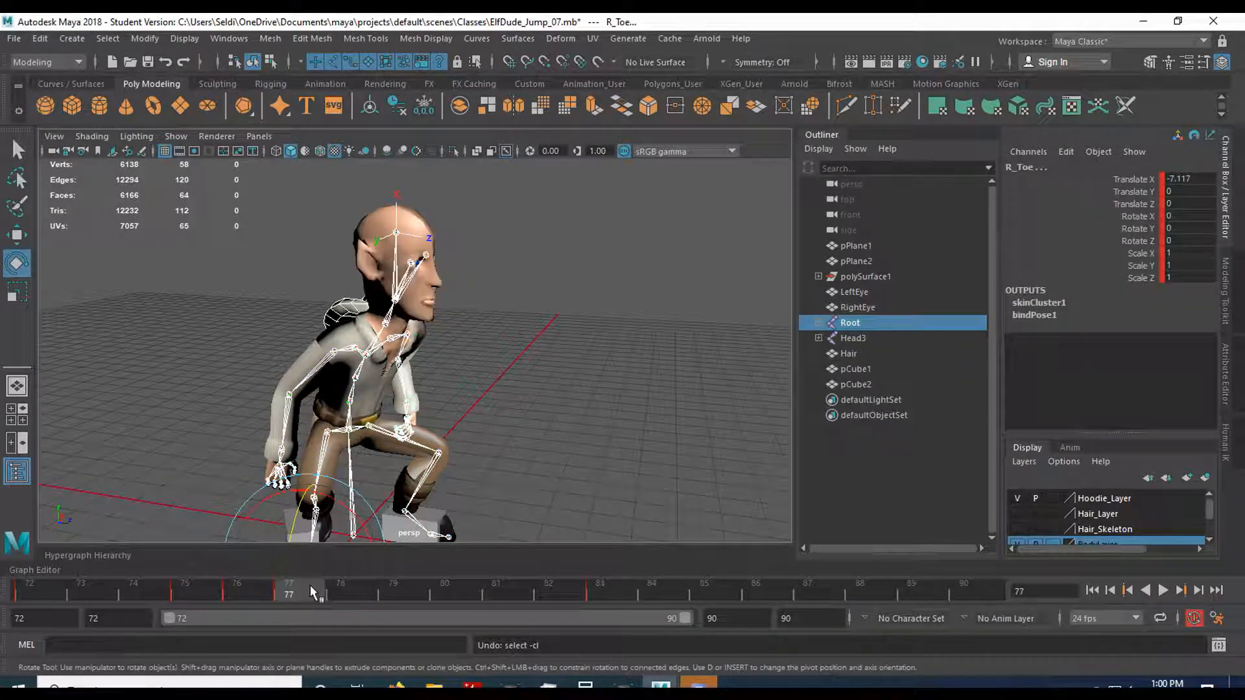
pyautogui.keyDown('shift'); pyautogui.click(305, 588); pyautogui.keyUp('shift')
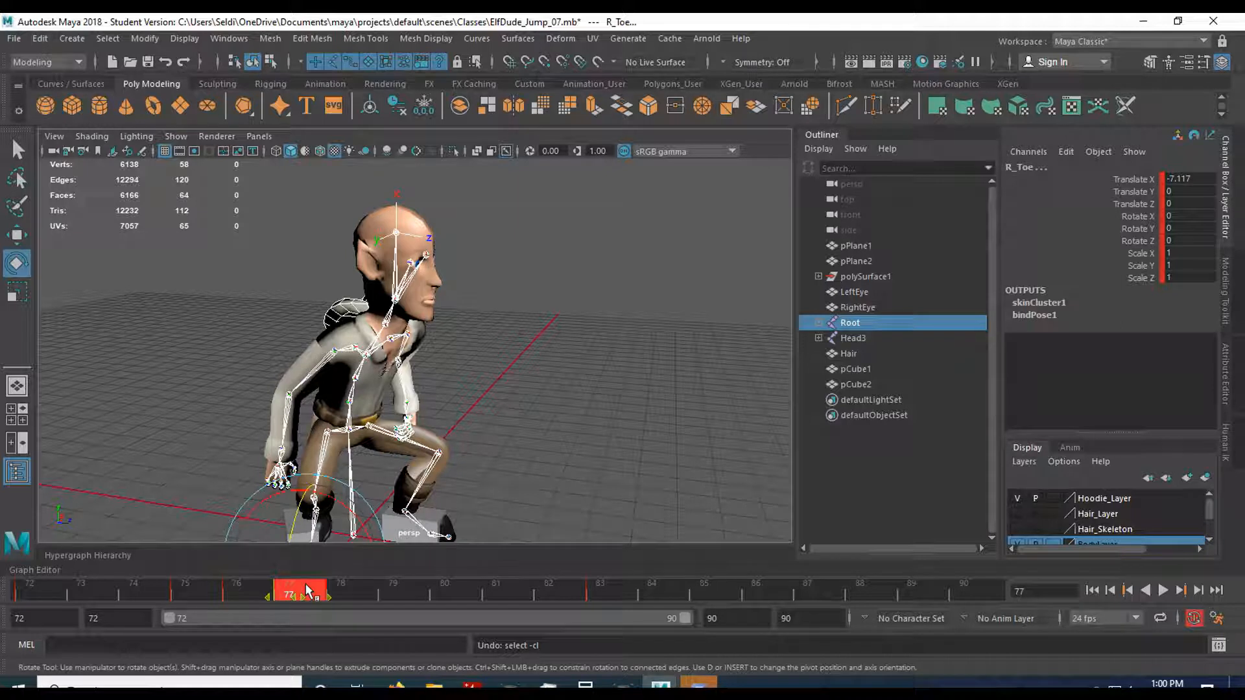
pyautogui.moveTo(306, 588); pyautogui.dragTo(441, 584)
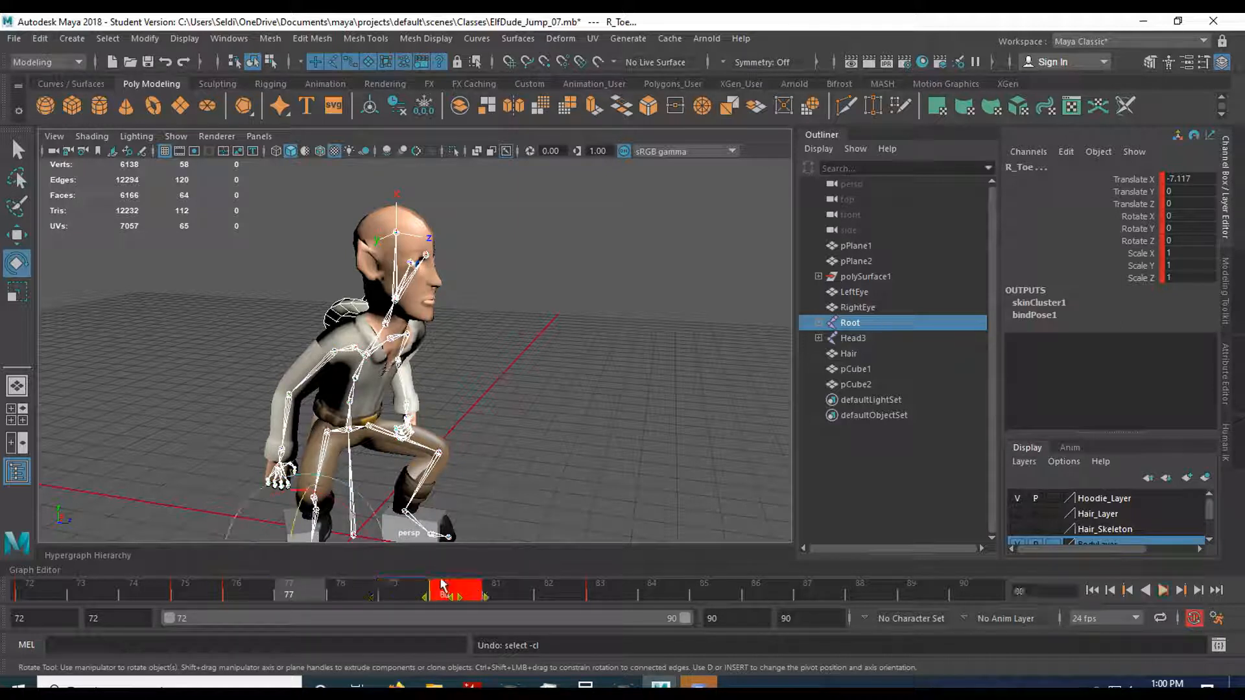
pyautogui.click(489, 503)
pyautogui.hotkey('ctrl', 'z')
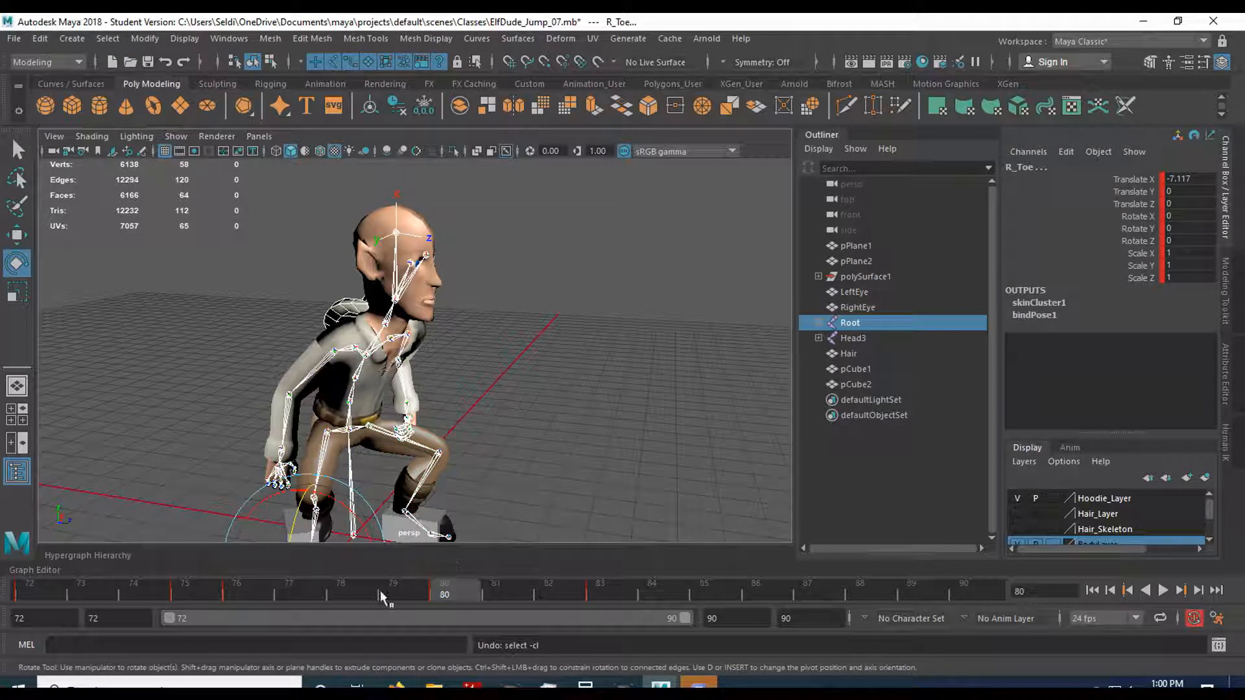
# Clear the joint selection, then play and scrub frames 73 to 77 to examine the timing of the landing.
pyautogui.keyDown('shift'); pyautogui.click(252, 593); pyautogui.keyUp('shift')
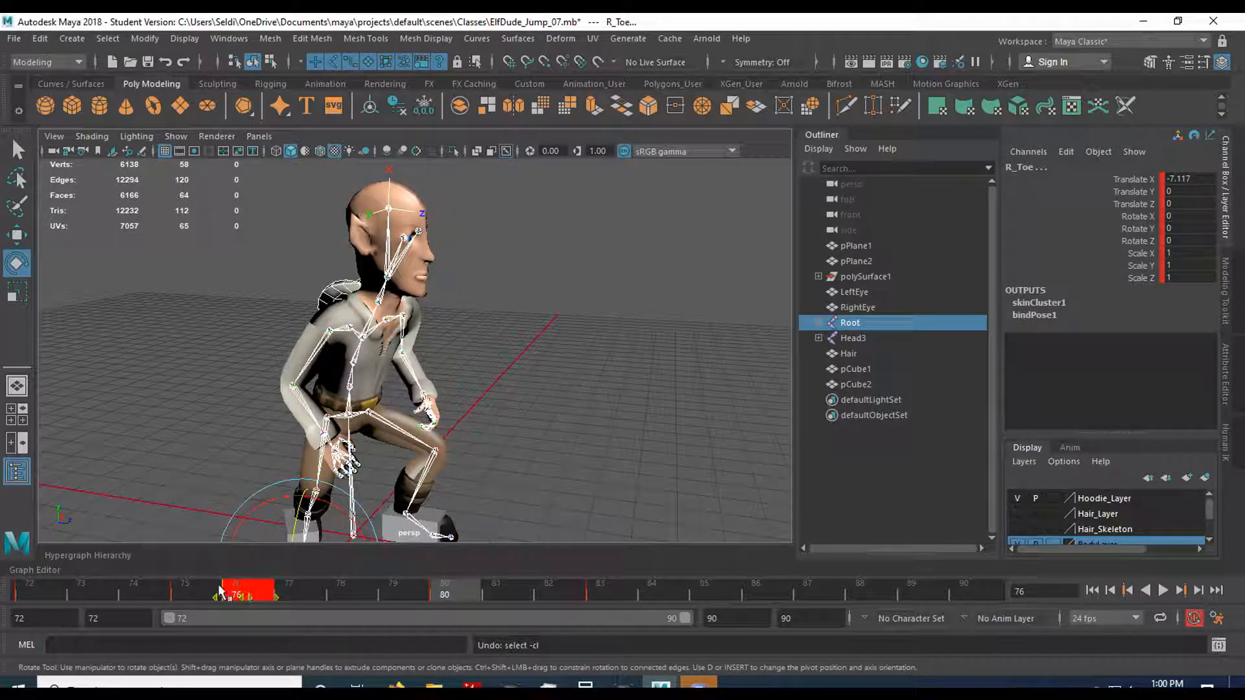
pyautogui.click(197, 586)
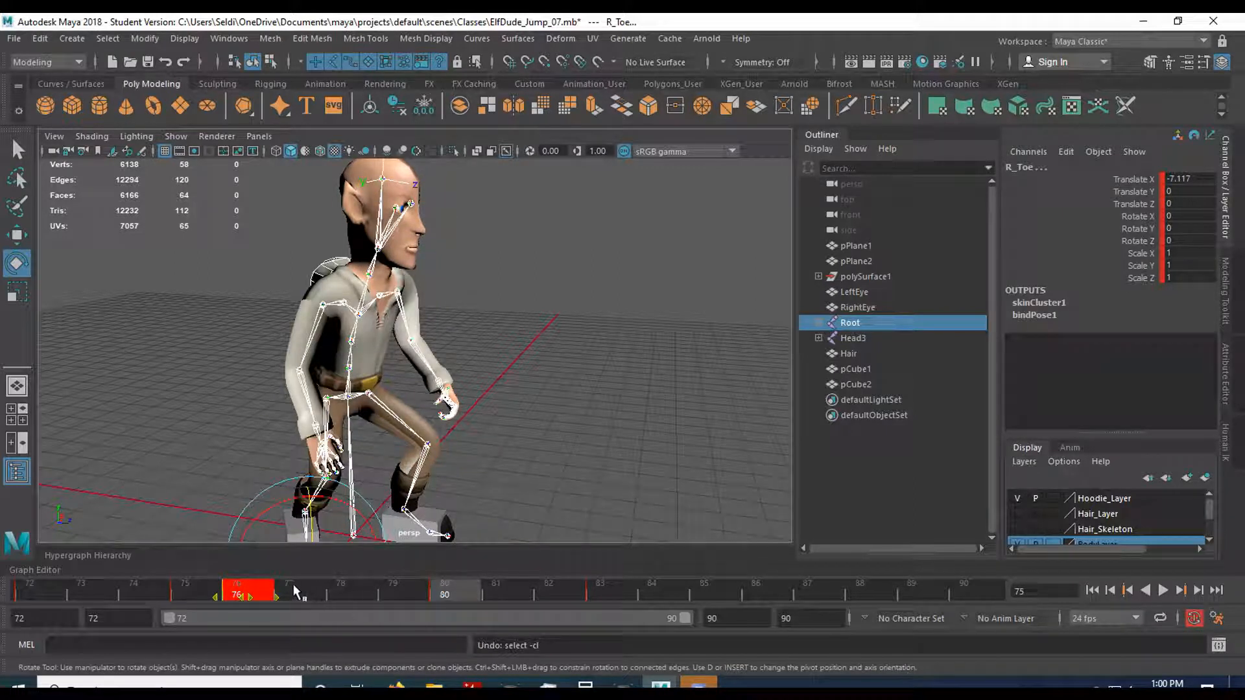
pyautogui.click(616, 453)
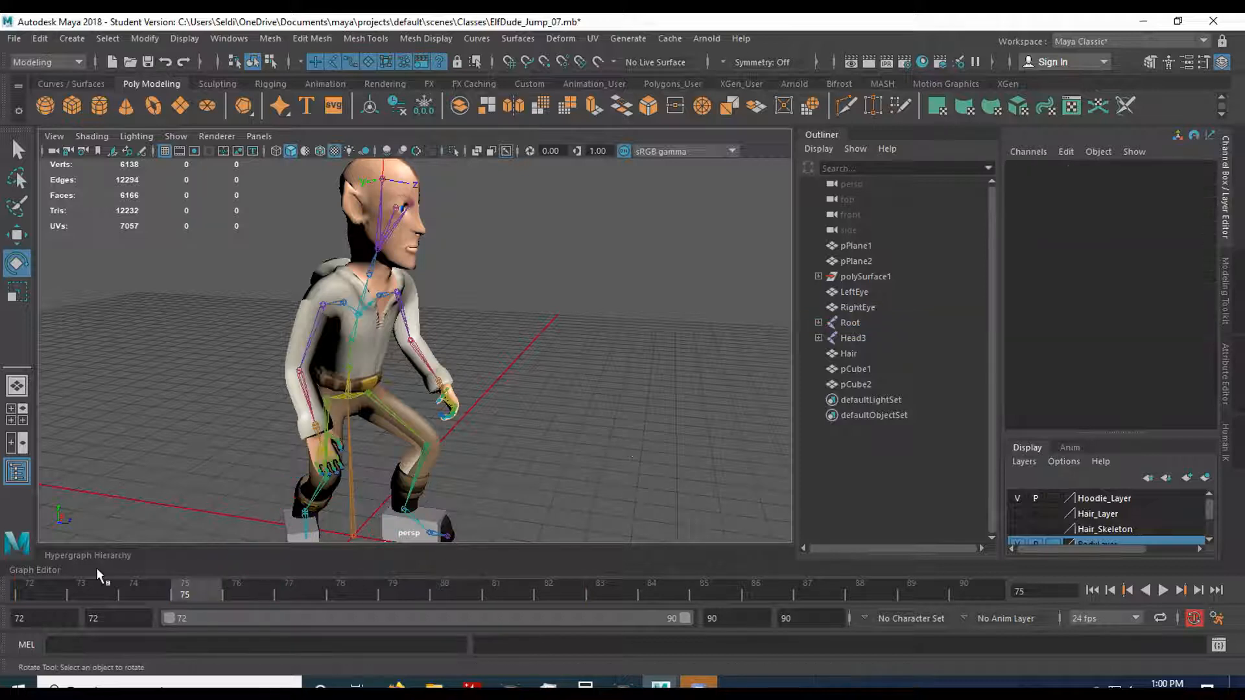
pyautogui.hotkey('alt', 'v')
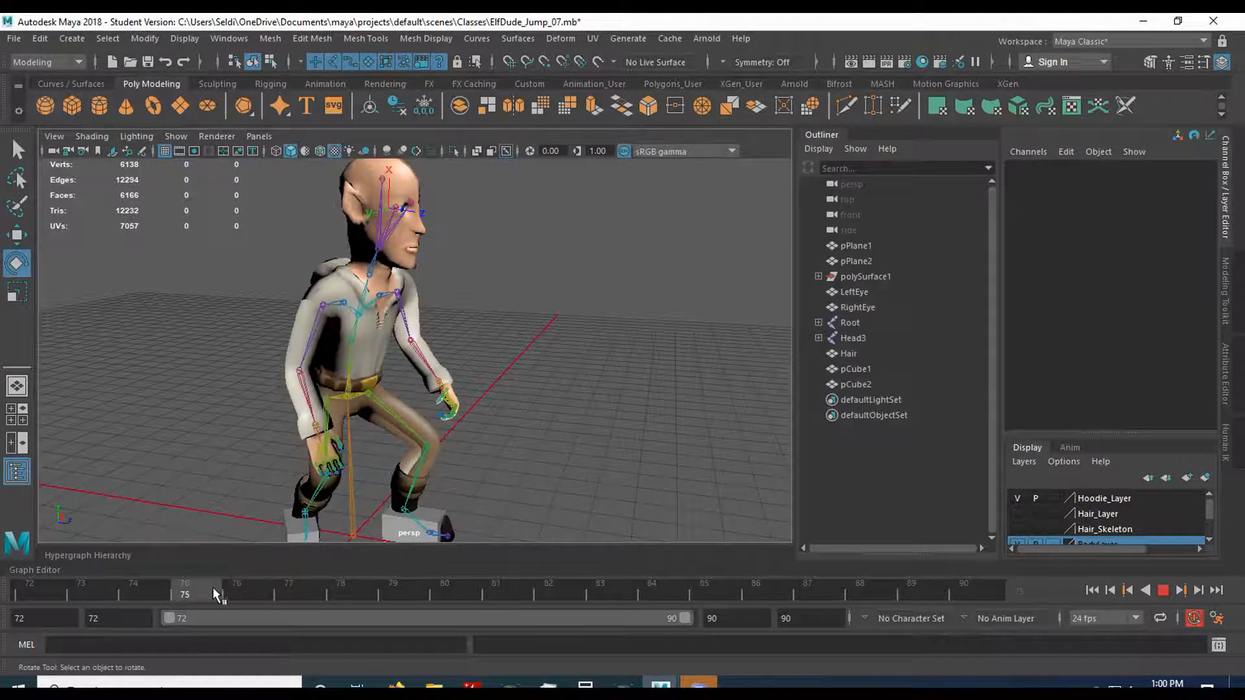
pyautogui.moveTo(208, 587); pyautogui.dragTo(316, 590)
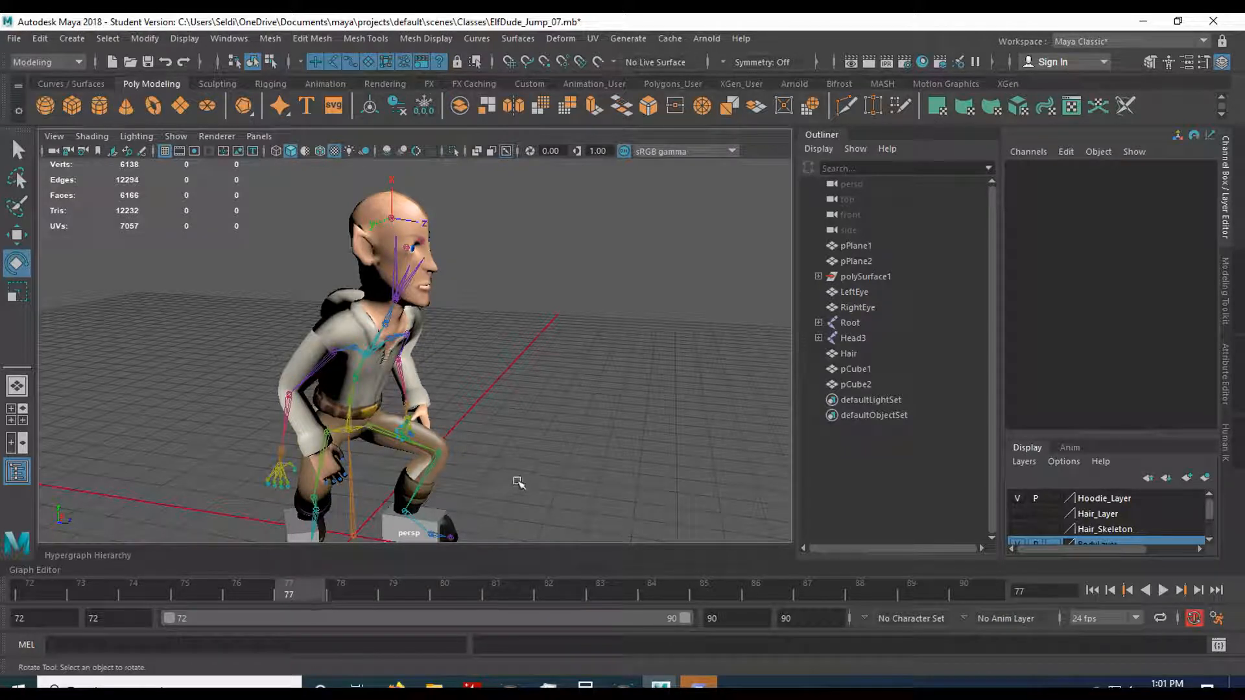
pyautogui.keyDown('alt'); pyautogui.moveTo(540, 480); pyautogui.dragTo(472, 534); pyautogui.keyUp('alt')
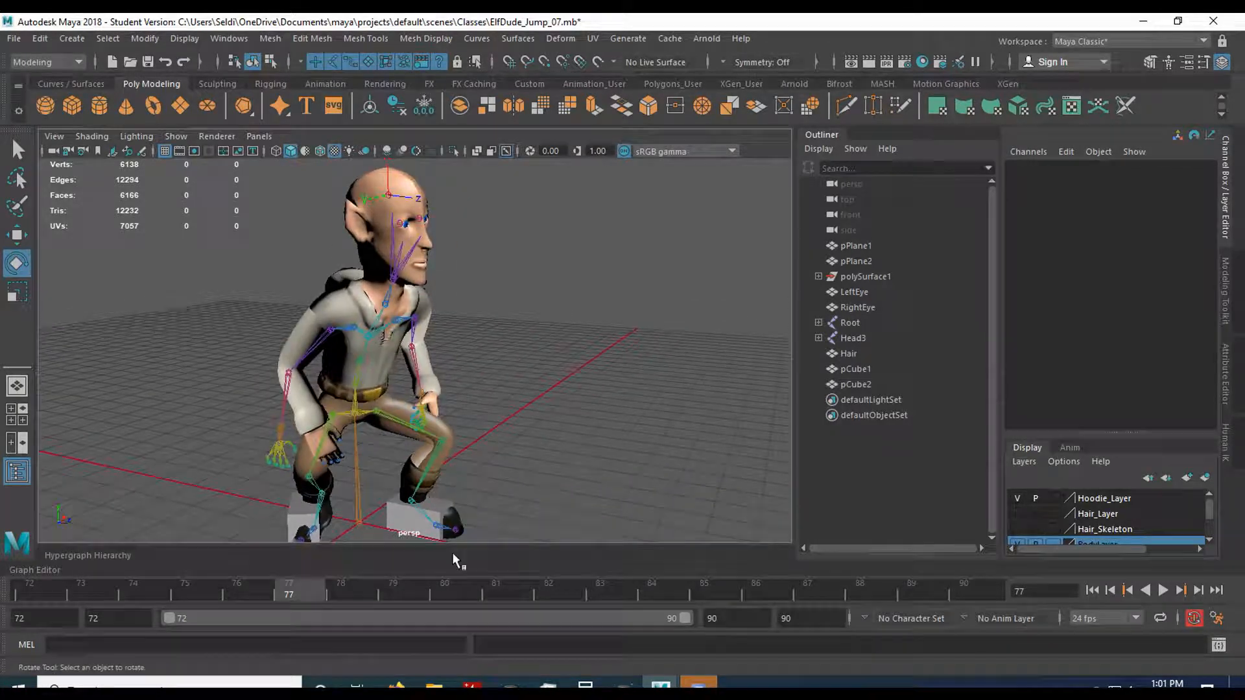
pyautogui.moveTo(346, 605)
pyautogui.mouseDown()
pyautogui.moveTo(348, 592)
pyautogui.moveTo(653, 592)
pyautogui.moveTo(353, 591)
pyautogui.moveTo(86, 566)
pyautogui.mouseUp()
# Save the scene under its current name and accept the student version notice.
pyautogui.press('q')
pyautogui.click(13, 38)
pyautogui.click(46, 97)
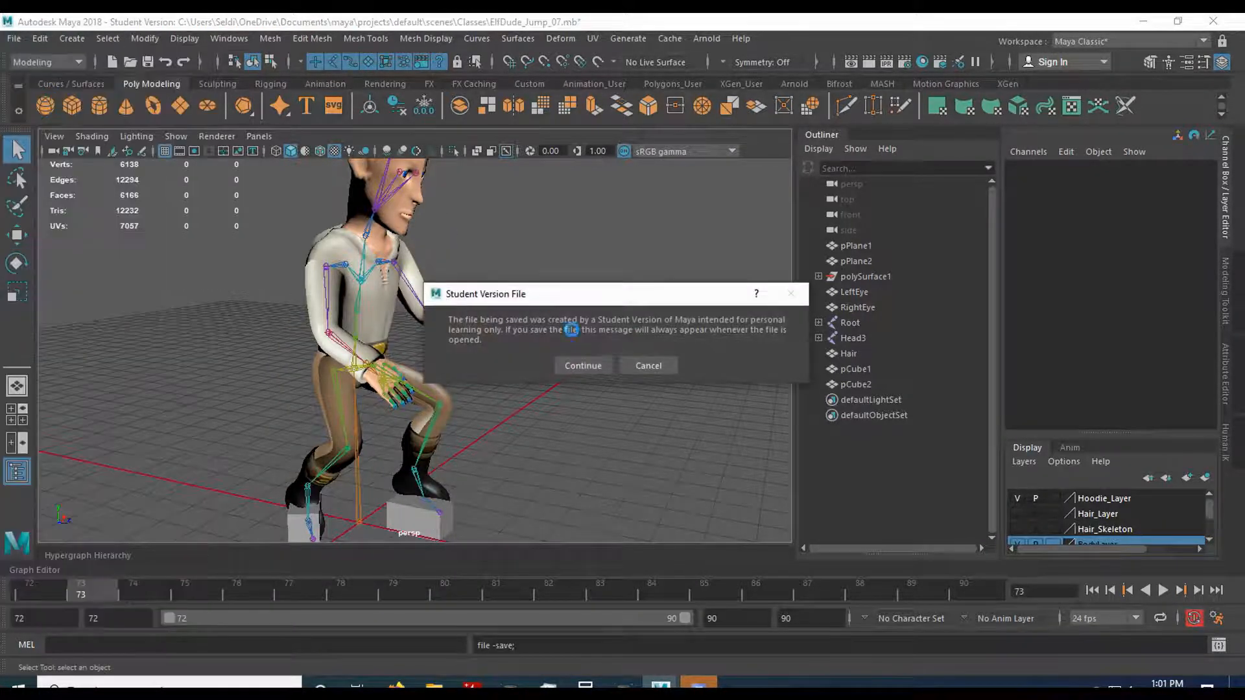
pyautogui.click(583, 365)
# Play and scrub the landing, examining the right elbow's motion around frames 75 to 77.
pyautogui.press('e')
pyautogui.click(1161, 590)
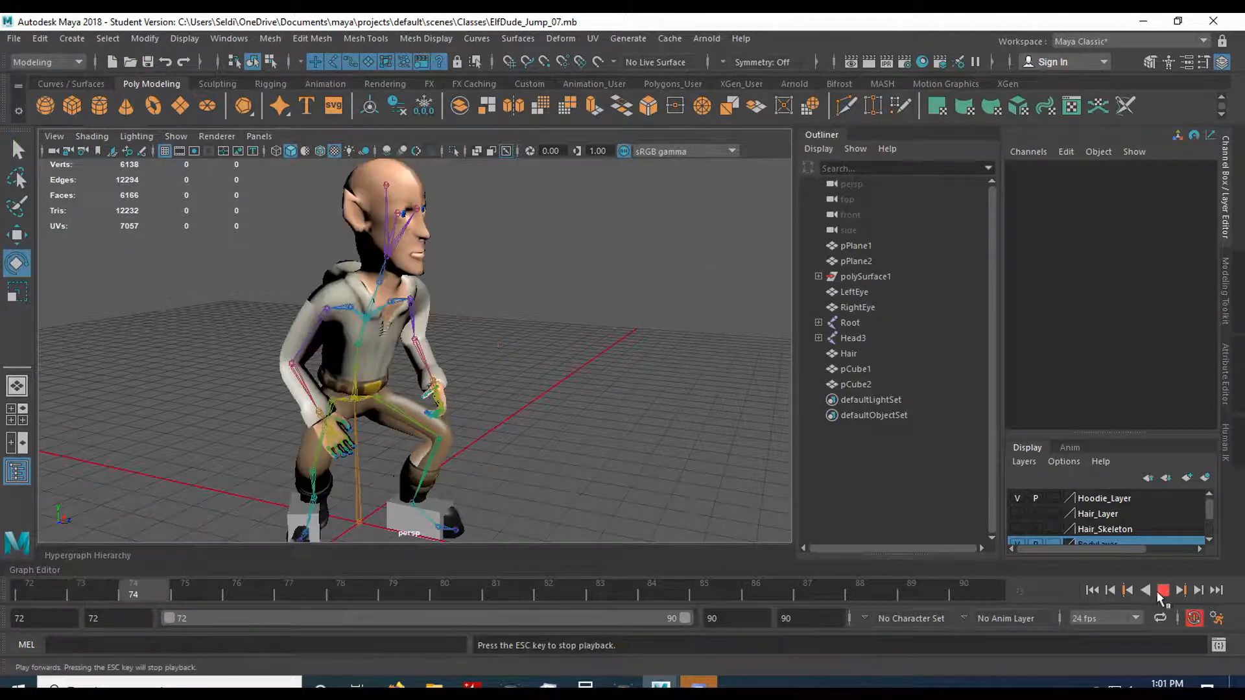
pyautogui.keyDown('alt'); pyautogui.moveTo(647, 487); pyautogui.dragTo(573, 427); pyautogui.keyUp('alt')
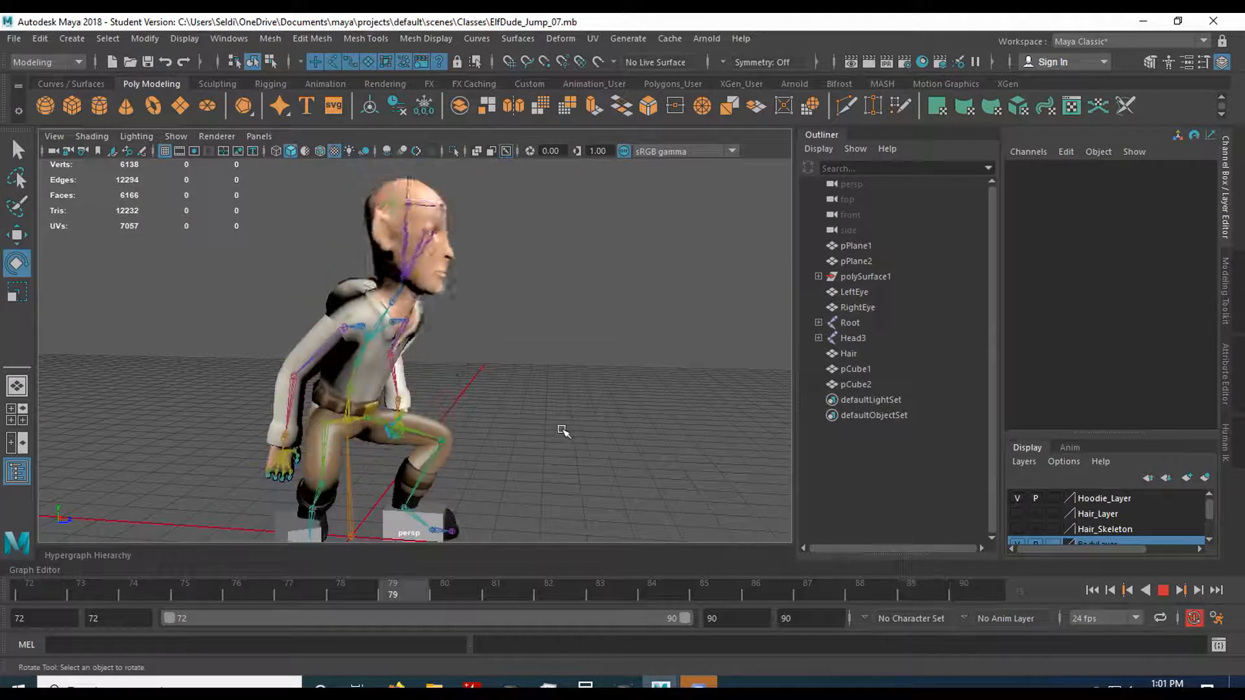
pyautogui.click(1164, 593)
pyautogui.moveTo(335, 591); pyautogui.dragTo(278, 578)
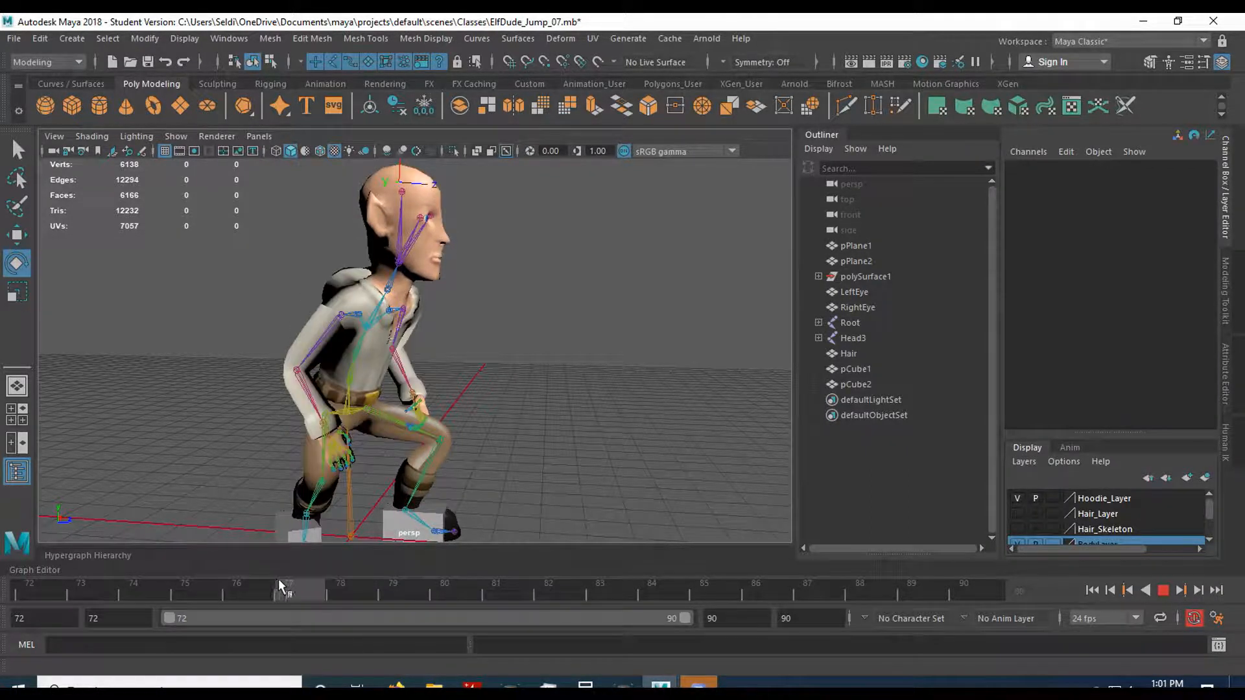
pyautogui.click(301, 392)
pyautogui.moveTo(241, 590); pyautogui.dragTo(212, 575)
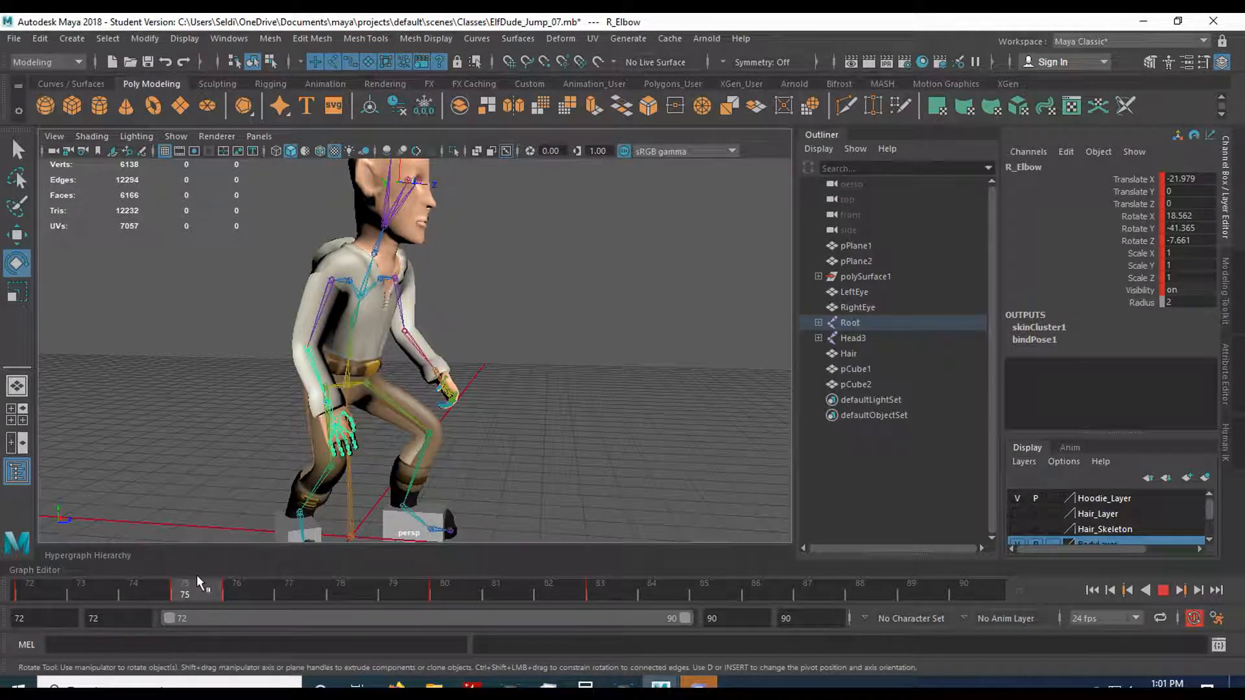
pyautogui.moveTo(196, 575); pyautogui.dragTo(229, 576)
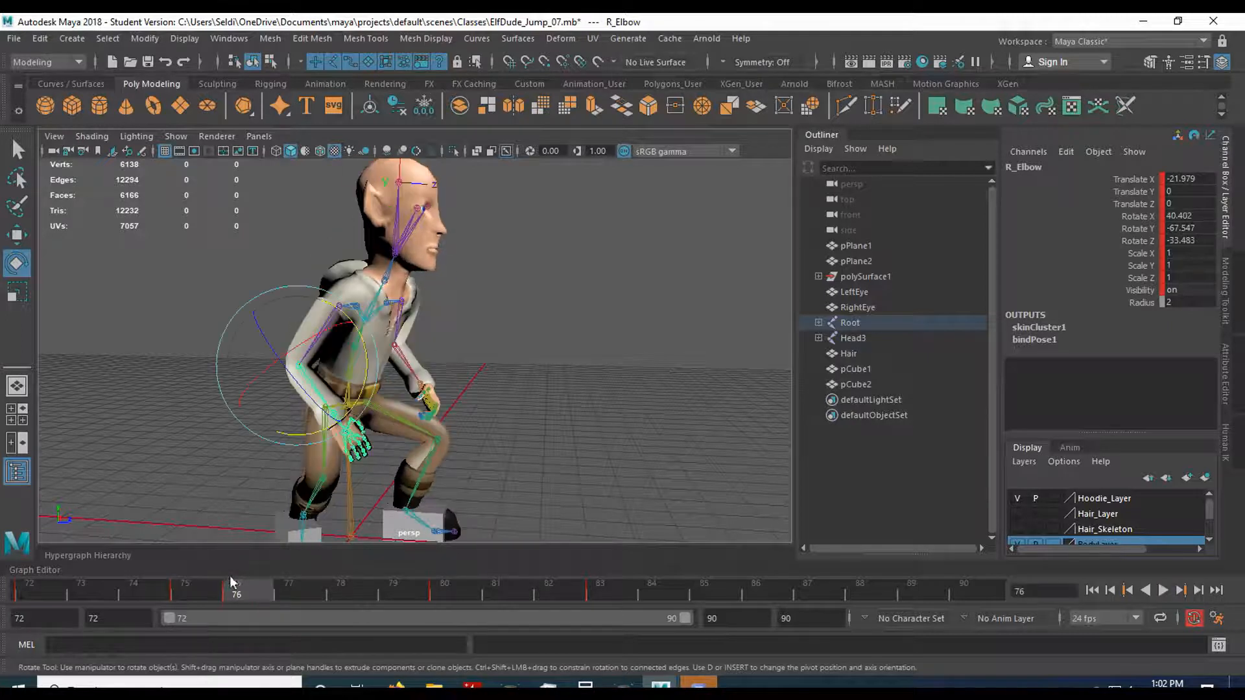
pyautogui.click(1164, 592)
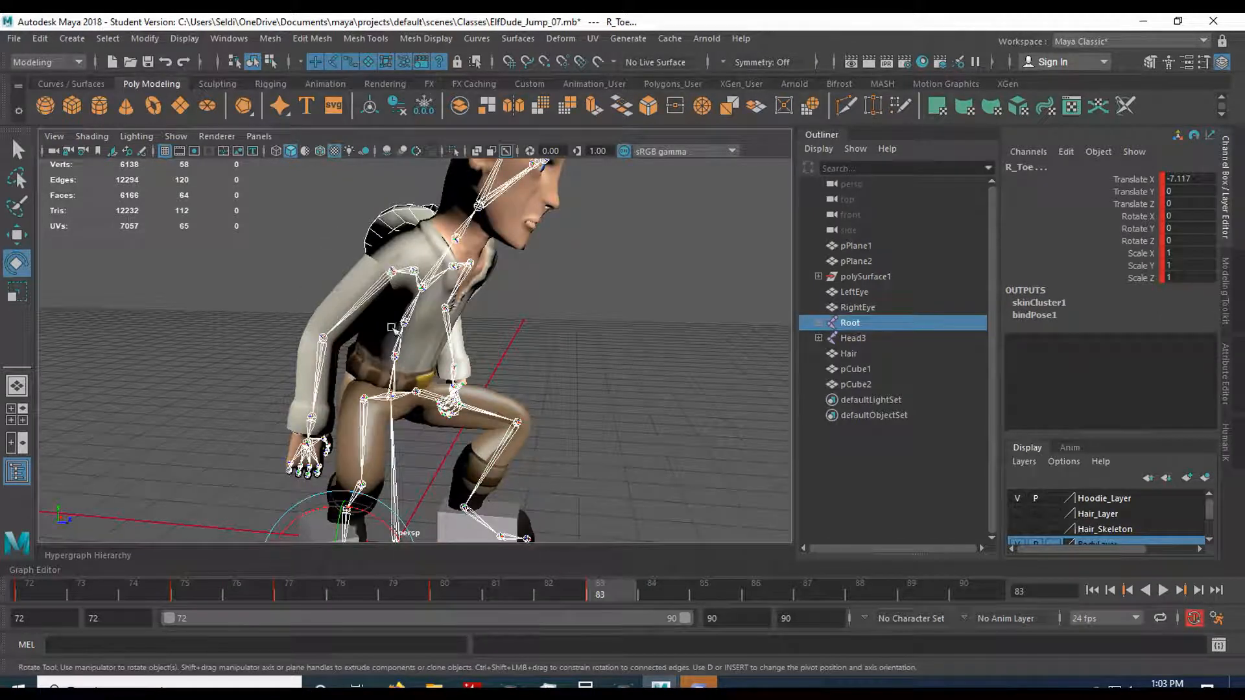
# Delete the right elbow's key at frame 83, key its resulting pose there, and check the motion from frame 80 to 83.
pyautogui.click(391, 273)
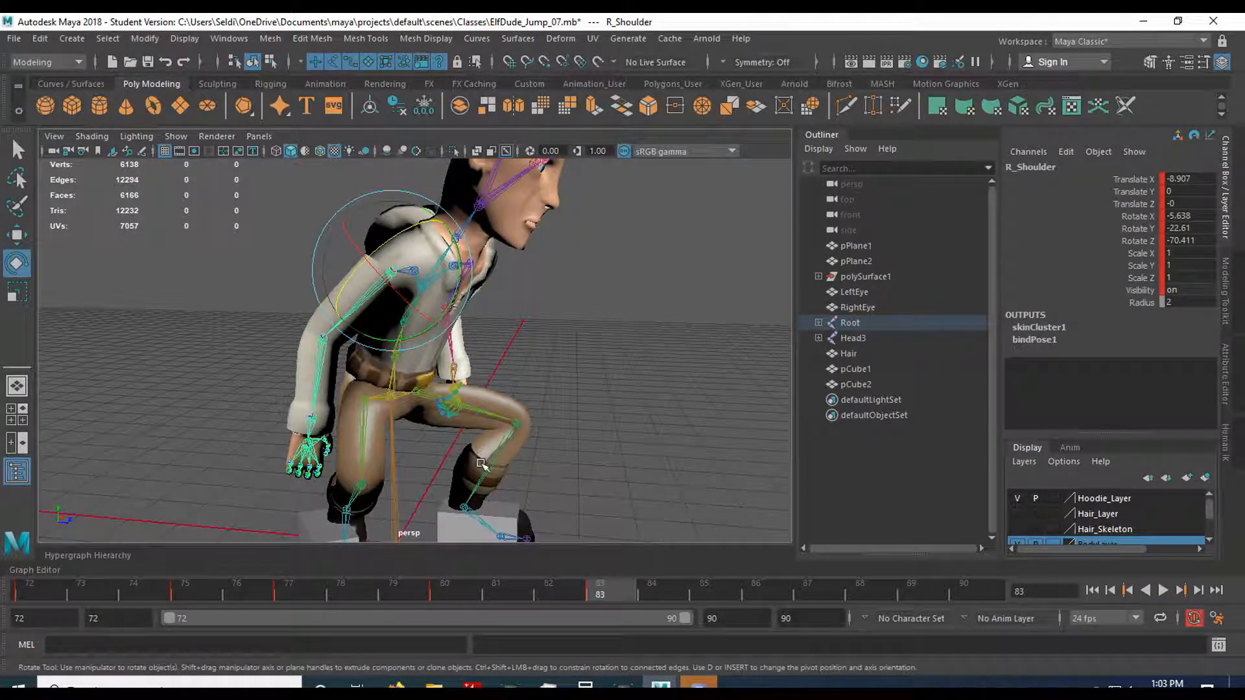
pyautogui.press('q')
pyautogui.click(316, 389)
pyautogui.rightClick(611, 591)
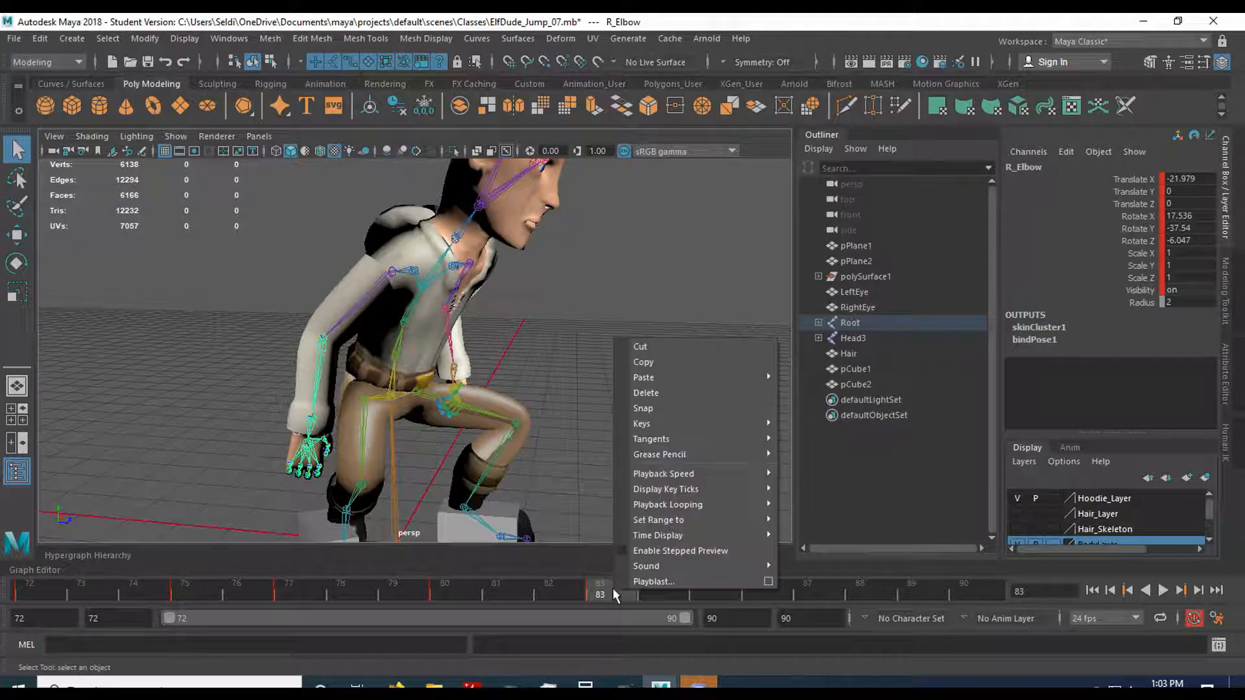
pyautogui.click(632, 389)
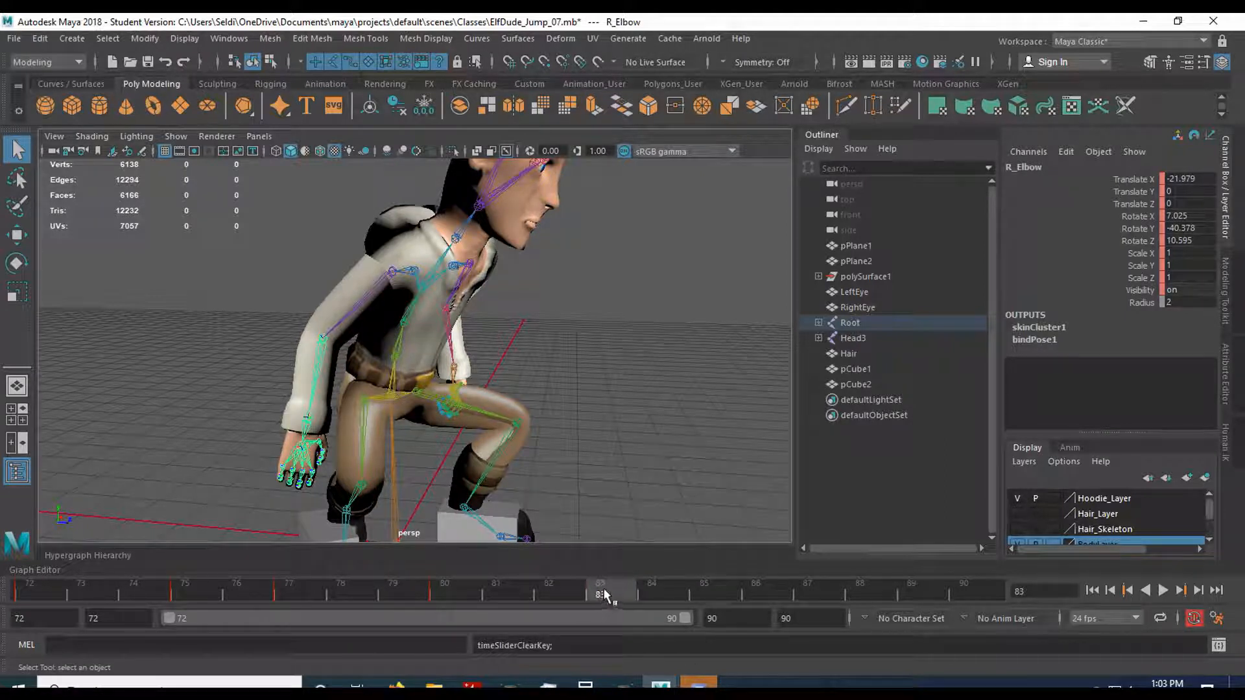
pyautogui.press('s')
pyautogui.moveTo(446, 593); pyautogui.dragTo(609, 592)
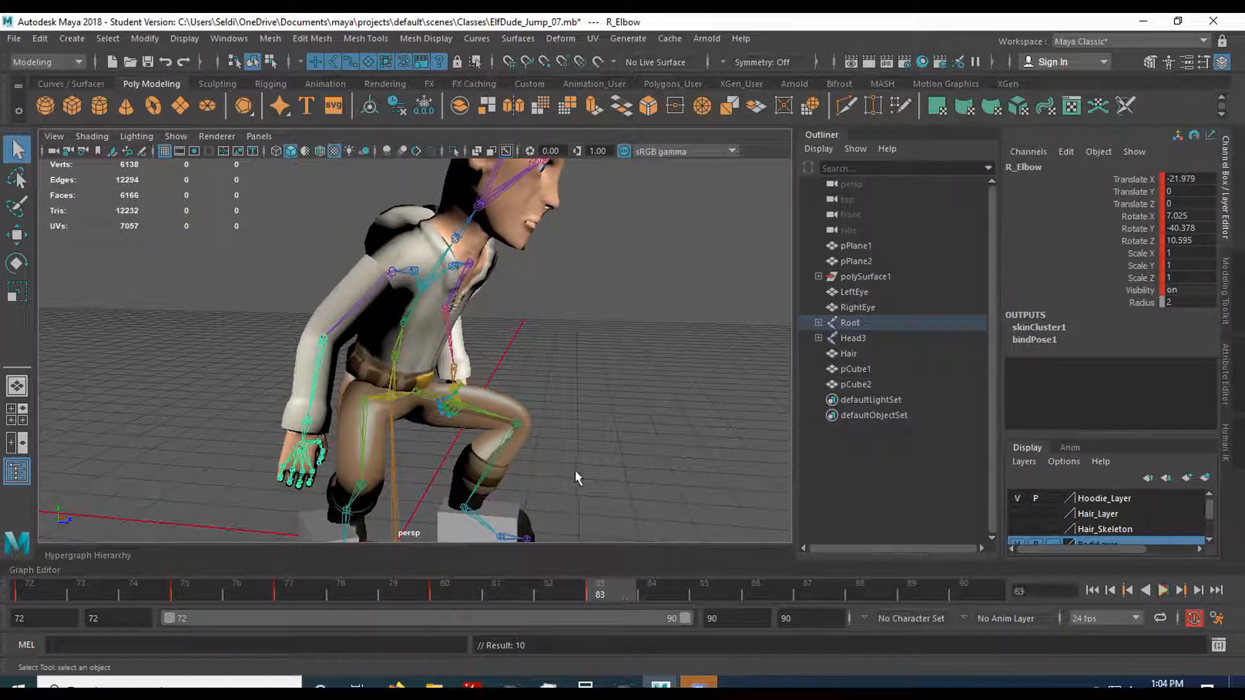
# Select the right shoulder and left collarbone joints together at frame 83.
pyautogui.keyDown('alt'); pyautogui.moveTo(565, 442); pyautogui.dragTo(546, 452); pyautogui.keyUp('alt')
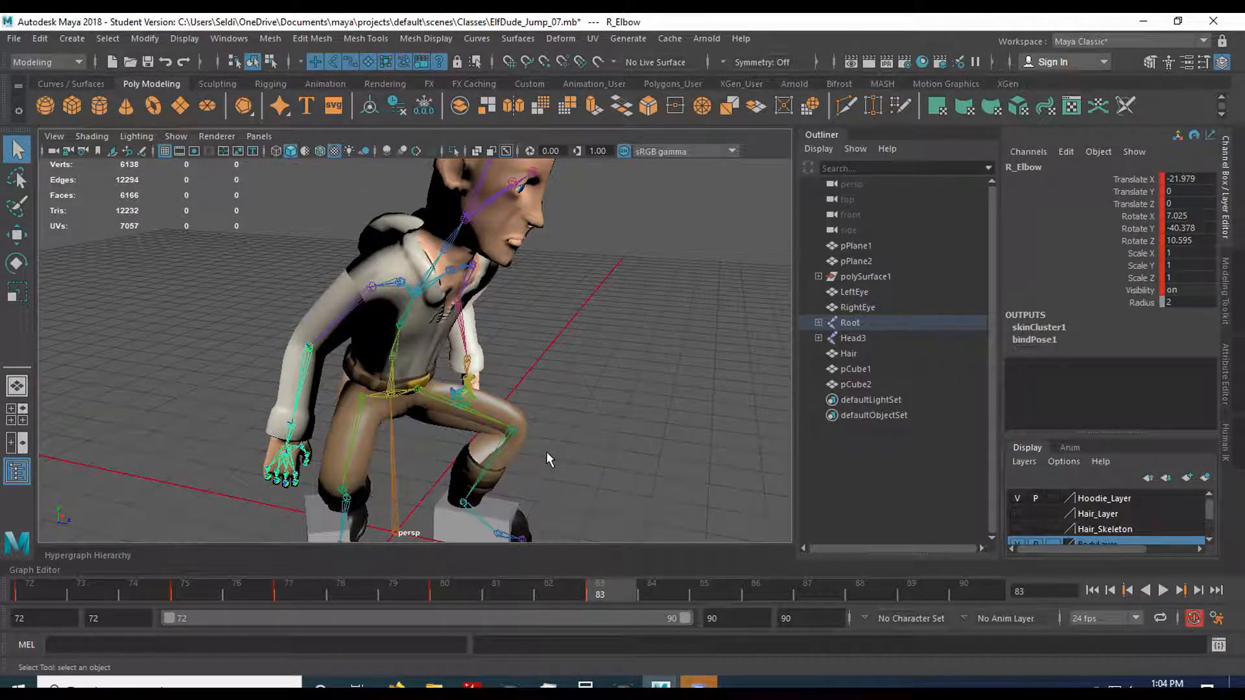
pyautogui.click(374, 290)
pyautogui.keyDown('alt'); pyautogui.moveTo(522, 353); pyautogui.dragTo(477, 354); pyautogui.keyUp('alt')
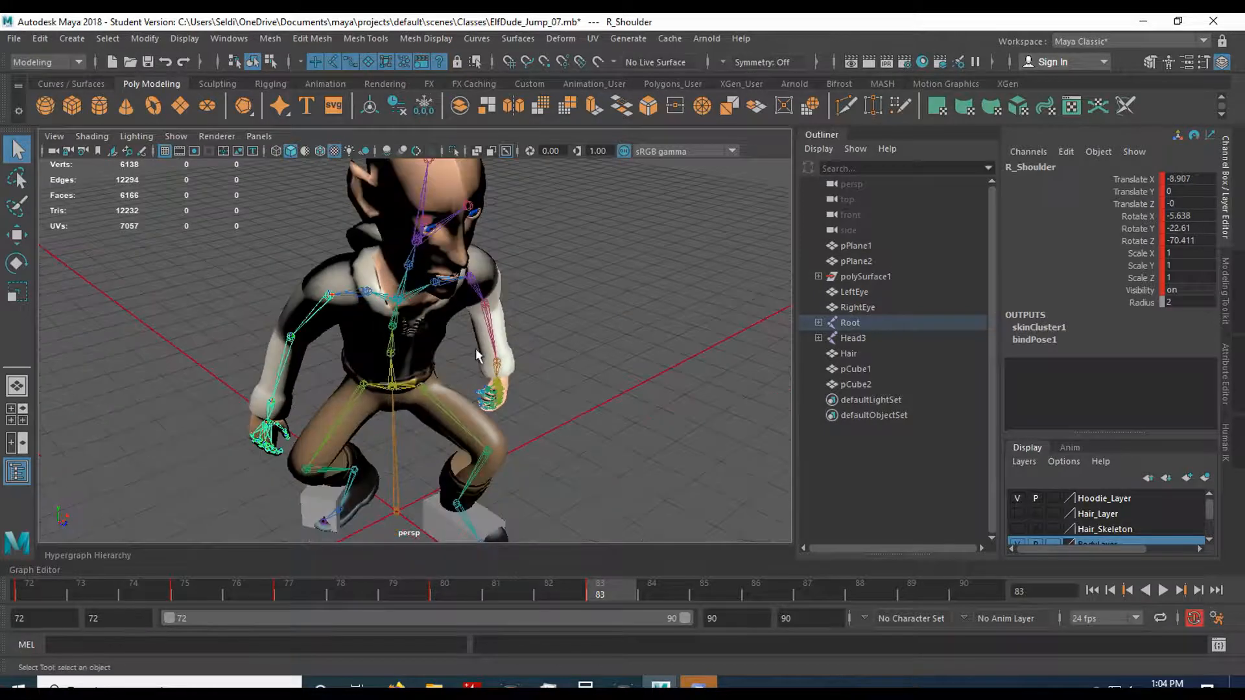
pyautogui.click(438, 287)
pyautogui.keyDown('alt'); pyautogui.moveTo(578, 444); pyautogui.dragTo(559, 439); pyautogui.keyUp('alt')
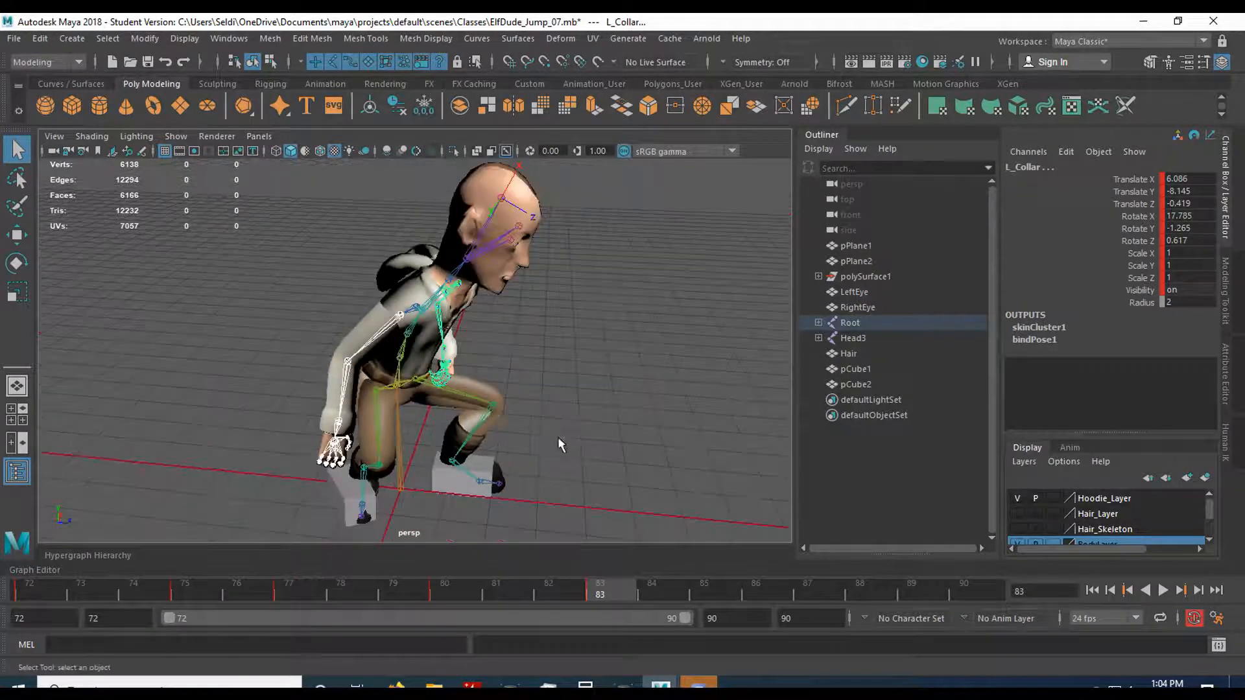
# Save the scene again with the retimed keys, continuing past the student version notice.
pyautogui.click(14, 39)
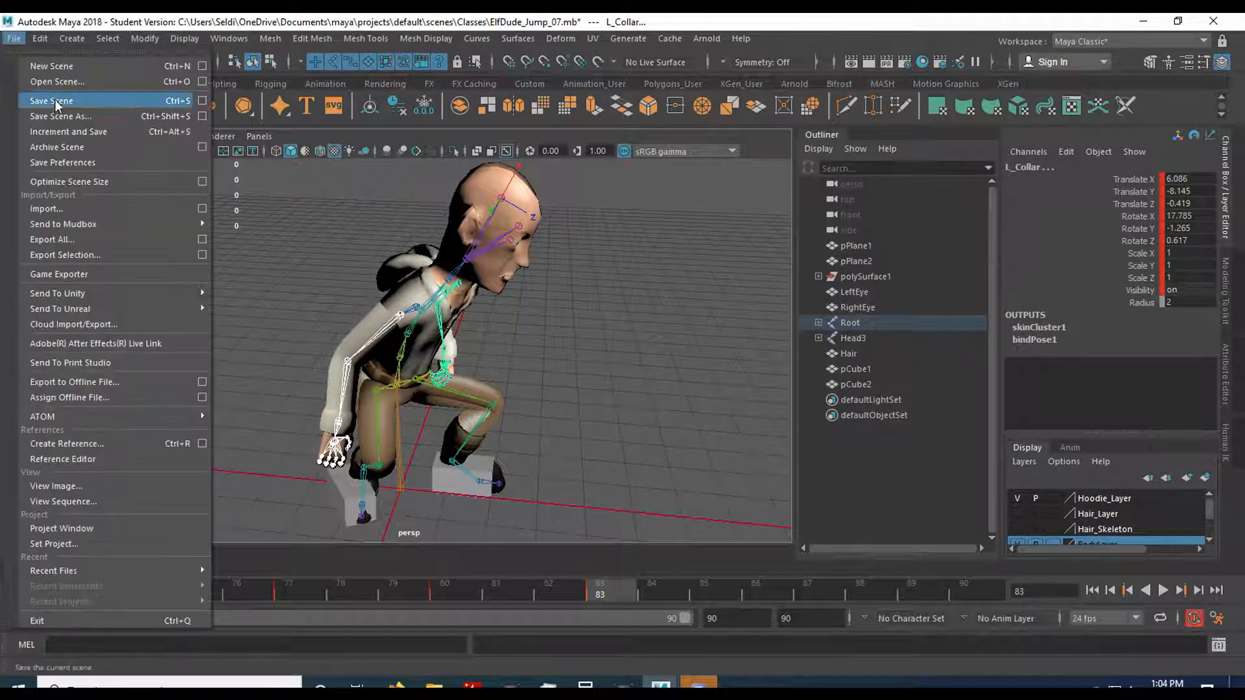
pyautogui.click(63, 105)
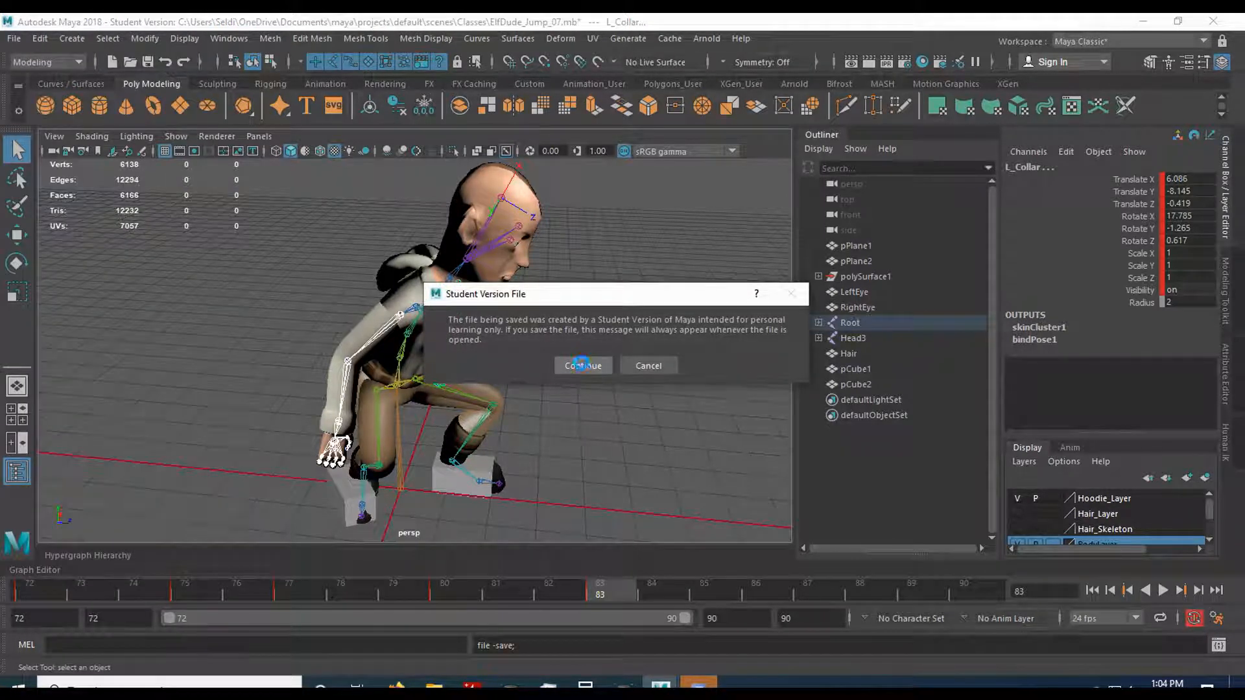
pyautogui.click(581, 363)
# Add the right collarbone to the selection and rotate the joints at frame 83, bringing the left collarbone to X 11.988, Y -2.554, Z 4.653.
pyautogui.keyDown('alt'); pyautogui.moveTo(577, 449); pyautogui.dragTo(380, 344); pyautogui.keyUp('alt')
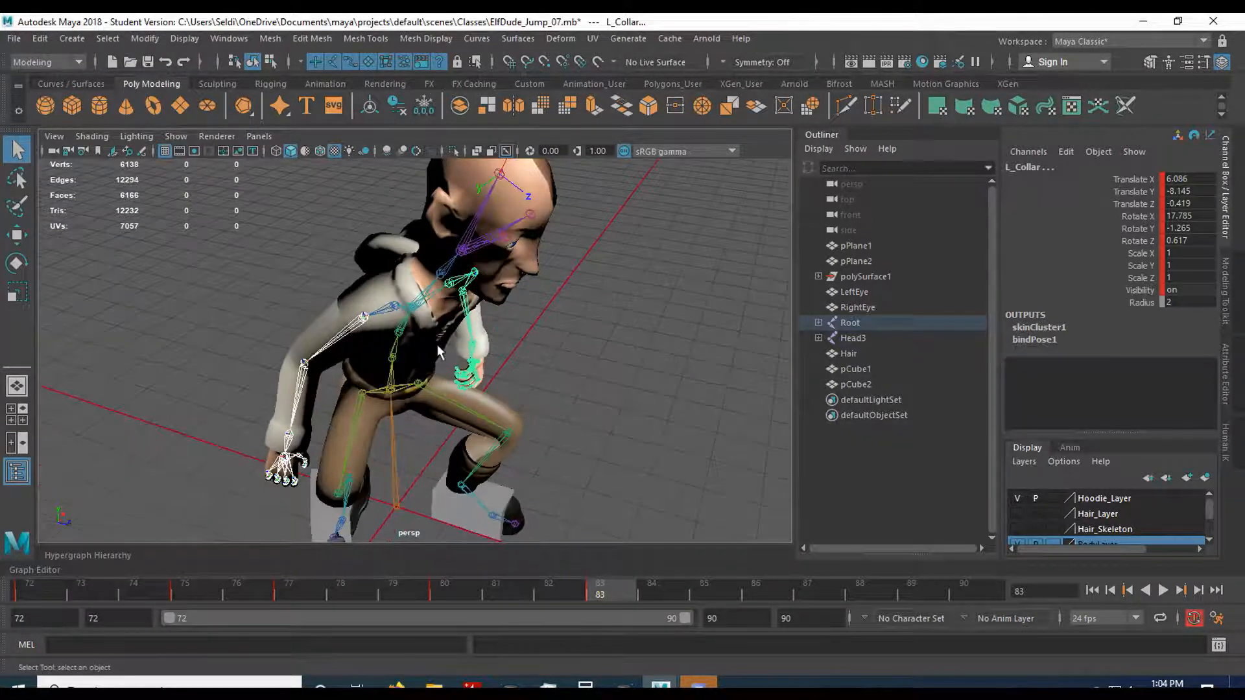
pyautogui.keyDown('alt'); pyautogui.moveTo(490, 391); pyautogui.dragTo(441, 324); pyautogui.keyUp('alt')
pyautogui.click(417, 284)
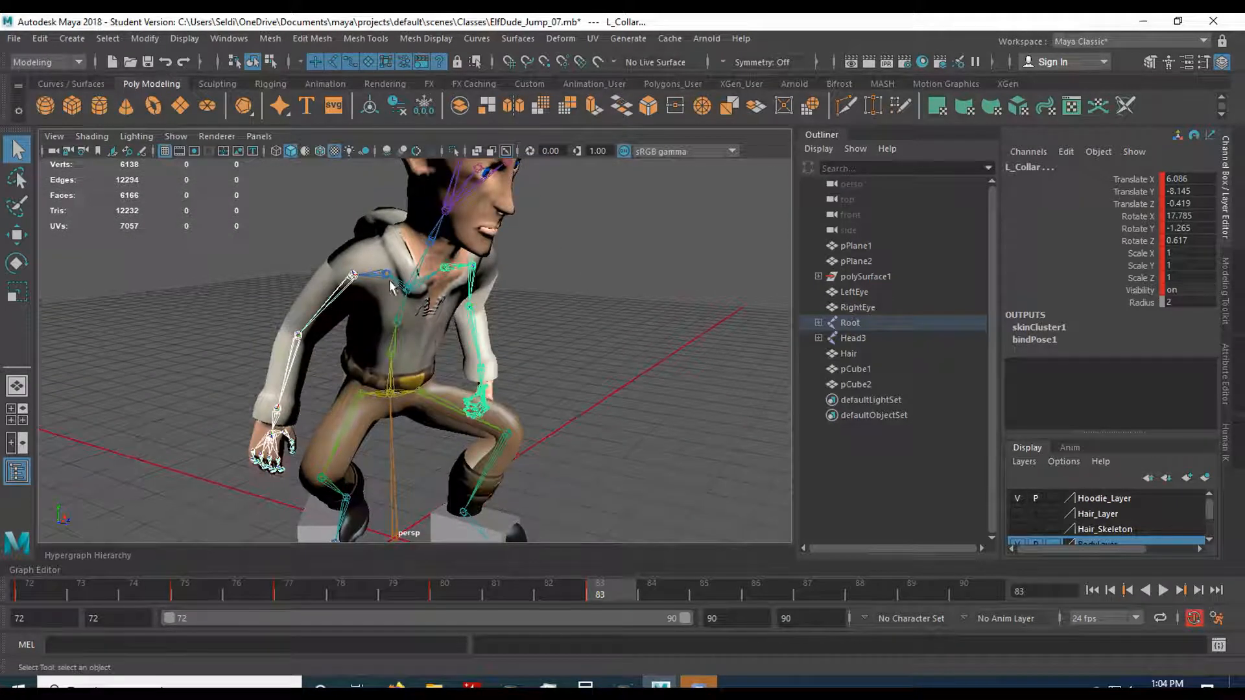
pyautogui.keyDown('shift'); pyautogui.click(445, 278); pyautogui.keyUp('shift')
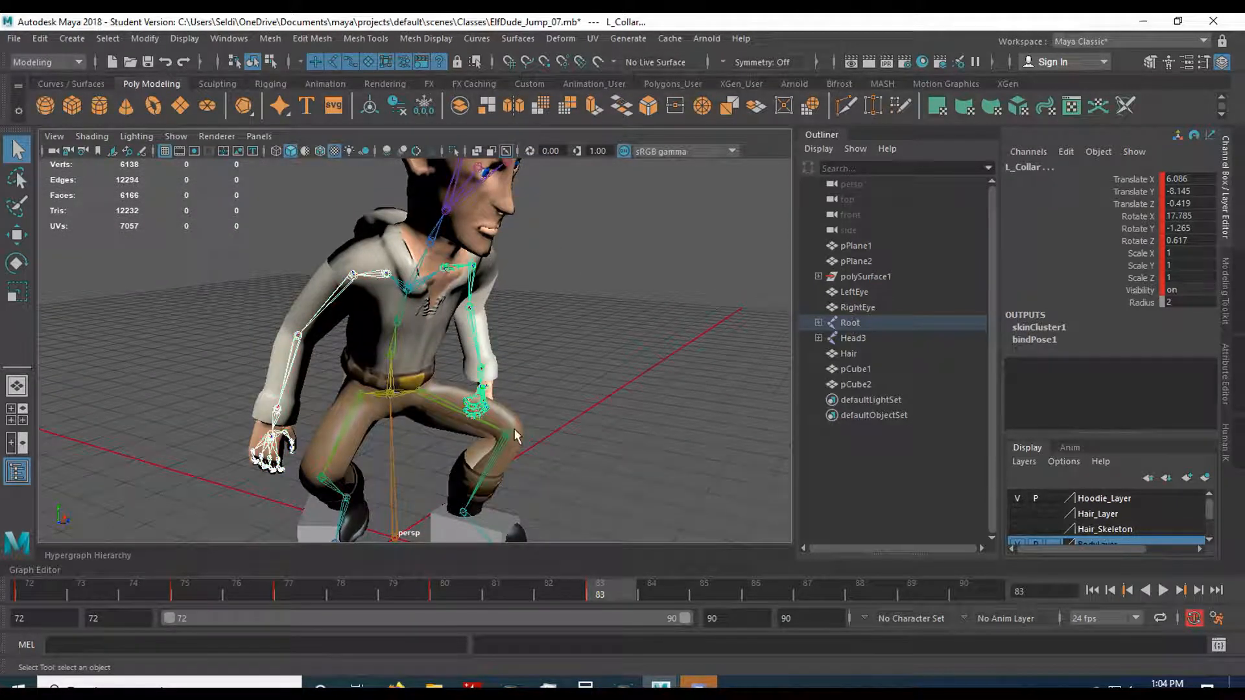
pyautogui.press('e')
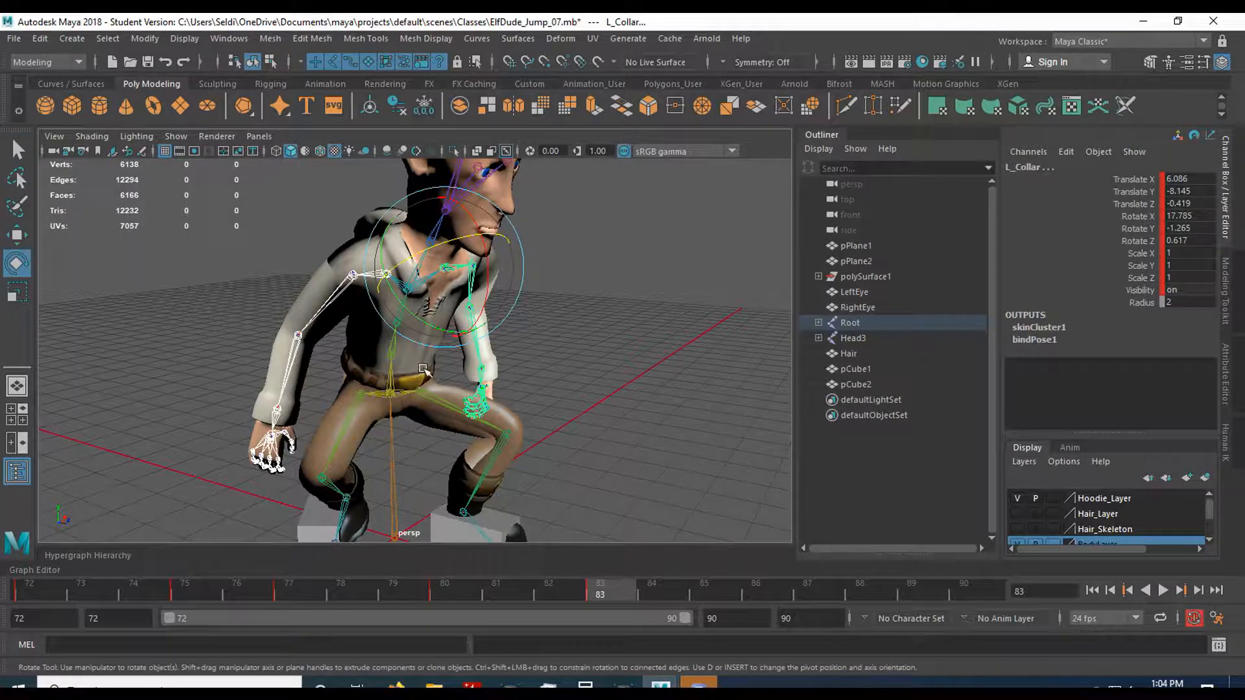
pyautogui.keyDown('alt'); pyautogui.moveTo(515, 428); pyautogui.dragTo(504, 421); pyautogui.keyUp('alt')
pyautogui.moveTo(487, 267); pyautogui.dragTo(483, 273)
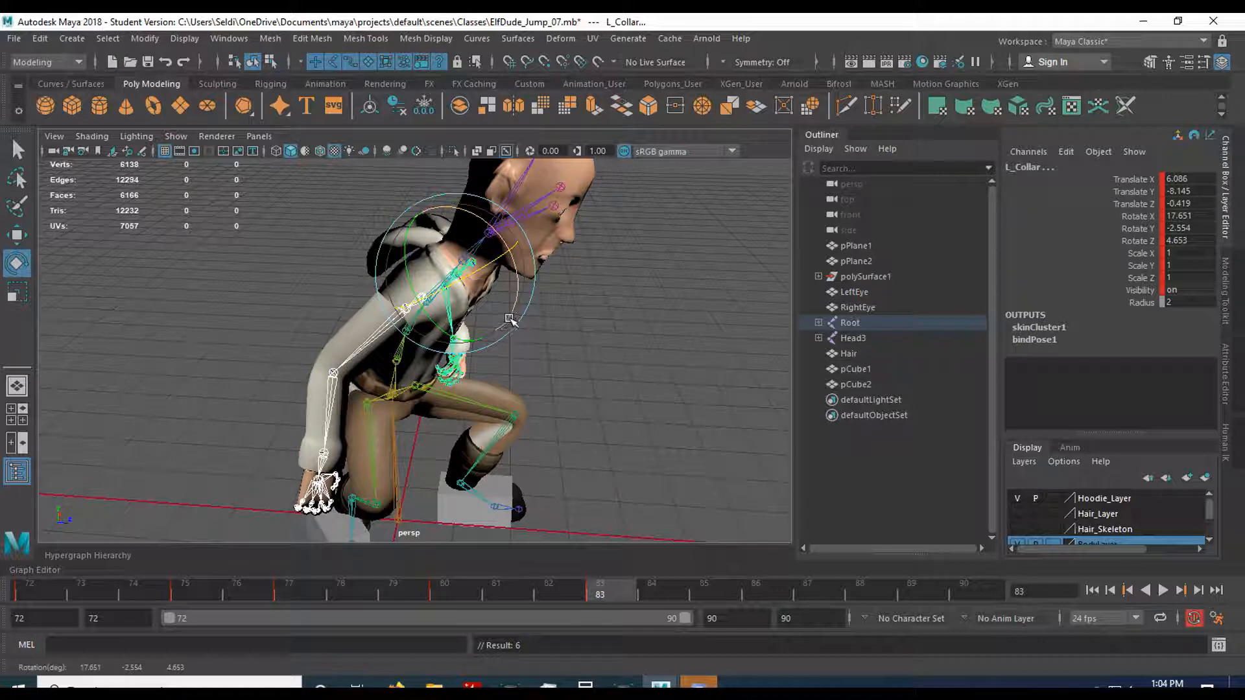
pyautogui.moveTo(510, 319); pyautogui.dragTo(565, 522)
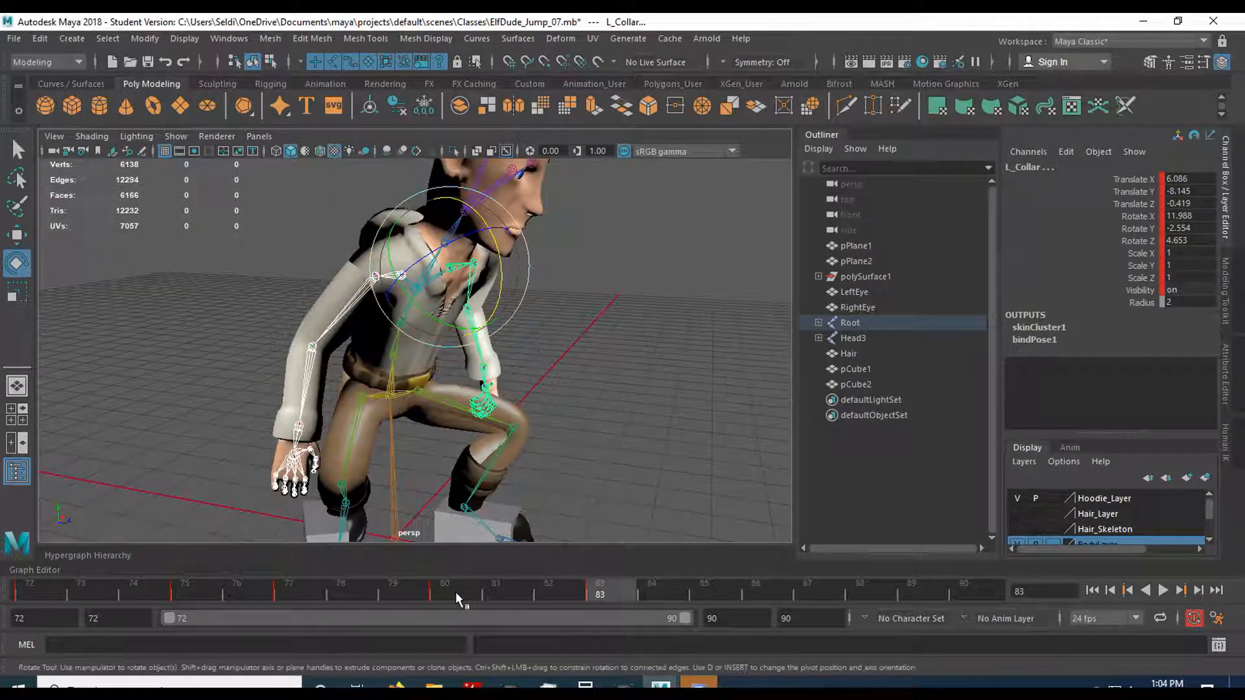
# Play and scrub the animation to review the adjusted shoulders in the settle pose, stopping at frame 79.
pyautogui.hotkey('alt', 'v')
pyautogui.moveTo(591, 577)
pyautogui.mouseDown()
pyautogui.moveTo(667, 577)
pyautogui.moveTo(655, 592)
pyautogui.moveTo(613, 587)
pyautogui.mouseUp()
pyautogui.keyDown('alt'); pyautogui.moveTo(590, 501); pyautogui.dragTo(602, 465, button='right'); pyautogui.keyUp('alt')
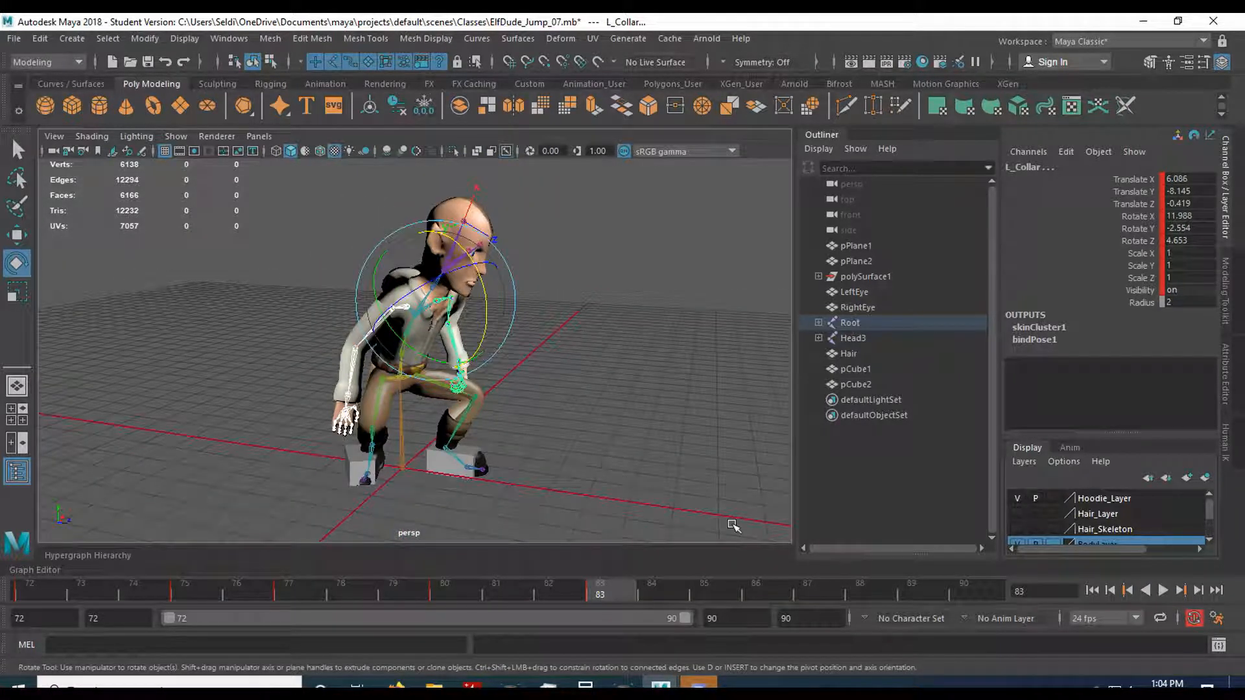
pyautogui.click(1162, 591)
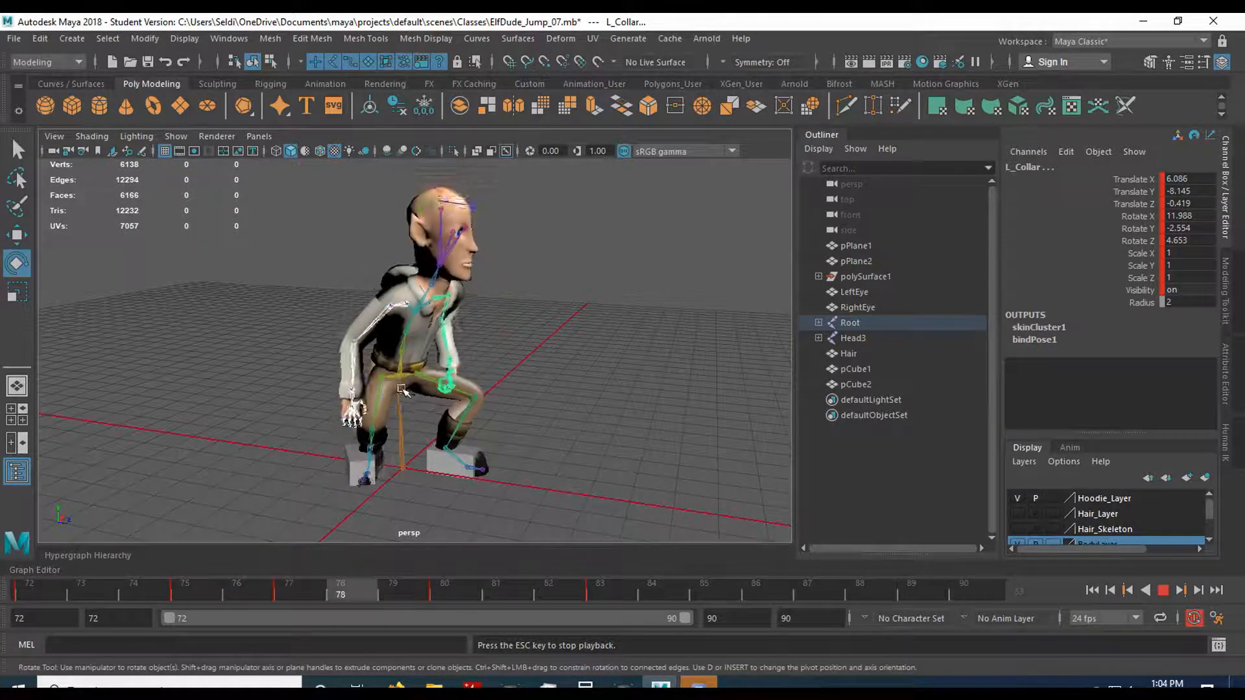
pyautogui.click(1165, 595)
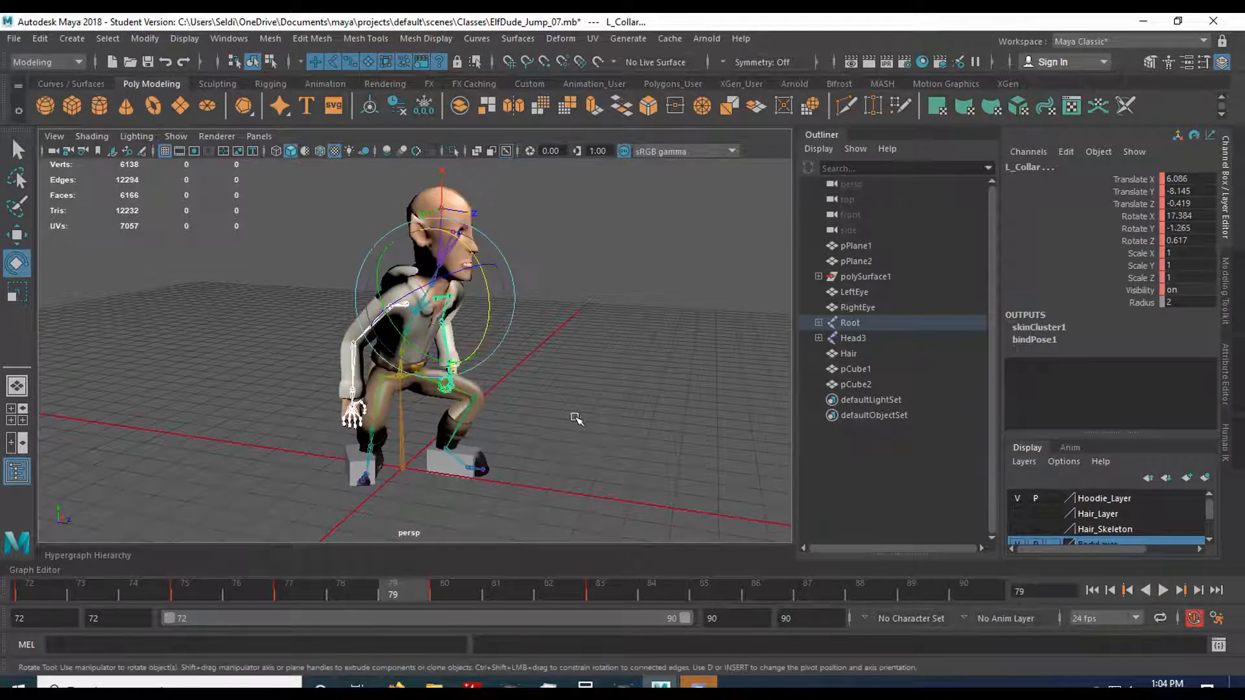
# Play and scrub the landing from a closer angle to review the arms, stopping at frame 75.
pyautogui.scroll(3, 576, 419)
pyautogui.keyDown('alt'); pyautogui.moveTo(612, 426); pyautogui.dragTo(574, 450); pyautogui.keyUp('alt')
pyautogui.hotkey('alt', 'v')
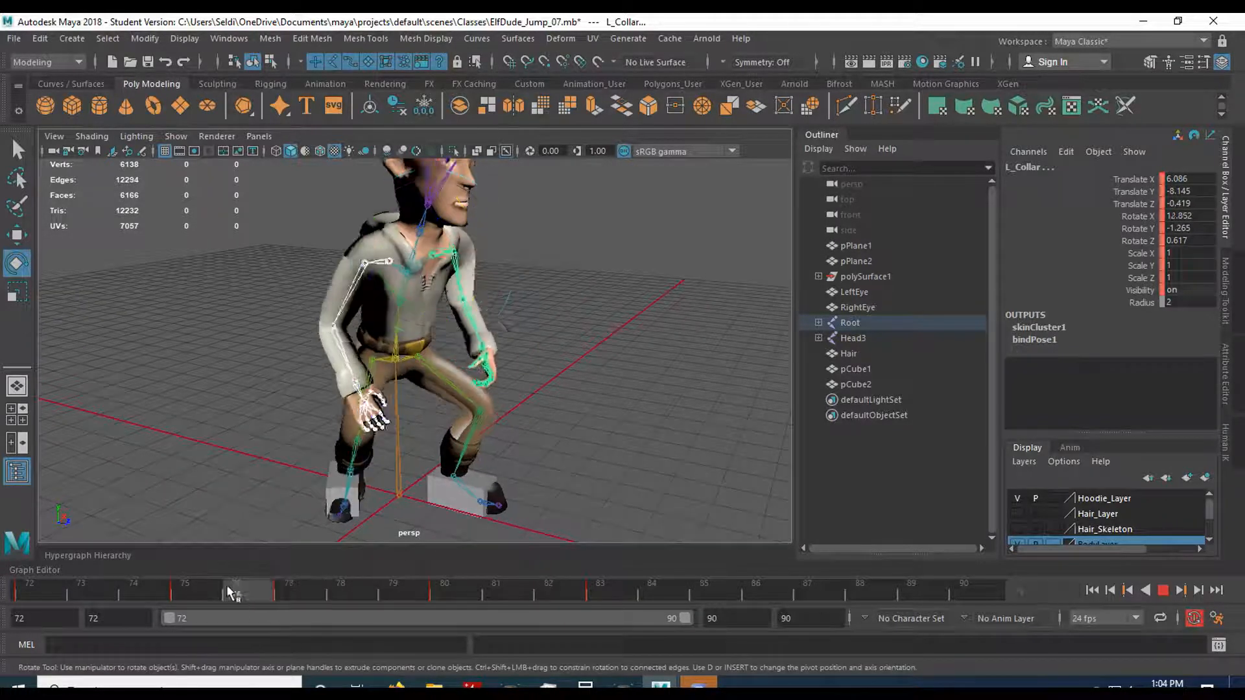
pyautogui.moveTo(193, 590); pyautogui.dragTo(535, 581)
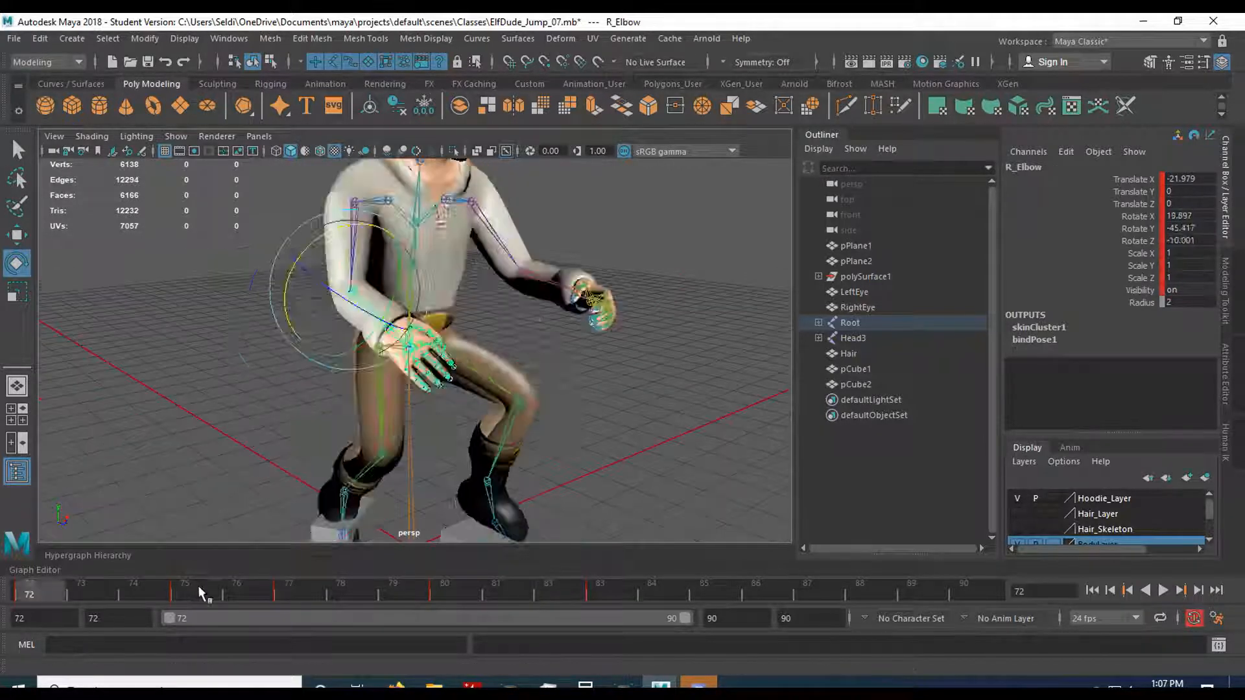
pyautogui.click(198, 586)
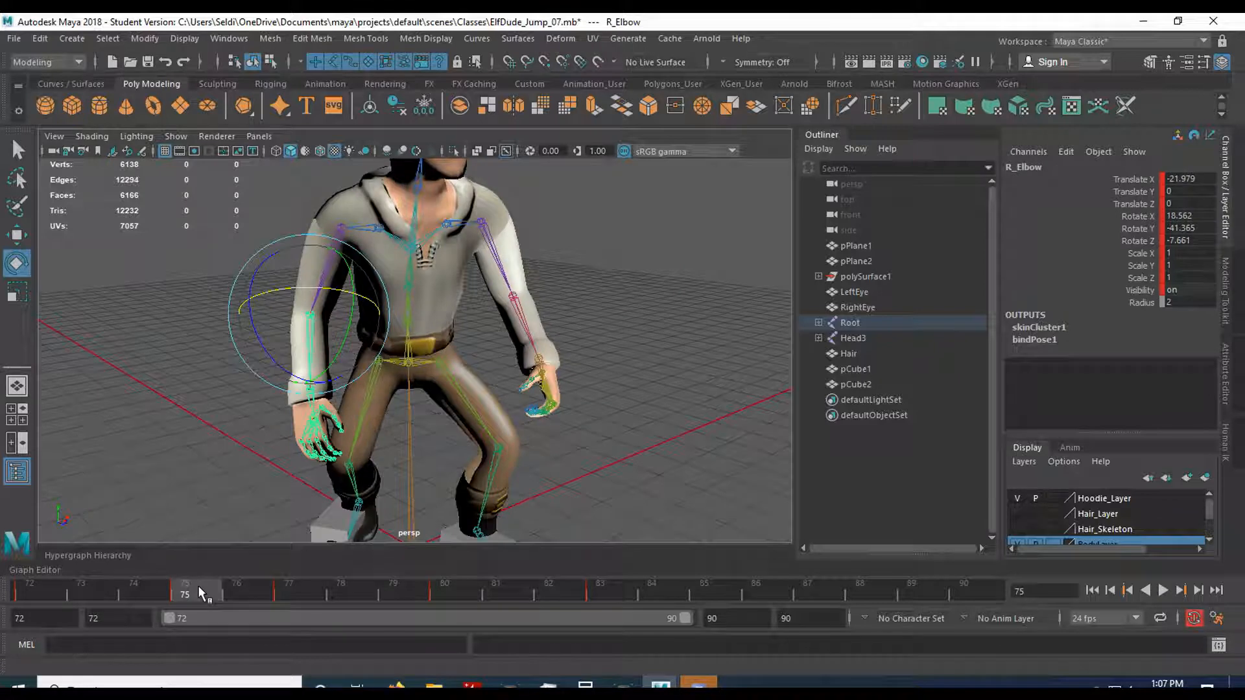
# Select both elbow joints at frame 75 and rotate them, bringing the left elbow to X 28.017, Y -66.618, Z -23.343.
pyautogui.keyDown('alt'); pyautogui.moveTo(410, 491); pyautogui.dragTo(472, 475); pyautogui.keyUp('alt')
pyautogui.keyDown('alt'); pyautogui.moveTo(526, 419); pyautogui.dragTo(500, 457); pyautogui.keyUp('alt')
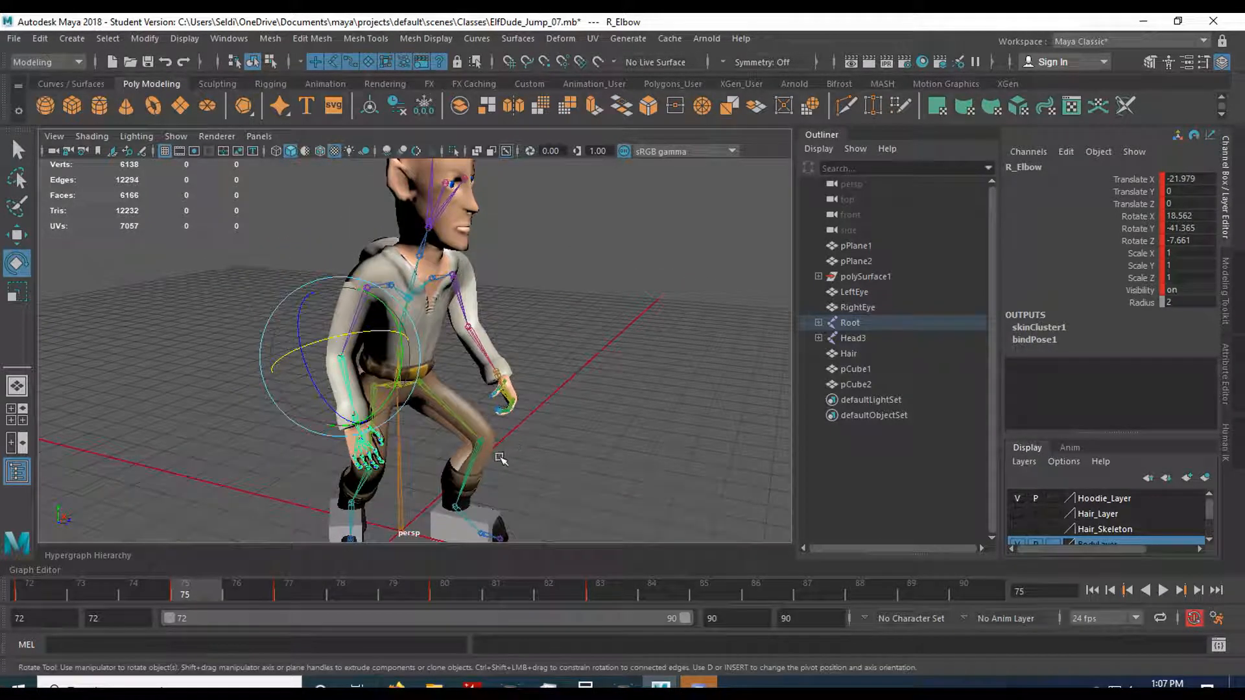
pyautogui.press('q')
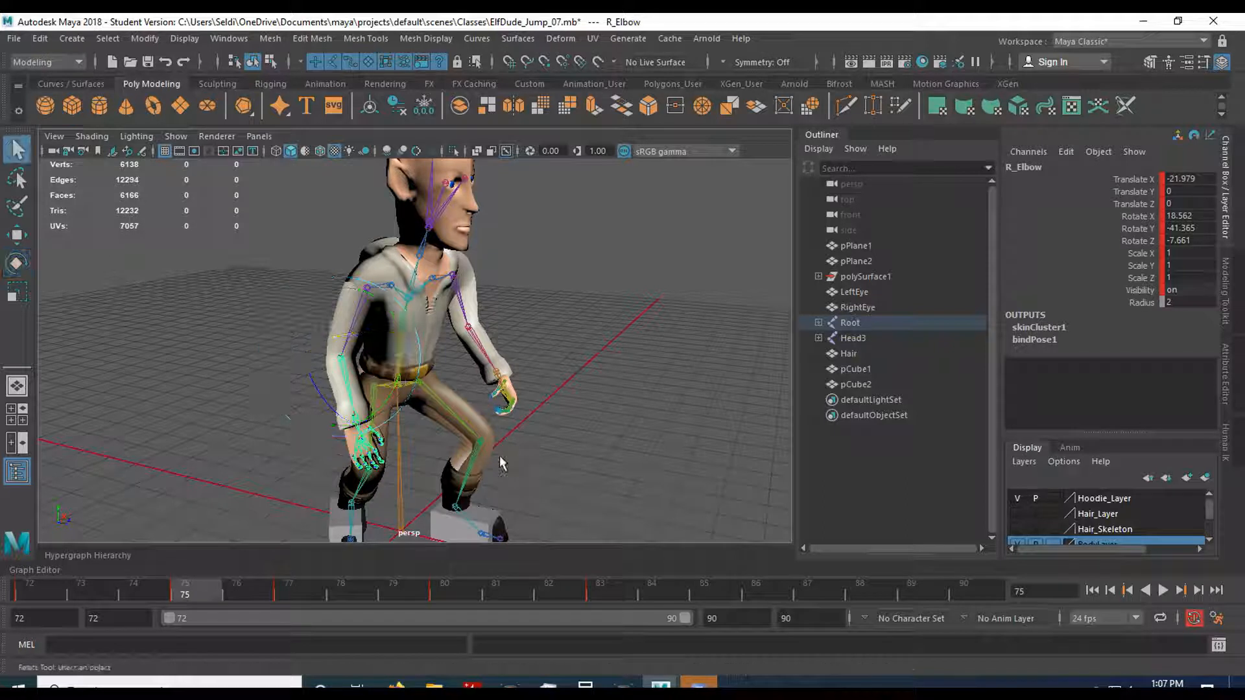
pyautogui.click(372, 323)
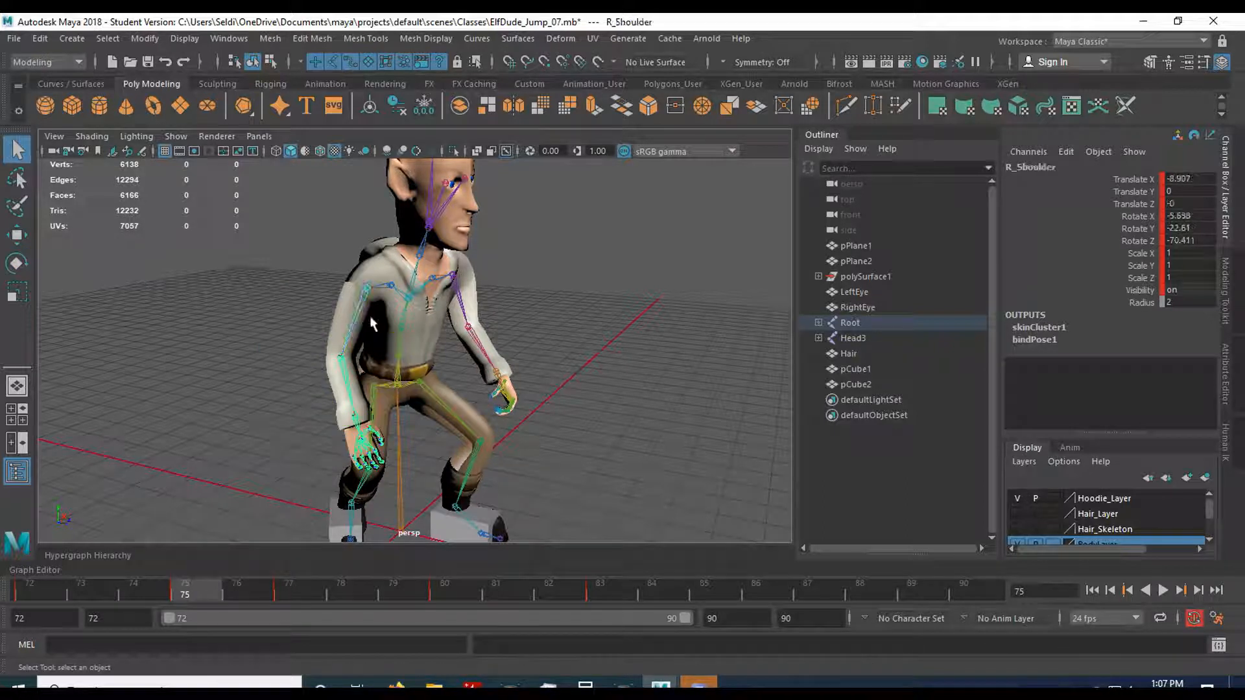
pyautogui.click(463, 310)
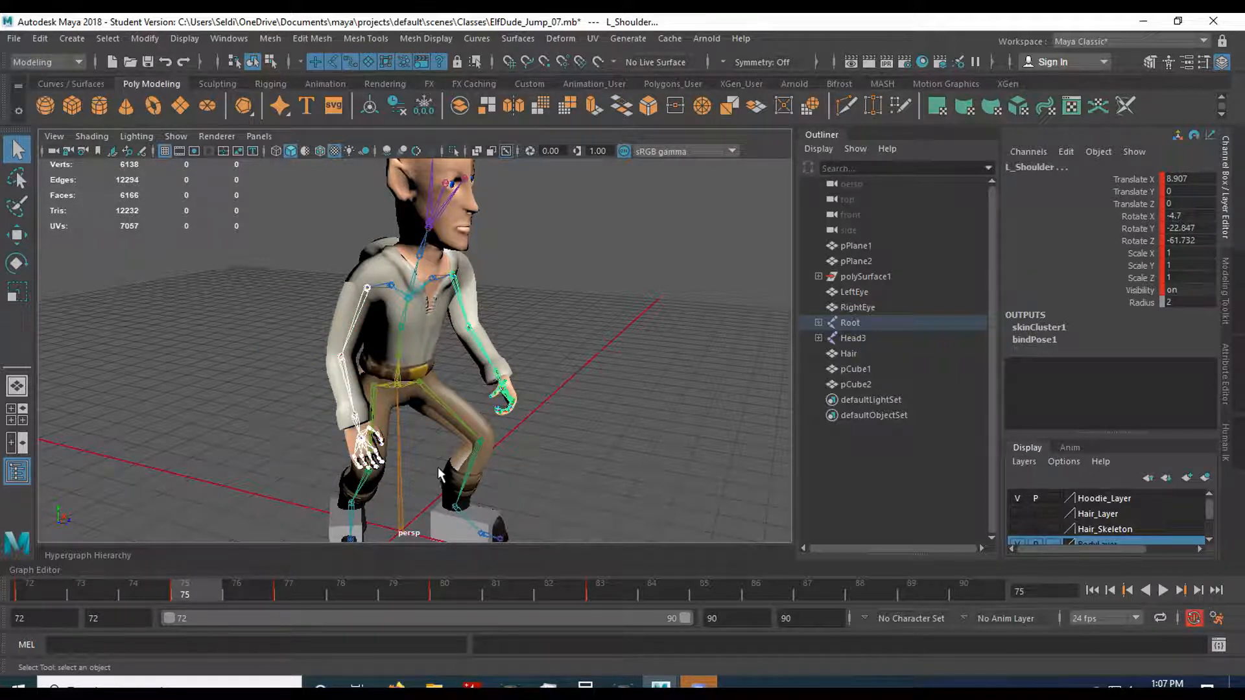
pyautogui.moveTo(455, 465)
pyautogui.keyDown('alt'); pyautogui.mouseDown()
pyautogui.moveTo(491, 423)
pyautogui.moveTo(471, 448)
pyautogui.mouseUp(); pyautogui.keyUp('alt')
pyautogui.click(459, 332)
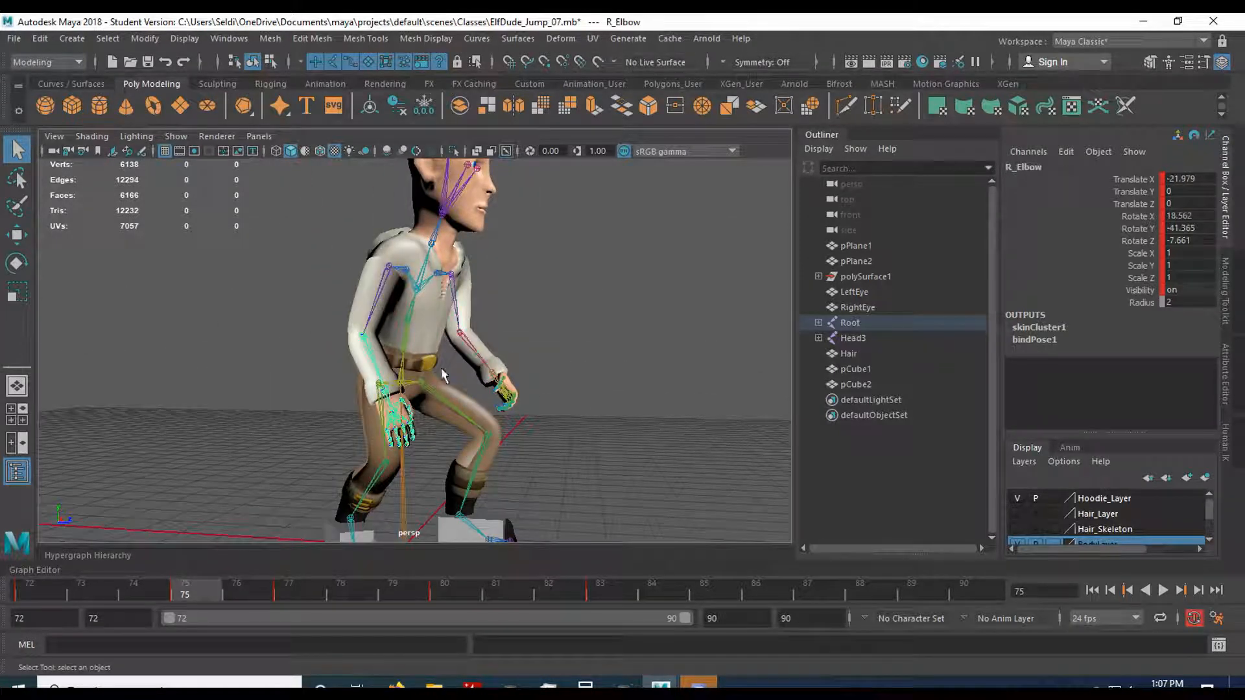
pyautogui.keyDown('shift'); pyautogui.click(478, 348); pyautogui.keyUp('shift')
pyautogui.press('e')
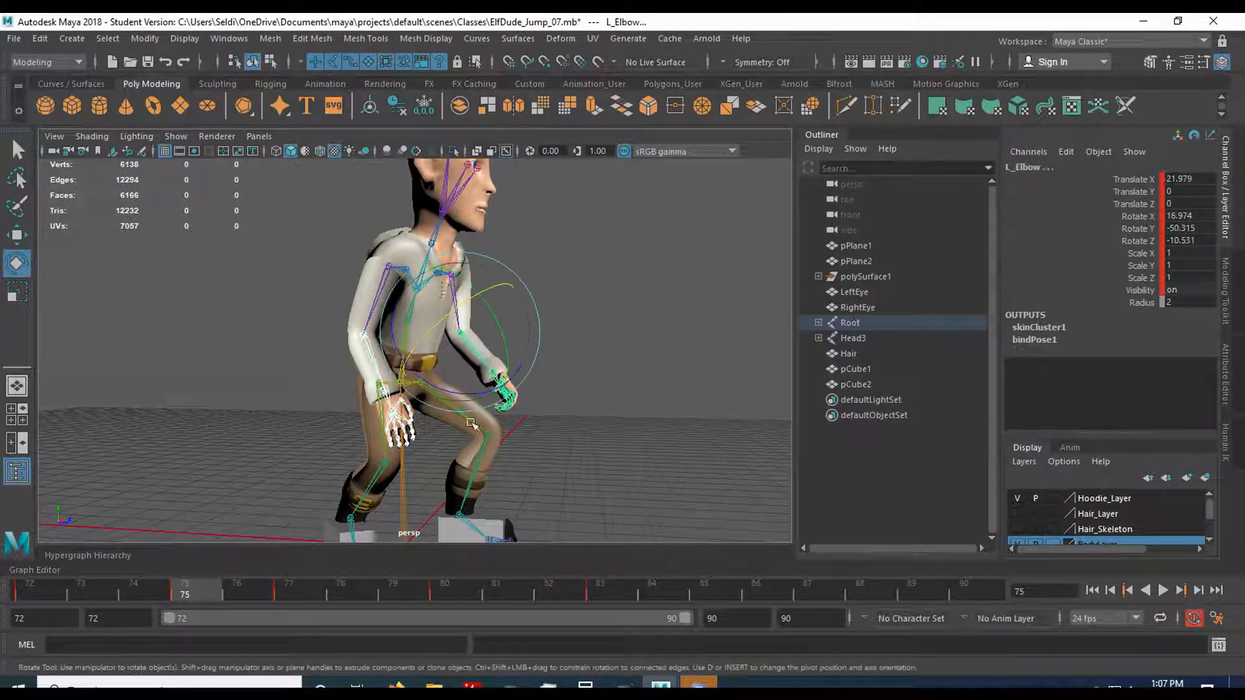
pyautogui.moveTo(503, 317); pyautogui.dragTo(490, 348)
# Step and scrub through the frames from 75 onward and play the range to check the new elbow bend.
pyautogui.click(247, 587)
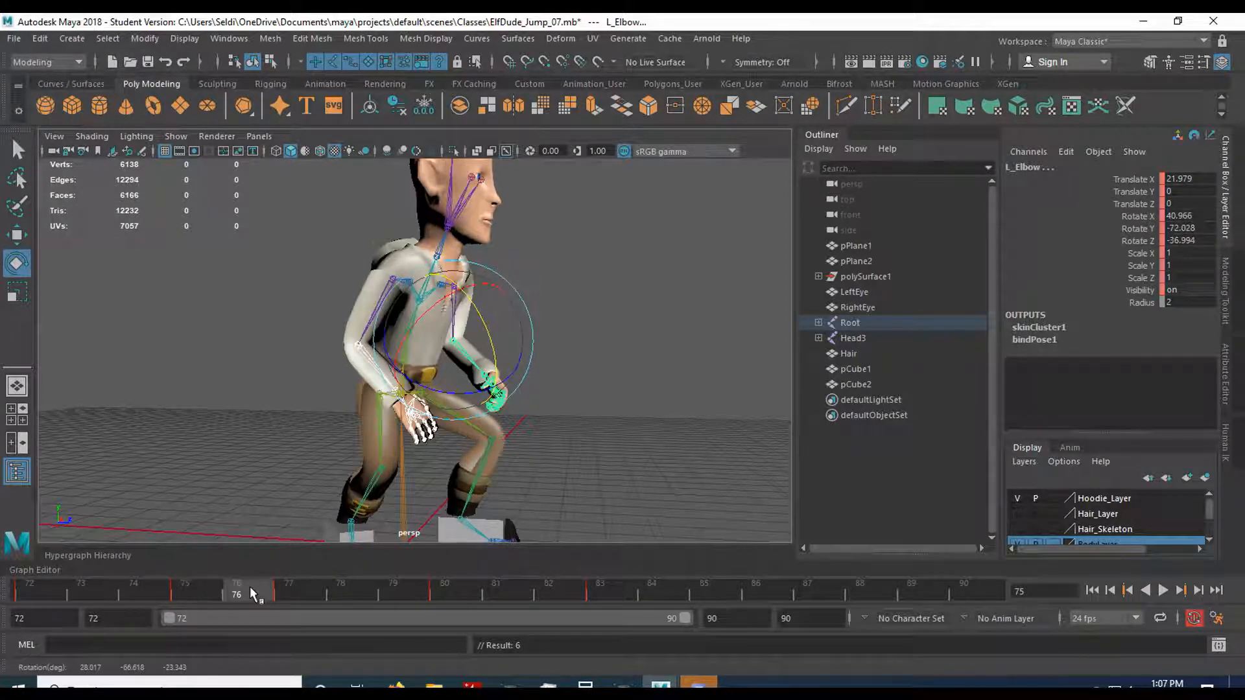
pyautogui.click(297, 588)
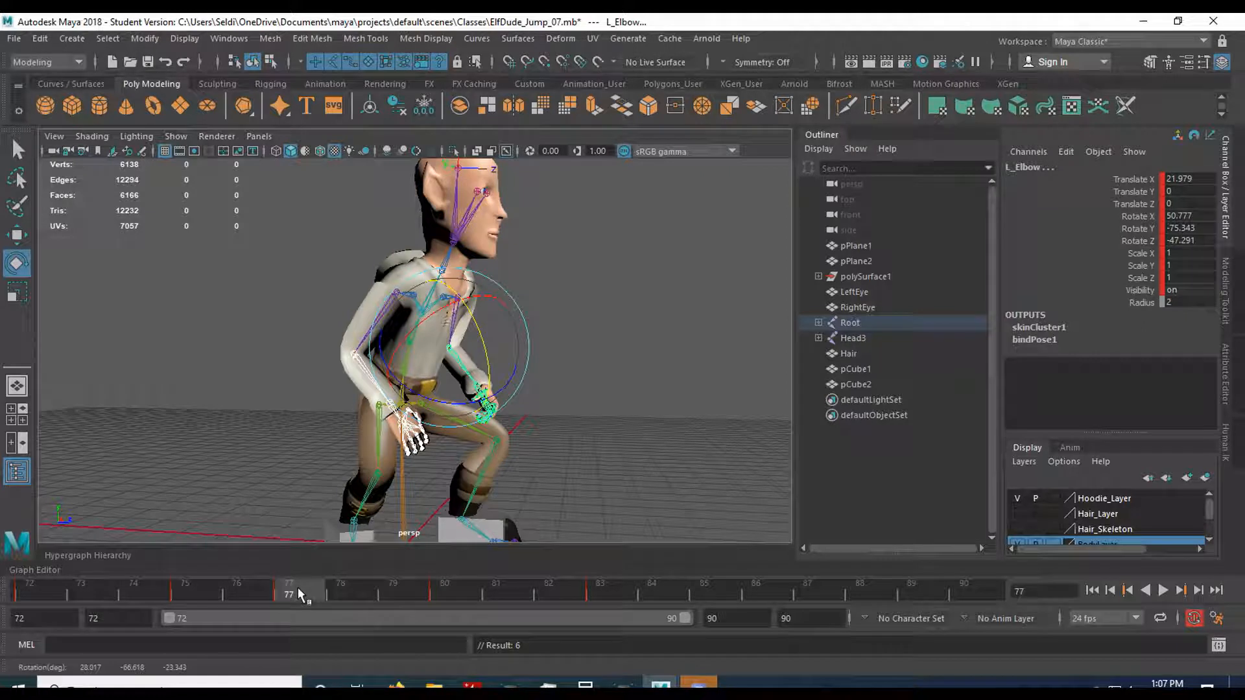
pyautogui.click(205, 582)
pyautogui.hotkey('alt', 'v')
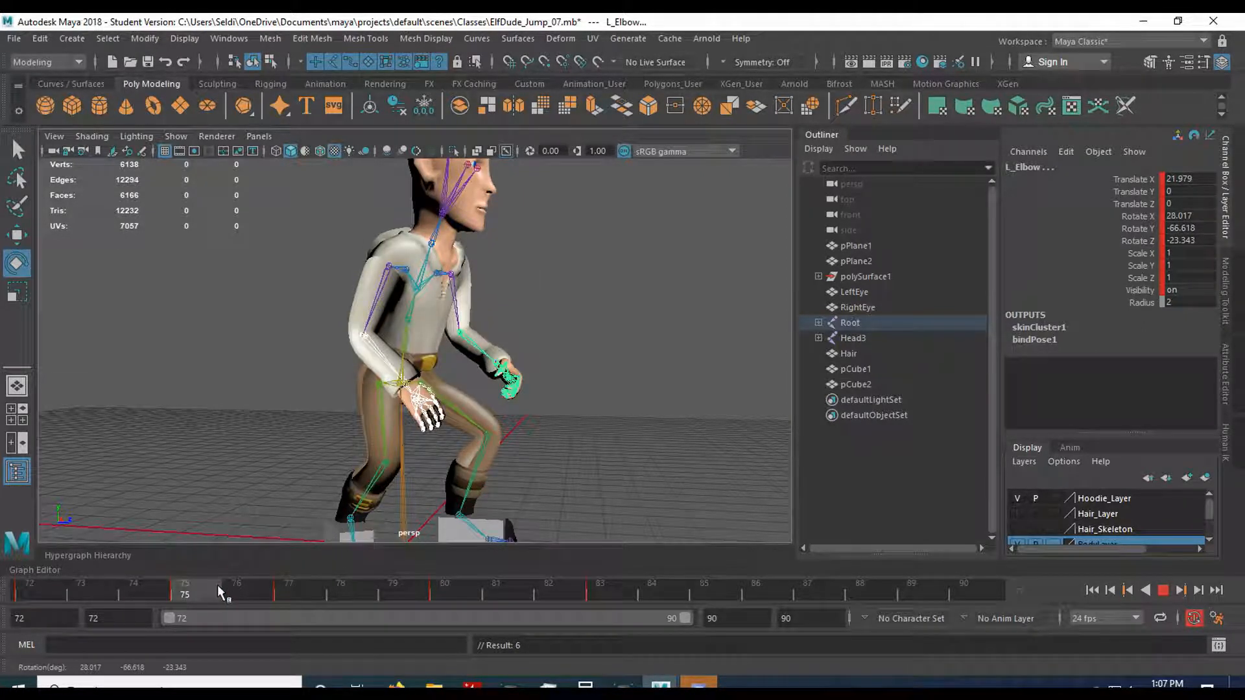
pyautogui.click(235, 592)
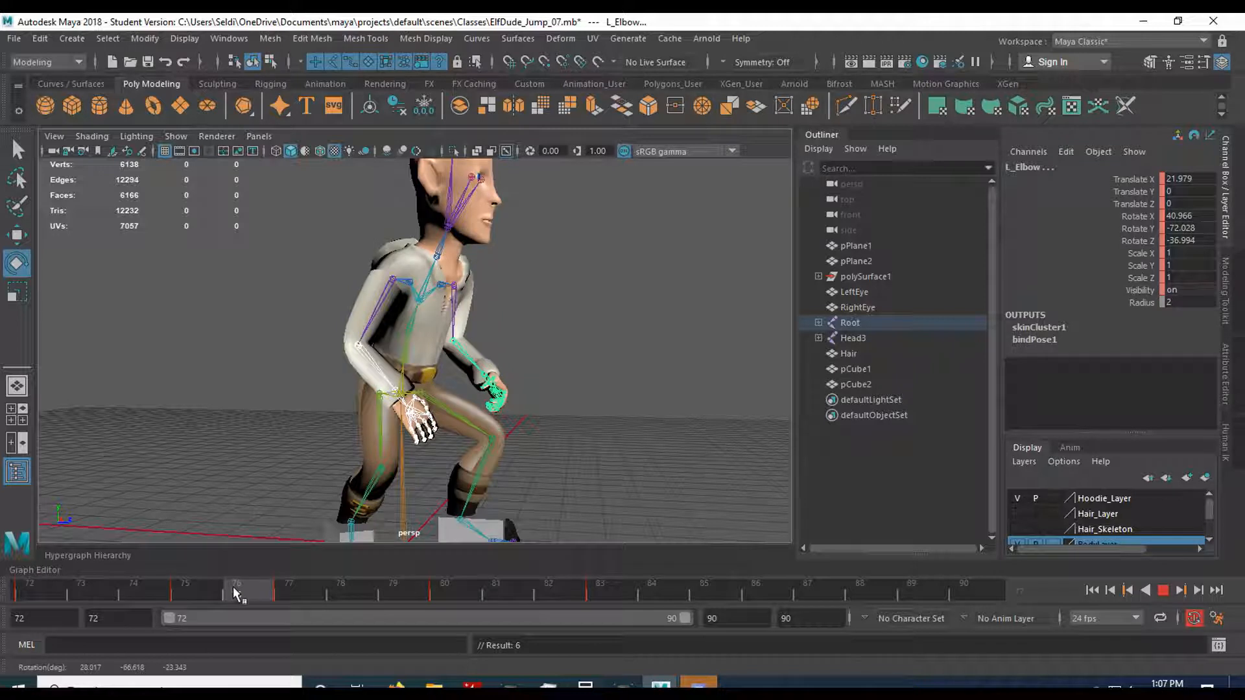
pyautogui.moveTo(240, 592); pyautogui.dragTo(700, 595)
pyautogui.click(1168, 591)
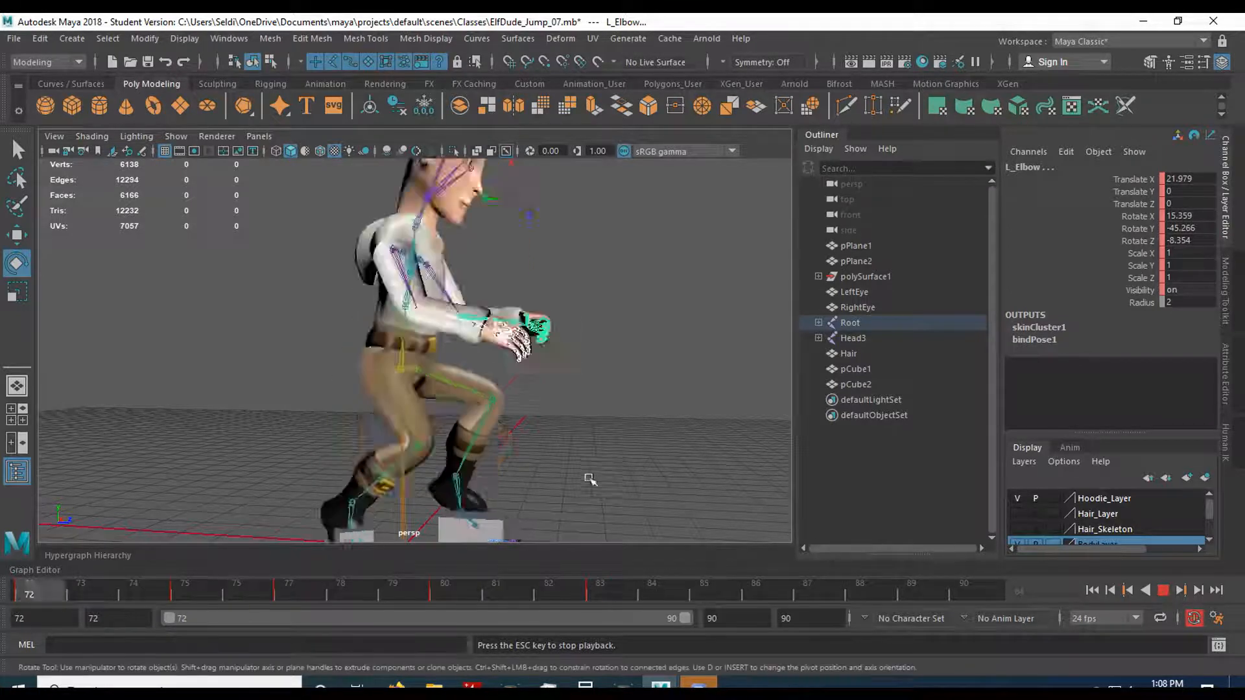
# Save the scene and replay the settle from a three-quarter view, stopping at frame 79.
pyautogui.keyDown('alt'); pyautogui.moveTo(617, 473); pyautogui.dragTo(473, 458); pyautogui.keyUp('alt')
pyautogui.hotkey('ctrl', 's')
pyautogui.hotkey('alt', 'v')
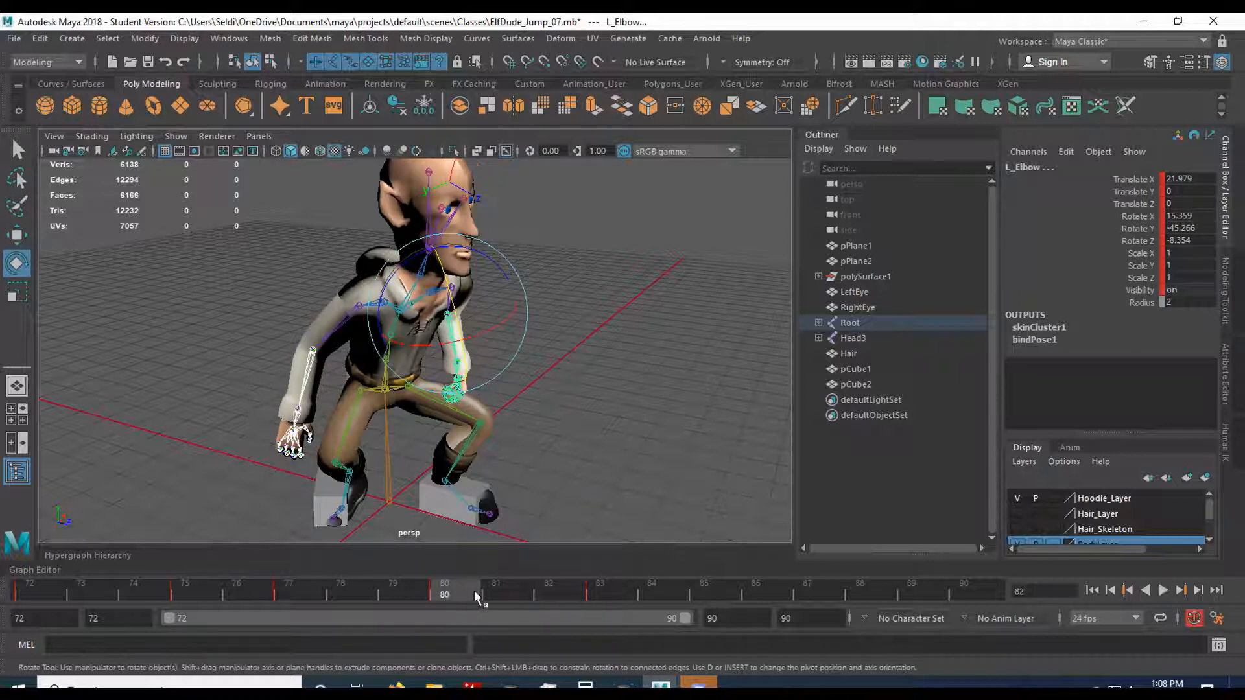
pyautogui.hotkey('alt', 'v')
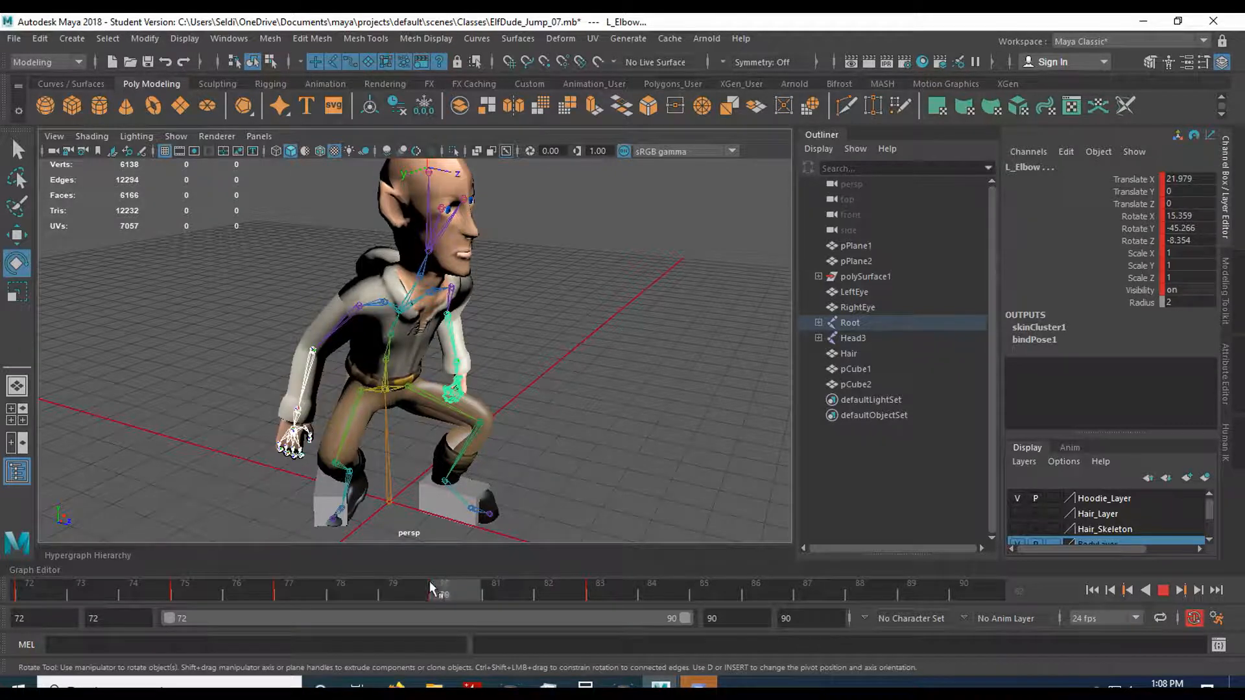
pyautogui.moveTo(435, 583)
pyautogui.mouseDown()
pyautogui.moveTo(332, 593)
pyautogui.moveTo(286, 579)
pyautogui.moveTo(394, 595)
pyautogui.moveTo(375, 584)
pyautogui.moveTo(415, 585)
pyautogui.mouseUp()
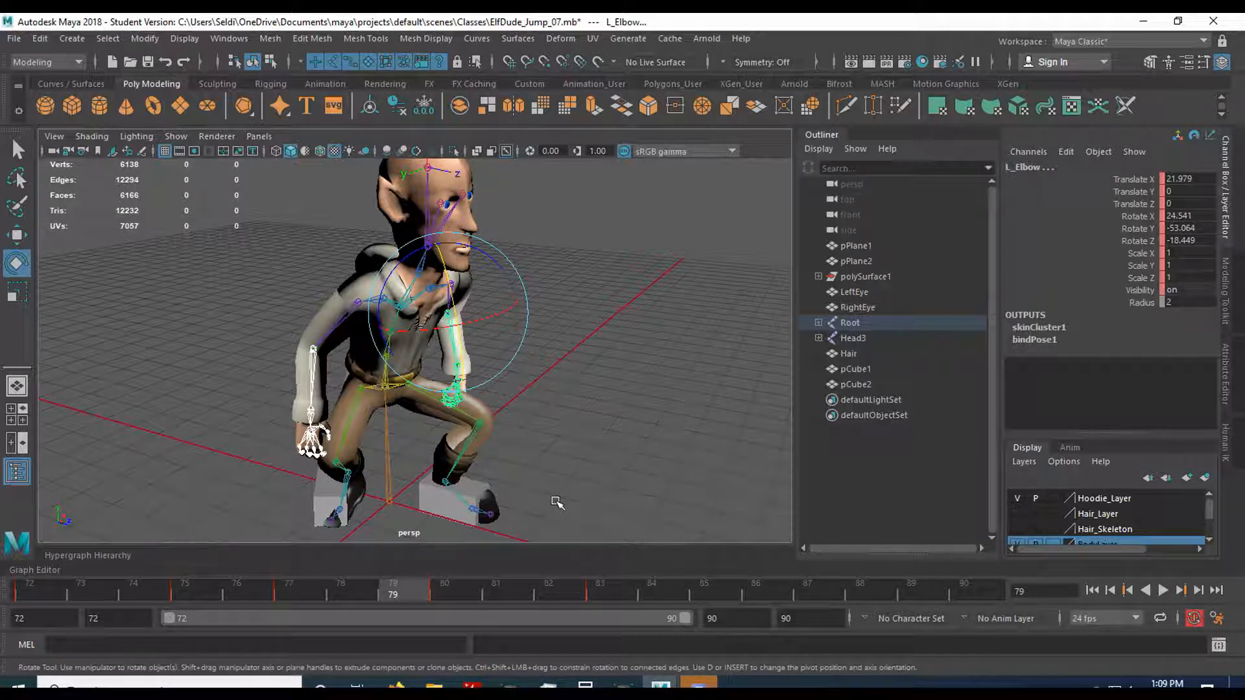
# Set the animation start to frame 1 and extend the playback range to cover frames 1 to 90.
pyautogui.doubleClick(51, 618)
pyautogui.press('Return')
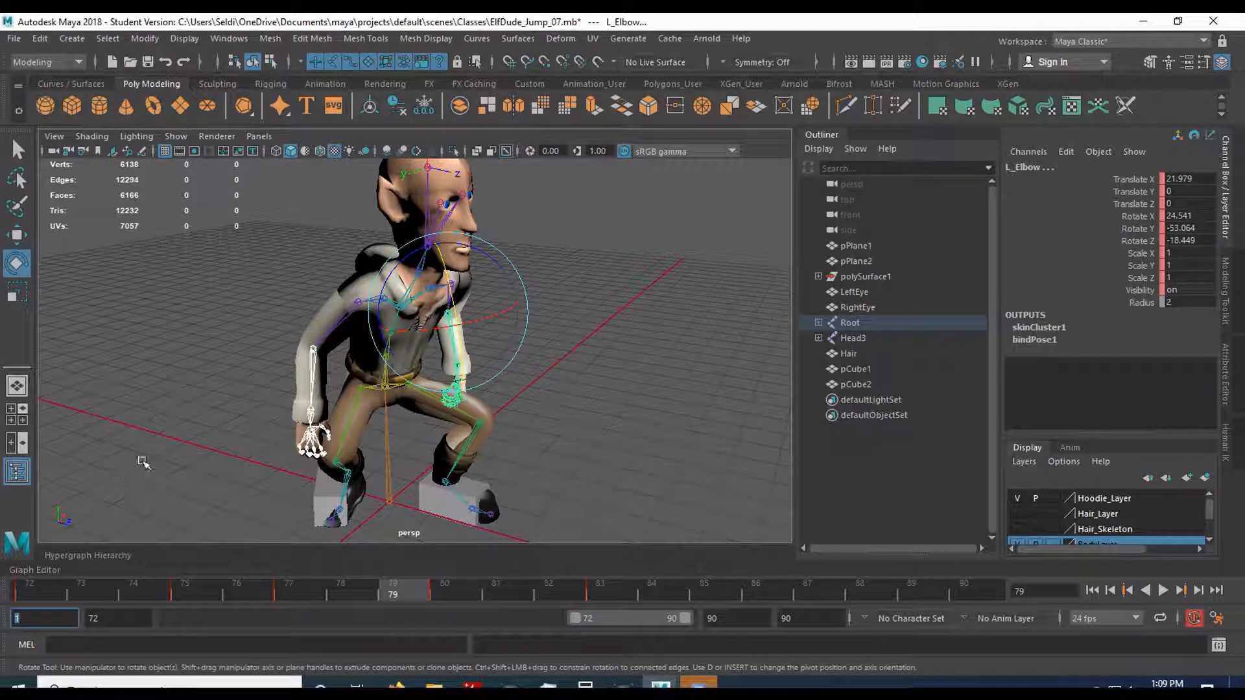
pyautogui.moveTo(574, 620); pyautogui.dragTo(124, 613)
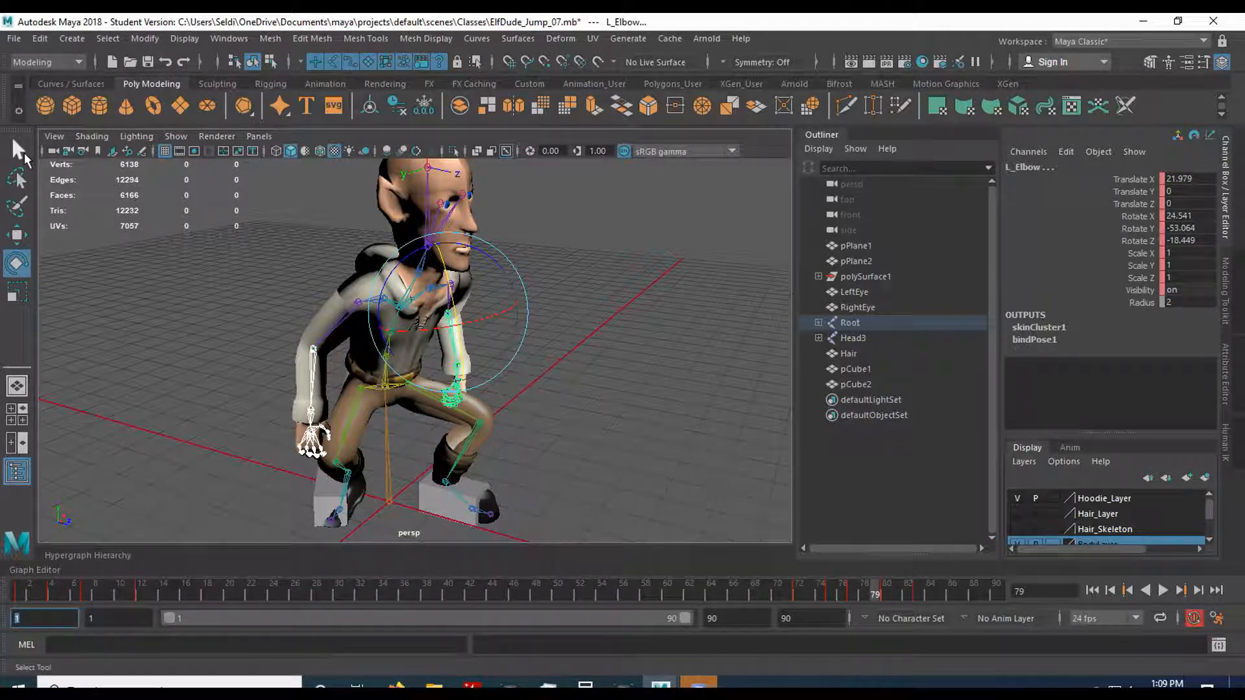
# Save the scene with the full frame range restored, continuing past the student version notice.
pyautogui.click(13, 41)
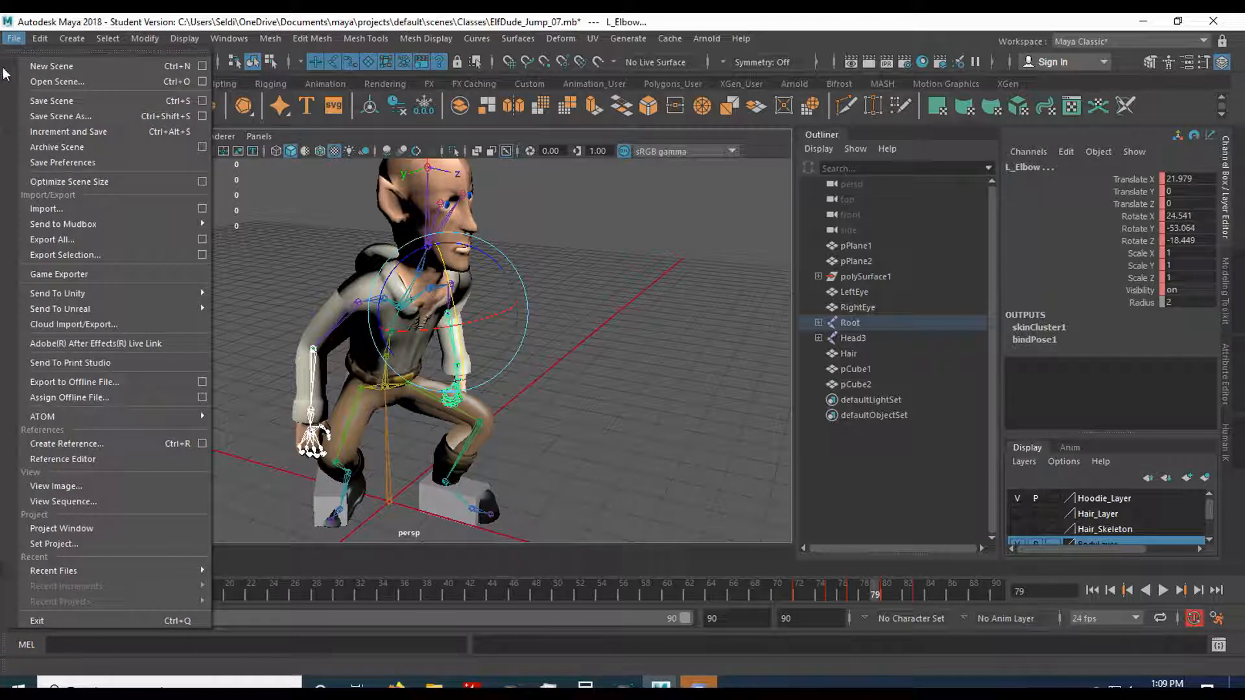
pyautogui.click(52, 101)
pyautogui.click(592, 364)
pyautogui.press('e')
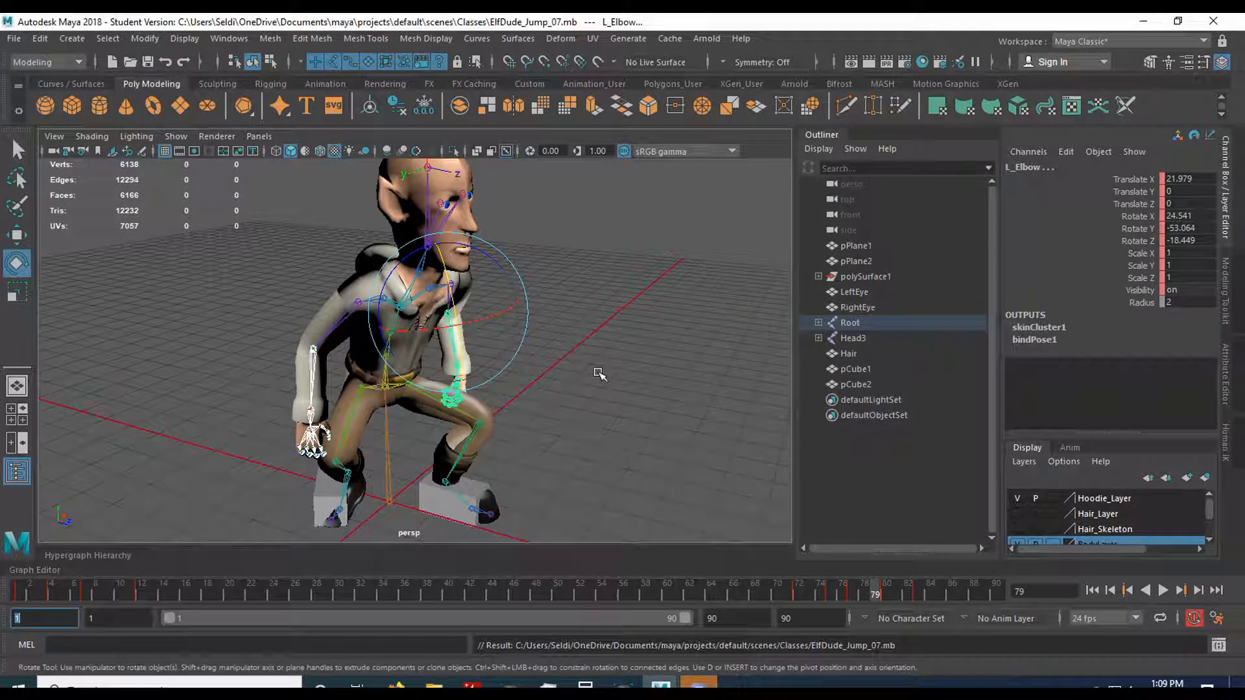
# Select the Root joint with its whole hierarchy at frame 1 and copy its keys.
pyautogui.click(22, 590)
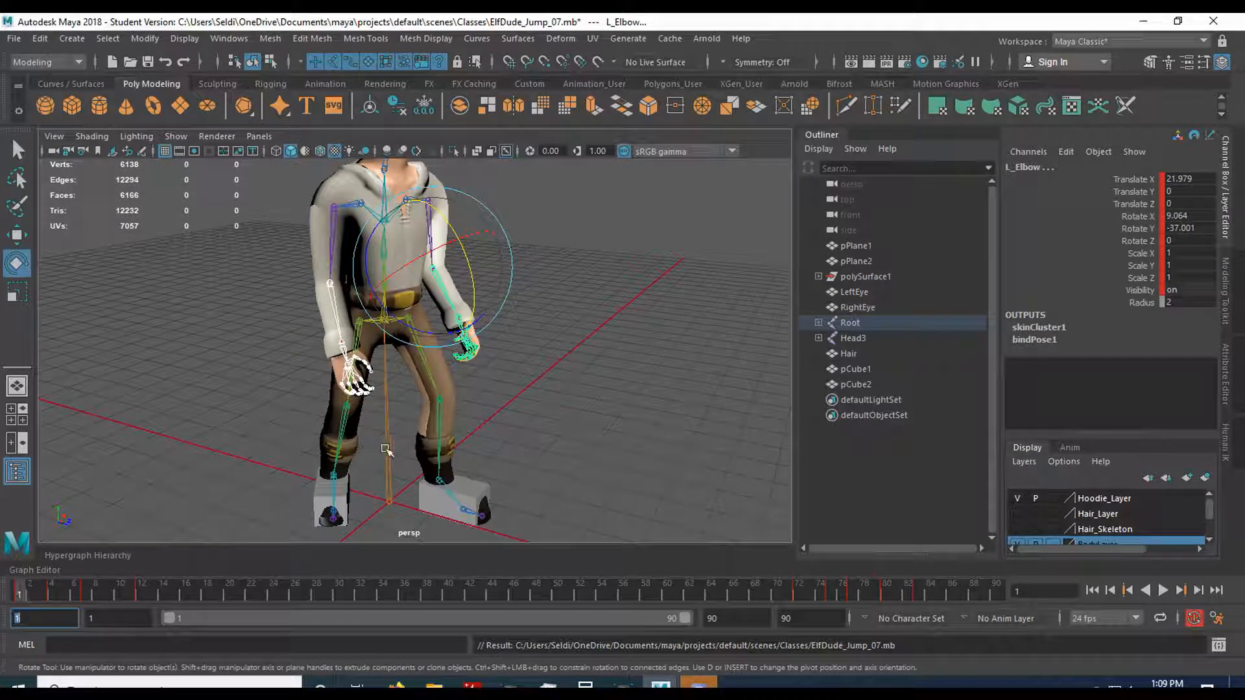
pyautogui.click(386, 451)
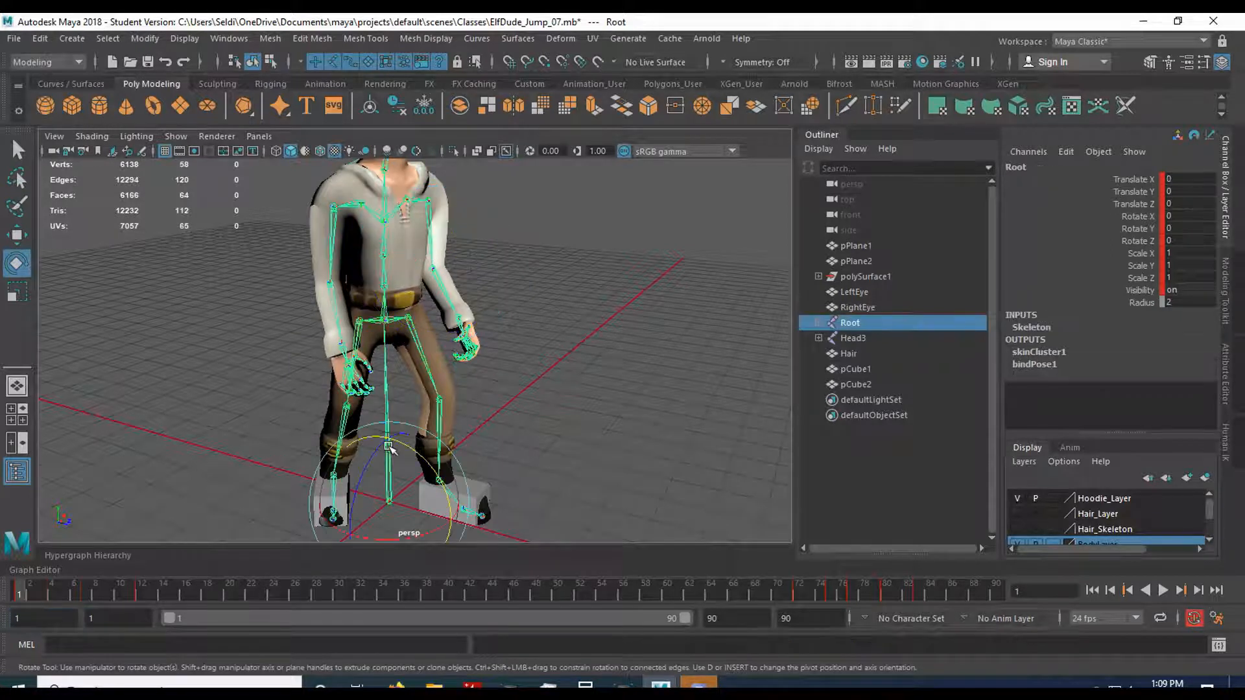
pyautogui.click(108, 38)
pyautogui.click(154, 108)
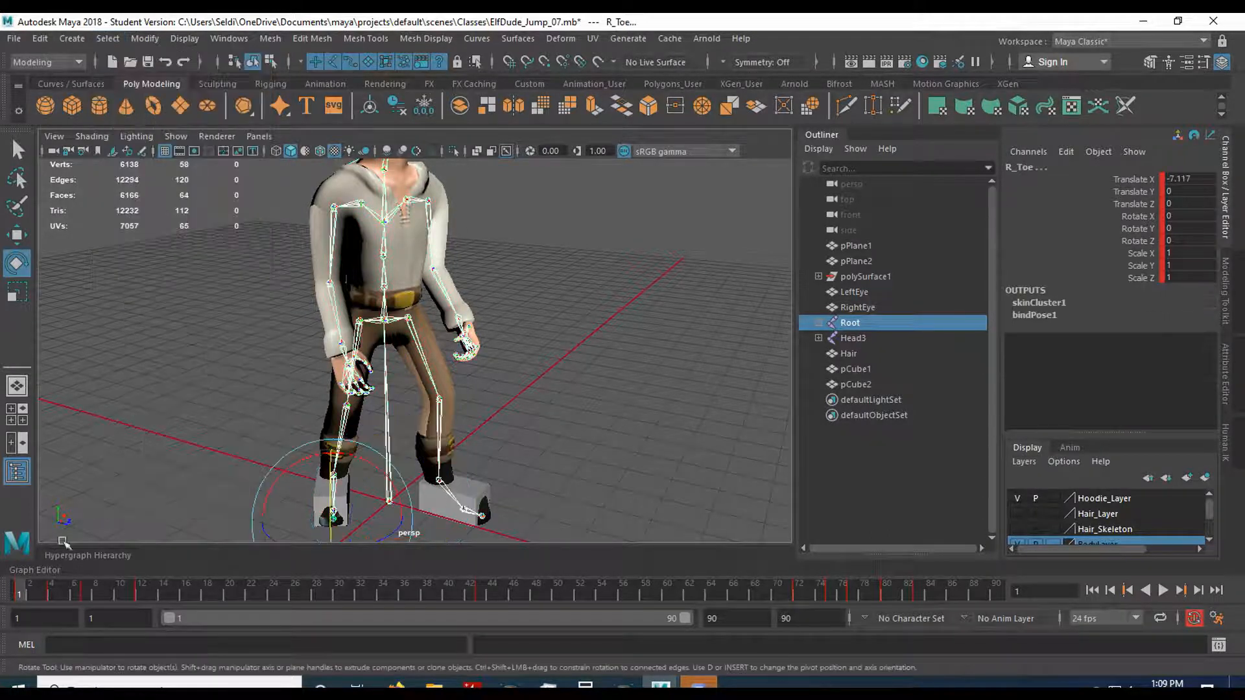
pyautogui.rightClick(22, 586)
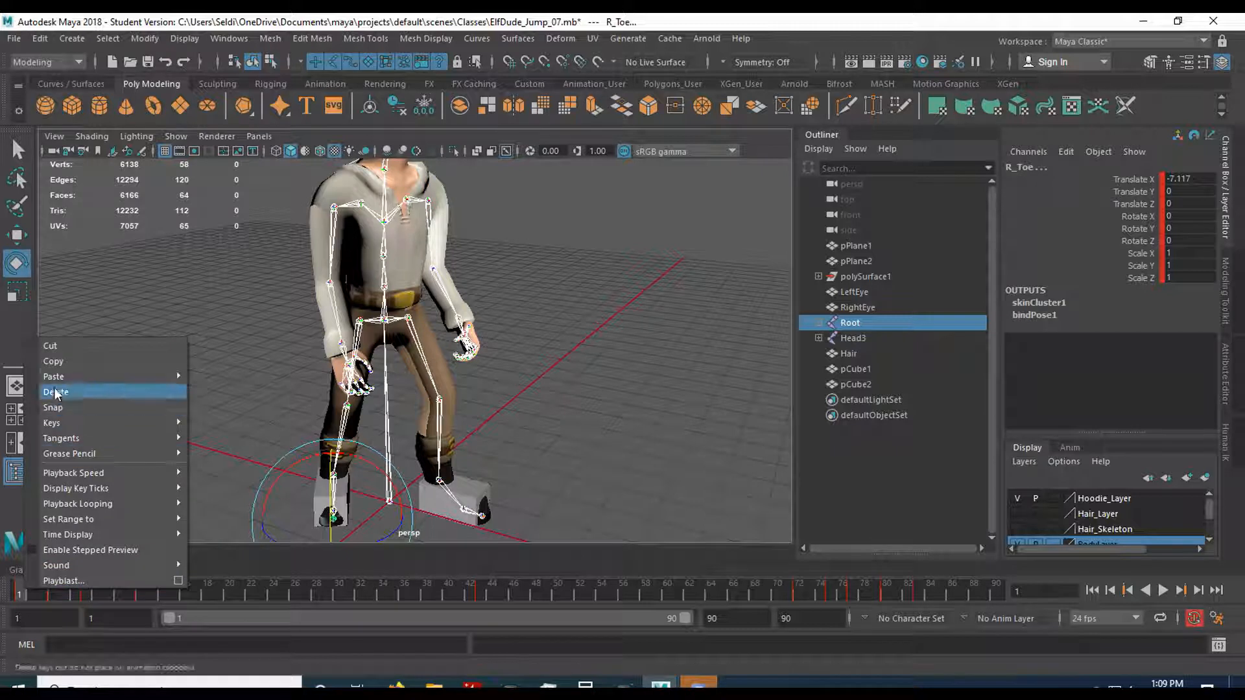
pyautogui.click(48, 362)
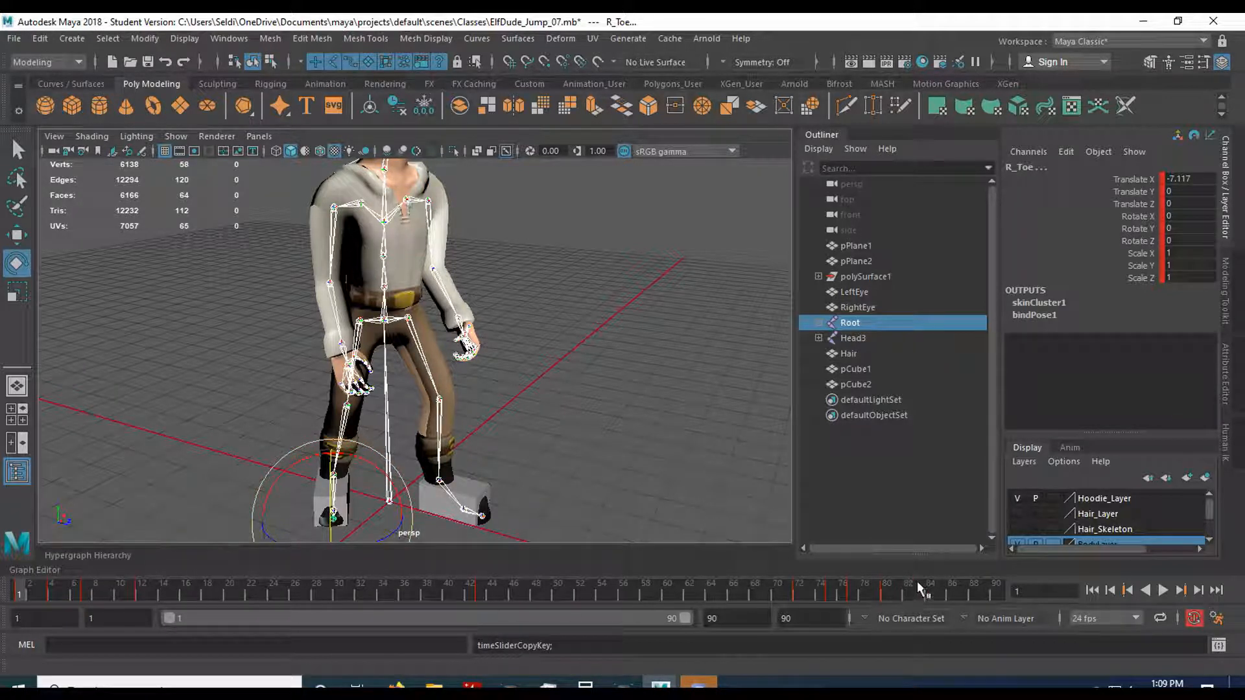
# Paste the copied frame 1 keys onto the skeleton at frame 90.
pyautogui.moveTo(947, 592); pyautogui.dragTo(1006, 597)
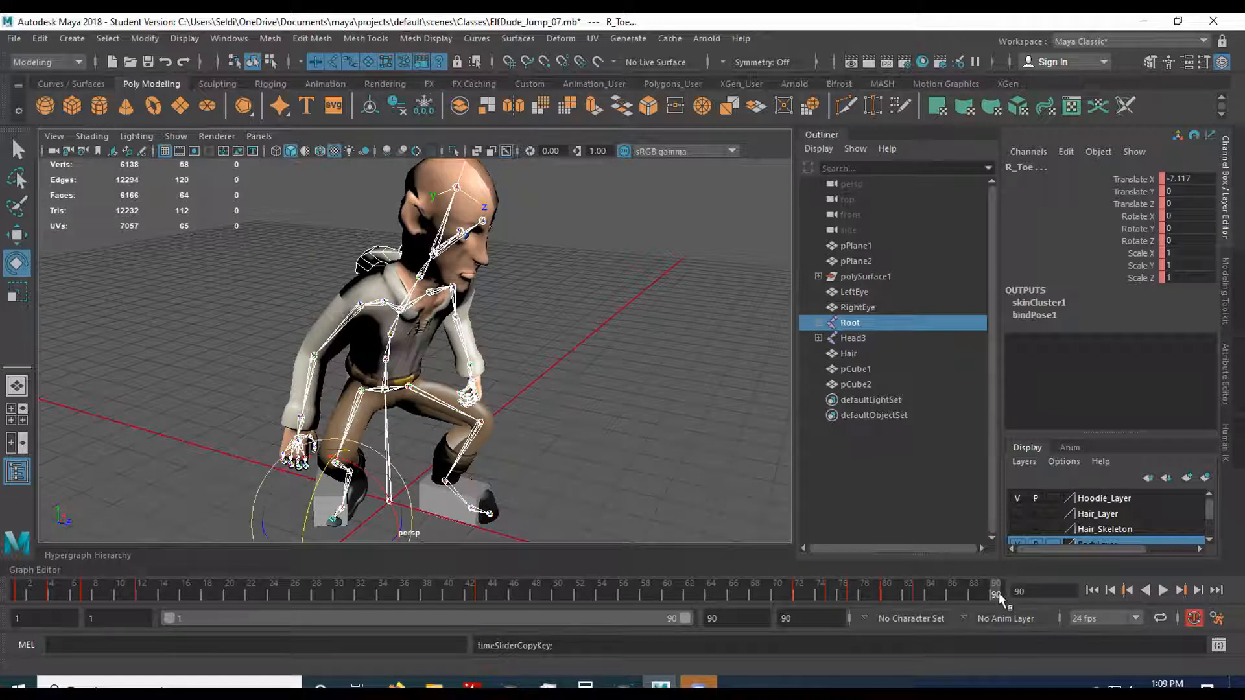
pyautogui.rightClick(998, 590)
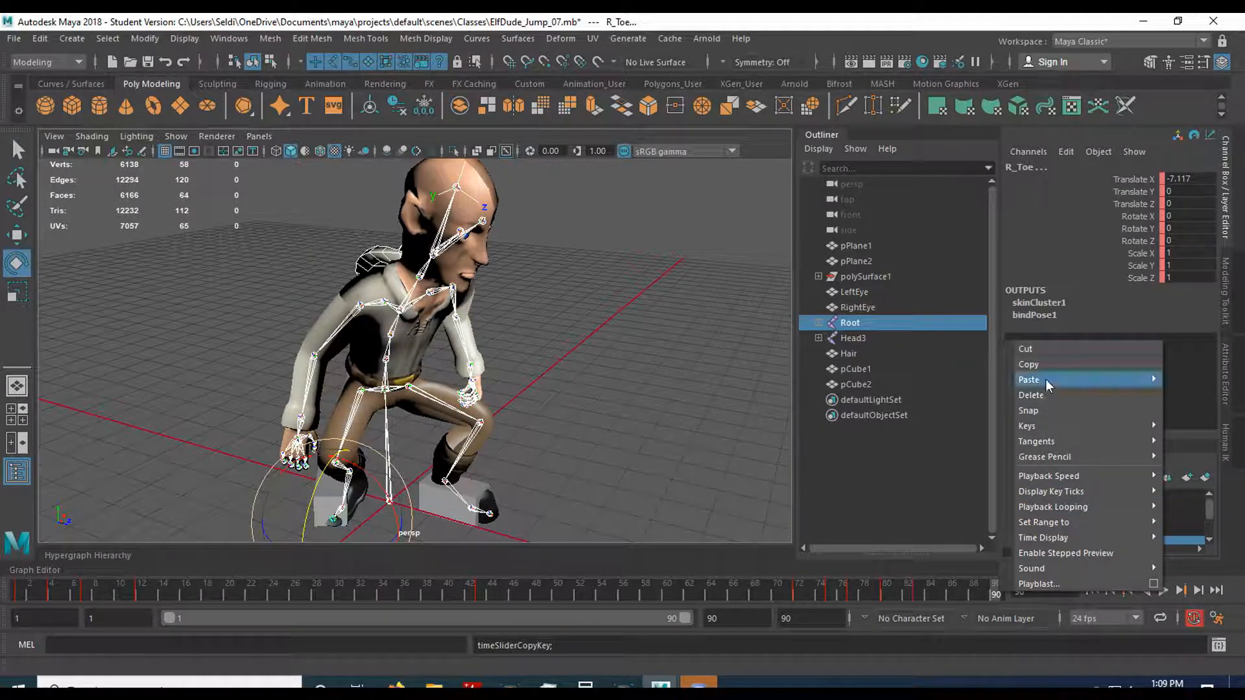
pyautogui.moveTo(1049, 376)
pyautogui.click(985, 389)
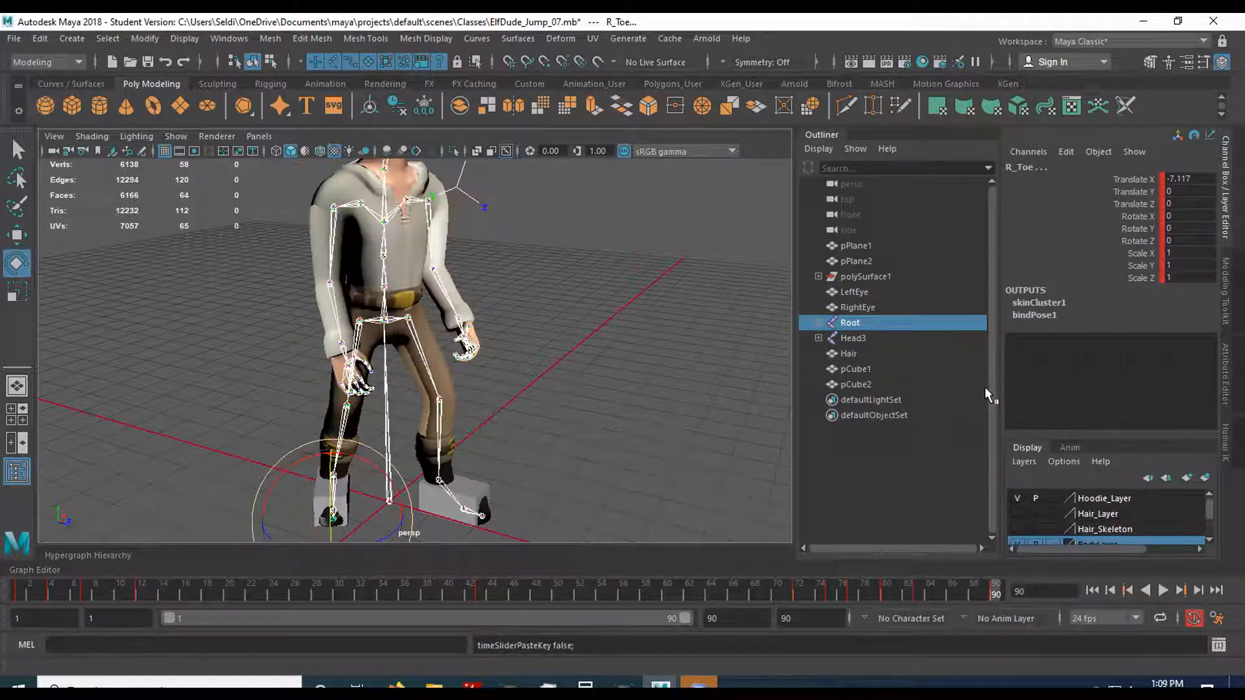
pyautogui.scroll(-2, 533, 389)
pyautogui.scroll(-2, 539, 350)
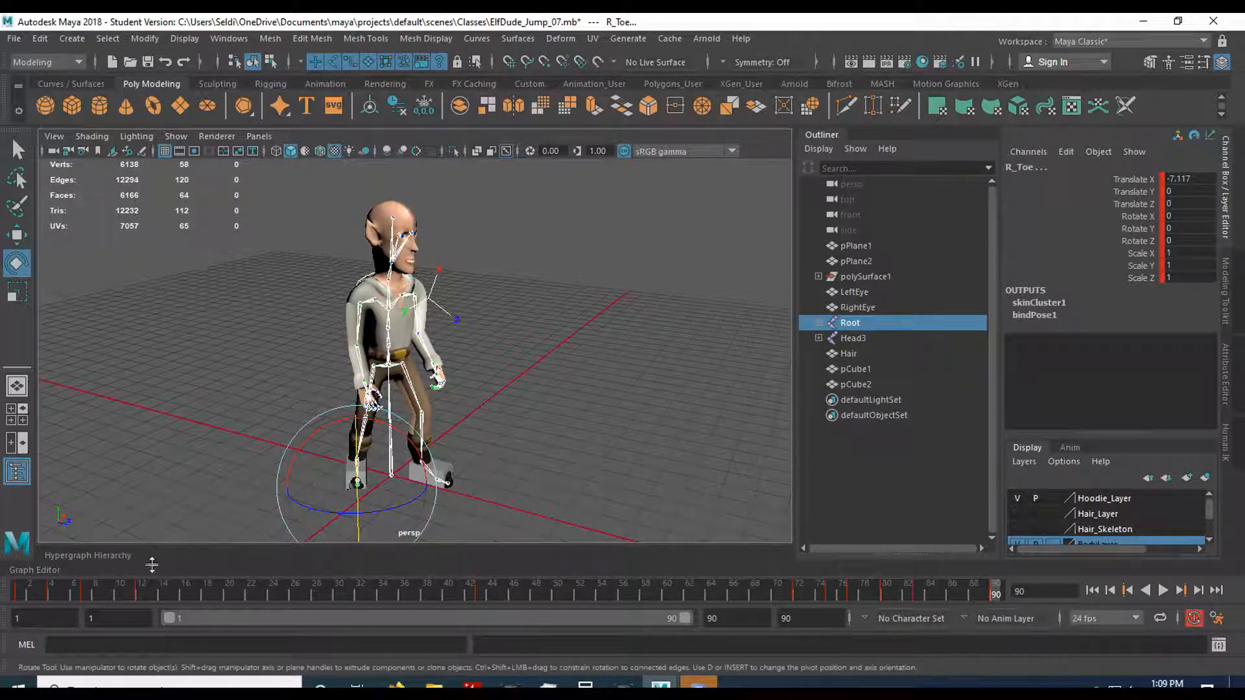
# Save the scene with the standing end pose, continuing past the student version notice.
pyautogui.click(11, 40)
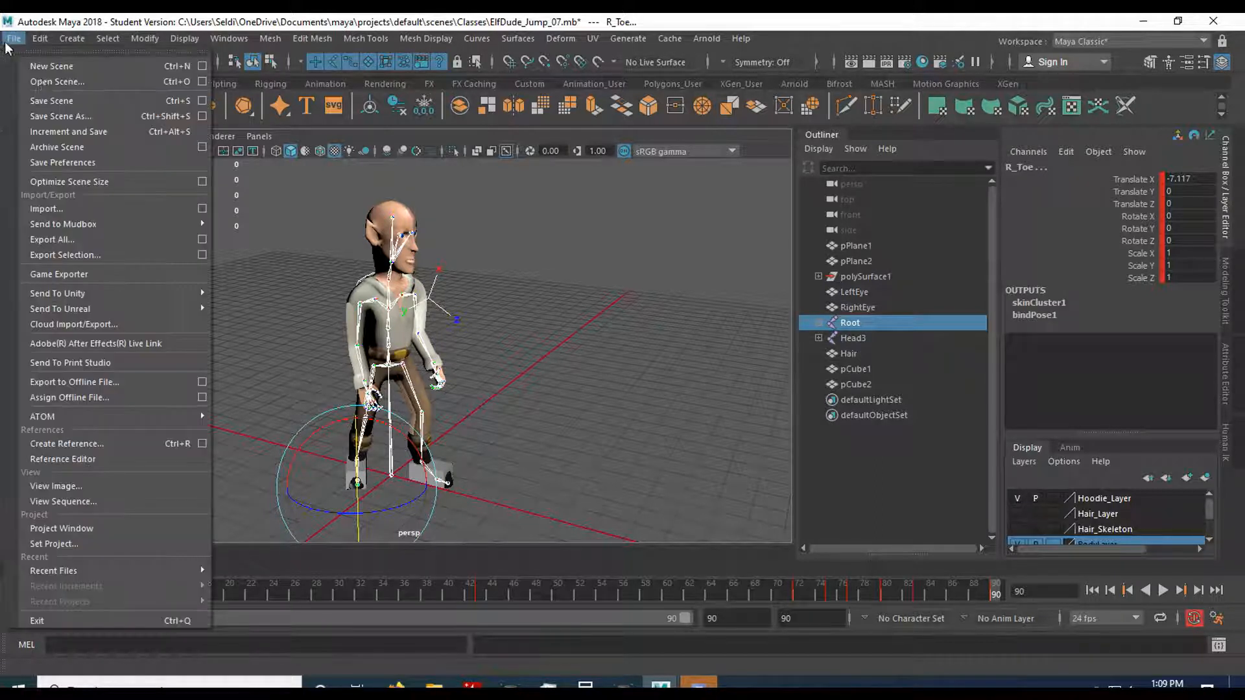
pyautogui.click(39, 97)
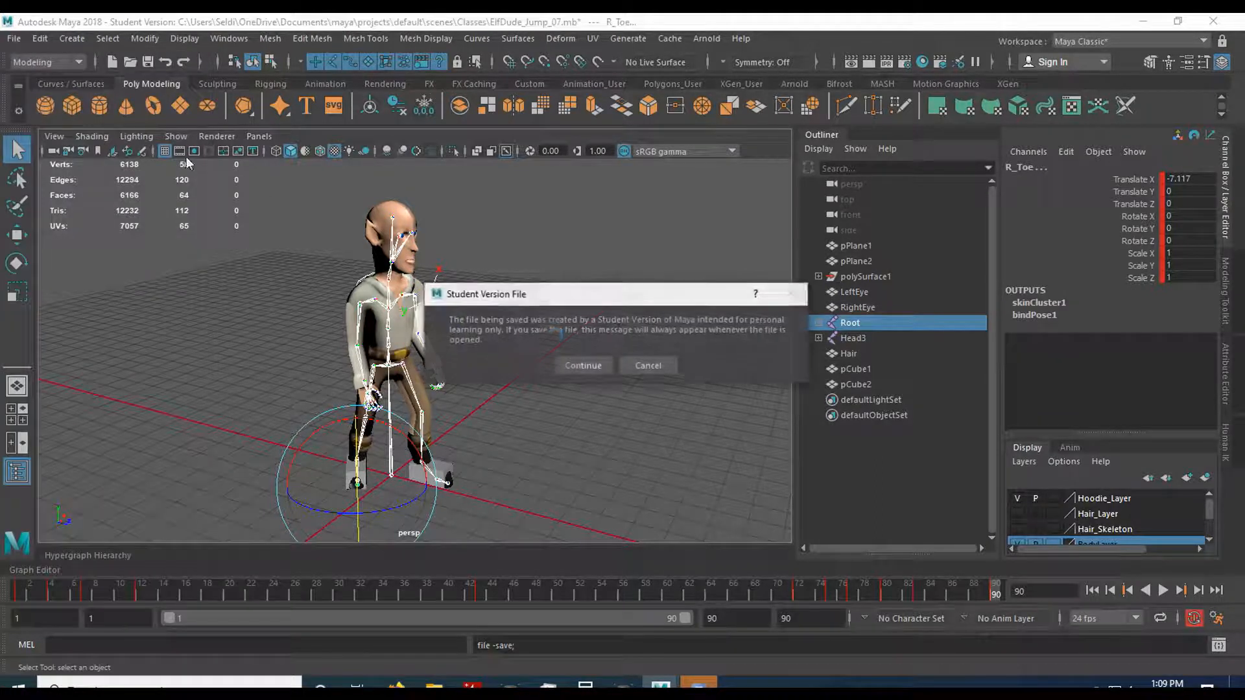
pyautogui.click(595, 363)
pyautogui.press('e')
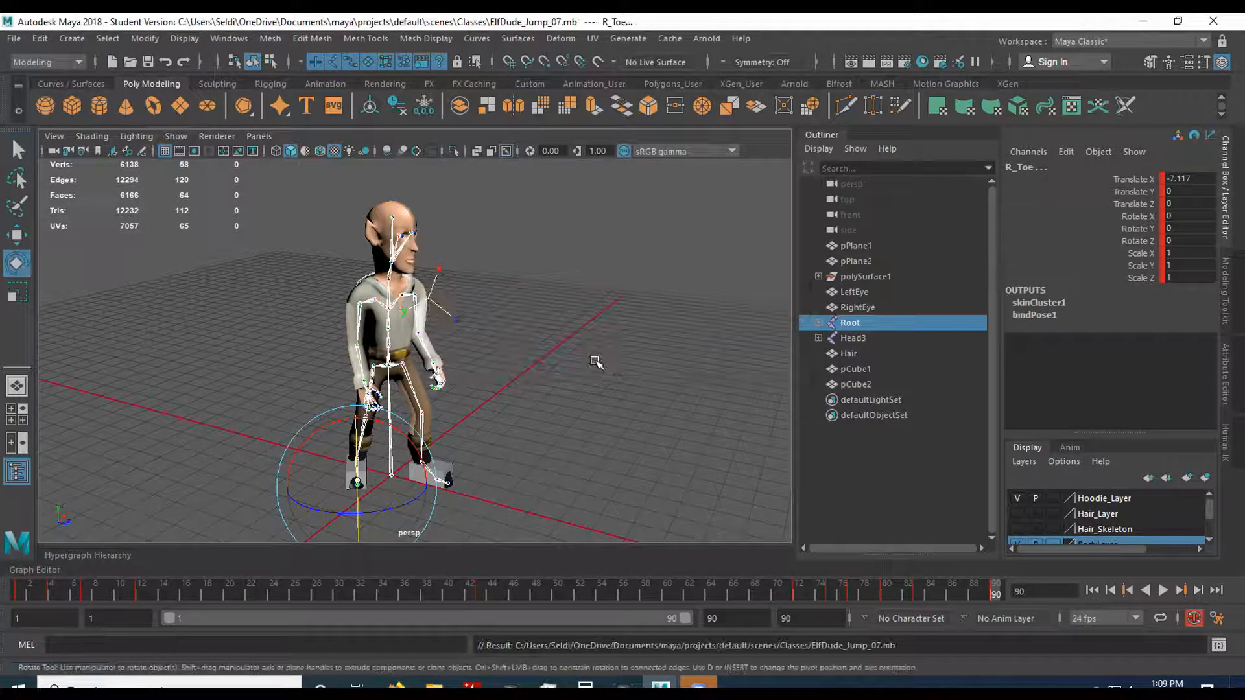
# Compare the poses at frames 1 and 90 and play the whole jump, stopping at frame 53.
pyautogui.click(29, 592)
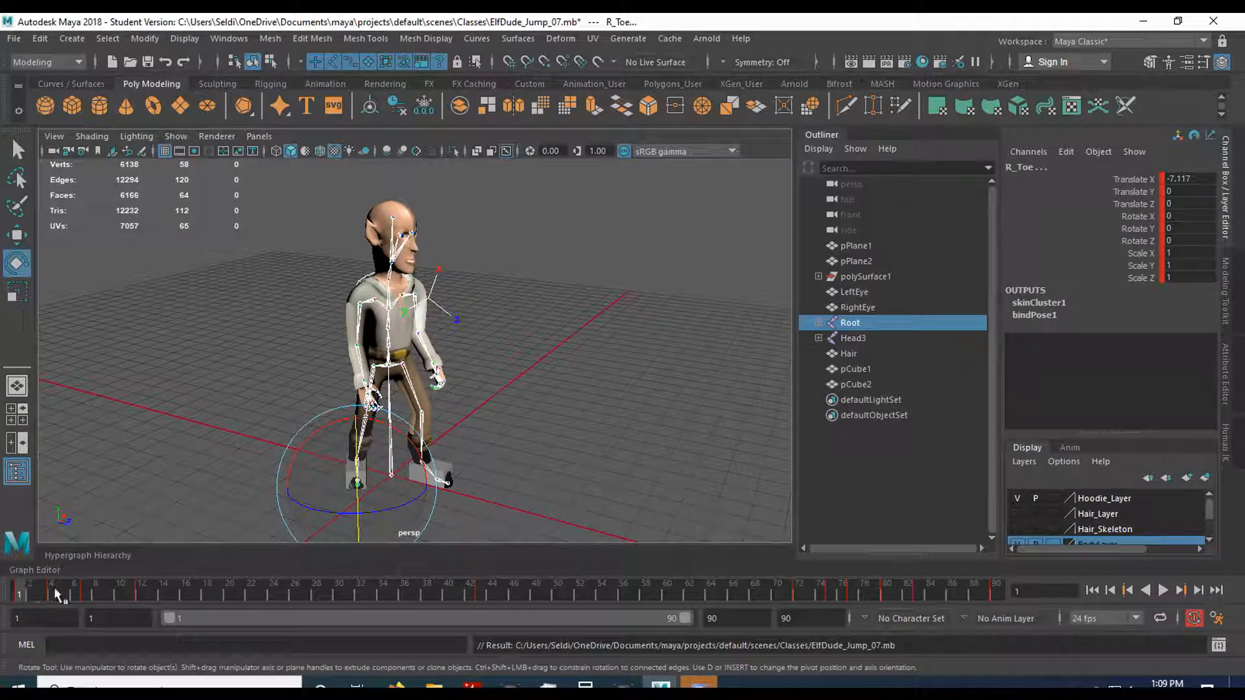
pyautogui.click(996, 590)
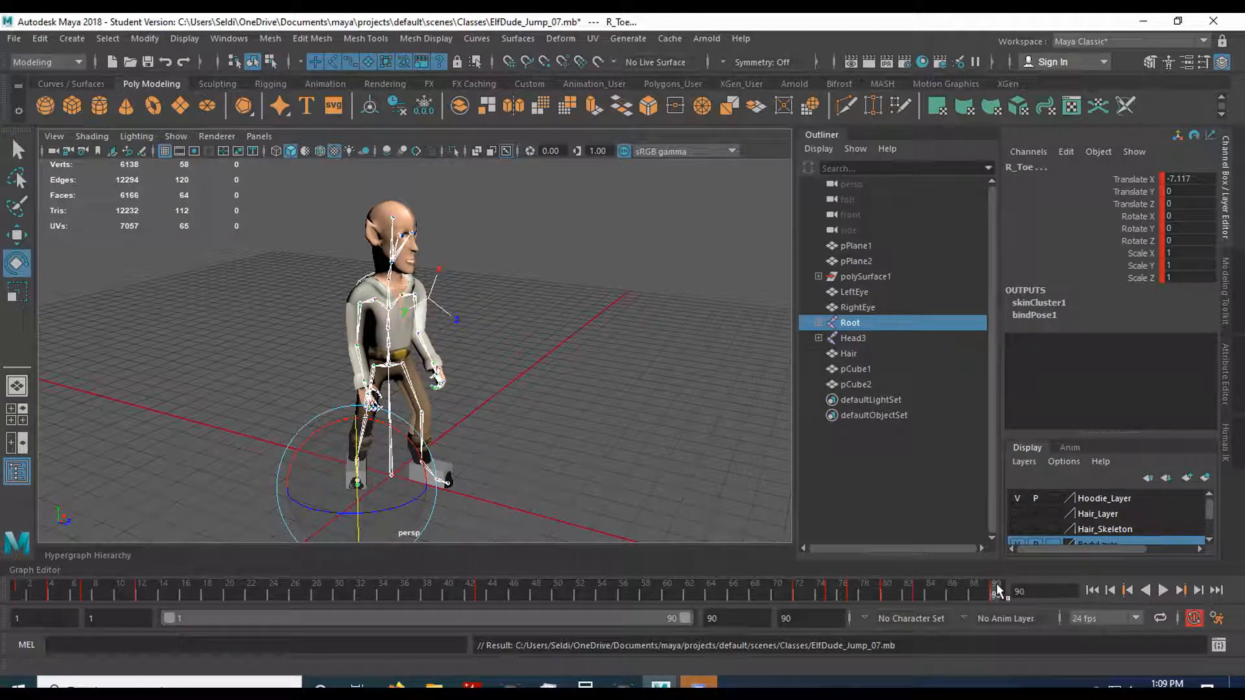
pyautogui.hotkey('alt', 'v')
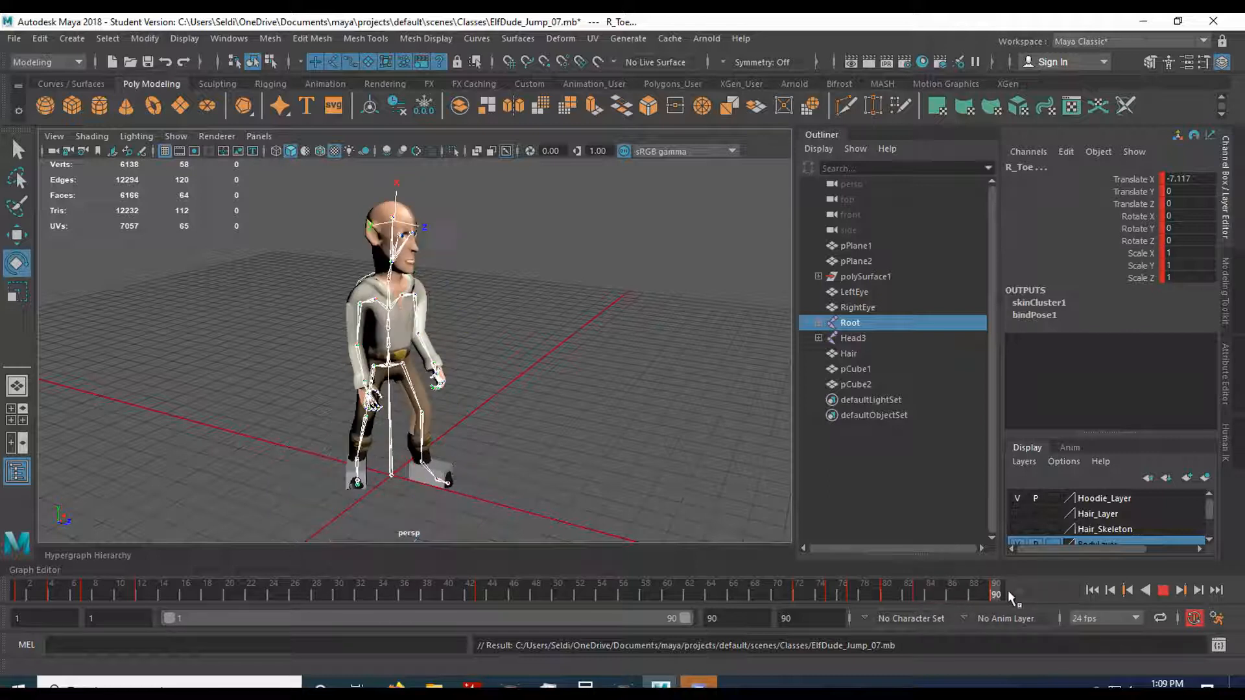
pyautogui.click(939, 590)
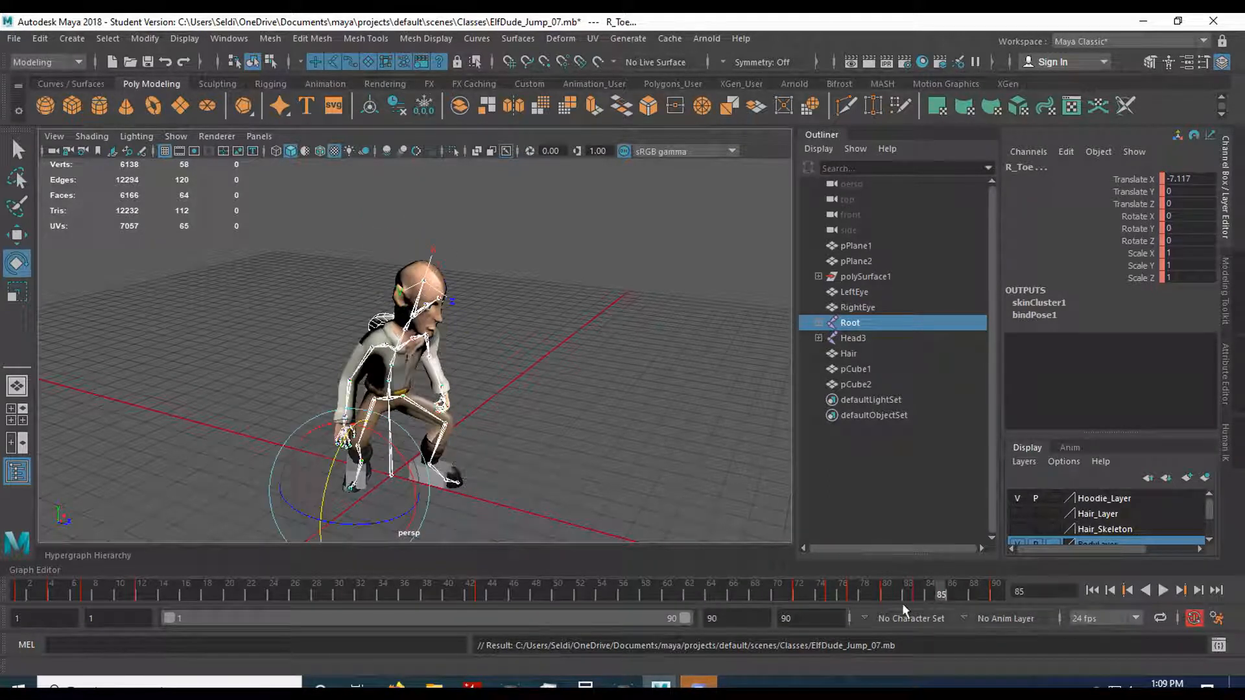
pyautogui.click(1163, 591)
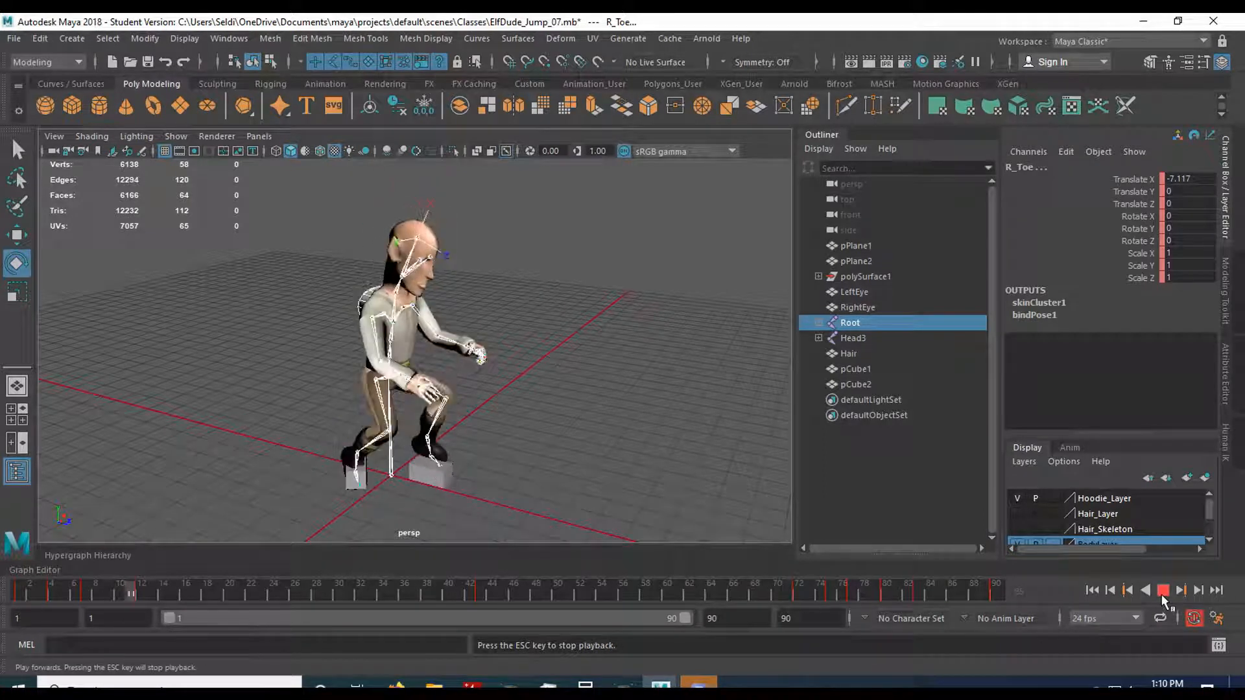
pyautogui.click(1164, 591)
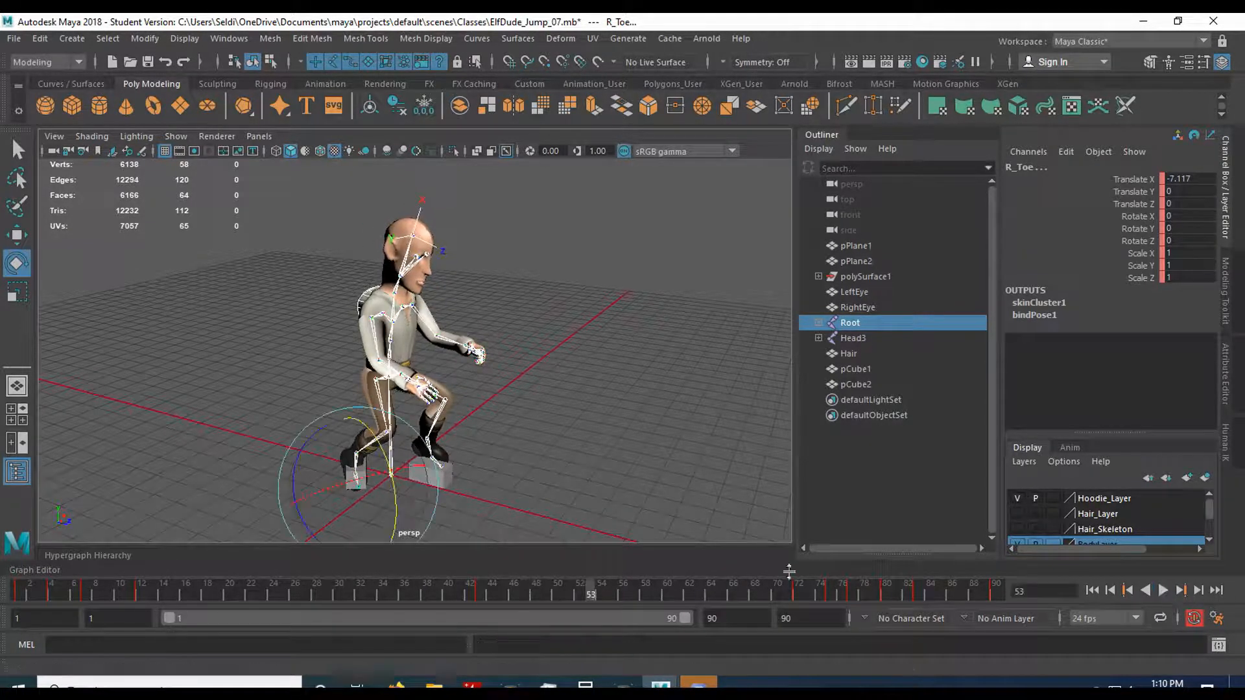